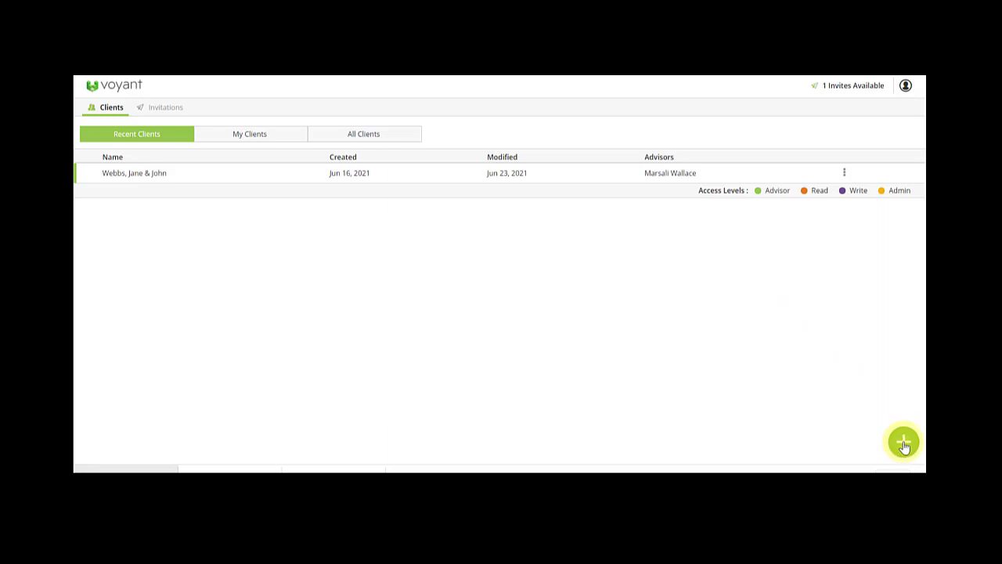
Start a new client and enter her first and last name.
{"action": "left_click", "coordinate": [903, 440]}
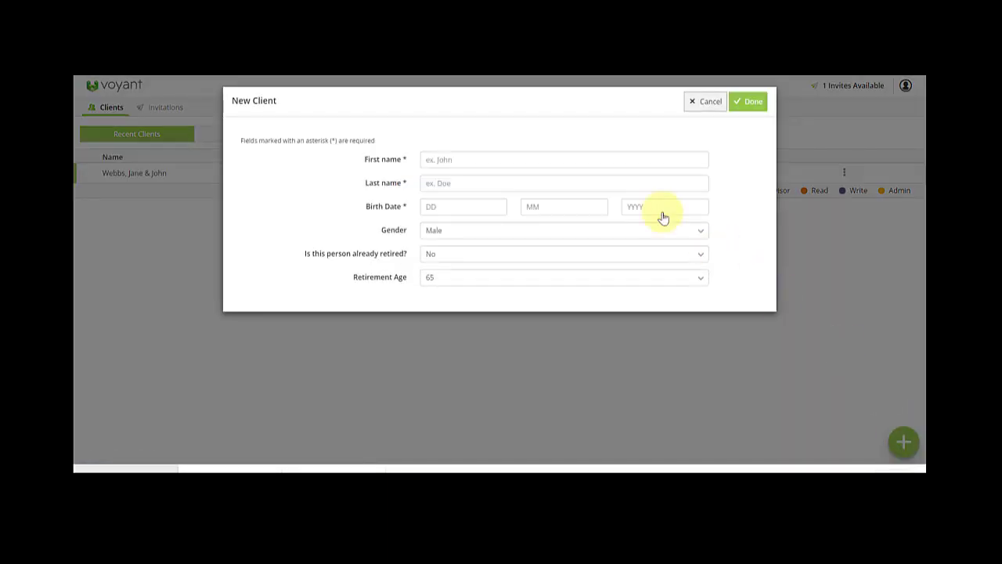
{"action": "left_click", "coordinate": [461, 162]}
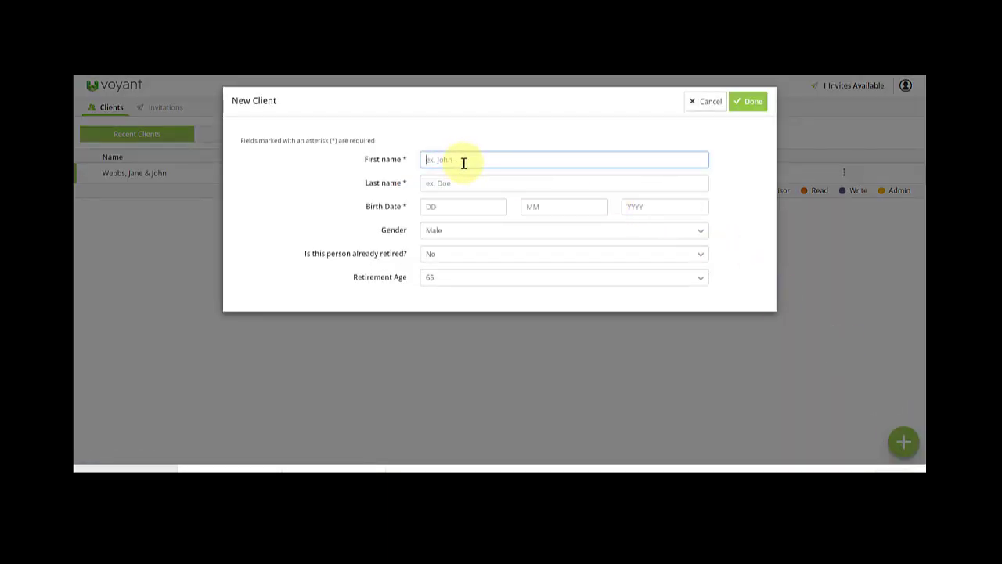
{"action": "key", "text": "Tab"}
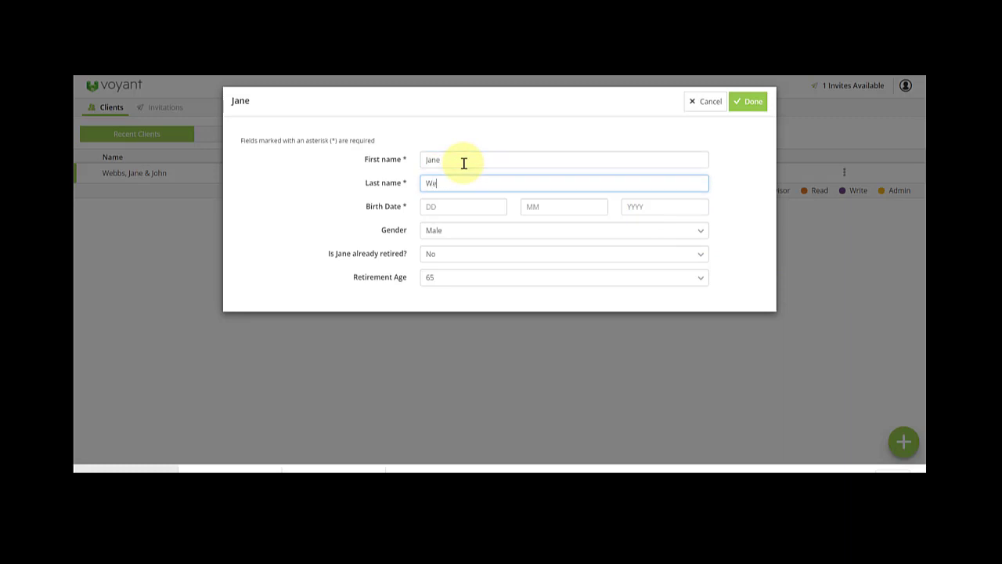
{"action": "key", "text": "Tab"}
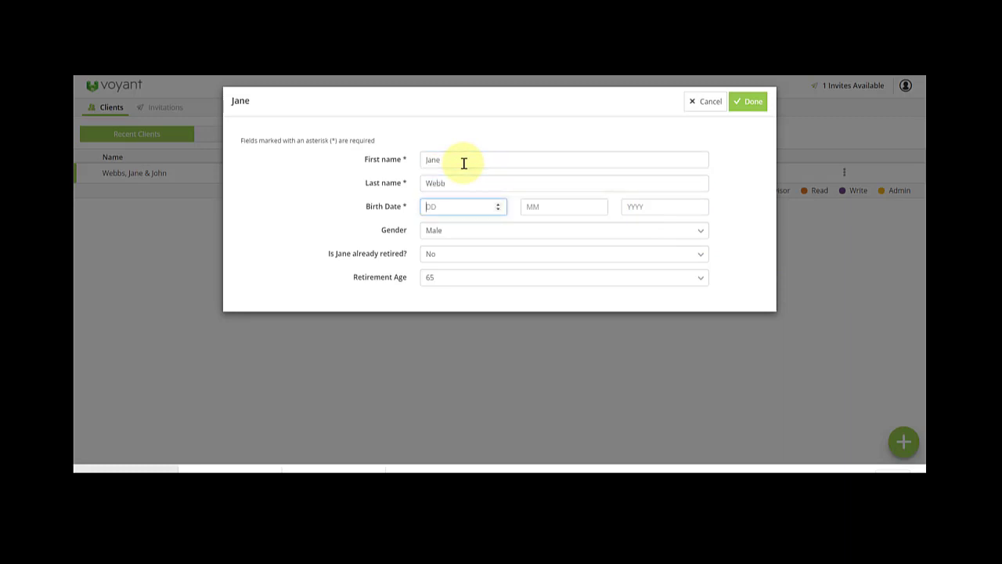
Set her birth date to 1/1/1981 and gender to Female, then save the client.
{"action": "type", "text": "1"}
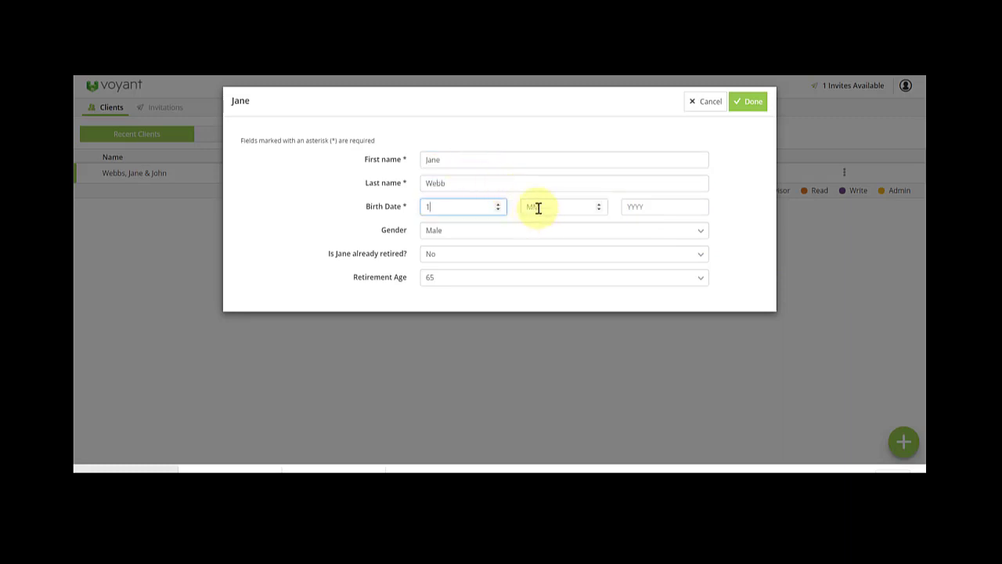
{"action": "left_click", "coordinate": [538, 207]}
{"action": "type", "text": "1"}
{"action": "left_click", "coordinate": [660, 202]}
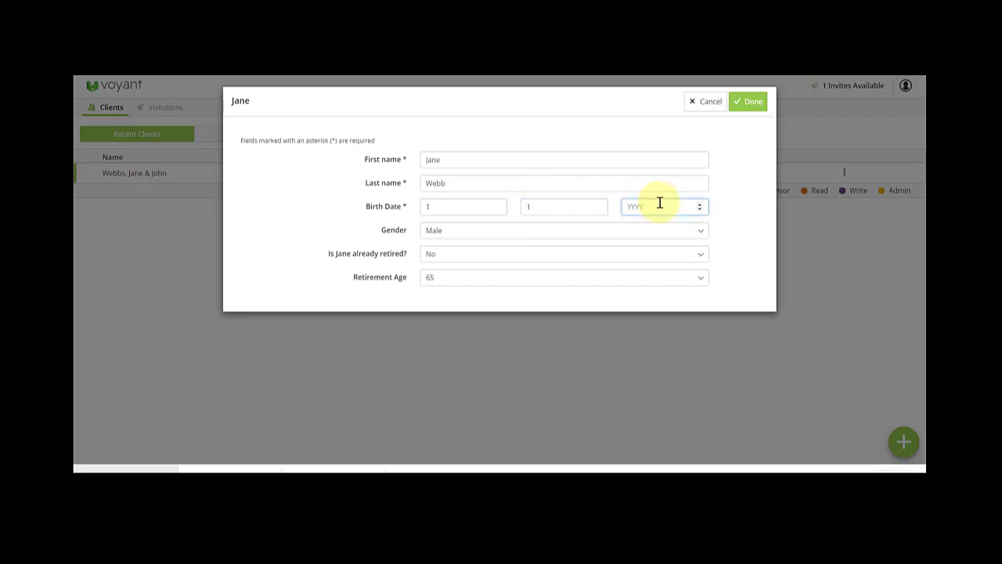
{"action": "type", "text": "1981"}
{"action": "left_click", "coordinate": [585, 232]}
{"action": "left_click", "coordinate": [577, 259]}
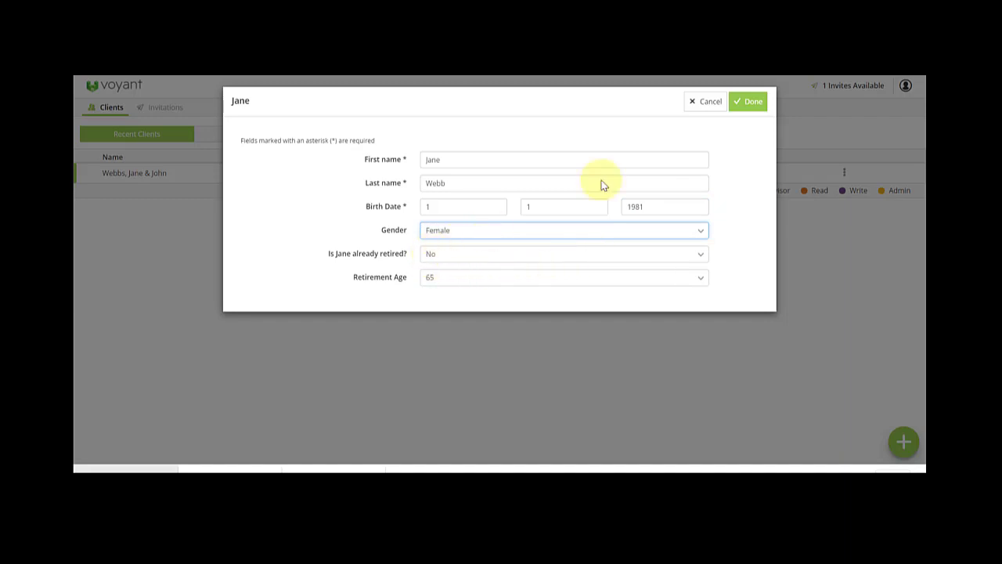
{"action": "left_click", "coordinate": [754, 103]}
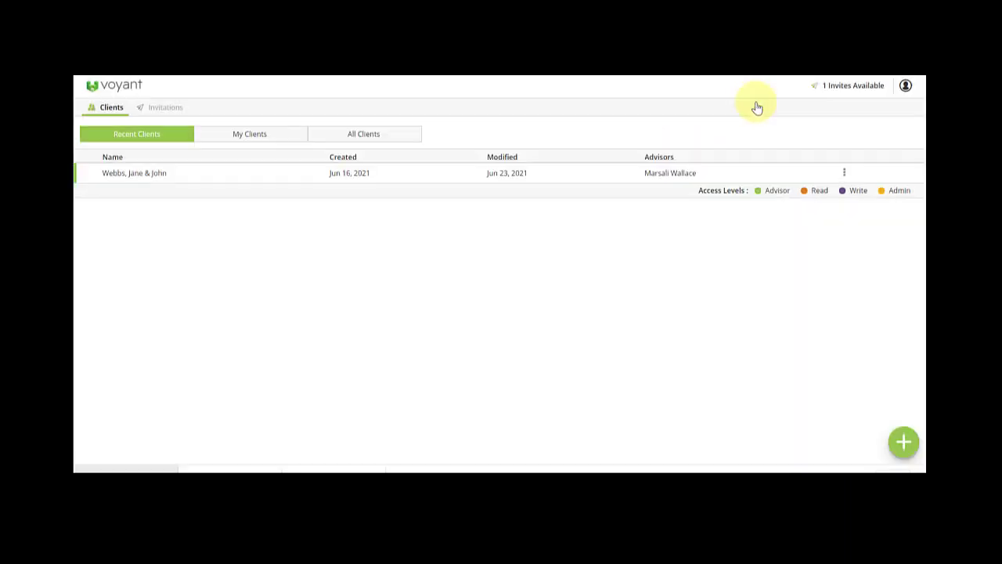
Open the client's plan and start adding a person with type Spouse.
{"action": "left_click", "coordinate": [663, 161]}
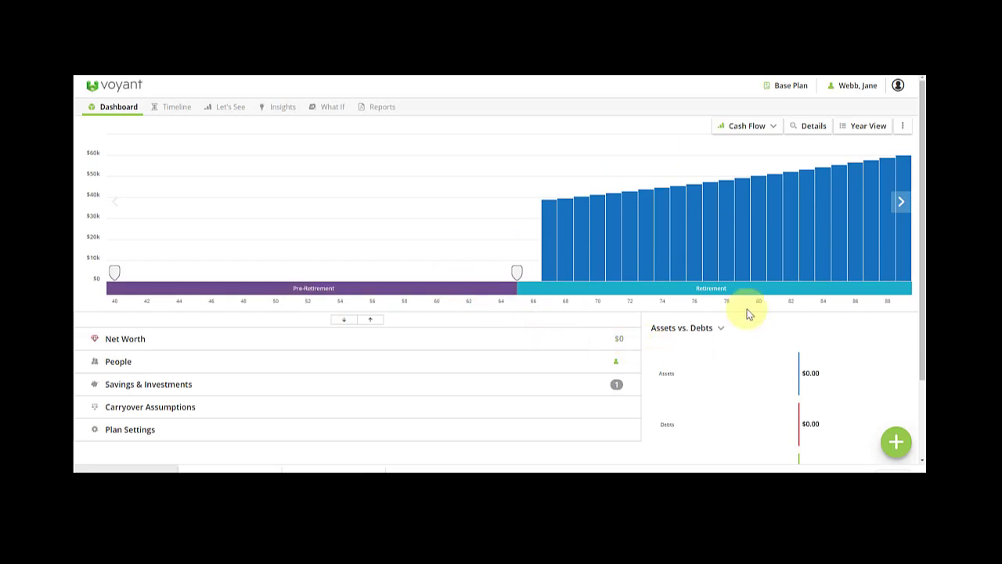
{"action": "left_click", "coordinate": [895, 440]}
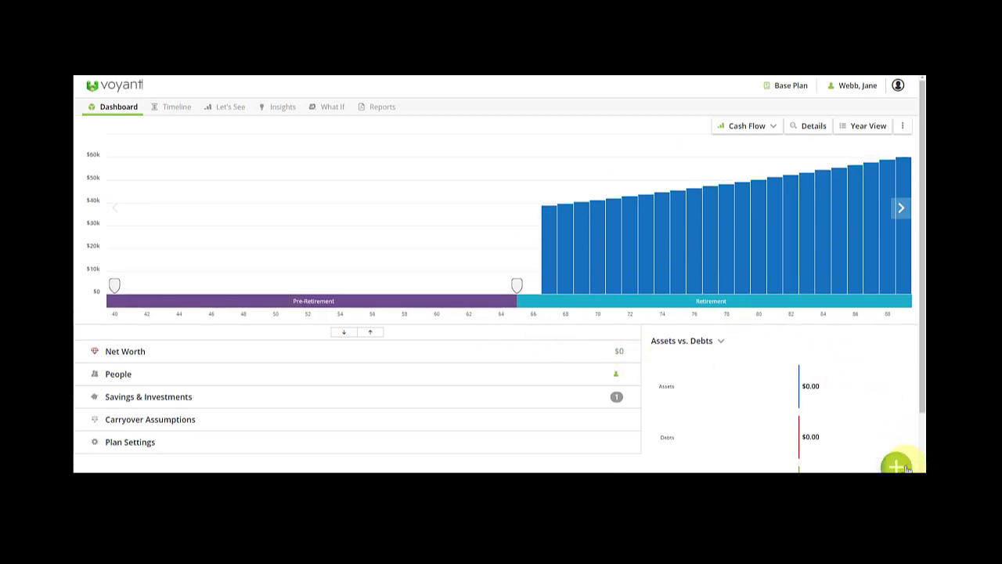
{"action": "left_click", "coordinate": [610, 225]}
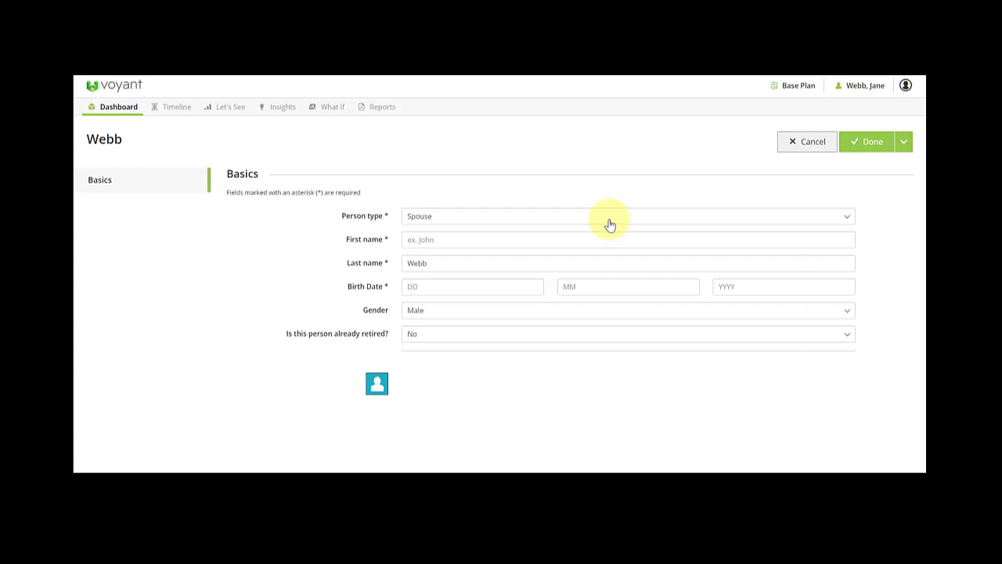
{"action": "left_click", "coordinate": [458, 219]}
{"action": "left_click", "coordinate": [457, 221]}
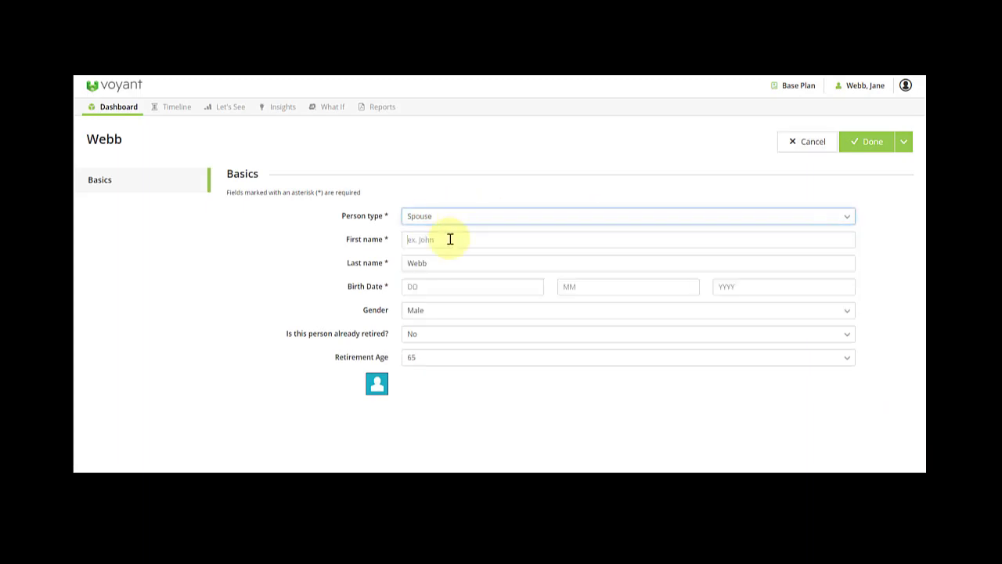
Enter the spouse's first name and birth date 6/1/1978.
{"action": "left_click", "coordinate": [450, 239]}
{"action": "type", "text": "John"}
{"action": "key", "text": "Tab"}
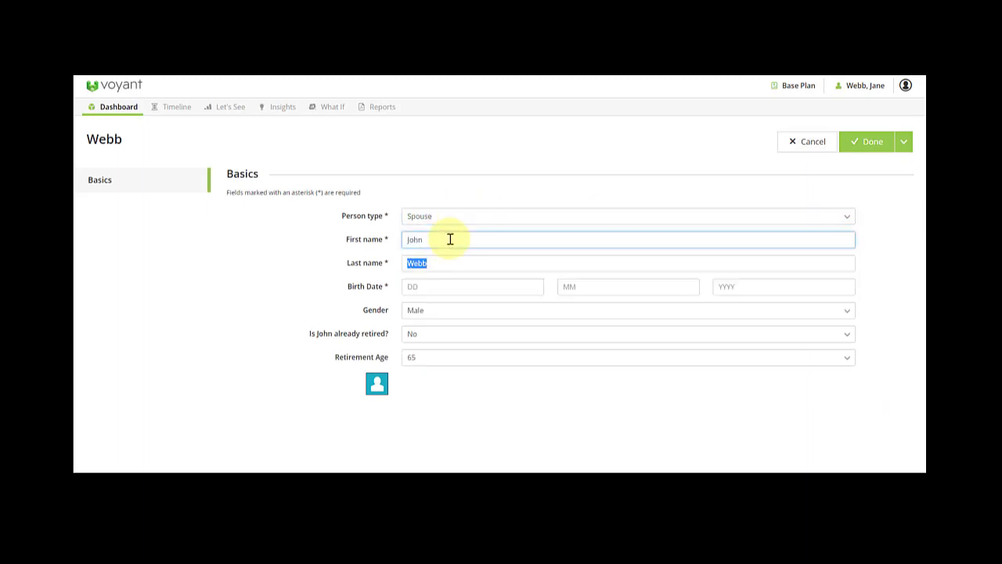
{"action": "key", "text": "Tab"}
{"action": "type", "text": "6"}
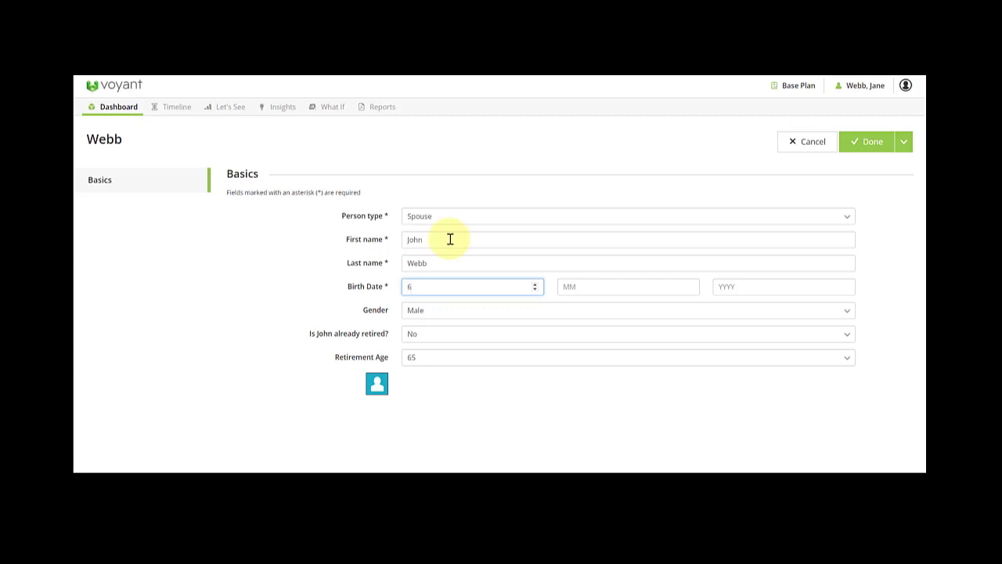
{"action": "key", "text": "Tab"}
{"action": "type", "text": "1"}
{"action": "key", "text": "Tab"}
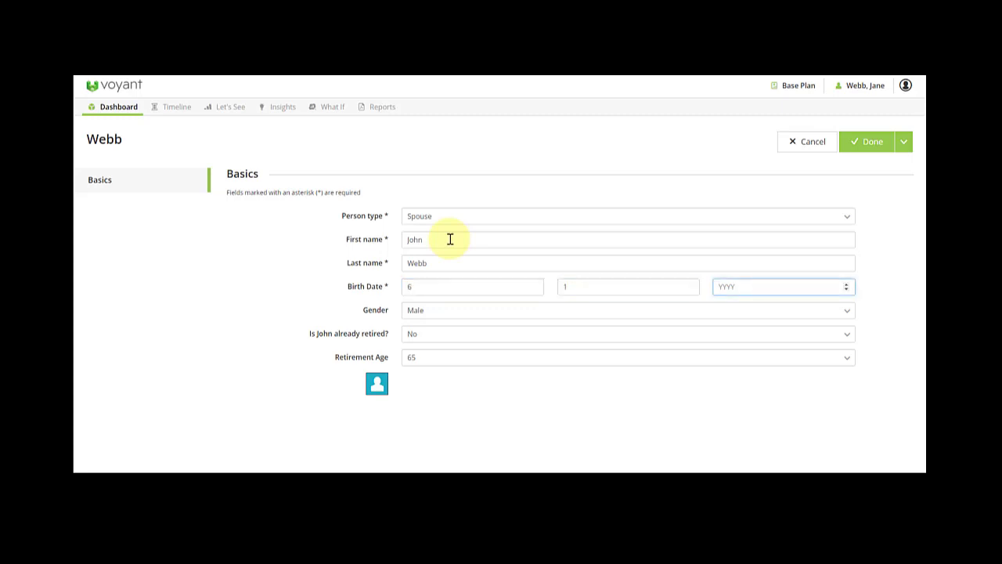
{"action": "type", "text": "1978"}
Save the spouse with Save + Add Another and begin the child's entry.
{"action": "left_click", "coordinate": [905, 144]}
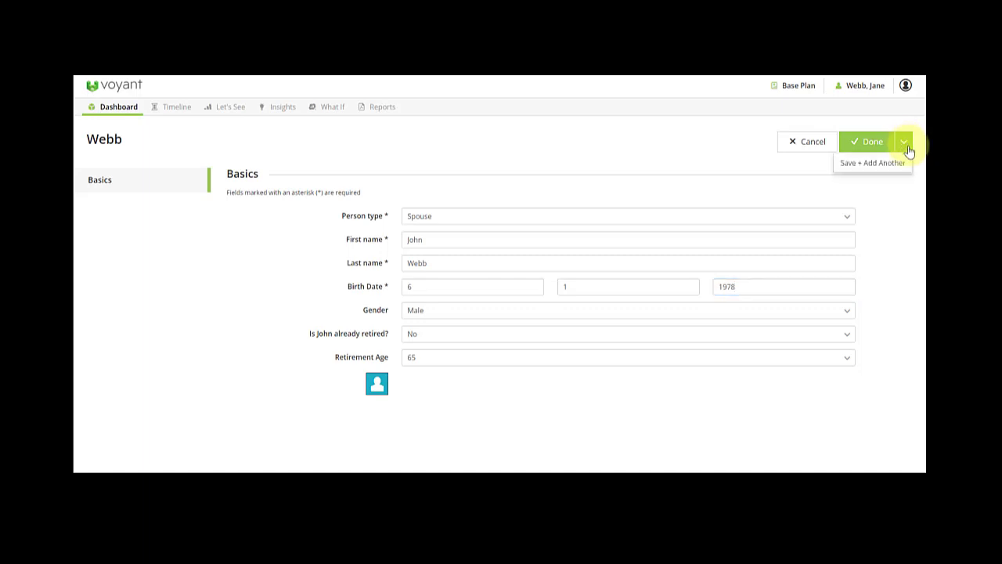
{"action": "left_click", "coordinate": [882, 164]}
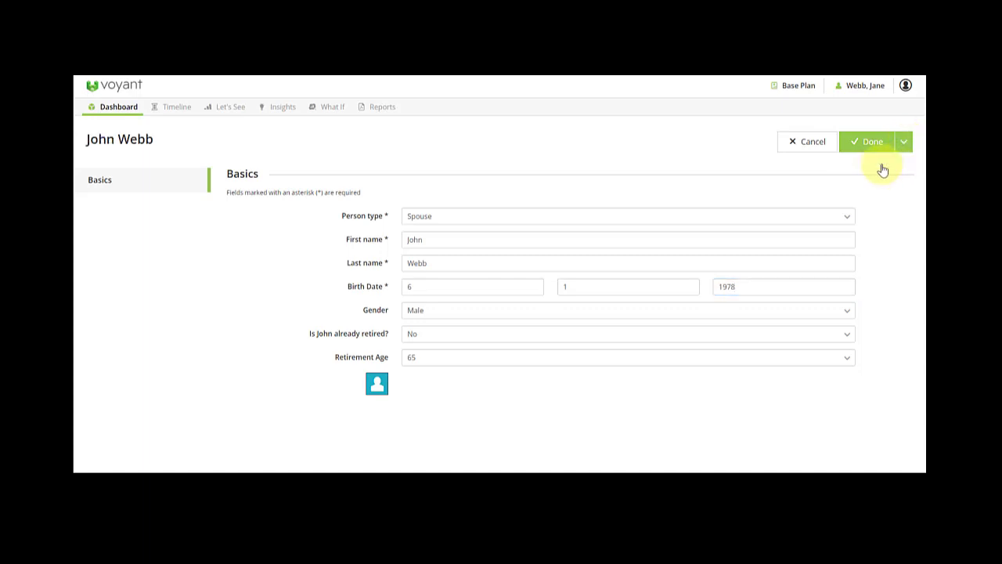
{"action": "left_click", "coordinate": [425, 246]}
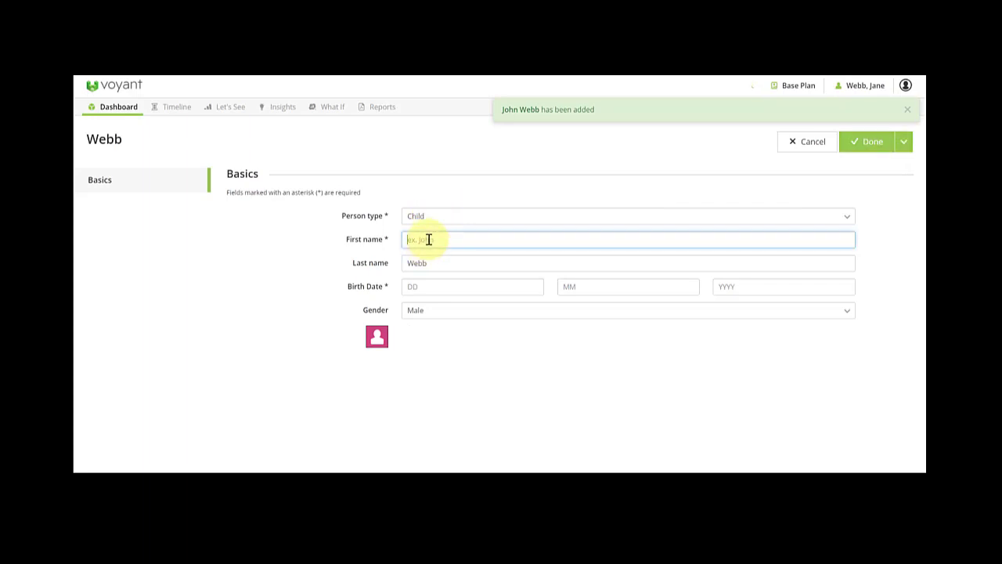
Enter the daughter's first name, birth date 10/1/2015 and Female gender, and save her.
{"action": "type", "text": "Felicit"}
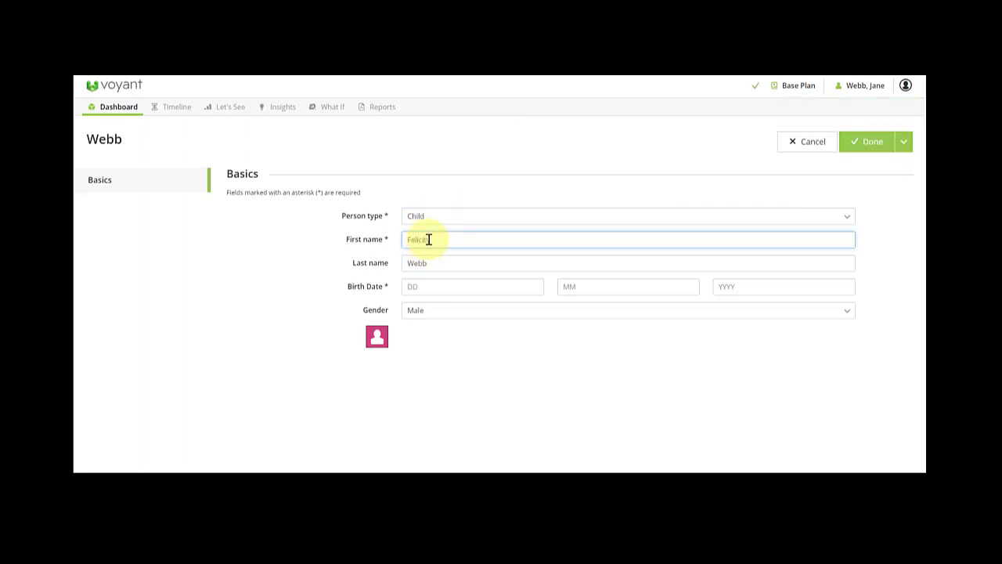
{"action": "type", "text": "y"}
{"action": "left_click", "coordinate": [429, 289]}
{"action": "type", "text": "10"}
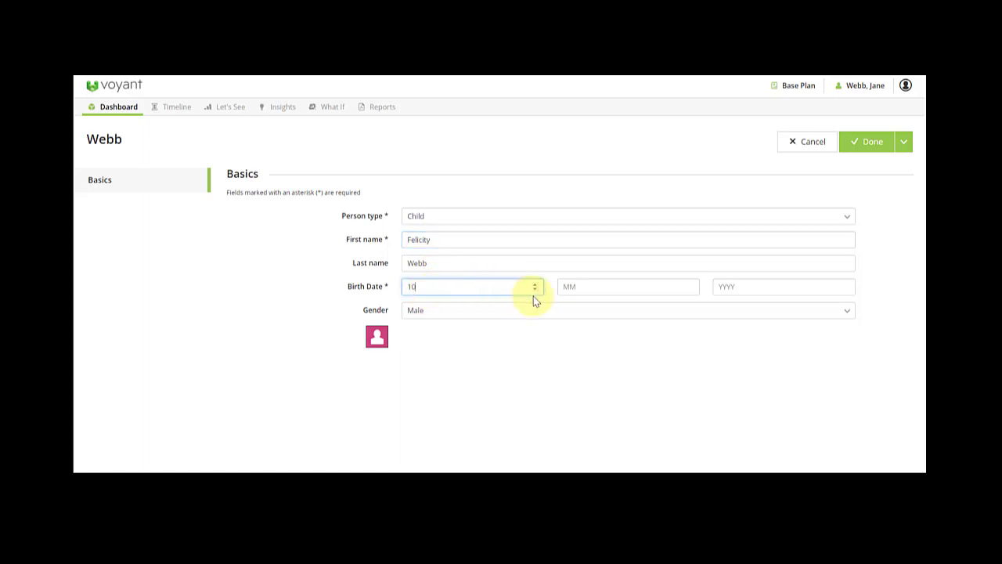
{"action": "left_click", "coordinate": [588, 286]}
{"action": "type", "text": "1"}
{"action": "left_click", "coordinate": [760, 288]}
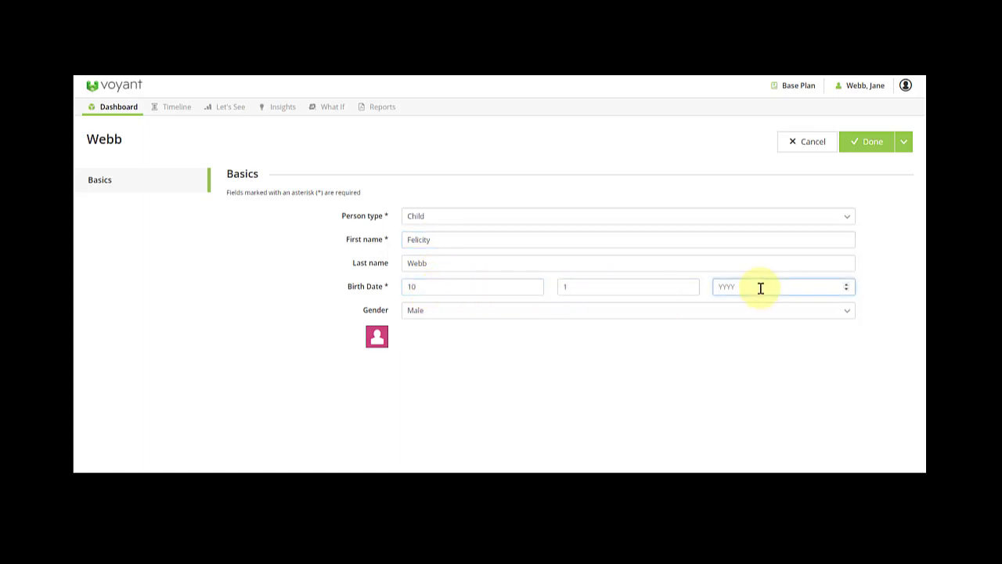
{"action": "type", "text": "2015"}
{"action": "left_click", "coordinate": [564, 313]}
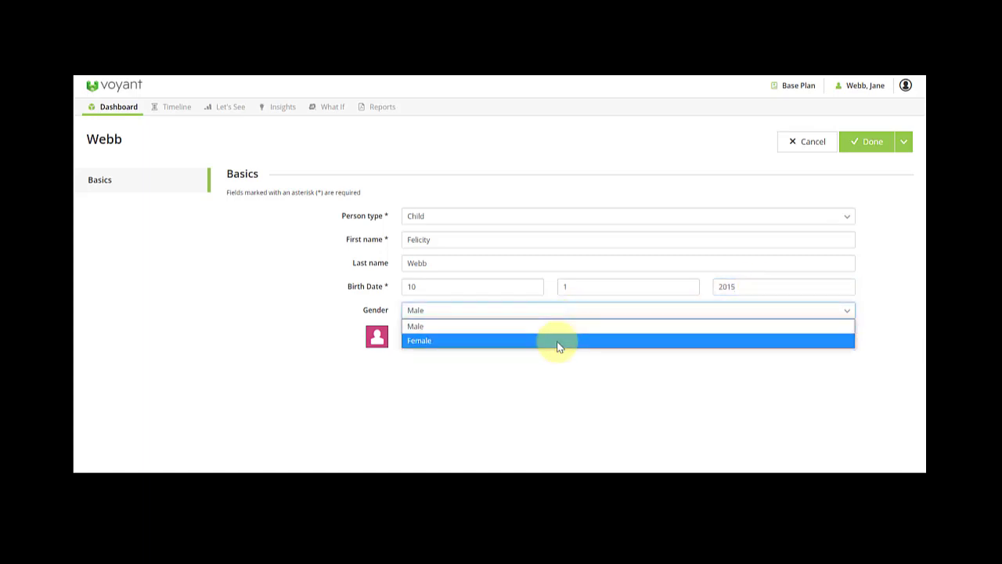
{"action": "left_click", "coordinate": [559, 343]}
{"action": "left_click", "coordinate": [864, 150]}
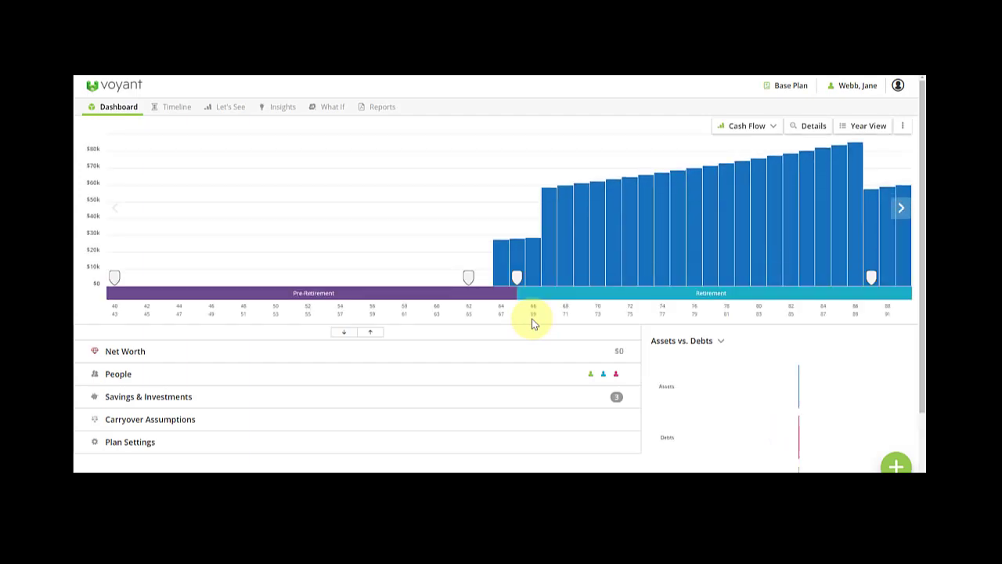
Expand the dashboard's People row to review each member's age and birth year.
{"action": "left_click", "coordinate": [291, 379]}
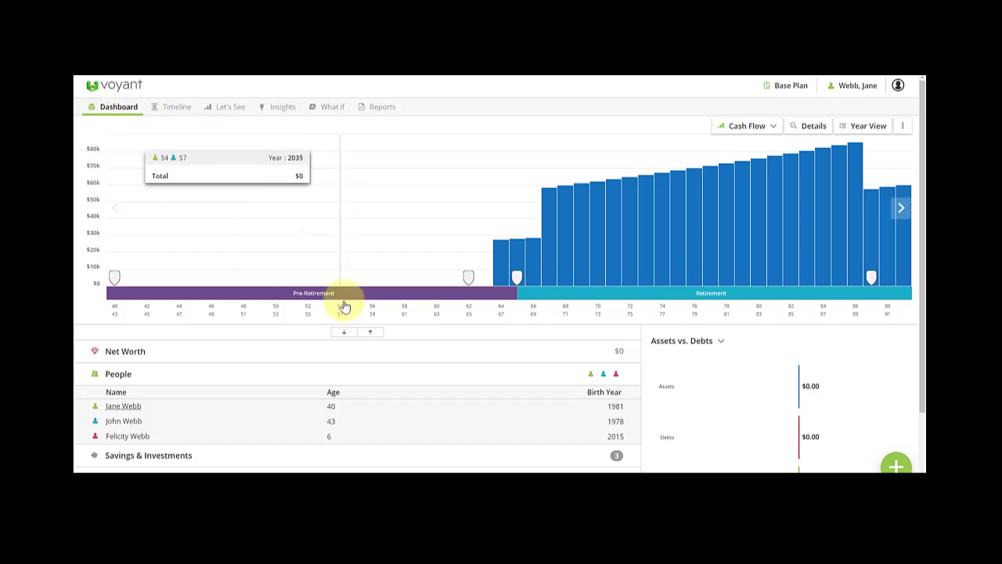
{"action": "scroll", "coordinate": [325, 328], "scroll_direction": "down", "scroll_amount": 1}
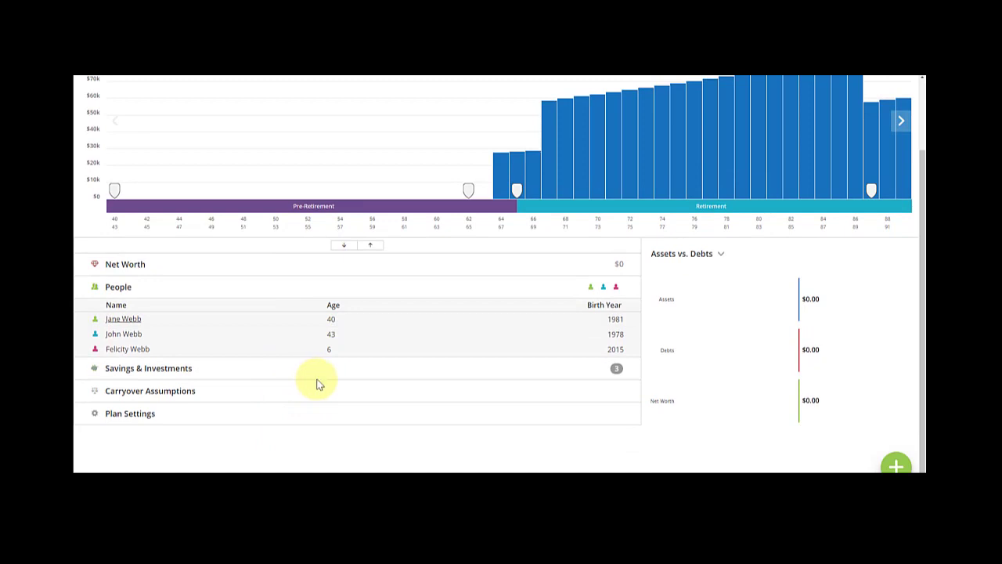
{"action": "scroll", "coordinate": [338, 390], "scroll_direction": "up", "scroll_amount": 1}
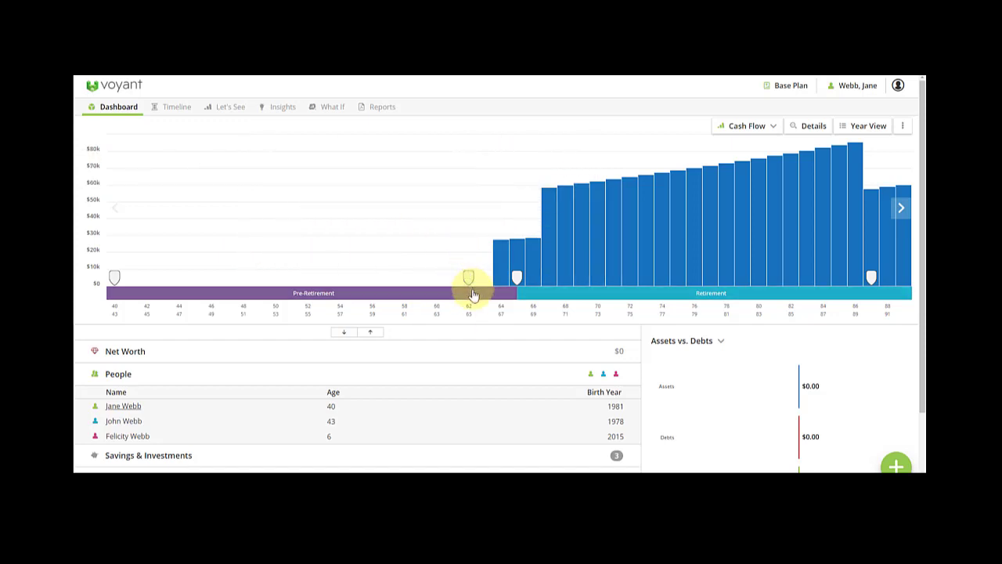
{"action": "left_click", "coordinate": [139, 107]}
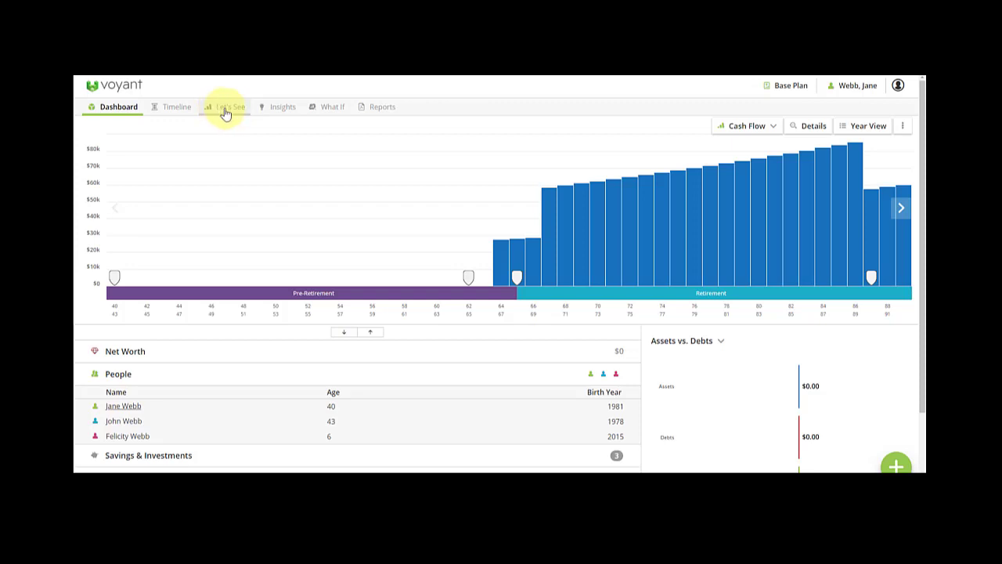
{"action": "left_click", "coordinate": [899, 88]}
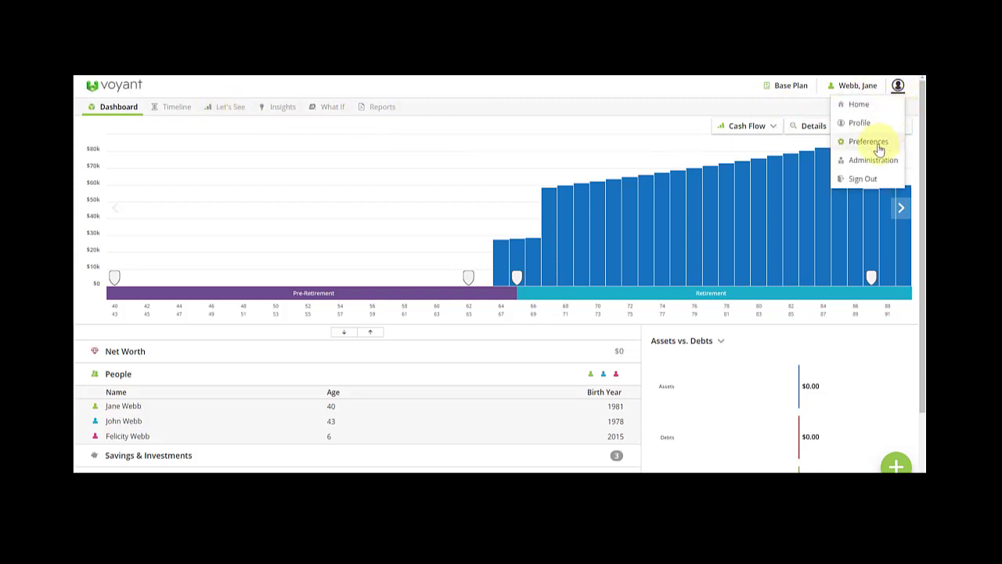
{"action": "left_click", "coordinate": [873, 141]}
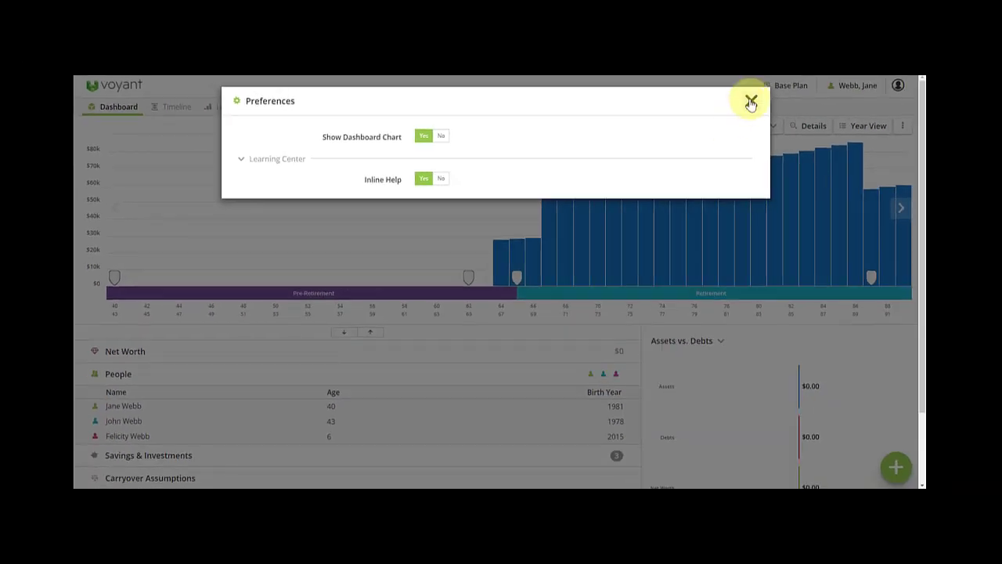
{"action": "left_click", "coordinate": [751, 103]}
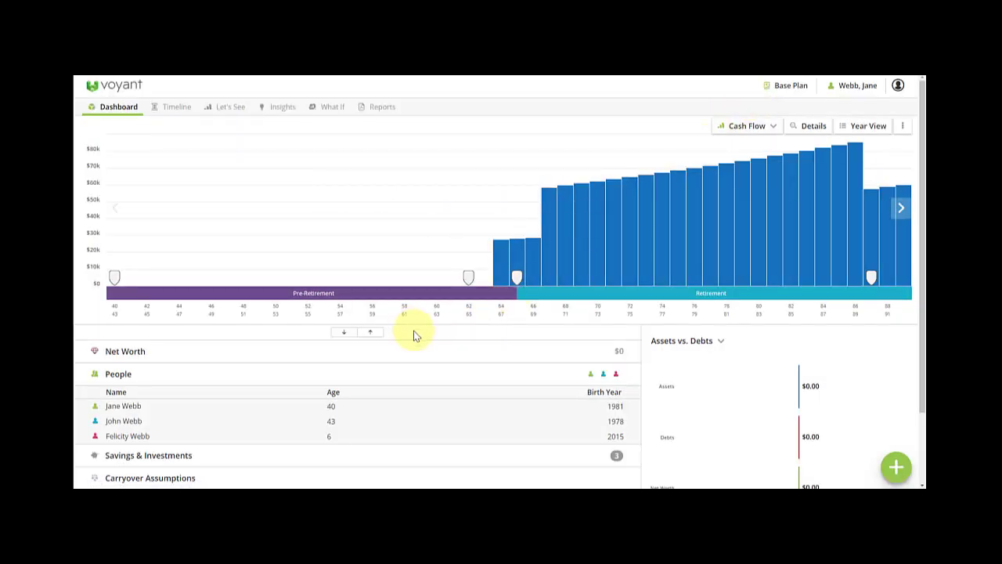
{"action": "scroll", "coordinate": [427, 336], "scroll_direction": "down", "scroll_amount": 1}
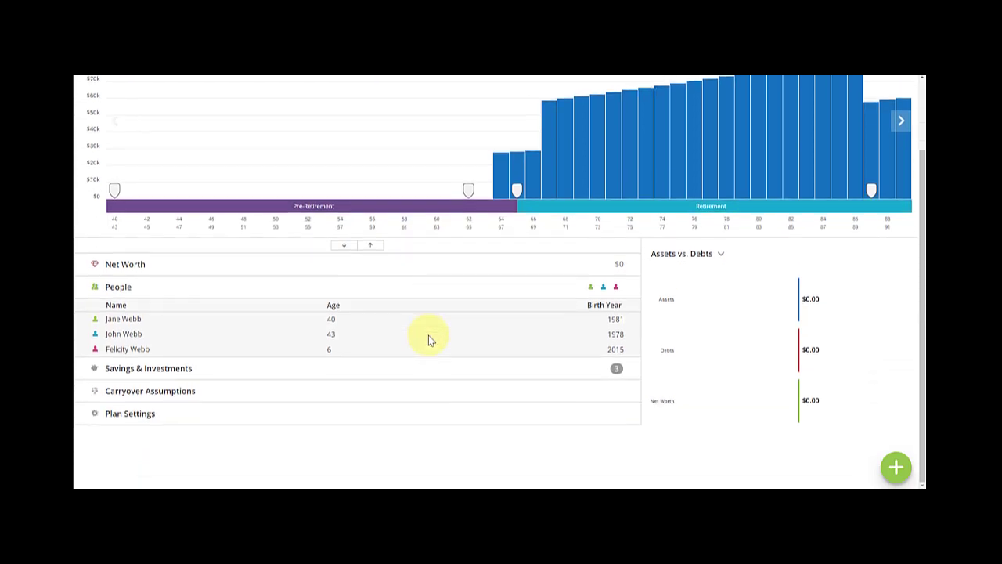
Open Plan Settings, read the Inflation Rate help, then view Fees & Taxation at 0.5%.
{"action": "left_click", "coordinate": [146, 419]}
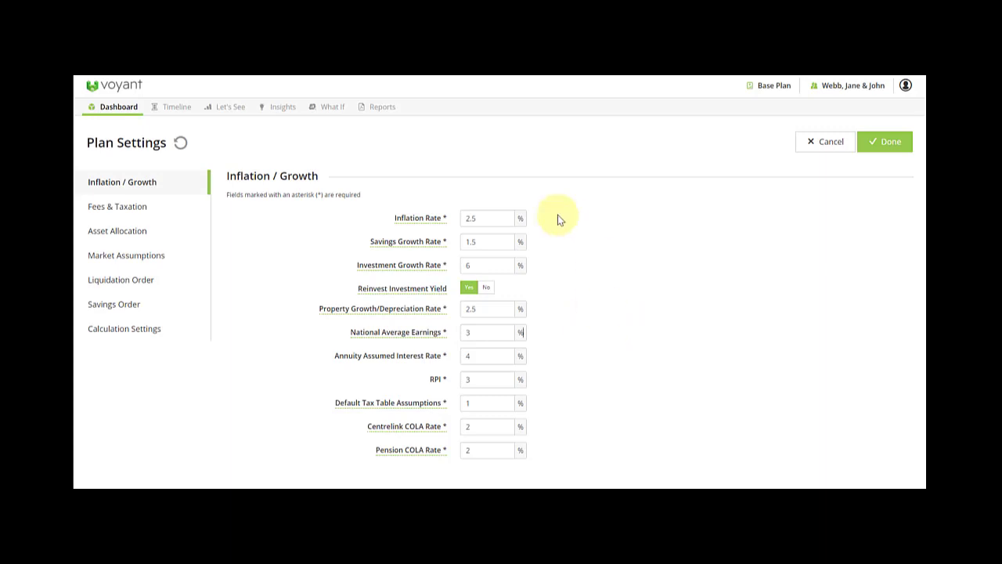
{"action": "left_click", "coordinate": [419, 221]}
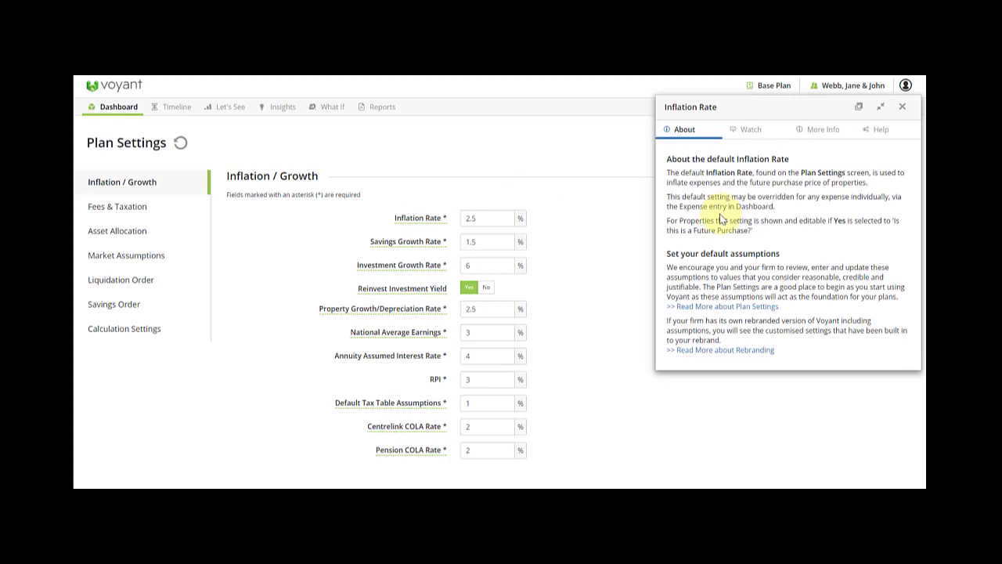
{"action": "left_click", "coordinate": [904, 108]}
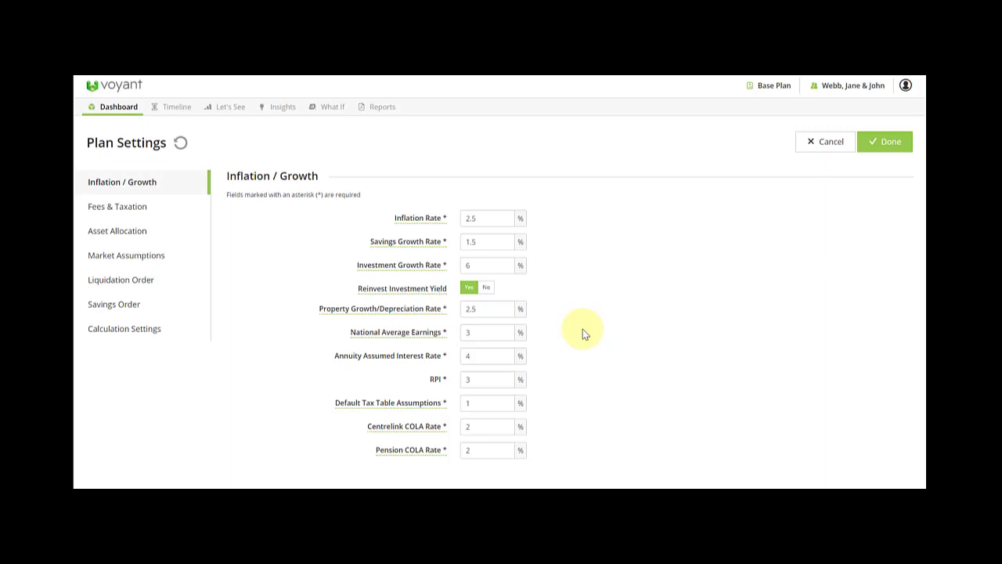
{"action": "left_click", "coordinate": [153, 215]}
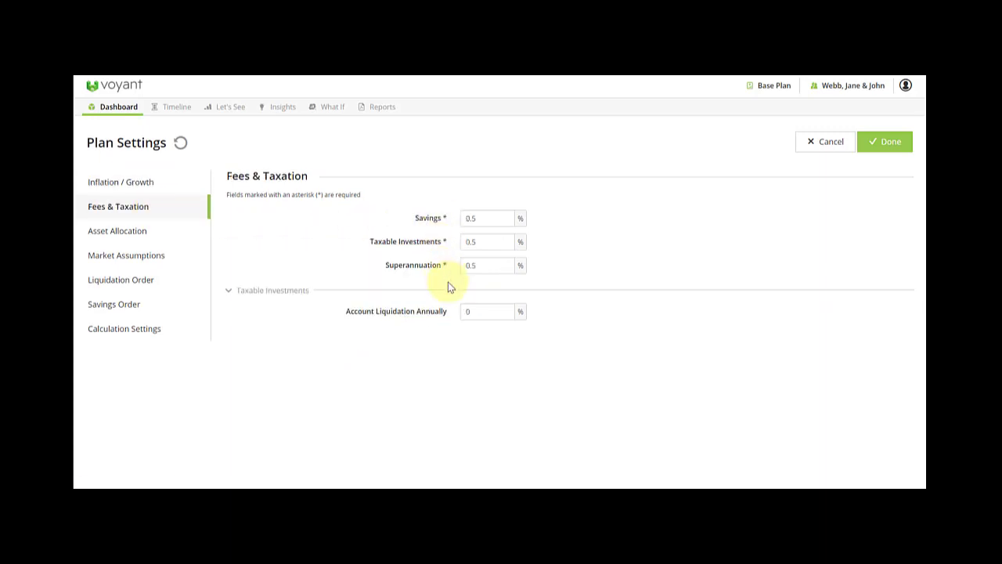
Return to the Inflation / Growth page of Plan Settings.
{"action": "left_click", "coordinate": [133, 186]}
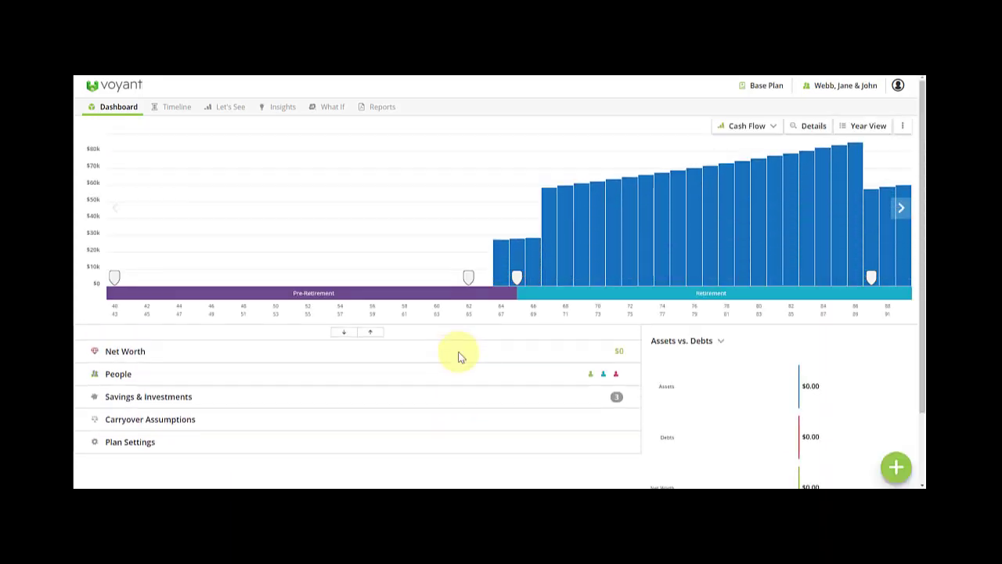
Add a Multi Year Expense 'Basic Expenses' of 22,000 annually at Basic priority.
{"action": "left_click", "coordinate": [897, 471]}
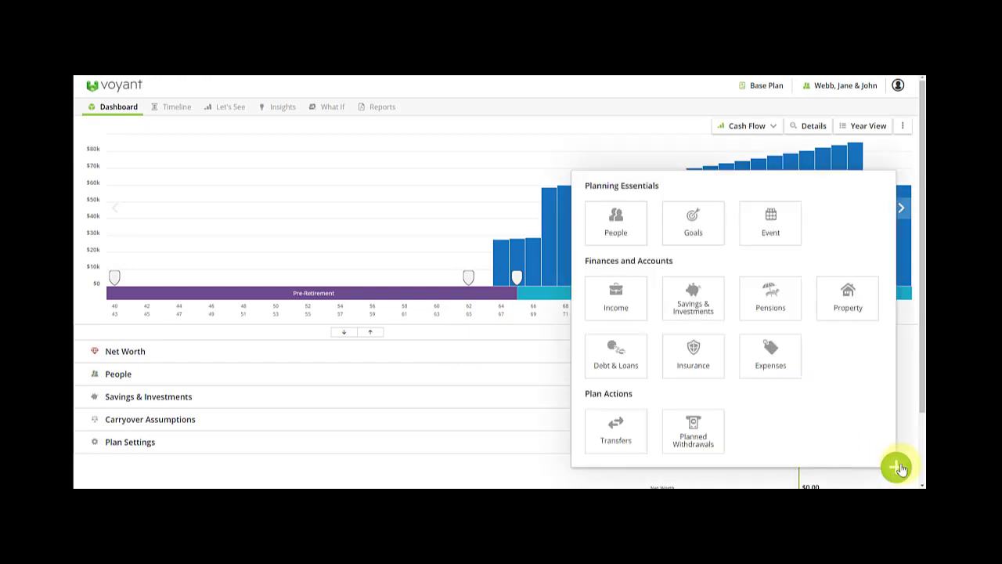
{"action": "left_click", "coordinate": [775, 367]}
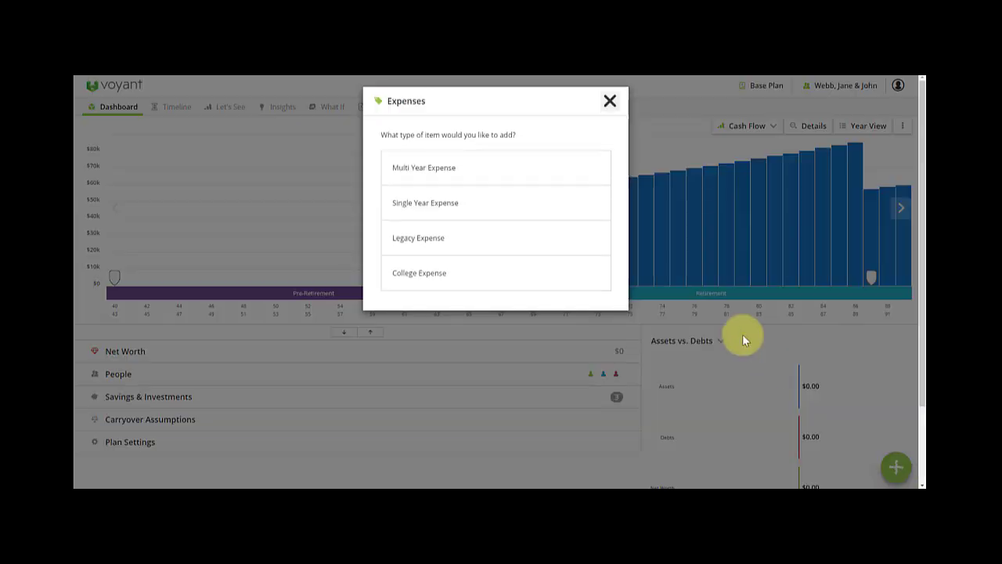
{"action": "left_click", "coordinate": [482, 170]}
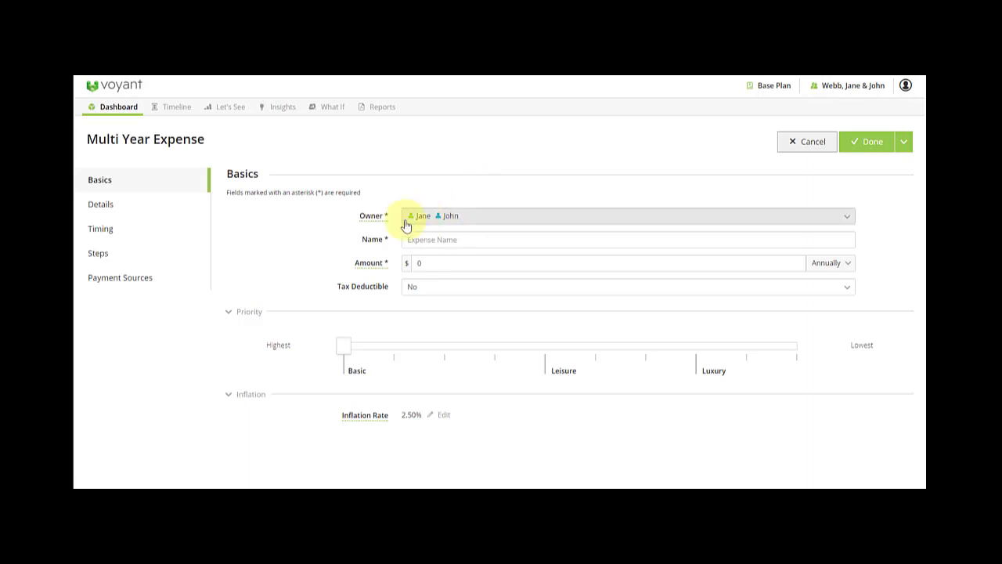
{"action": "left_click", "coordinate": [443, 241]}
{"action": "type", "text": "B"}
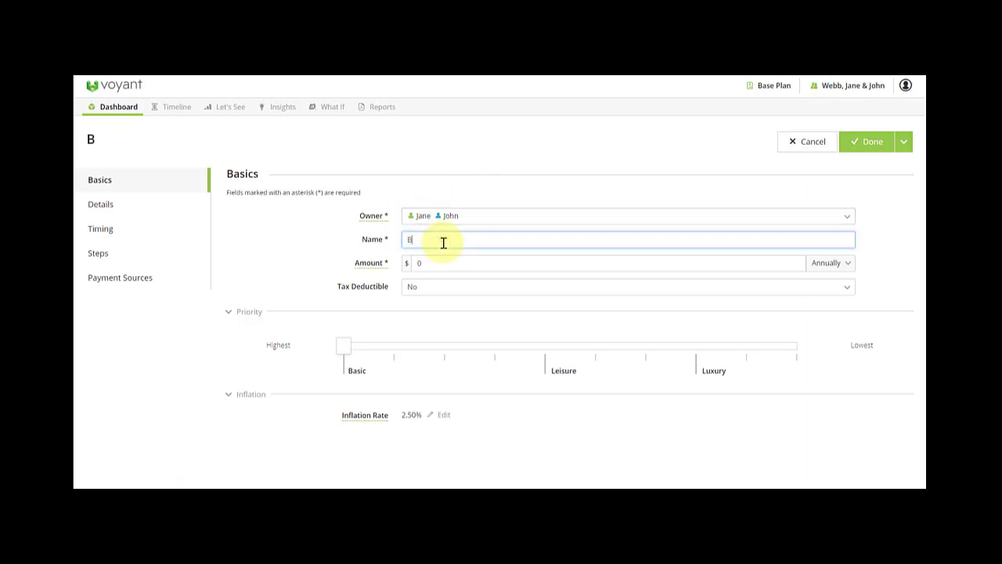
{"action": "type", "text": "asic Expen"}
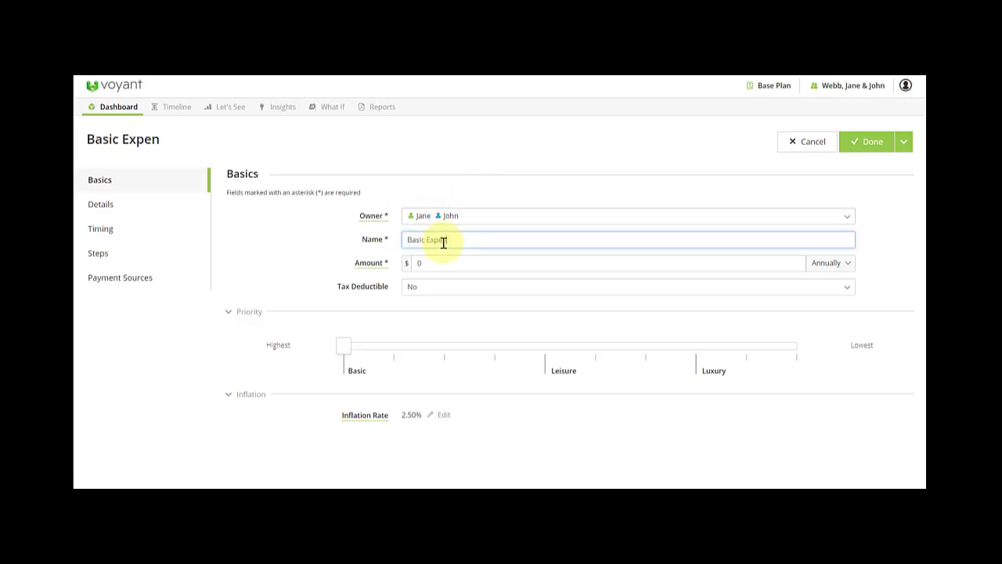
{"action": "type", "text": "ses"}
{"action": "key", "text": "Tab"}
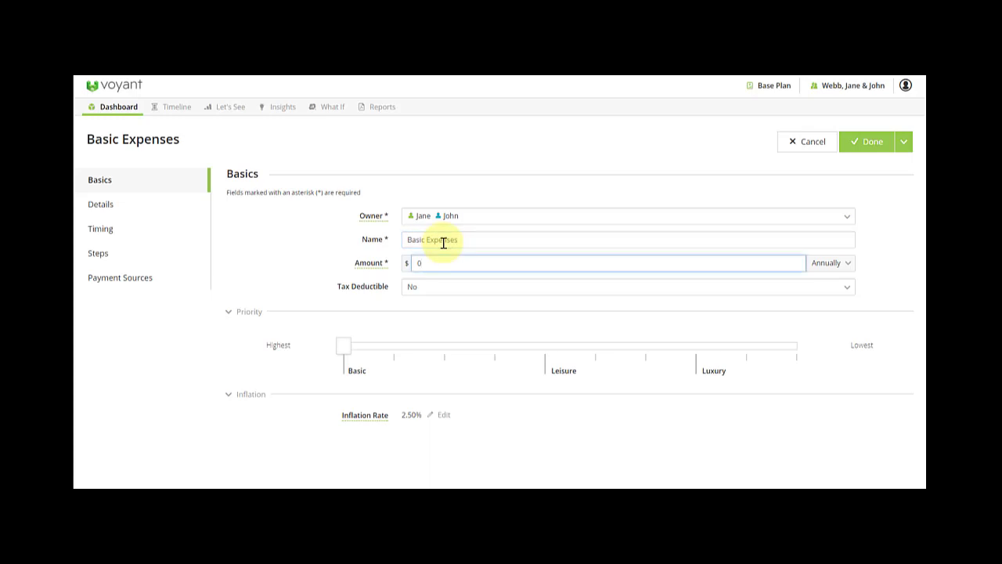
{"action": "type", "text": "22,000"}
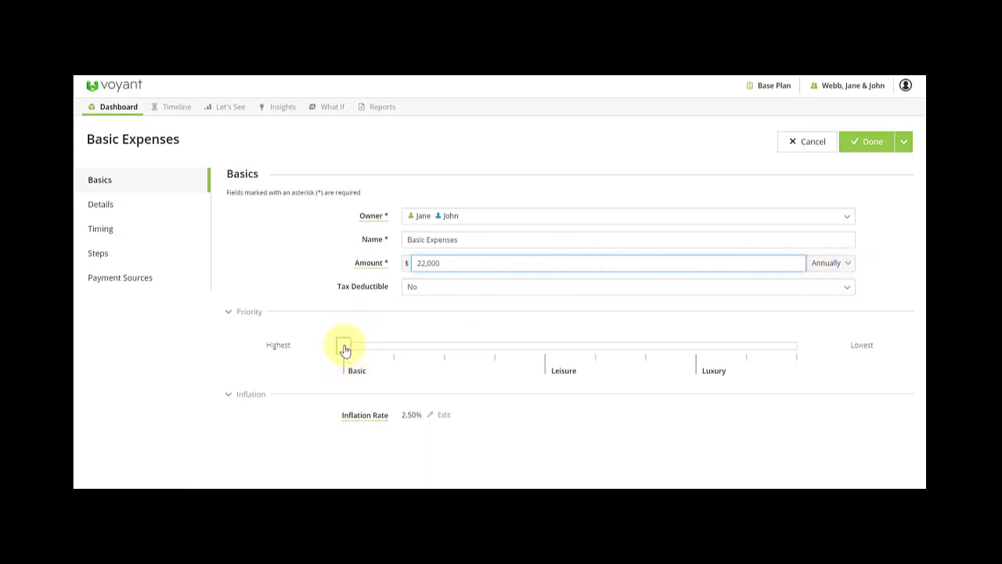
{"action": "mouse_move", "coordinate": [345, 349]}
{"action": "left_mouse_down"}
{"action": "mouse_move", "coordinate": [402, 346]}
{"action": "mouse_move", "coordinate": [337, 350]}
{"action": "left_mouse_up"}
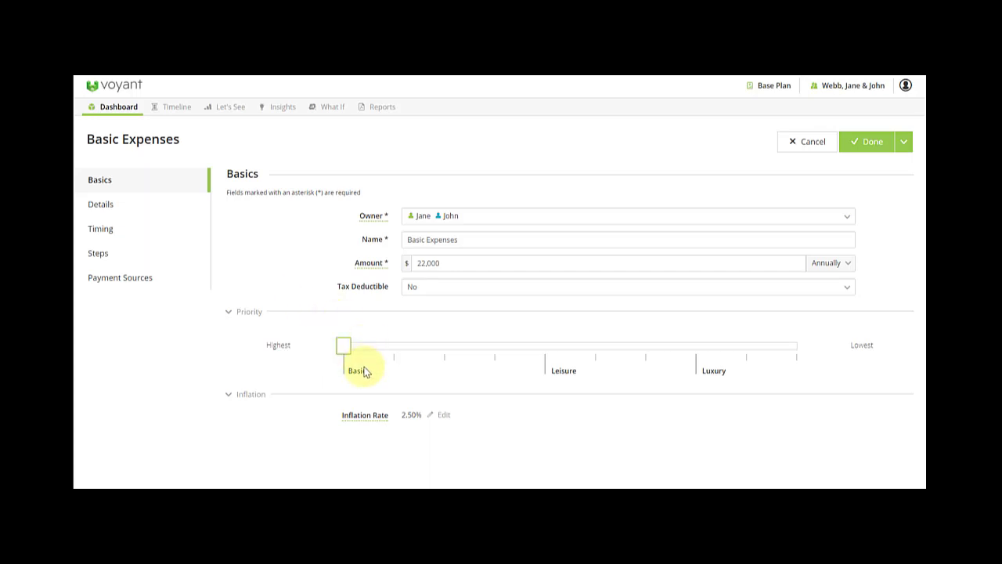
Confirm timing from 2021 plan start to mortality at 90, then Save + Add Another.
{"action": "left_click", "coordinate": [107, 227]}
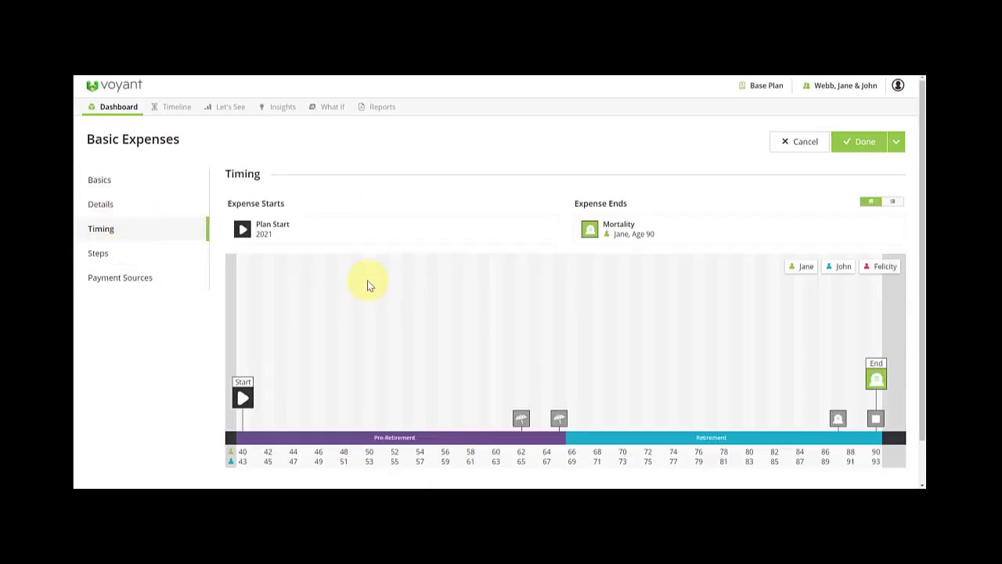
{"action": "mouse_move", "coordinate": [244, 399]}
{"action": "mouse_move", "coordinate": [876, 379]}
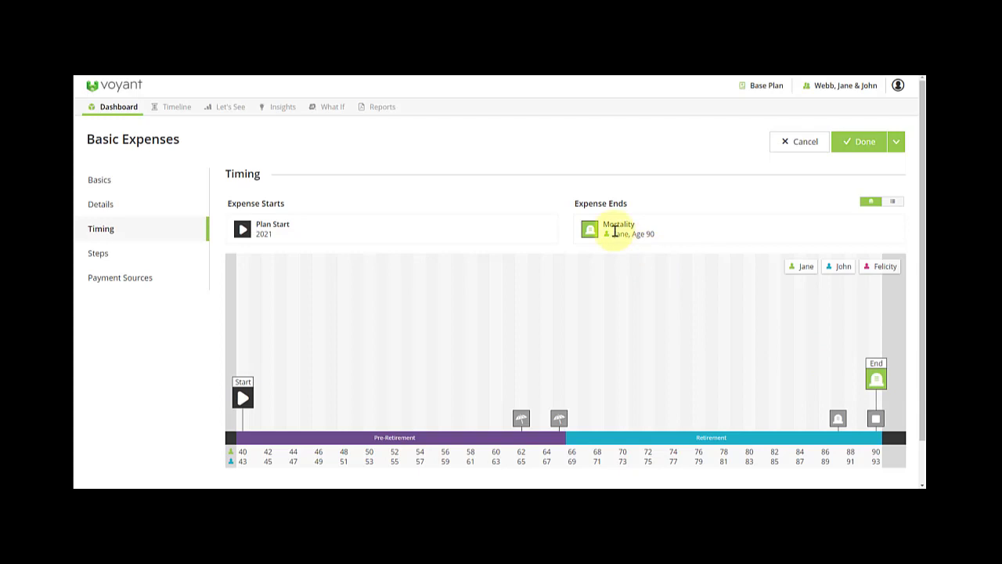
{"action": "left_click", "coordinate": [897, 145]}
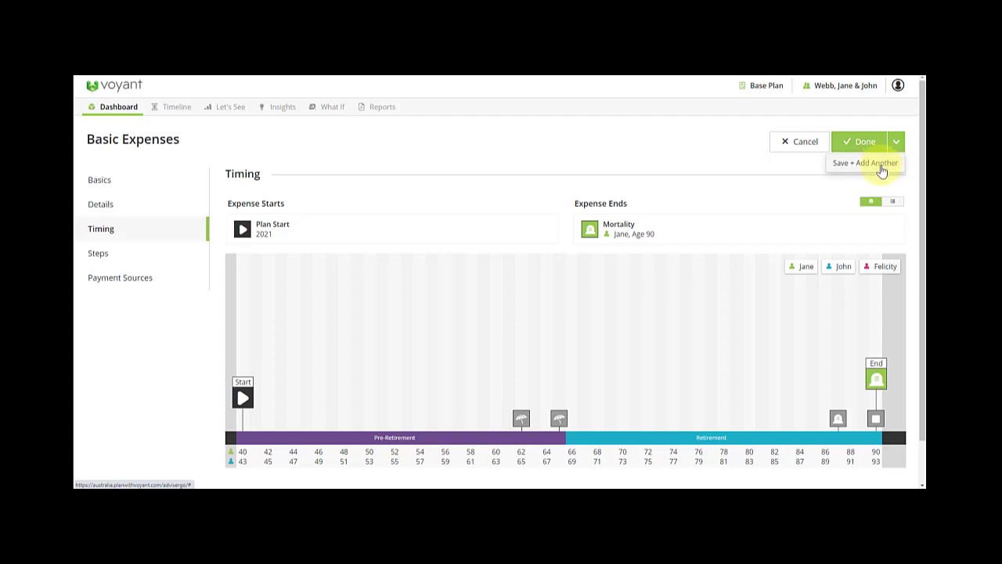
{"action": "left_click", "coordinate": [882, 164]}
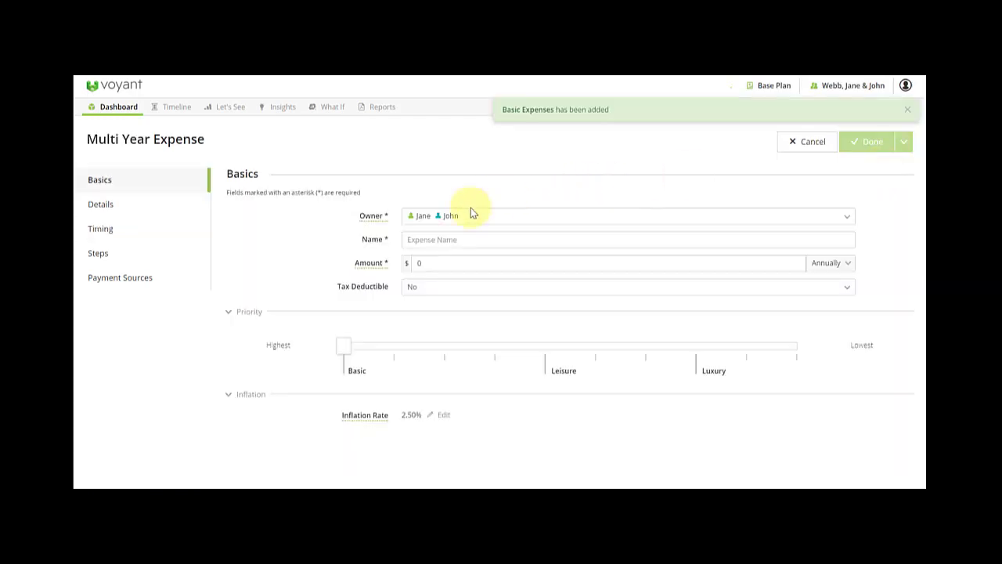
Save 'Discretionary Expenses' at 20,000 a year, owned by both, with Leisure priority.
{"action": "left_click", "coordinate": [433, 238]}
{"action": "type", "text": "Discretionary Expenses"}
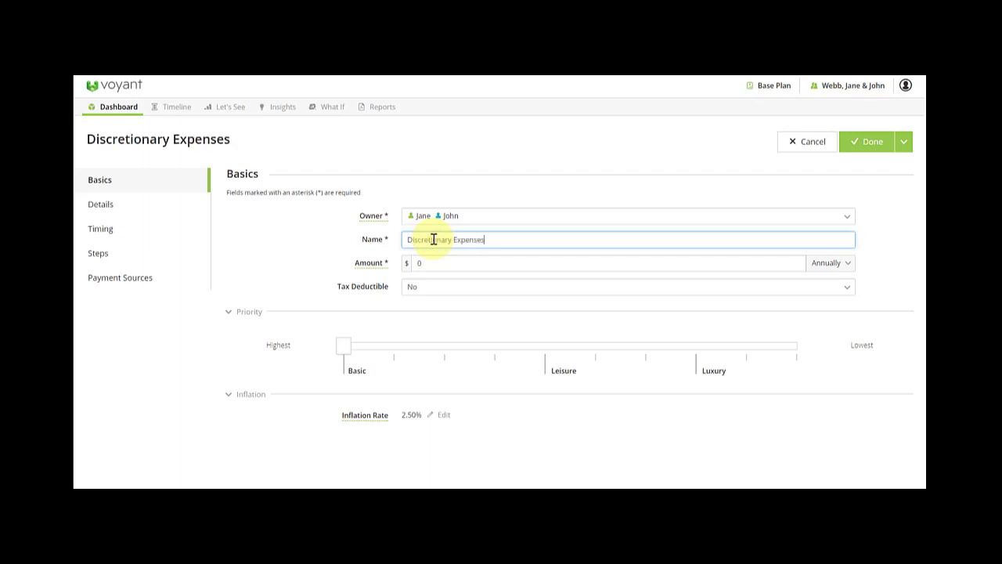
{"action": "key", "text": "Tab"}
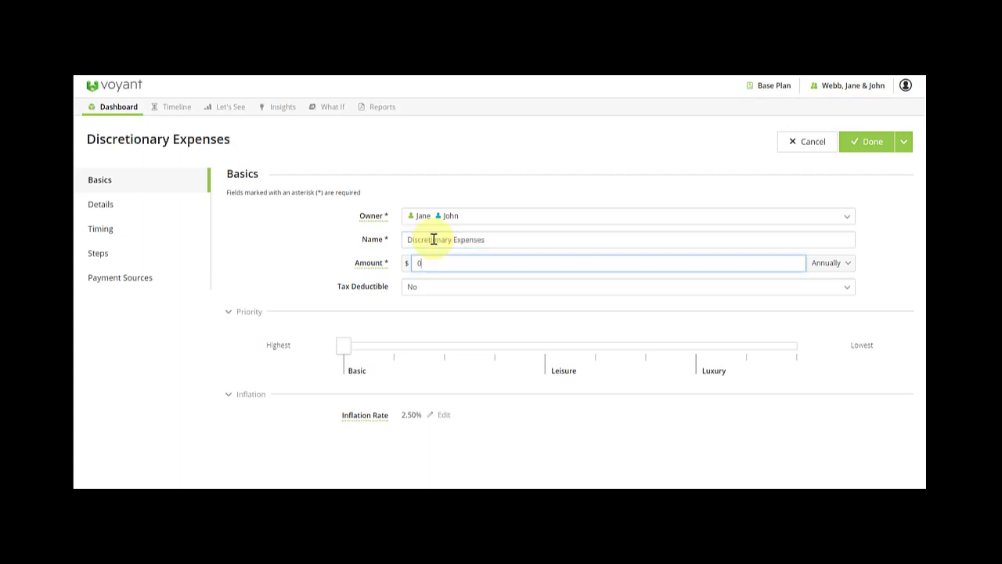
{"action": "type", "text": "20,000"}
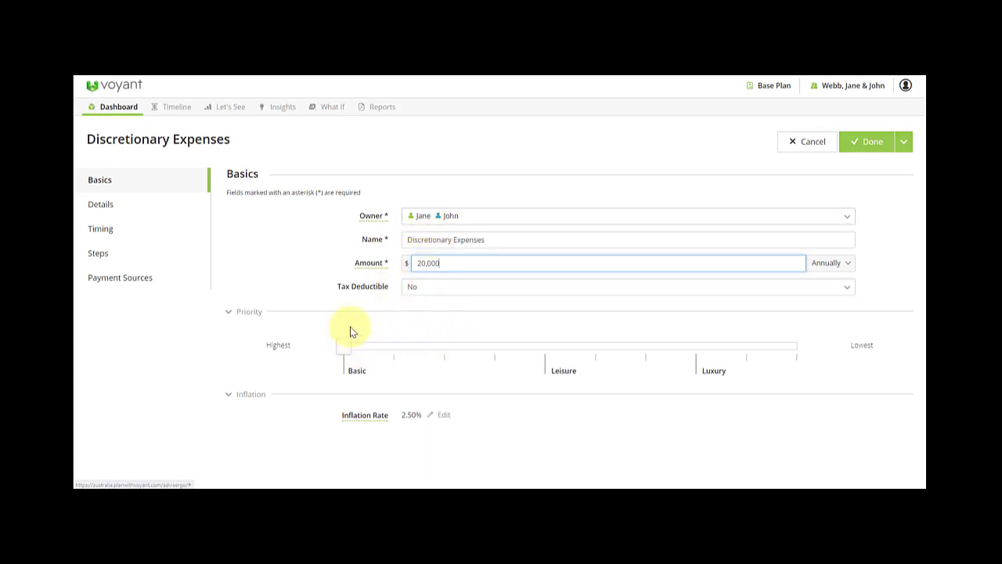
{"action": "left_click", "coordinate": [452, 218]}
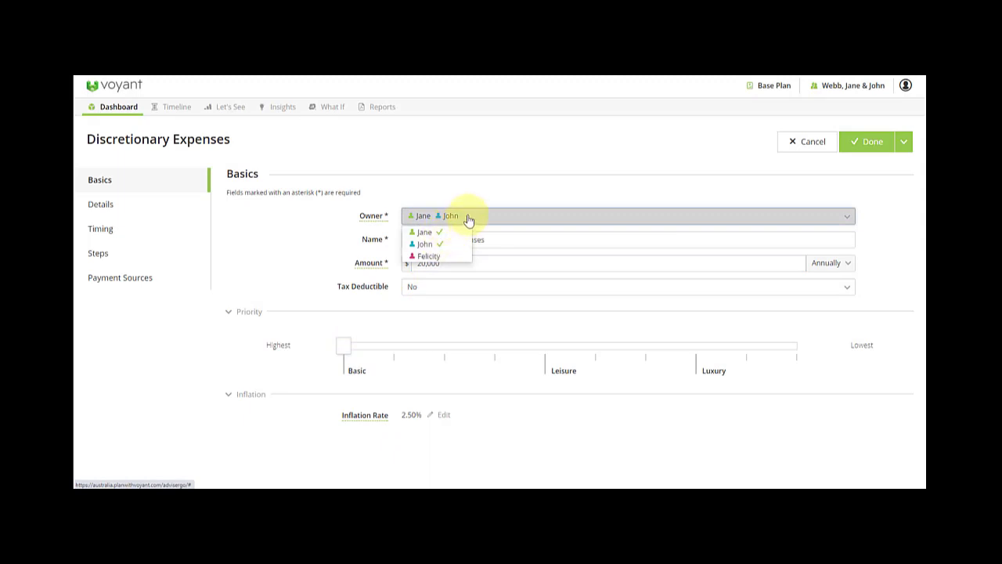
{"action": "left_click", "coordinate": [469, 216]}
{"action": "left_click_drag", "start_coordinate": [343, 347], "coordinate": [540, 345]}
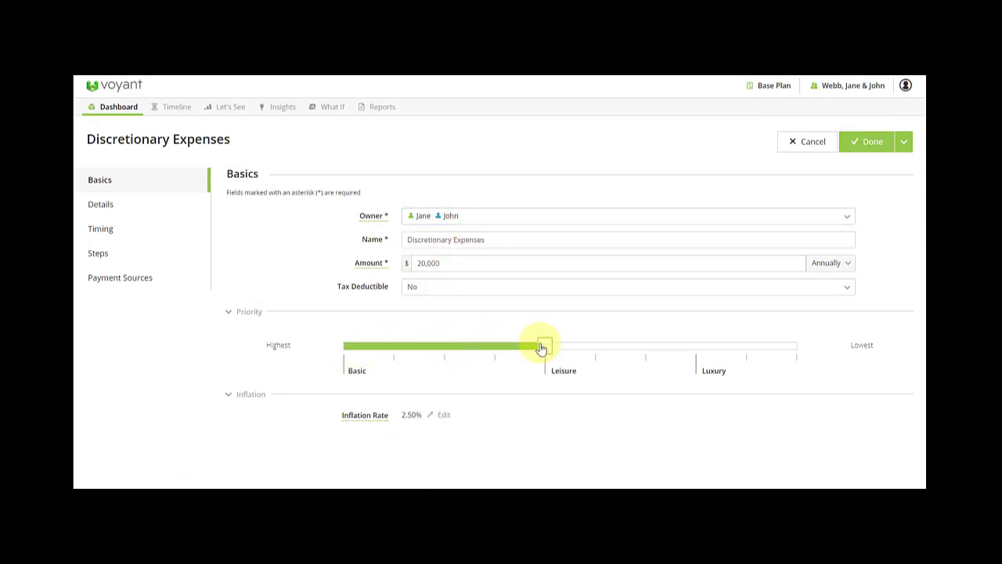
{"action": "left_click", "coordinate": [130, 233]}
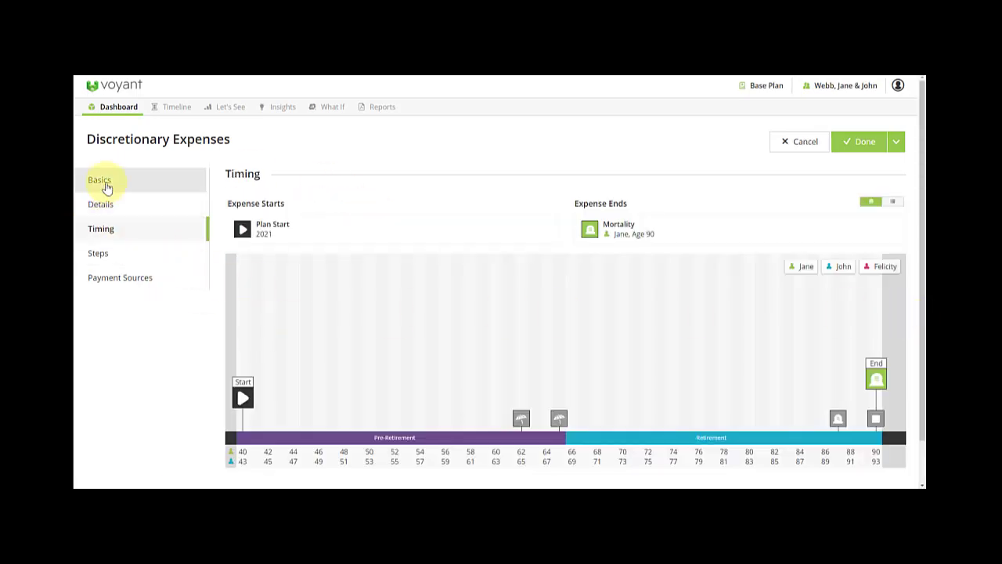
{"action": "left_click", "coordinate": [864, 143]}
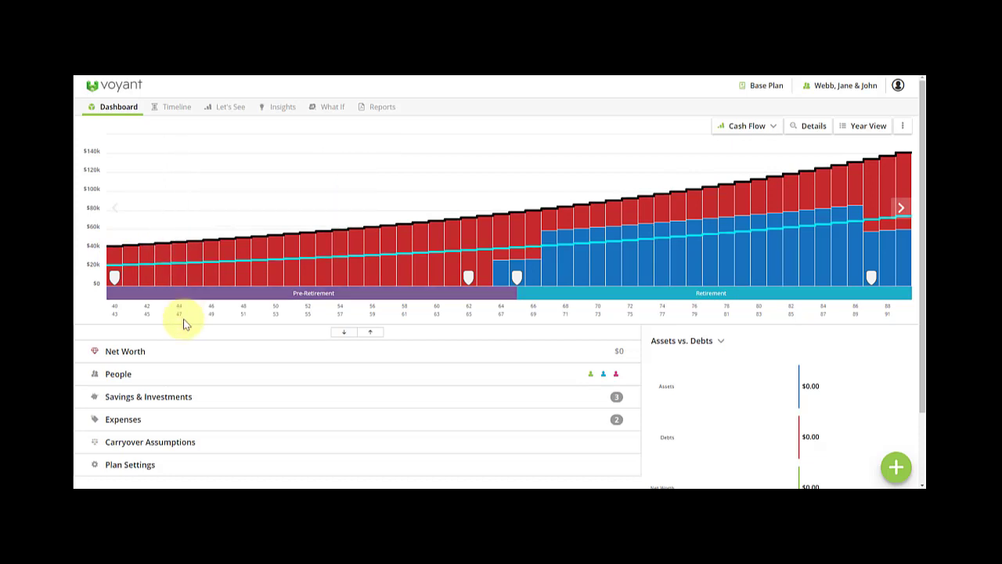
Expand Expenses and reset Basic Expenses' inflation rate to the 2.50% default.
{"action": "left_click", "coordinate": [174, 423]}
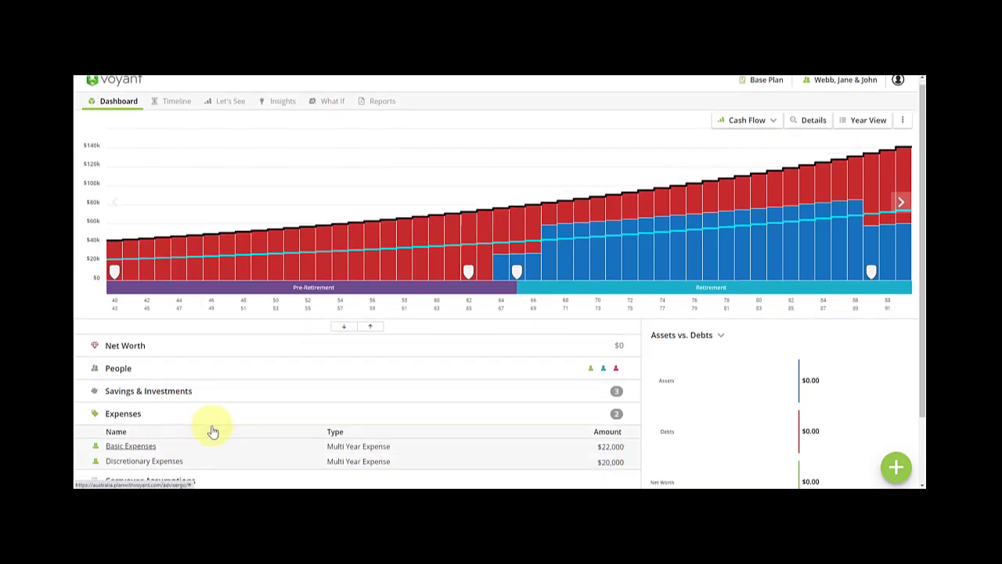
{"action": "scroll", "coordinate": [313, 423], "scroll_direction": "down", "scroll_amount": 1}
{"action": "left_click", "coordinate": [366, 410]}
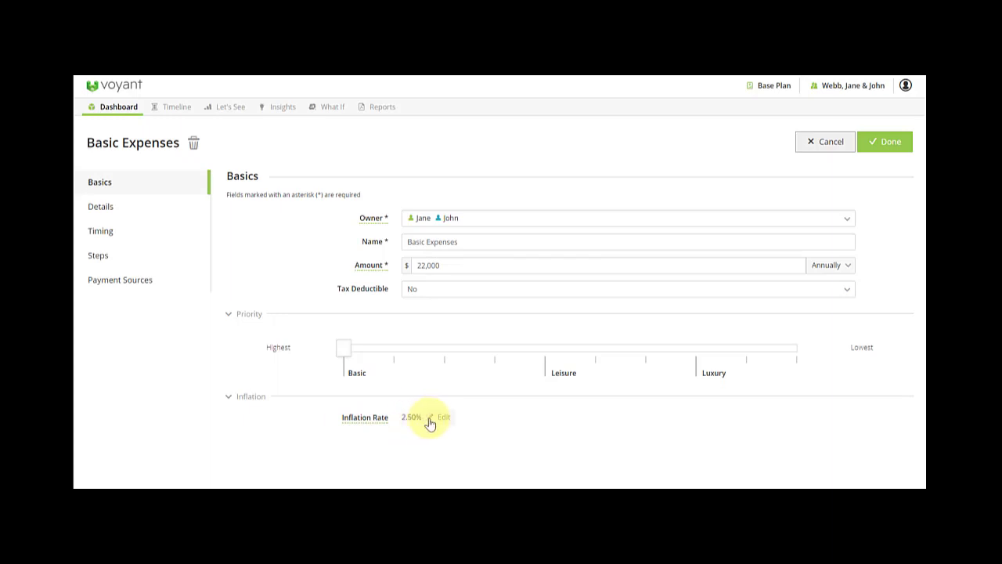
{"action": "left_click", "coordinate": [416, 417]}
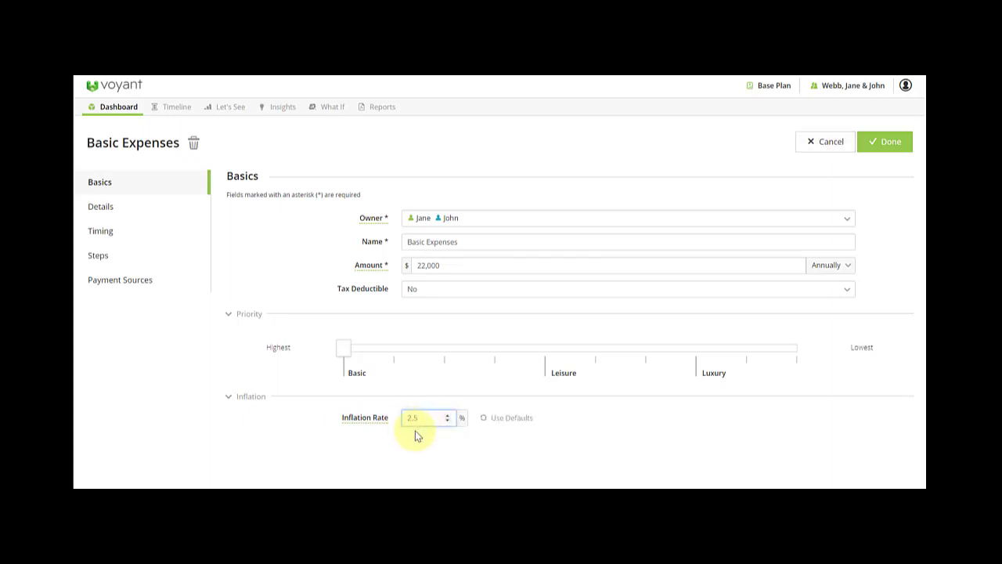
{"action": "left_click", "coordinate": [493, 420]}
{"action": "left_click", "coordinate": [892, 156]}
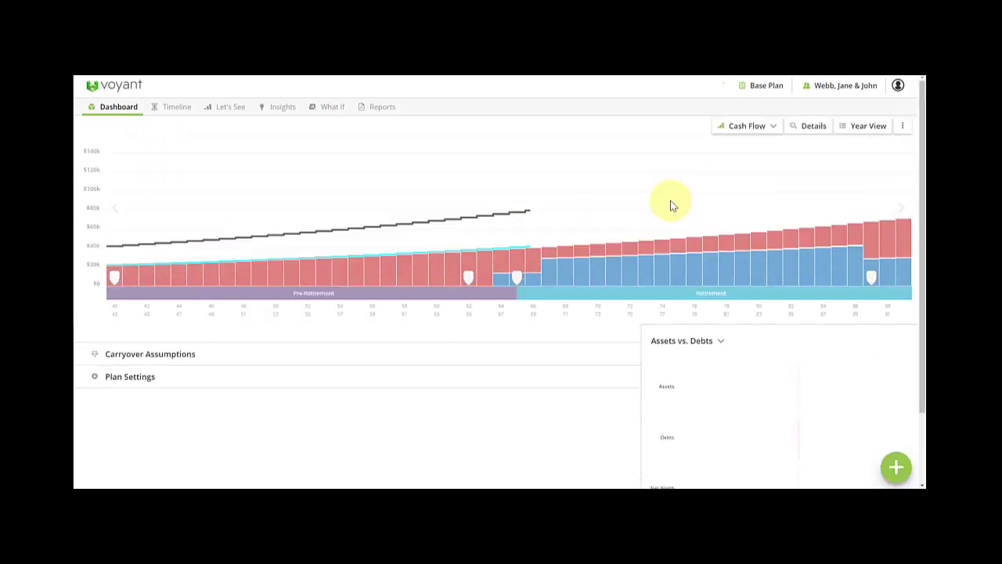
{"action": "mouse_move", "coordinate": [114, 269]}
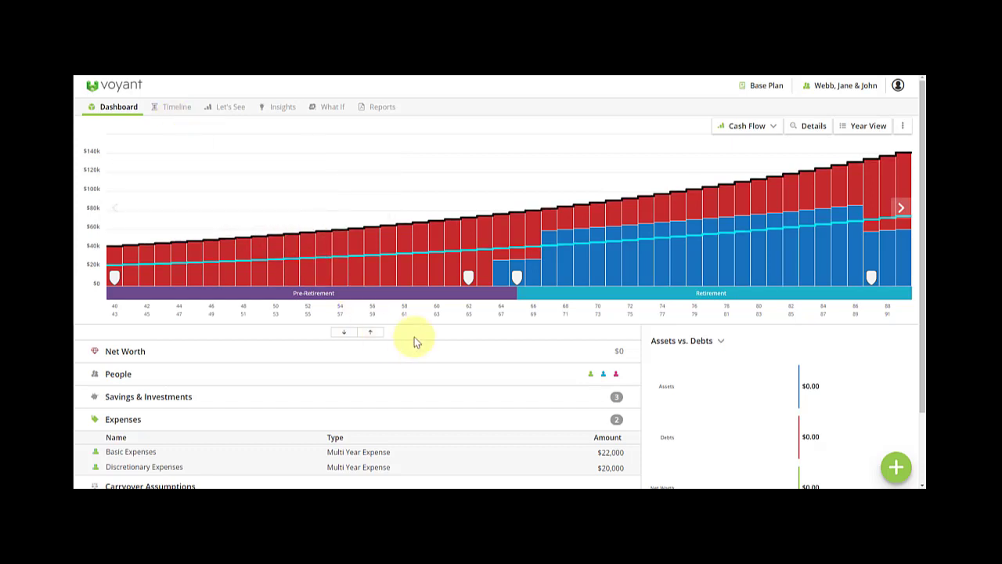
Add a pre-retirement goal with a yearly amount of 40,000.
{"action": "left_click", "coordinate": [896, 467]}
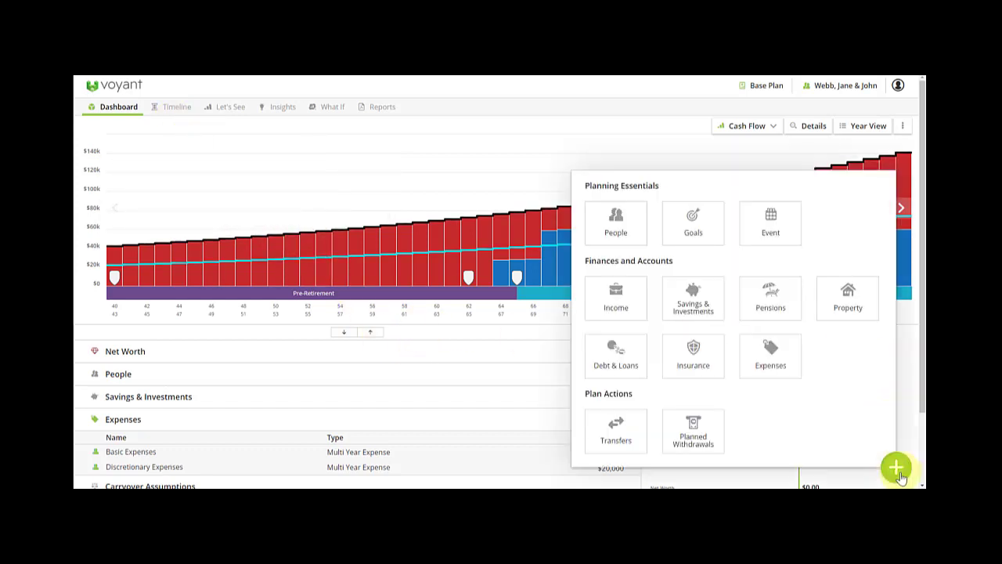
{"action": "left_click", "coordinate": [699, 239]}
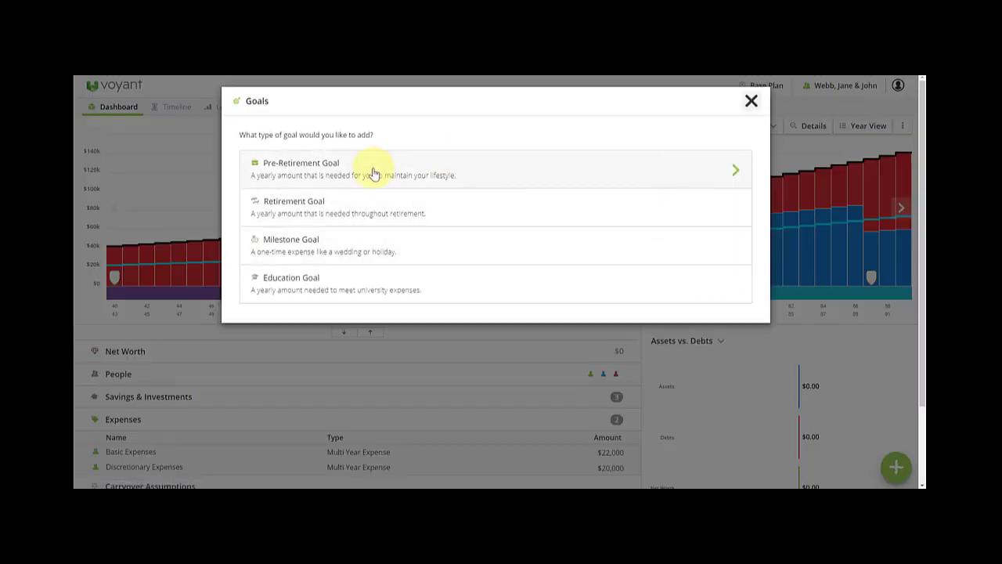
{"action": "left_click", "coordinate": [373, 171]}
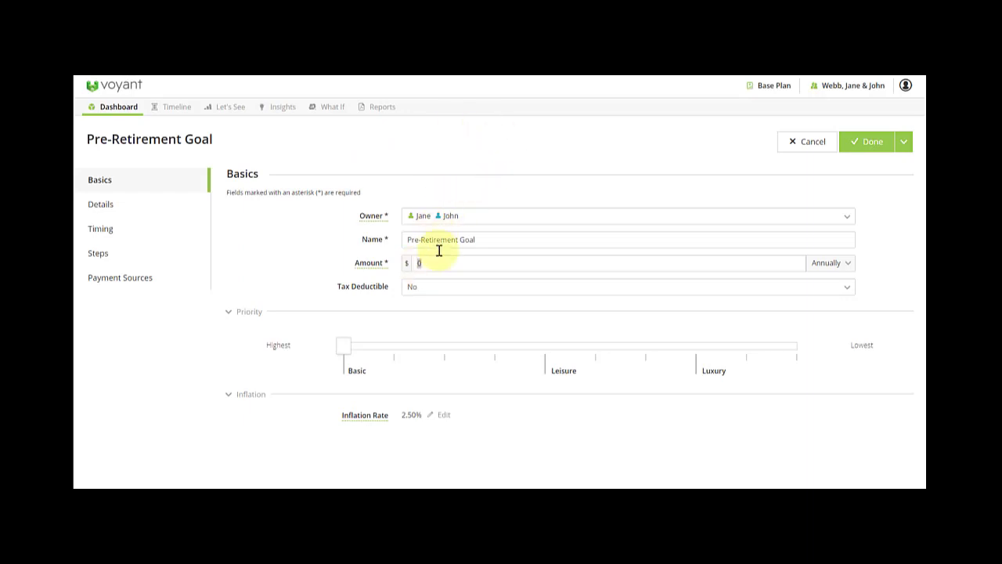
{"action": "left_click", "coordinate": [419, 264]}
{"action": "type", "text": "400000"}
Rename it Pre-Retirement Holidays and Trips, set Luxury priority, end it at Jane's retirement, and save.
{"action": "left_click_drag", "start_coordinate": [490, 240], "coordinate": [458, 241]}
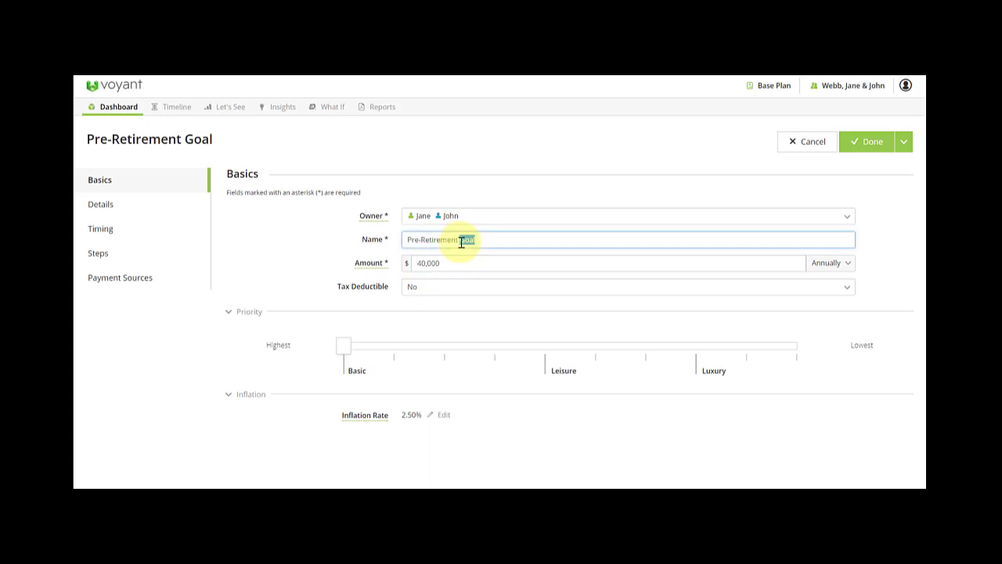
{"action": "type", "text": "Holidays and Trips"}
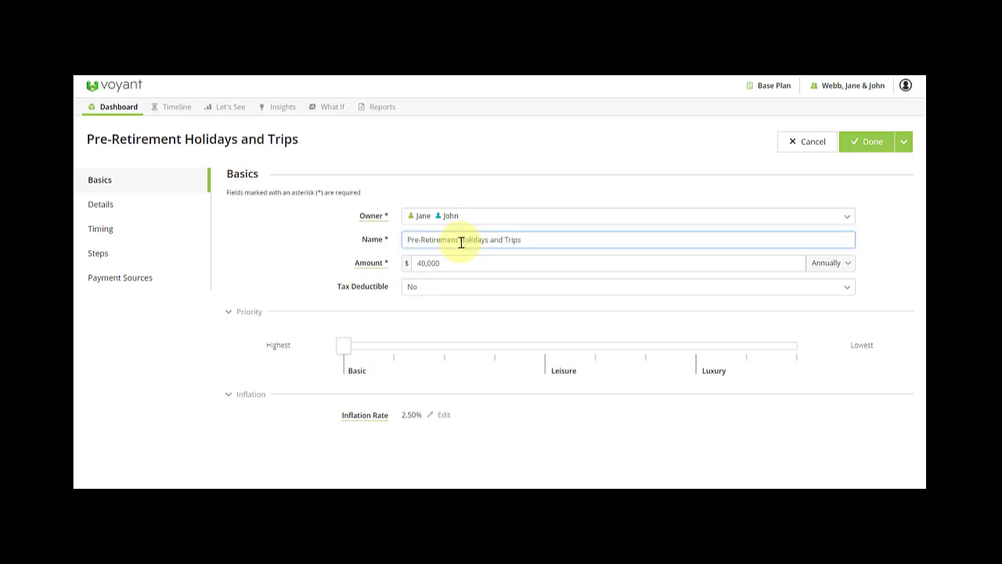
{"action": "left_click_drag", "start_coordinate": [345, 350], "coordinate": [678, 355]}
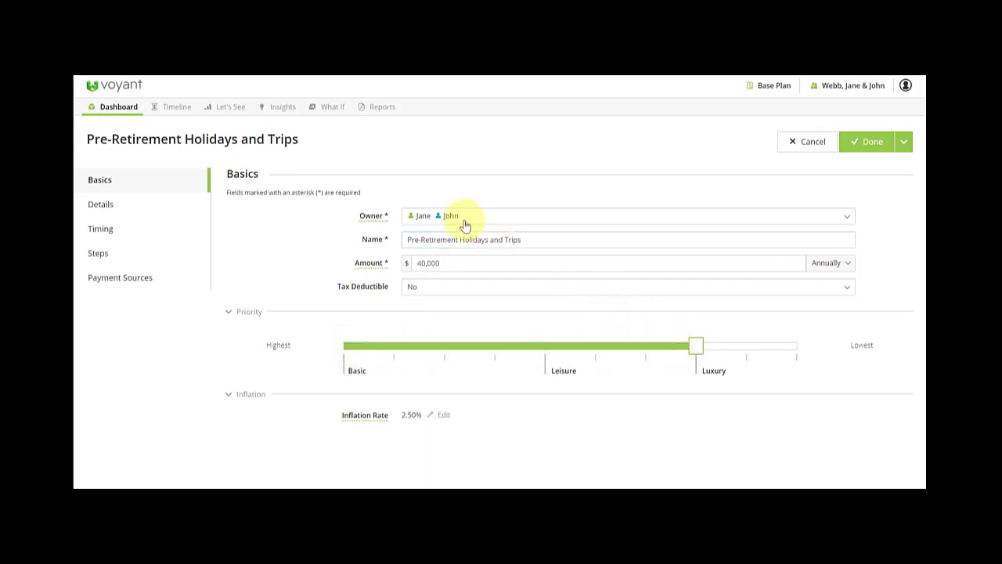
{"action": "left_click", "coordinate": [101, 230]}
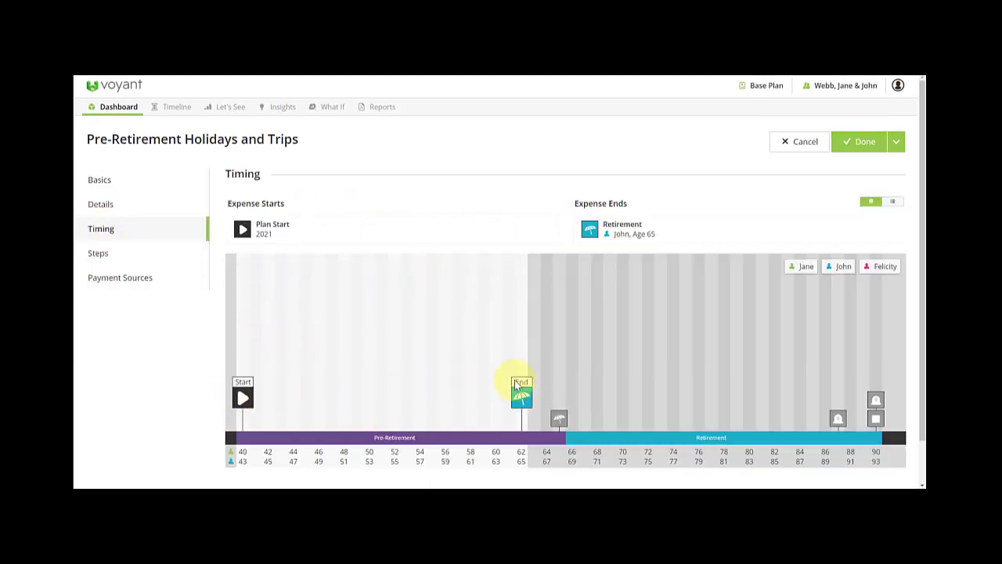
{"action": "right_click", "coordinate": [560, 421]}
{"action": "left_click", "coordinate": [560, 421]}
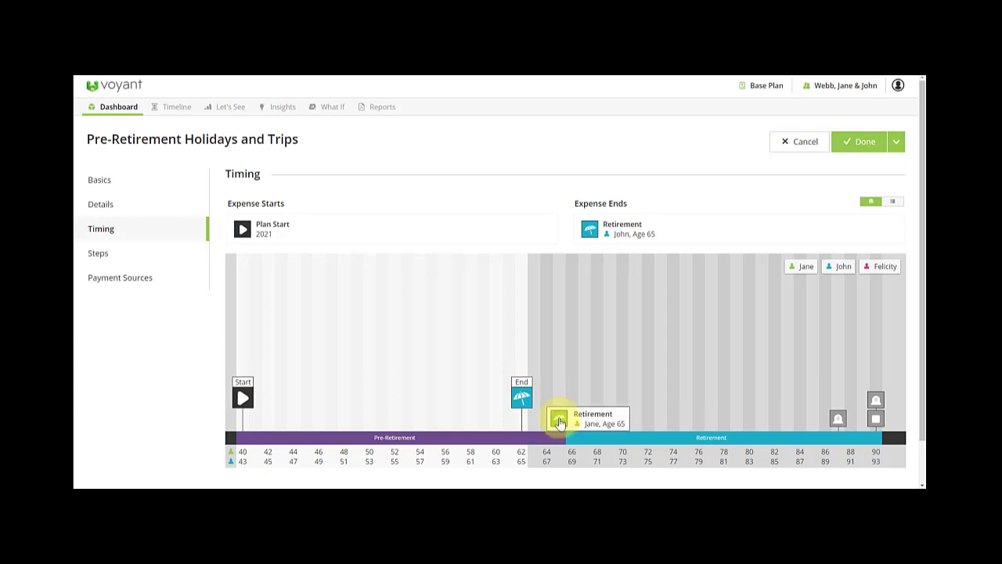
{"action": "left_click", "coordinate": [560, 422]}
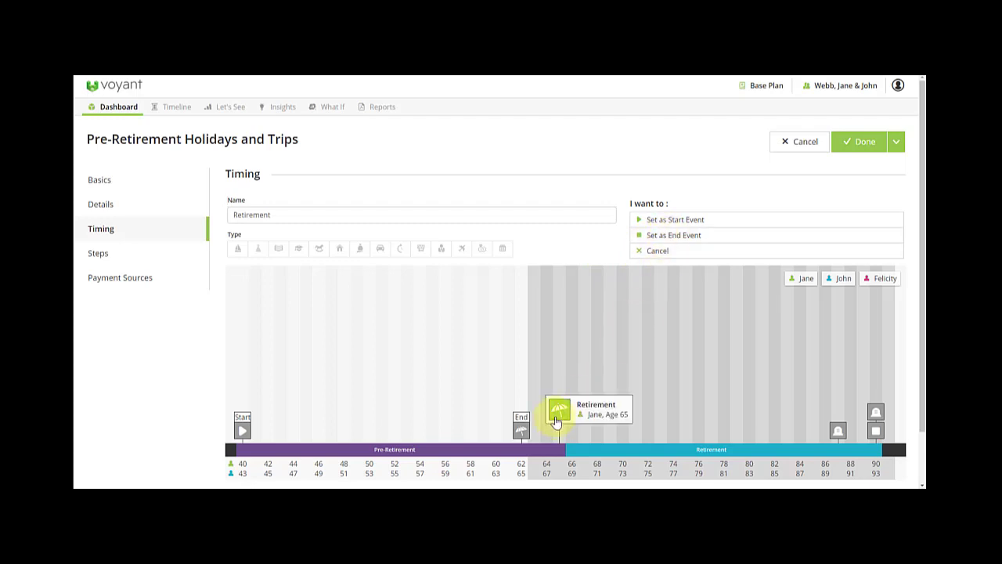
{"action": "left_click", "coordinate": [671, 235]}
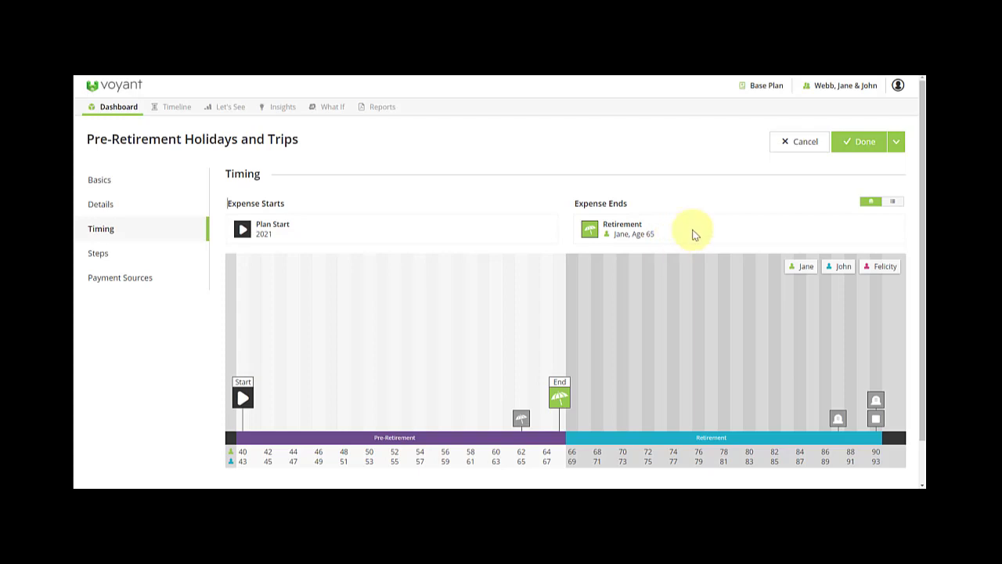
{"action": "left_click", "coordinate": [869, 145]}
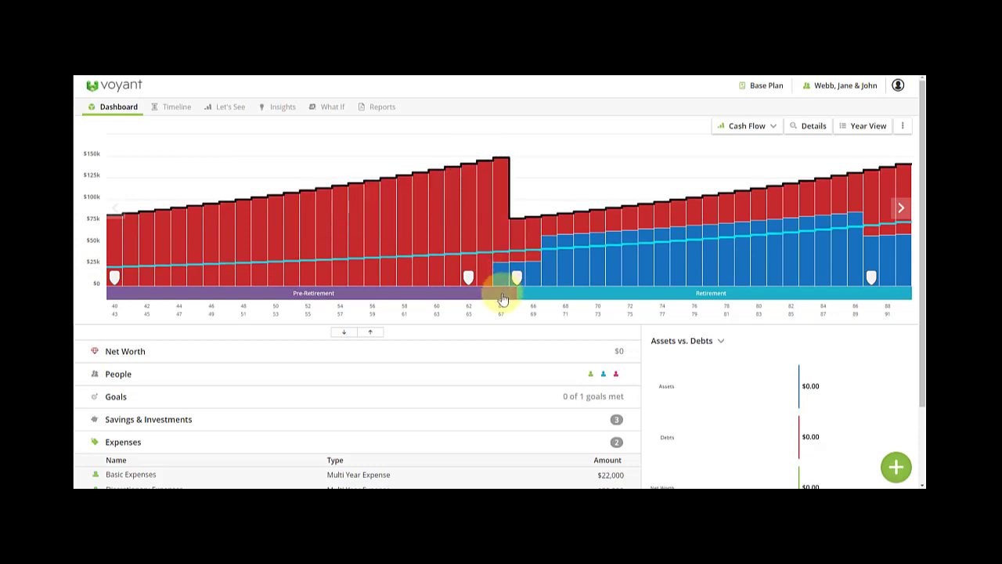
Open the add-item menu and choose Goals to list the available goal types.
{"action": "mouse_move", "coordinate": [505, 262]}
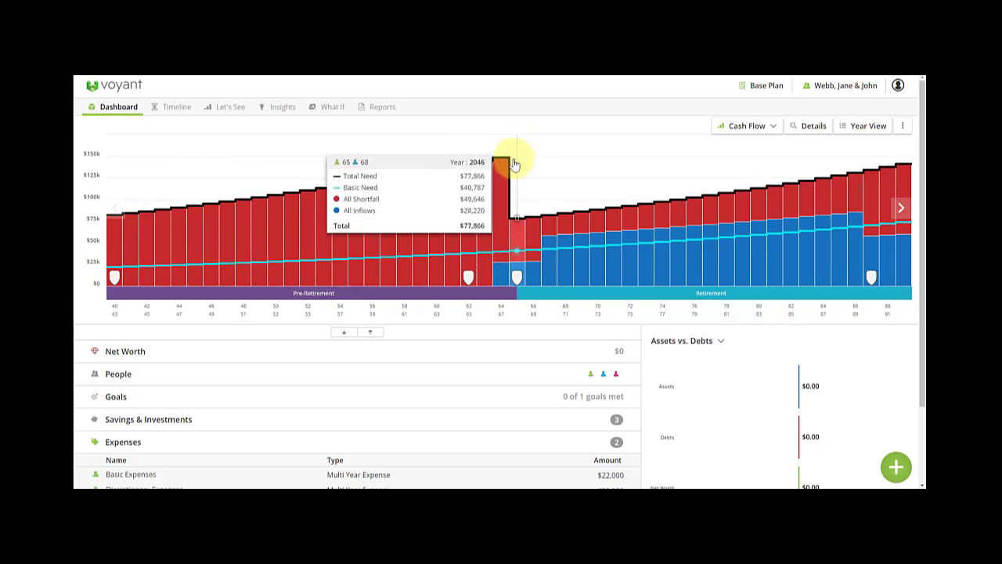
{"action": "mouse_move", "coordinate": [515, 279]}
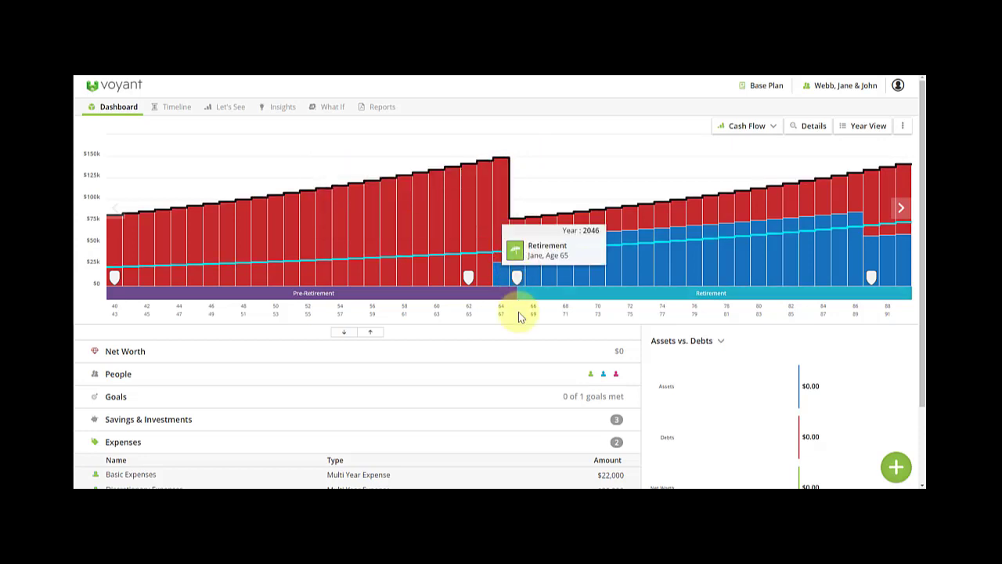
{"action": "left_click", "coordinate": [896, 466]}
{"action": "left_click", "coordinate": [692, 235]}
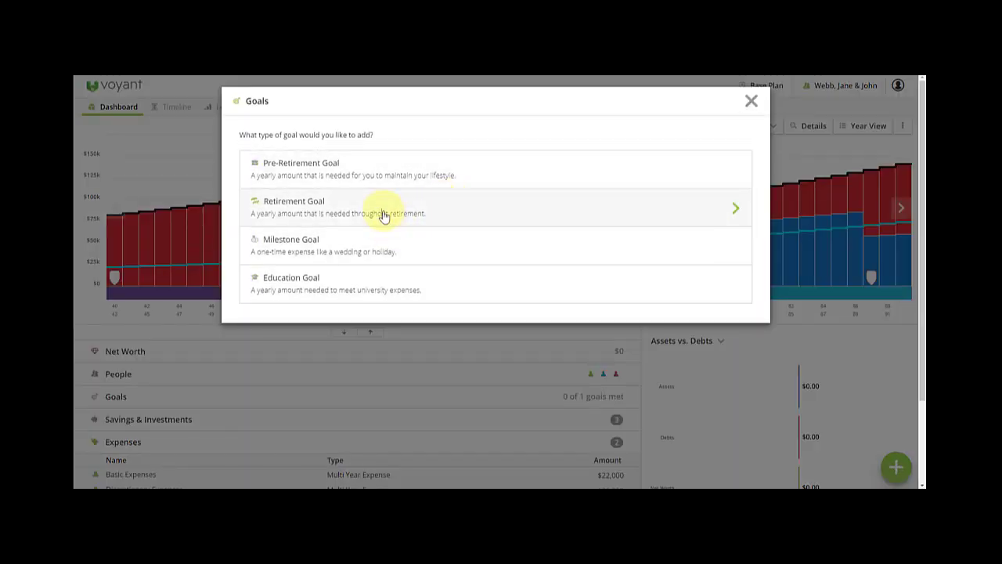
Create a retirement goal named Retirement Holidays and Travel at 30,000 a year with Luxury priority.
{"action": "left_click", "coordinate": [383, 213]}
{"action": "double_click", "coordinate": [455, 239]}
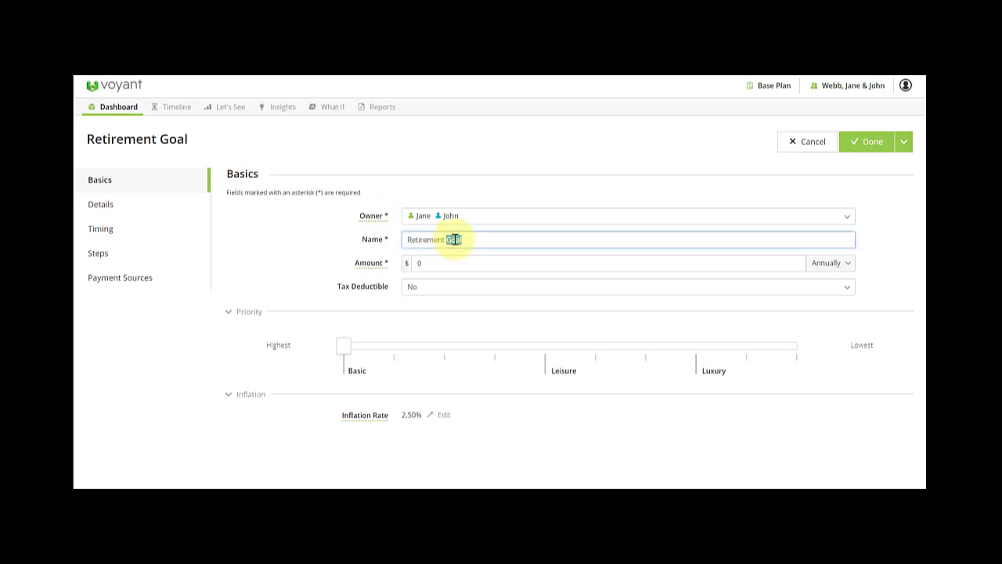
{"action": "type", "text": "Holidays and Trave"}
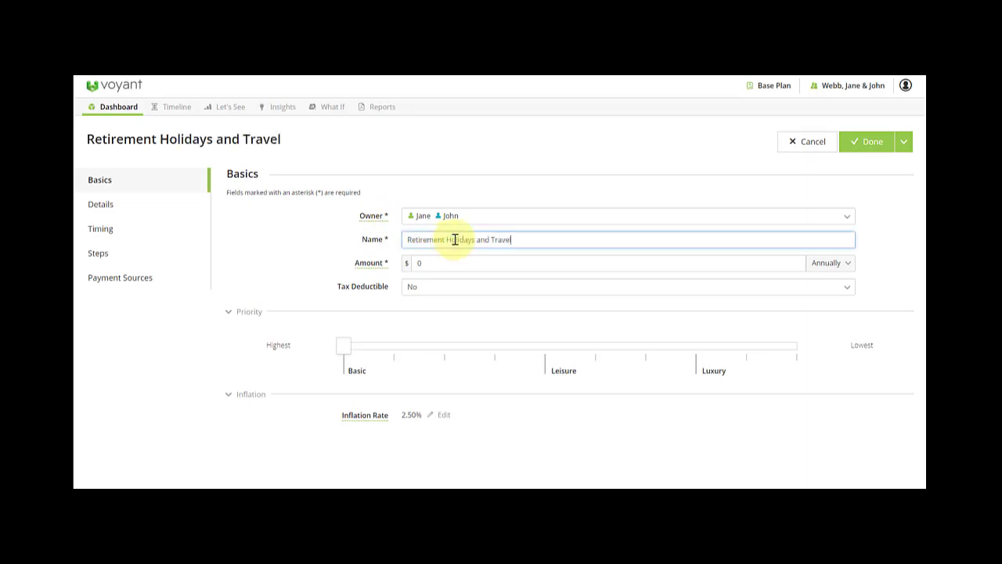
{"action": "key", "text": "Tab"}
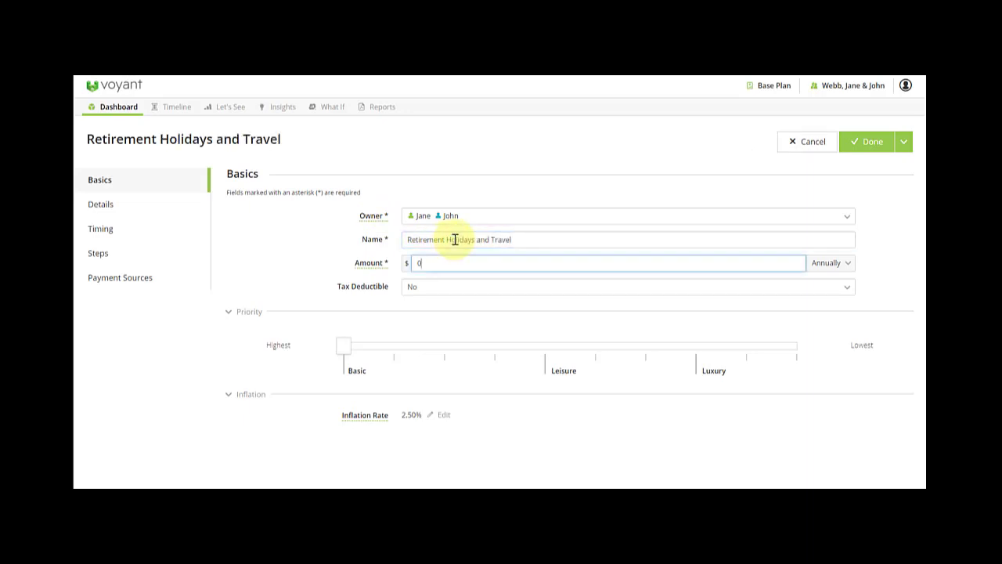
{"action": "type", "text": "300000"}
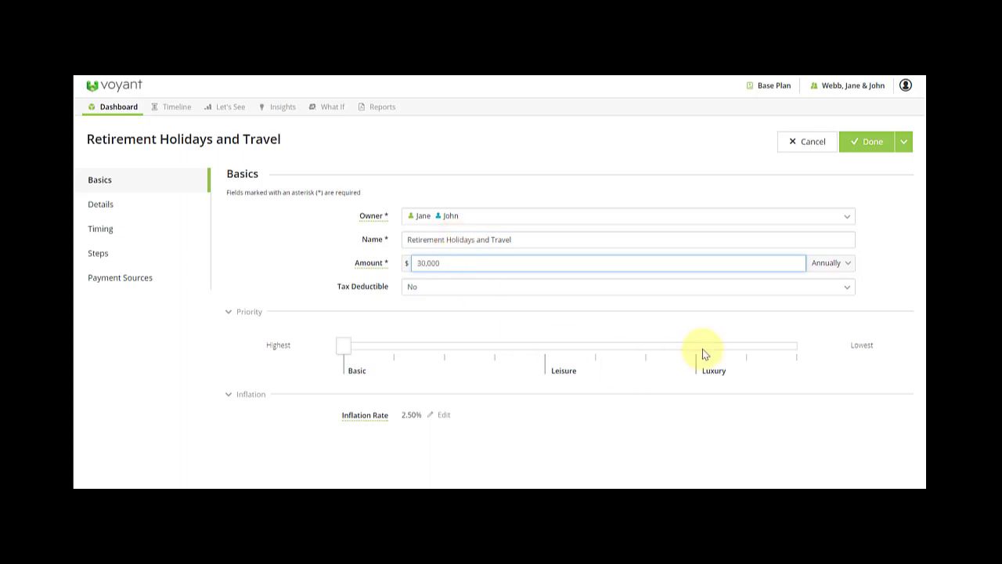
{"action": "left_click", "coordinate": [694, 347]}
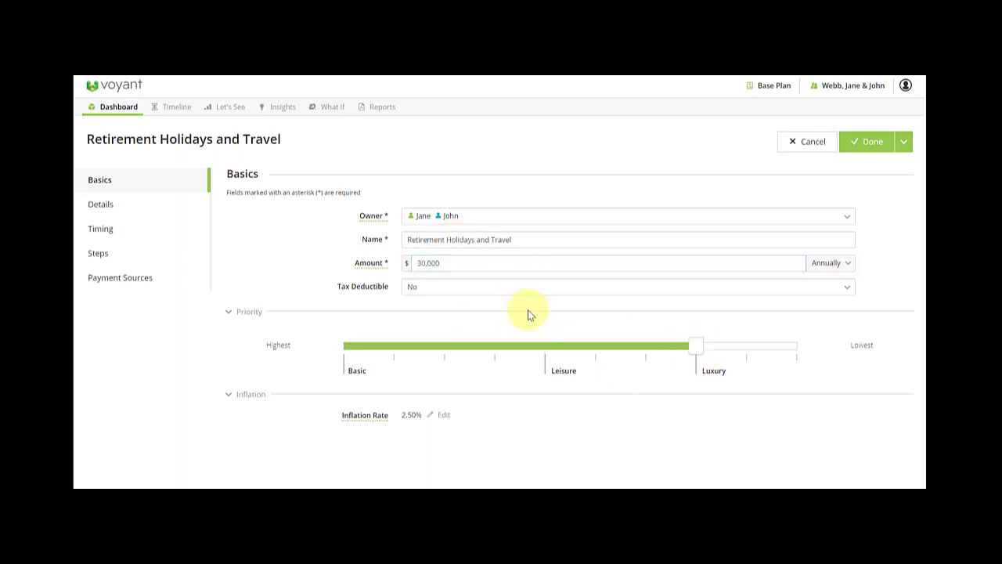
Make the goal start at Jane's retirement and save it.
{"action": "left_click", "coordinate": [125, 231]}
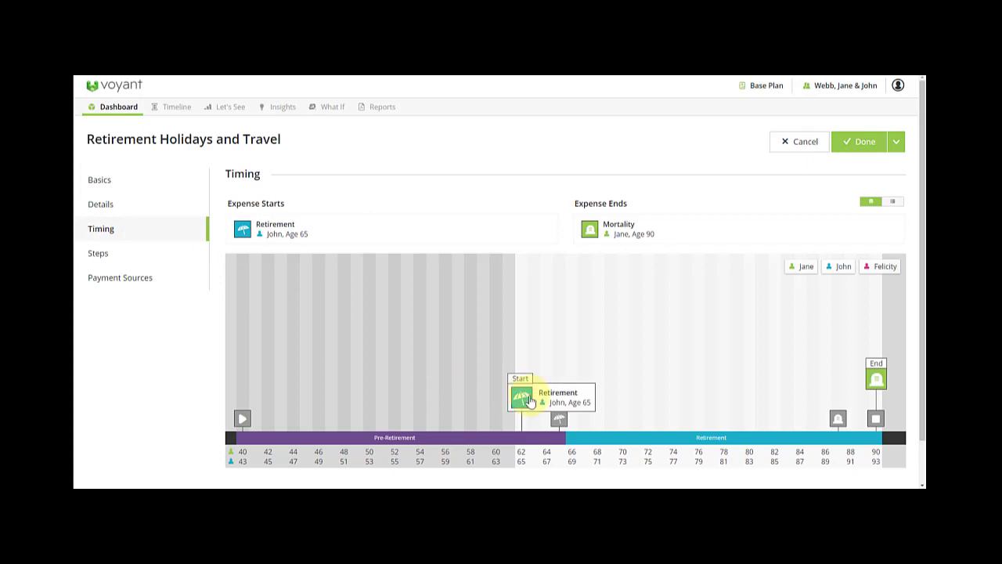
{"action": "left_click", "coordinate": [525, 400]}
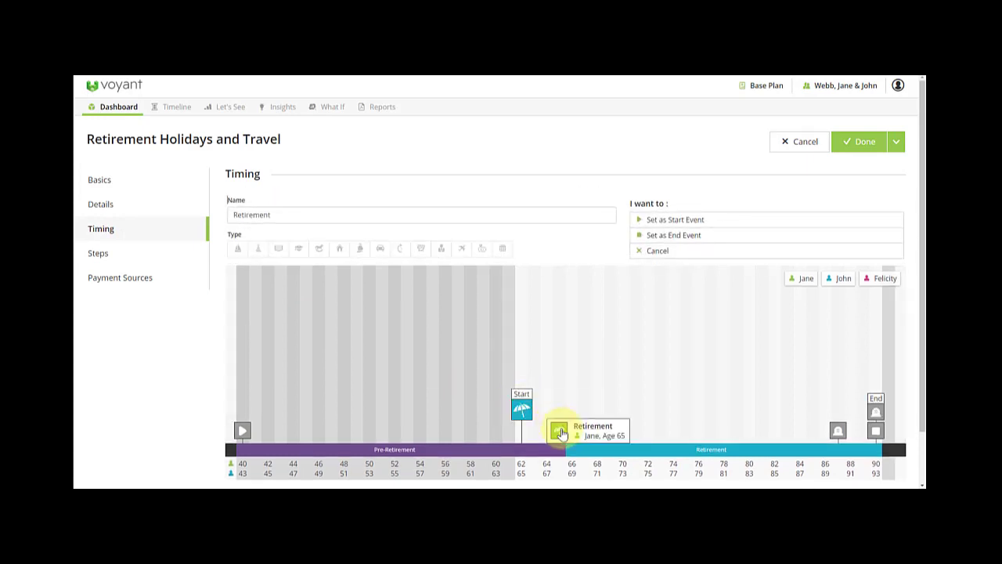
{"action": "left_click", "coordinate": [564, 432]}
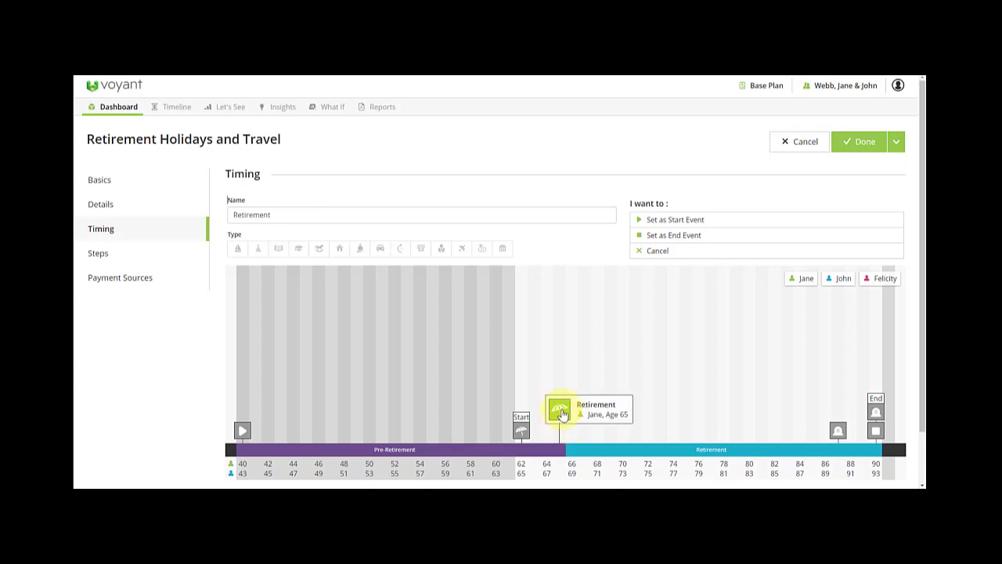
{"action": "left_click", "coordinate": [661, 220]}
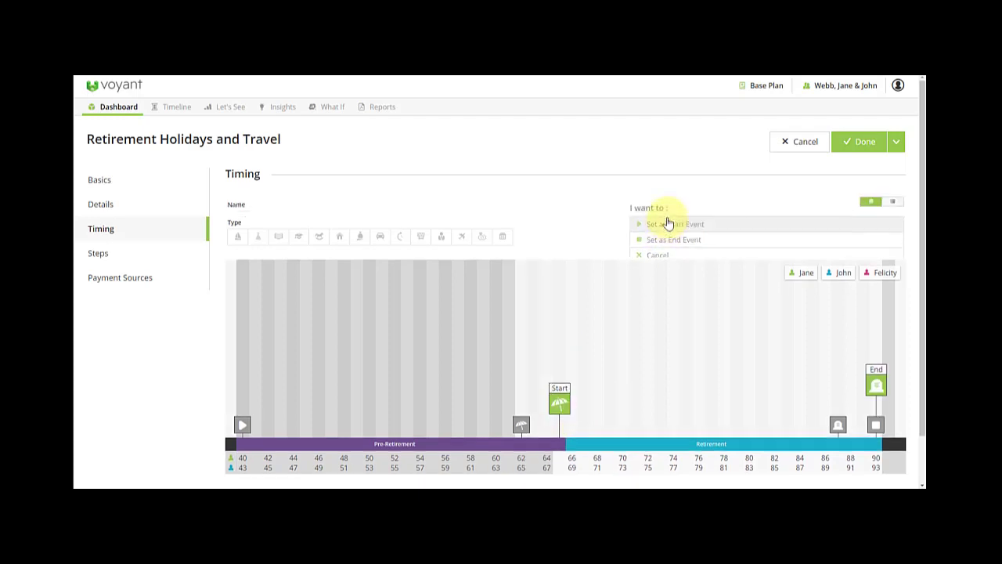
{"action": "mouse_move", "coordinate": [875, 382]}
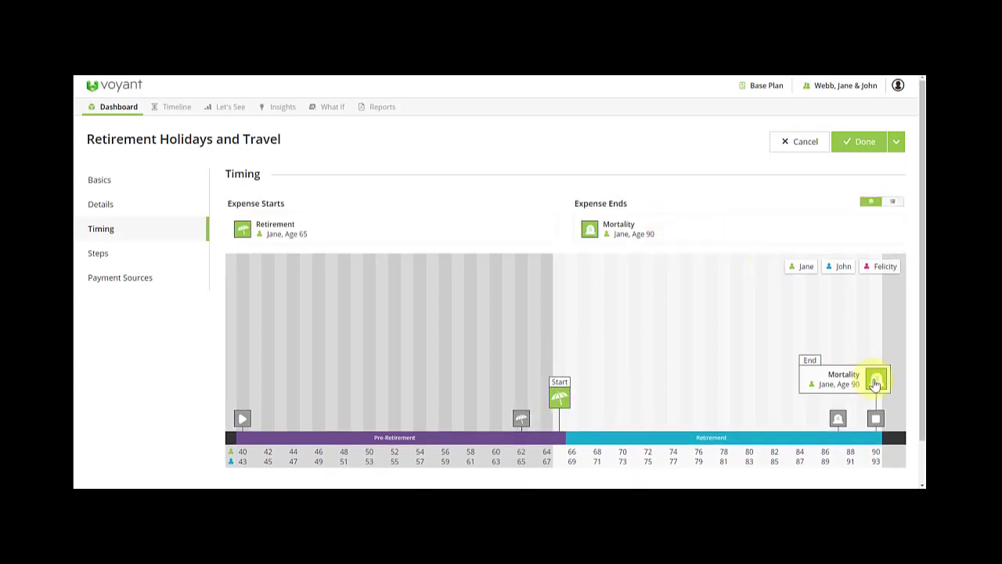
{"action": "left_click", "coordinate": [858, 142]}
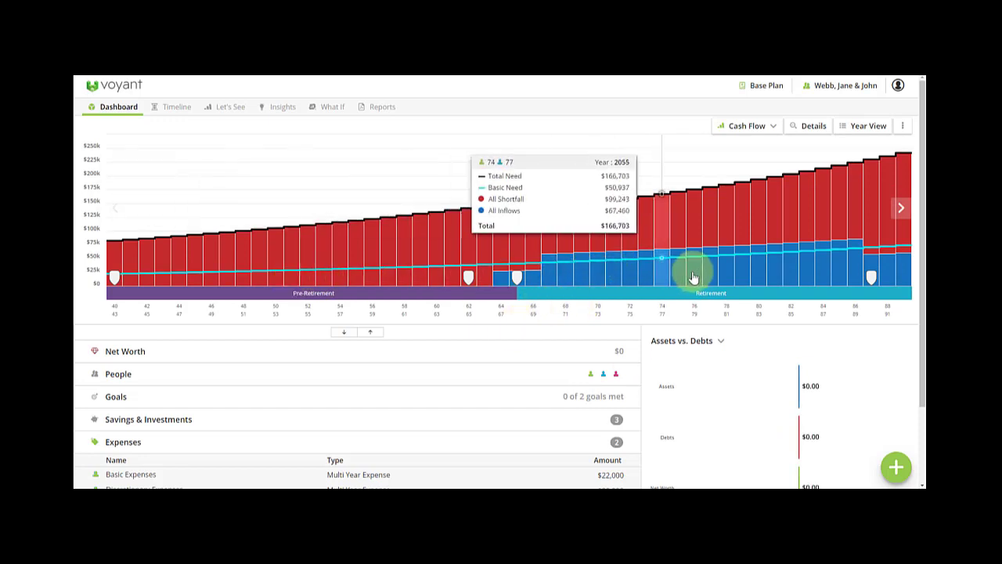
Add an employment income named Jane's Earning with a 70,000 annual salary.
{"action": "left_click", "coordinate": [896, 467]}
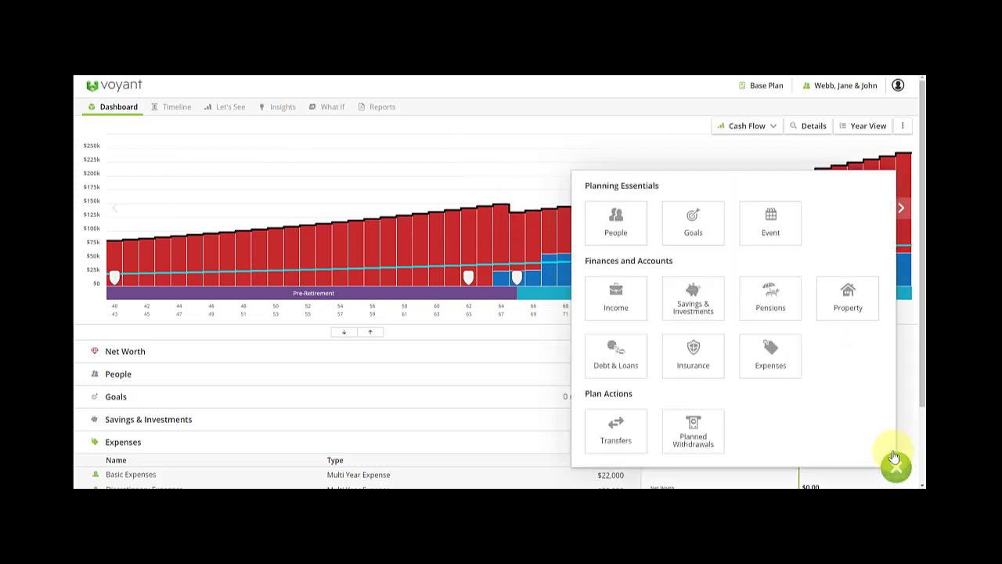
{"action": "left_click", "coordinate": [604, 309]}
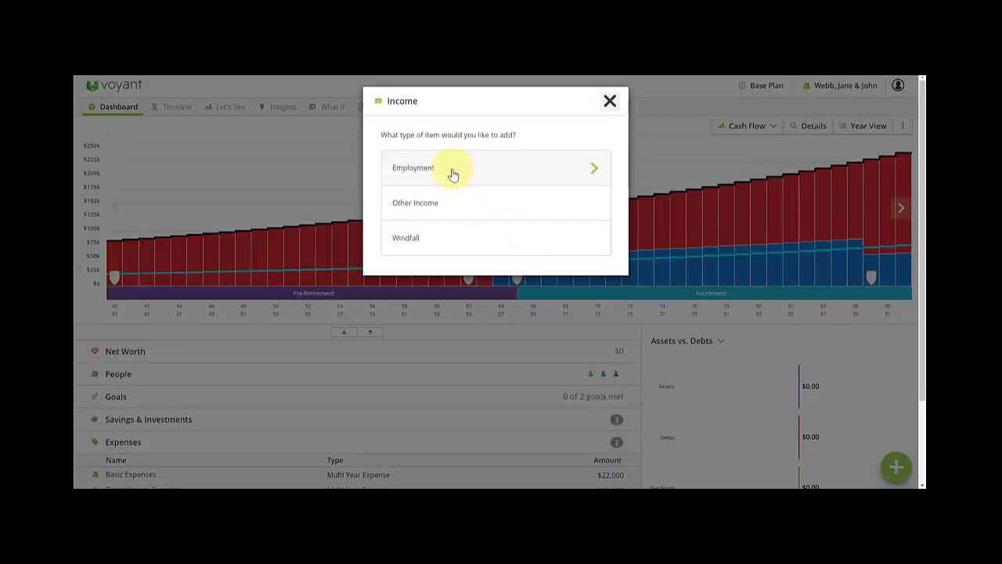
{"action": "left_click", "coordinate": [453, 174]}
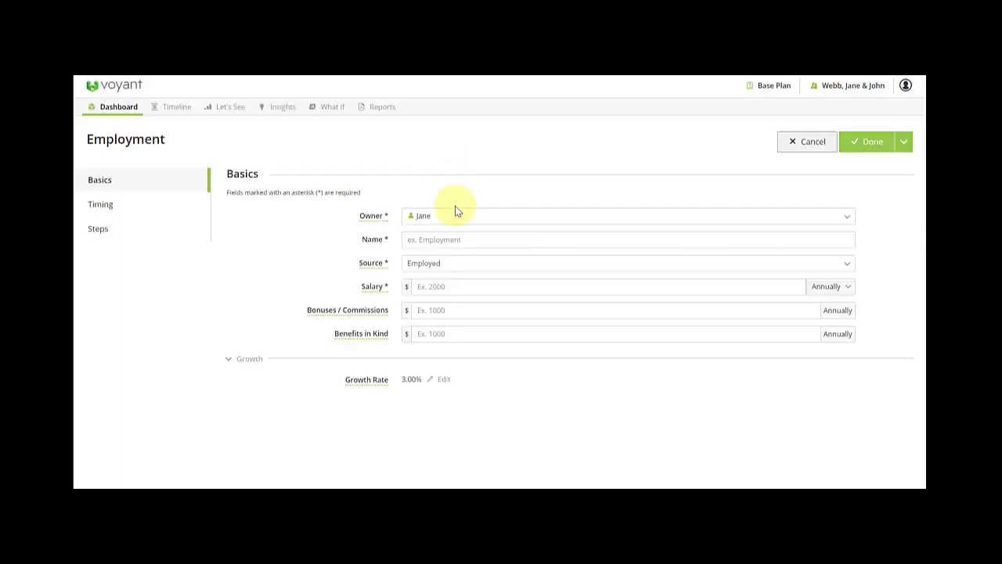
{"action": "left_click", "coordinate": [429, 243]}
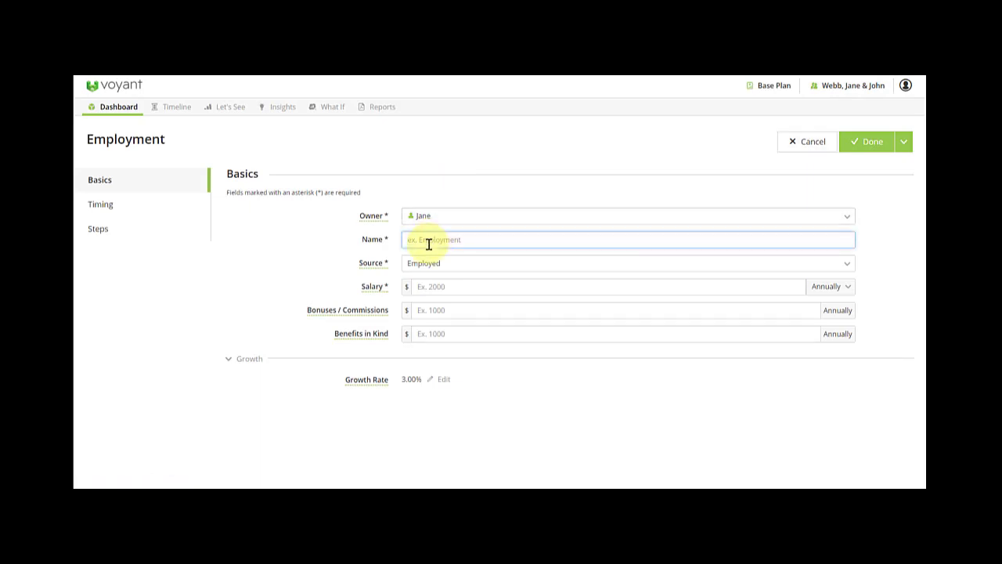
{"action": "type", "text": "Jane's Earn"}
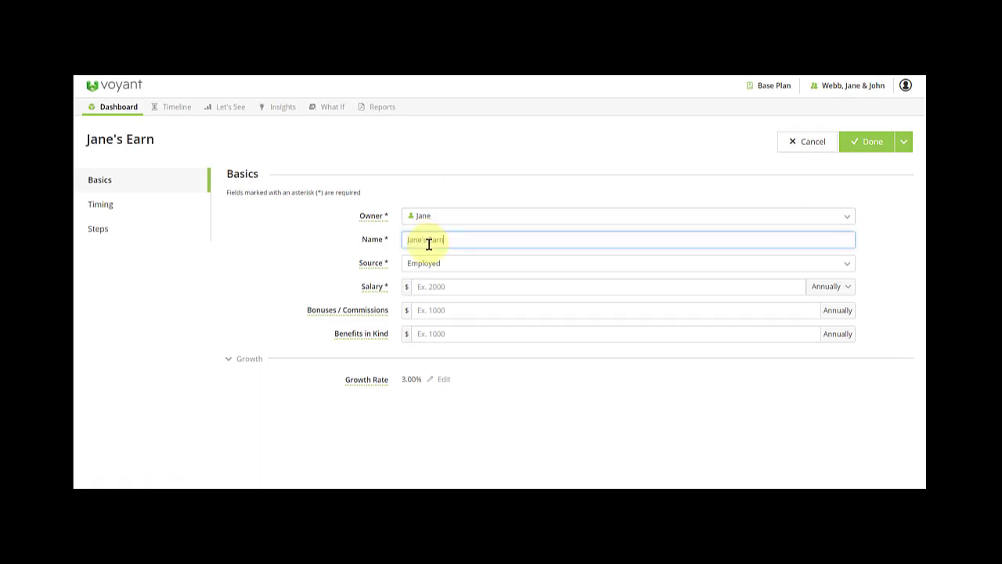
{"action": "type", "text": "ing"}
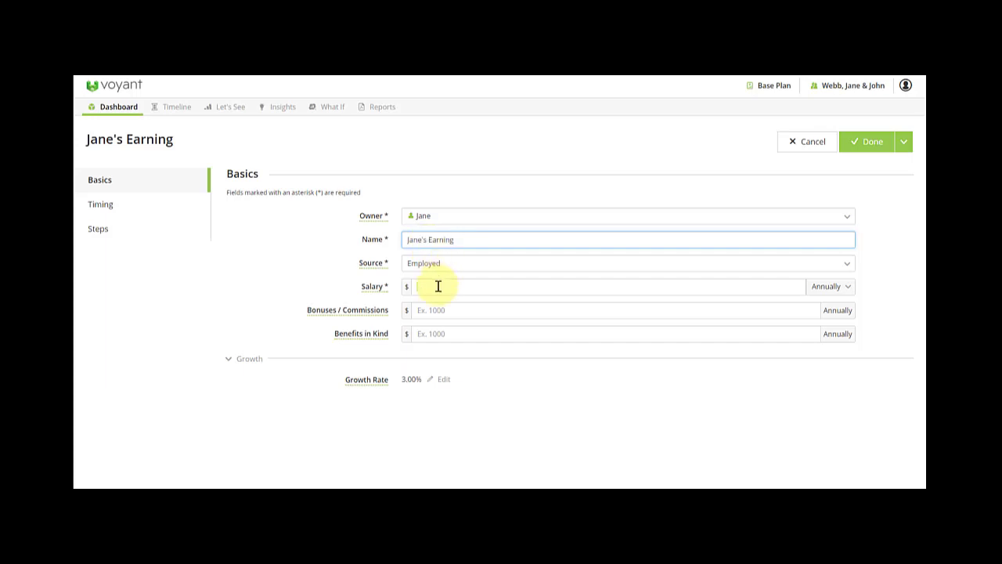
{"action": "left_click", "coordinate": [438, 287]}
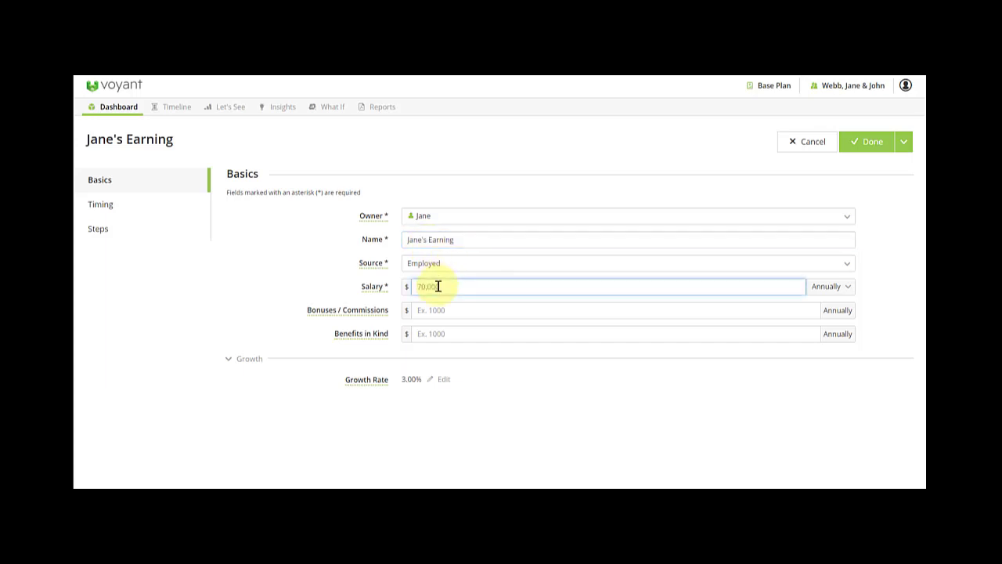
{"action": "type", "text": "70,000"}
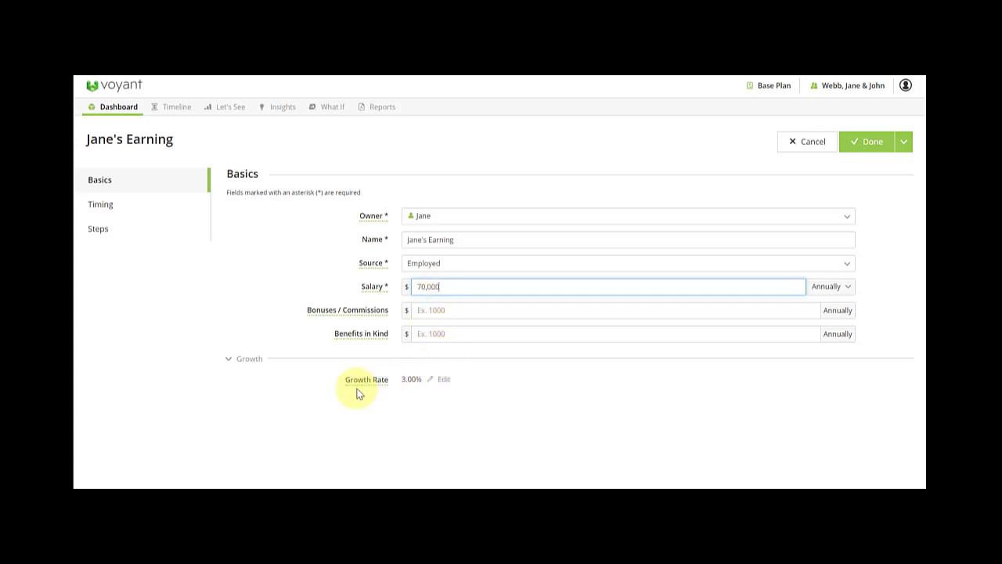
Set its growth rate to 2%, review its Timing and Steps, and save it.
{"action": "left_click", "coordinate": [430, 383]}
{"action": "double_click", "coordinate": [407, 382]}
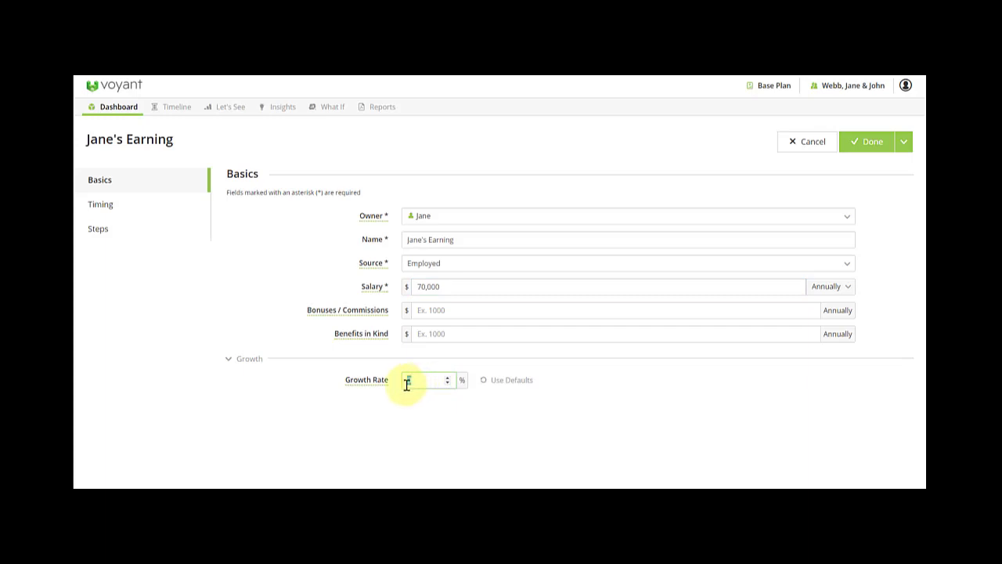
{"action": "type", "text": "2"}
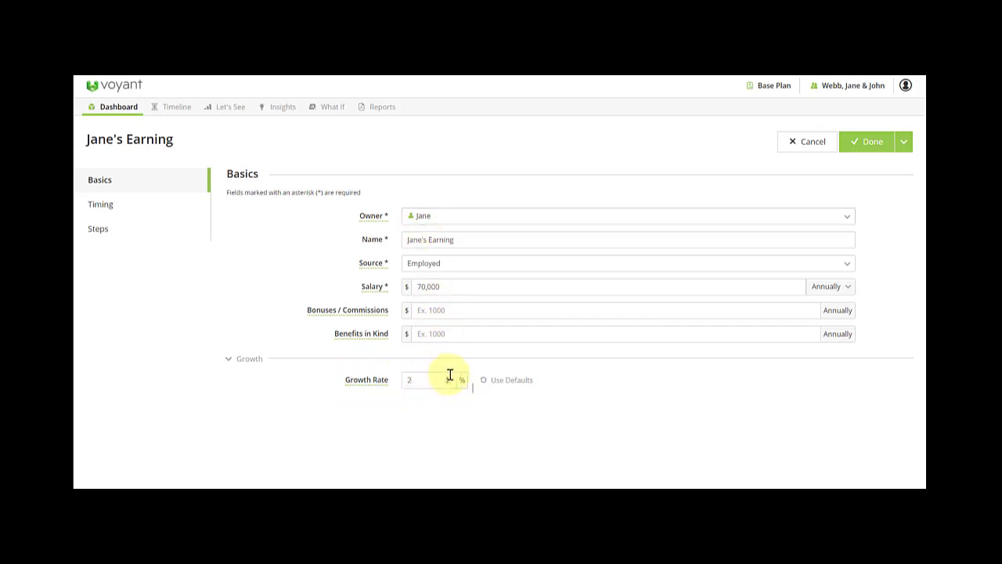
{"action": "left_click", "coordinate": [126, 211]}
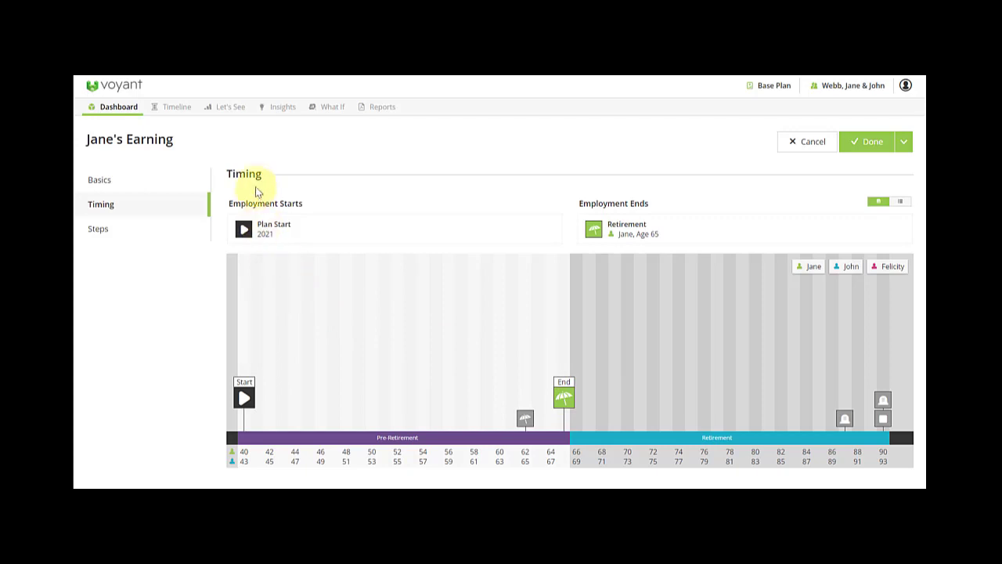
{"action": "left_click", "coordinate": [123, 231]}
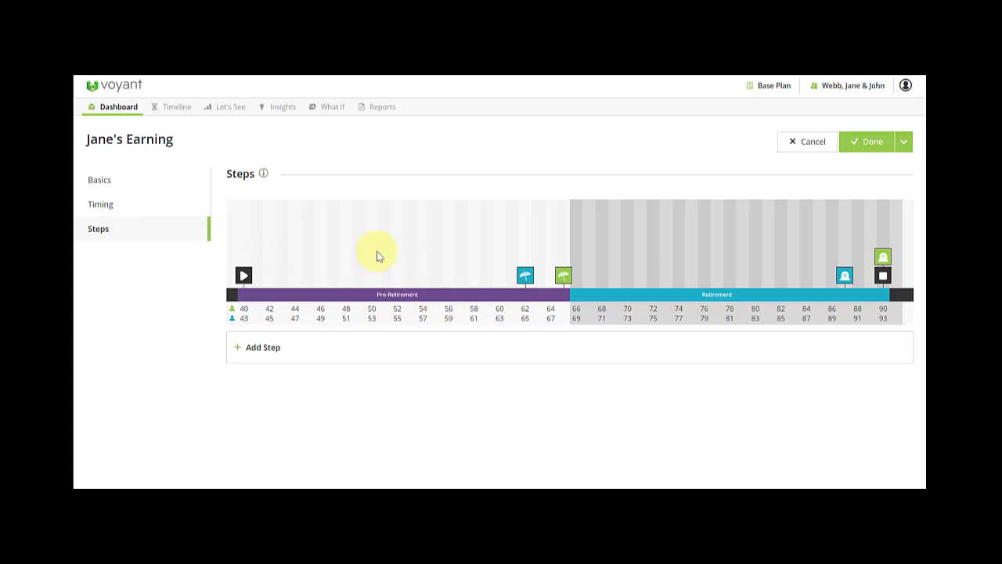
{"action": "left_click", "coordinate": [136, 180]}
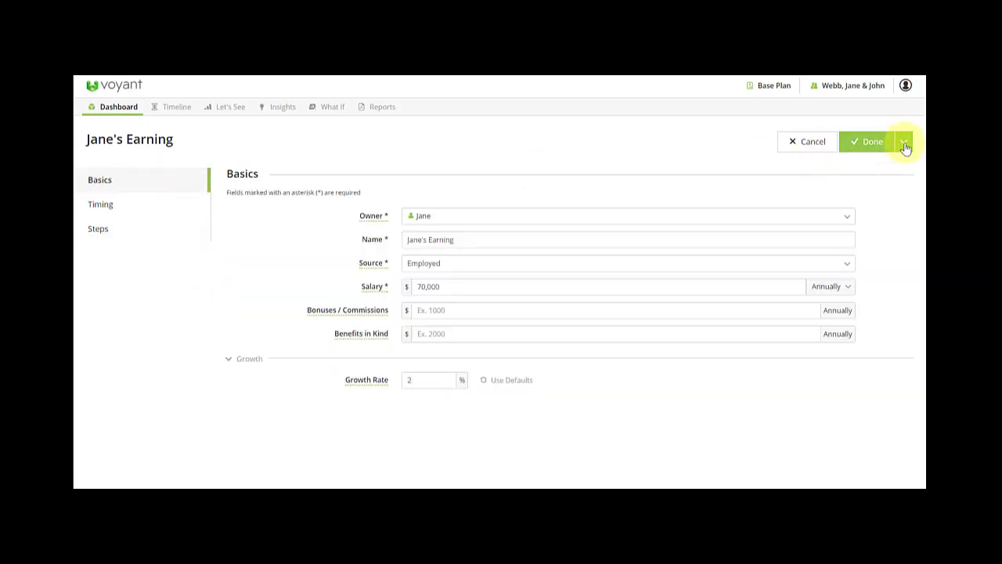
{"action": "left_click", "coordinate": [873, 145]}
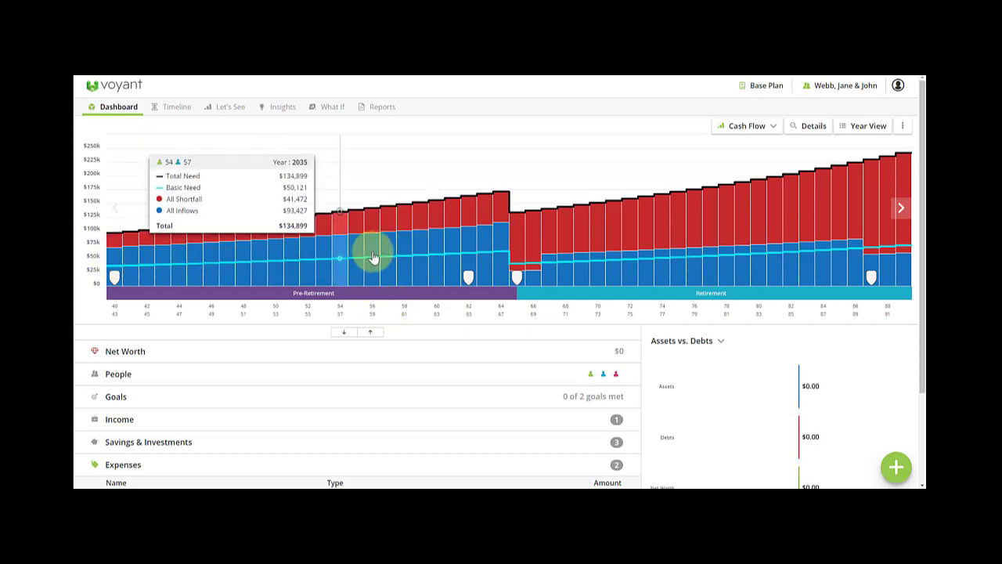
Switch the dashboard chart to Year View for the yearly cash-flow breakdown.
{"action": "left_click_drag", "start_coordinate": [515, 284], "coordinate": [519, 297]}
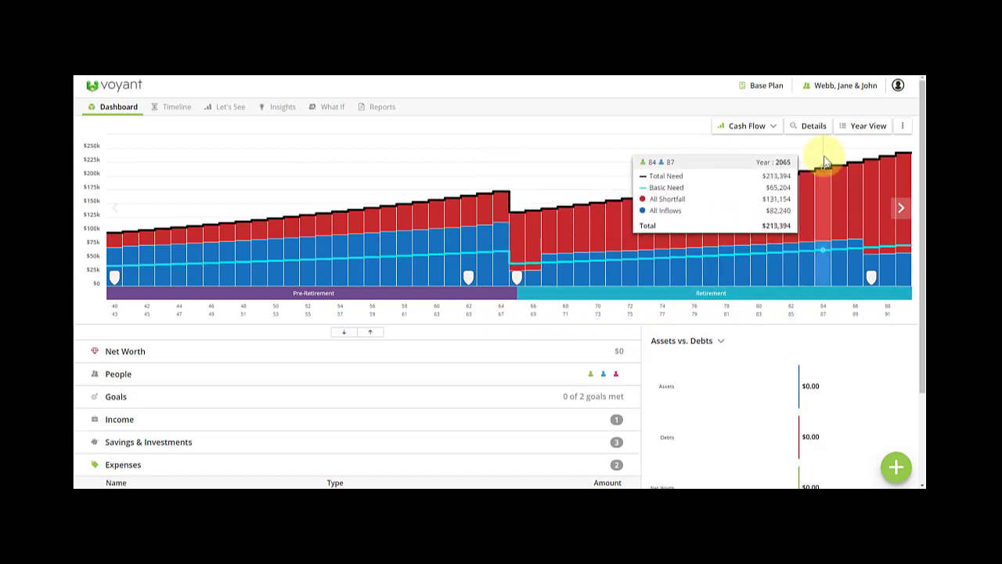
{"action": "left_click", "coordinate": [860, 131]}
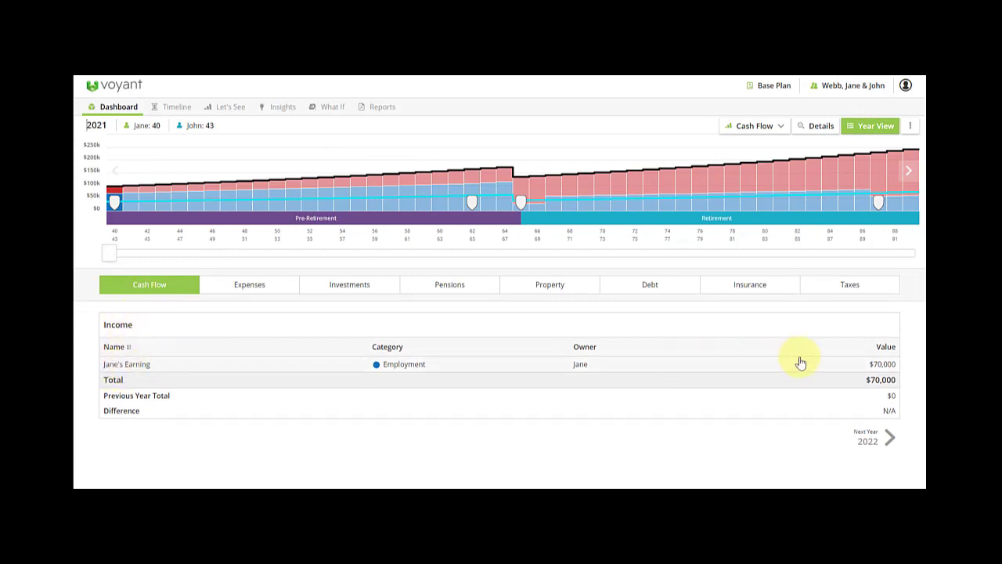
Move the breakdown to 2032, review that year's expenses, then return to the dashboard.
{"action": "left_click_drag", "start_coordinate": [107, 259], "coordinate": [284, 262]}
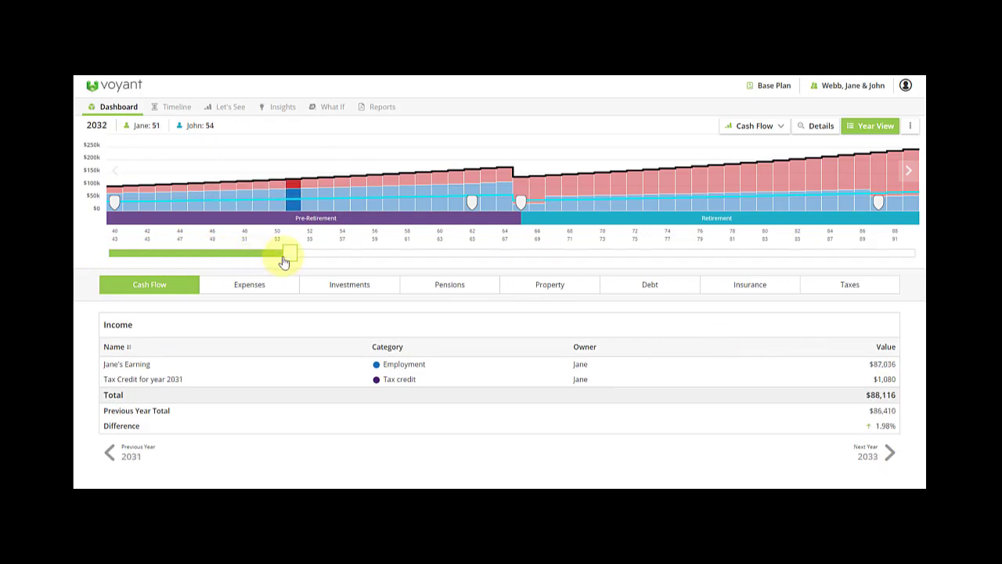
{"action": "left_click", "coordinate": [253, 291]}
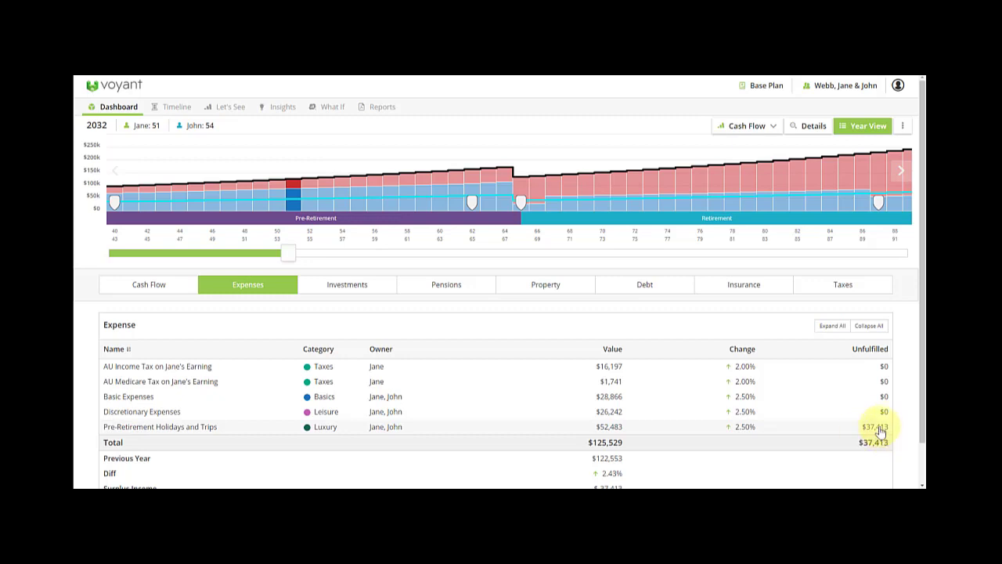
{"action": "mouse_move", "coordinate": [296, 219]}
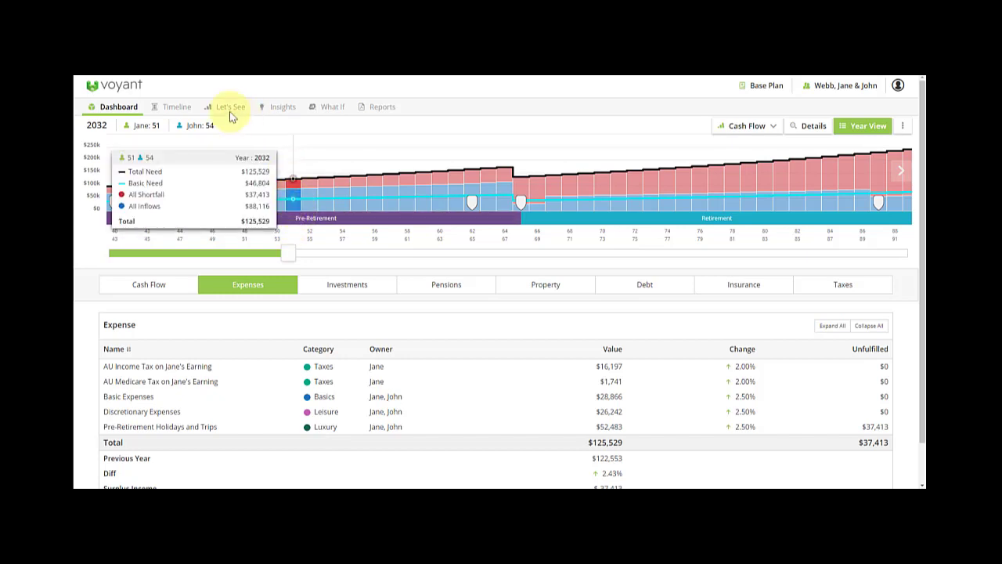
{"action": "left_click", "coordinate": [106, 106]}
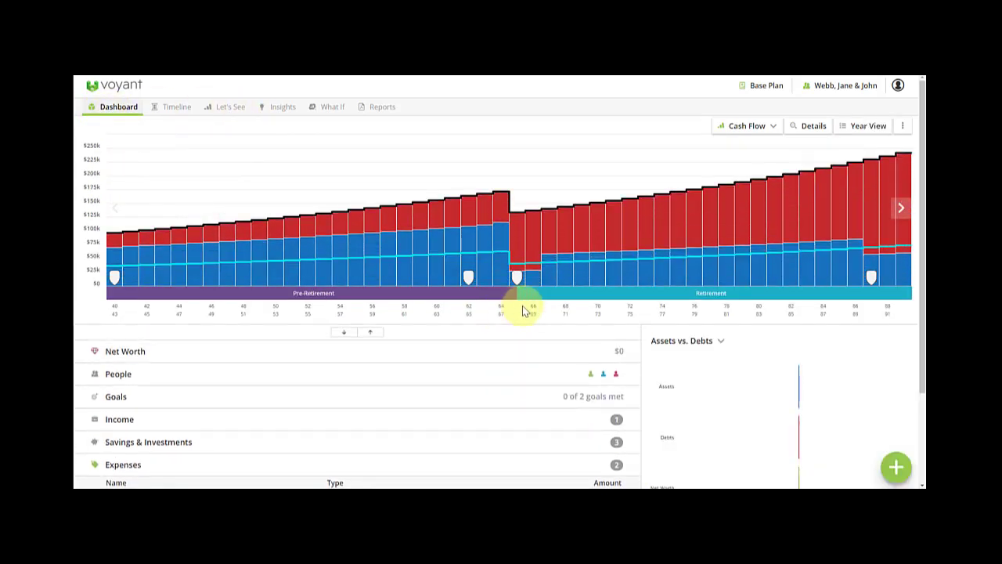
Add an employment income owned by John, named John's earnings, with an 80,000 salary.
{"action": "left_click", "coordinate": [897, 466]}
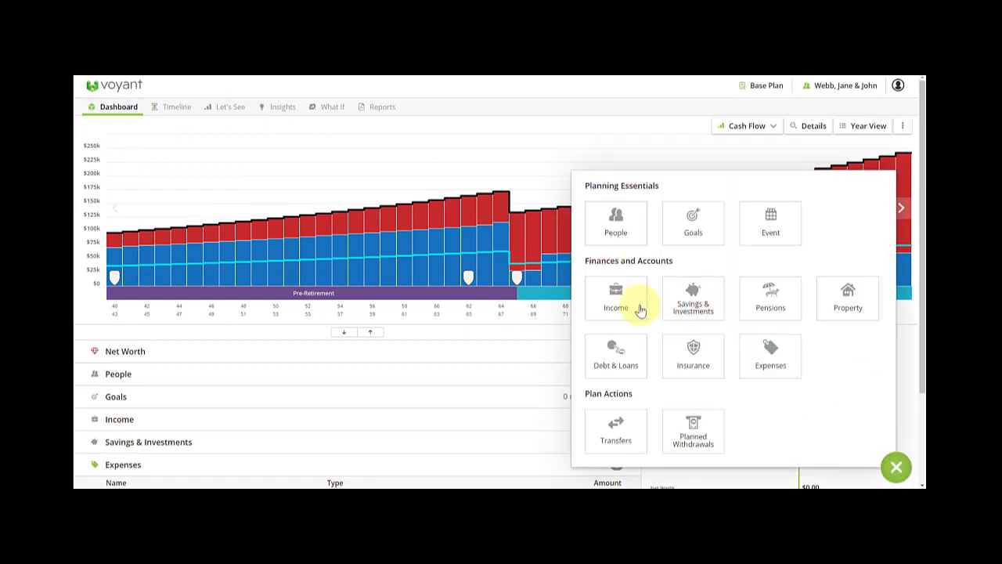
{"action": "left_click", "coordinate": [616, 299]}
{"action": "left_click", "coordinate": [461, 169]}
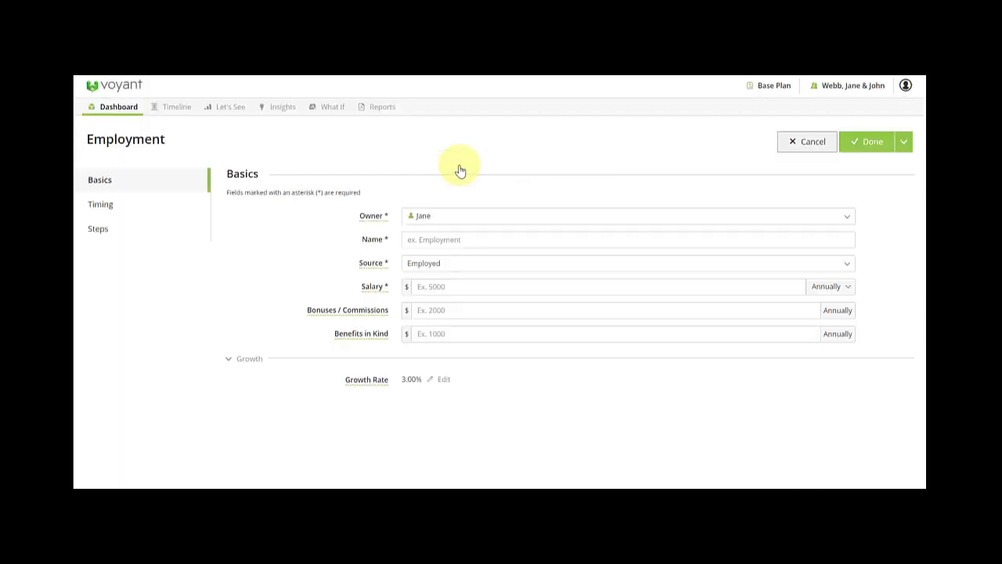
{"action": "left_click", "coordinate": [442, 219]}
{"action": "left_click", "coordinate": [429, 244]}
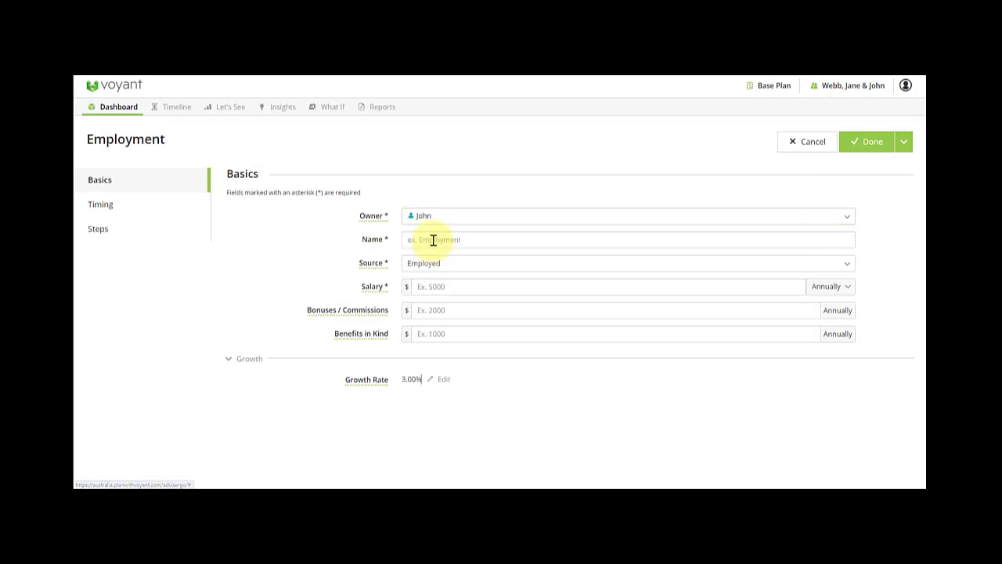
{"action": "left_click", "coordinate": [433, 241]}
{"action": "type", "text": "John"}
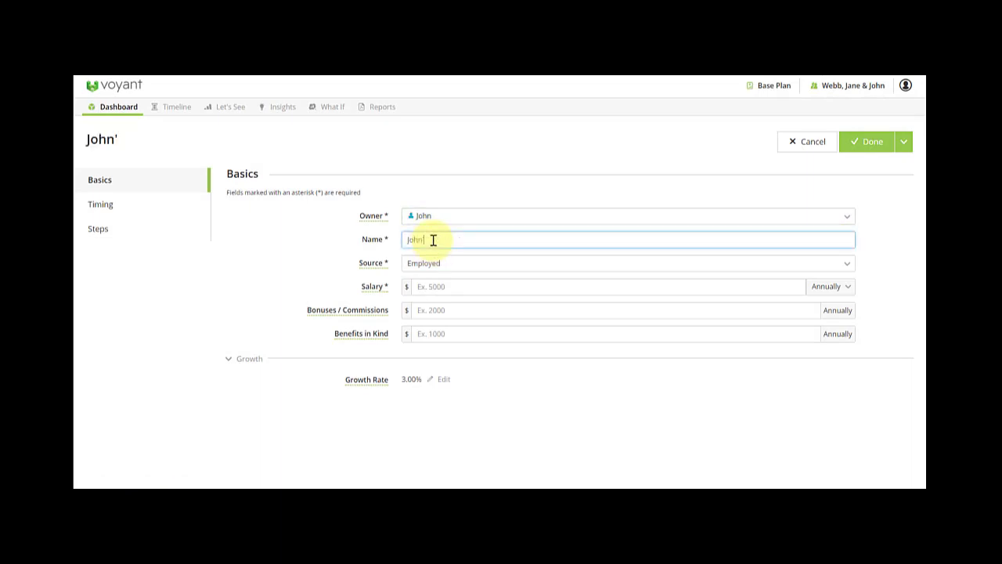
{"action": "type", "text": "'s earnings"}
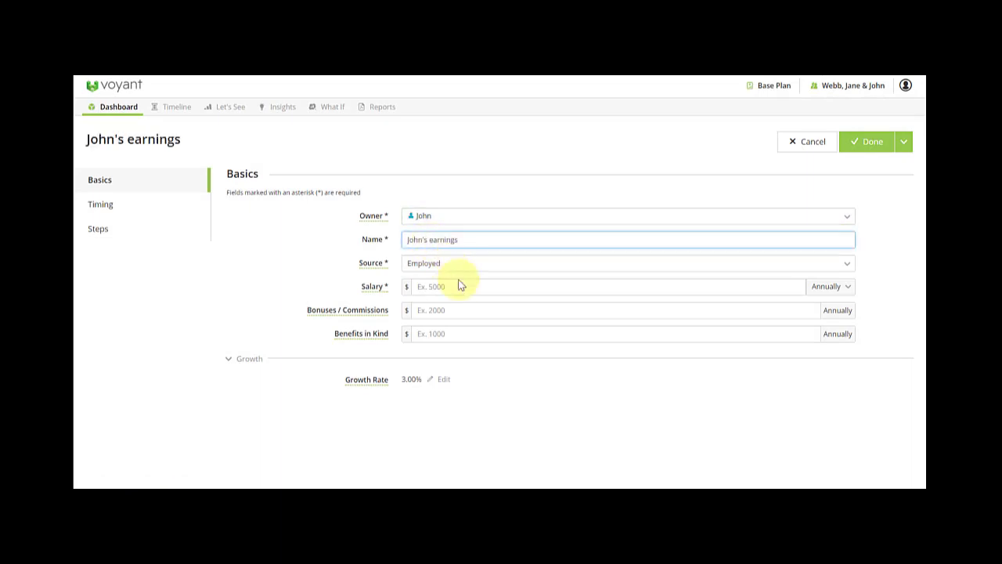
{"action": "left_click", "coordinate": [455, 285]}
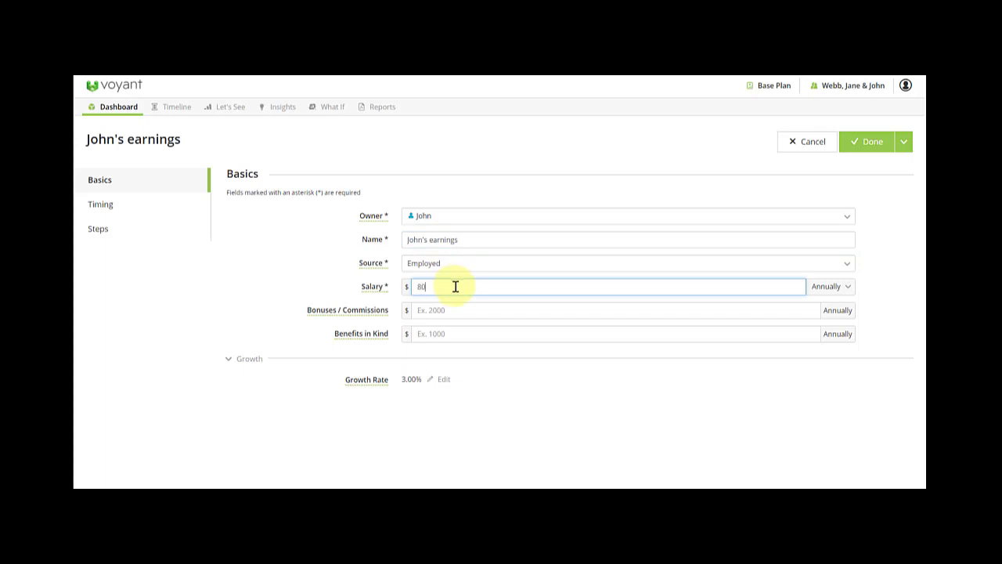
{"action": "type", "text": "80,000"}
Set its growth rate to 1%, check its timing, and save it.
{"action": "left_click", "coordinate": [425, 380]}
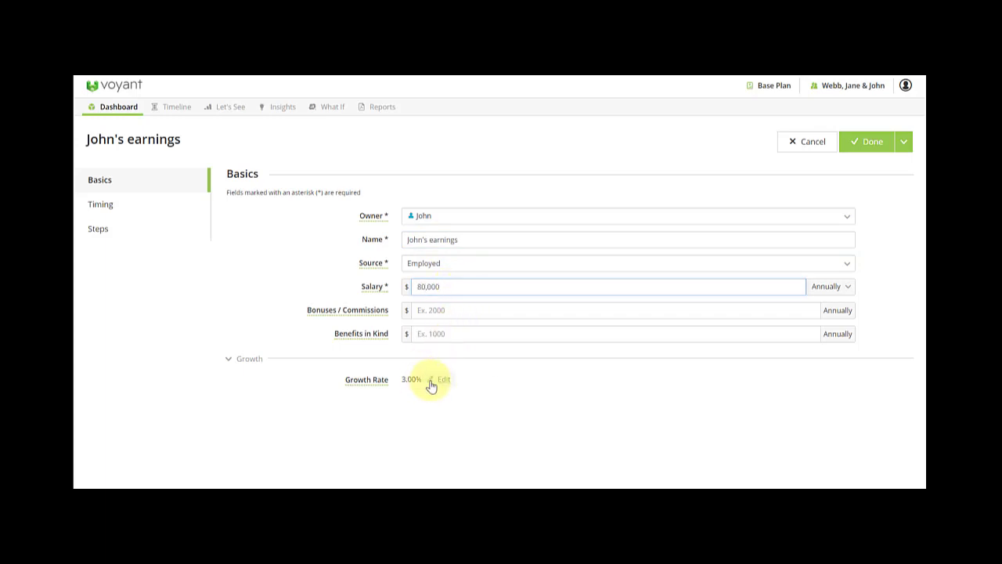
{"action": "type", "text": "1"}
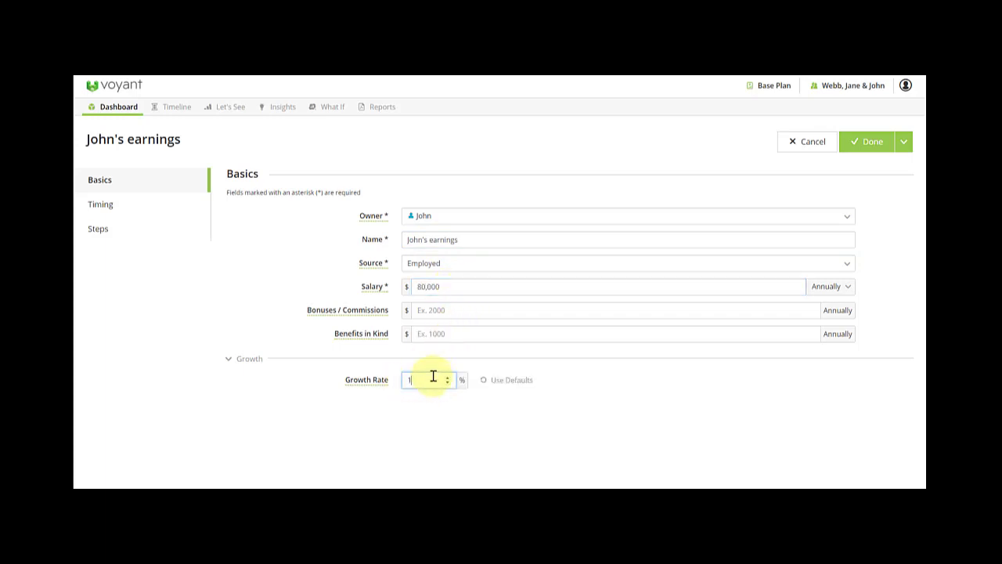
{"action": "left_click", "coordinate": [113, 221]}
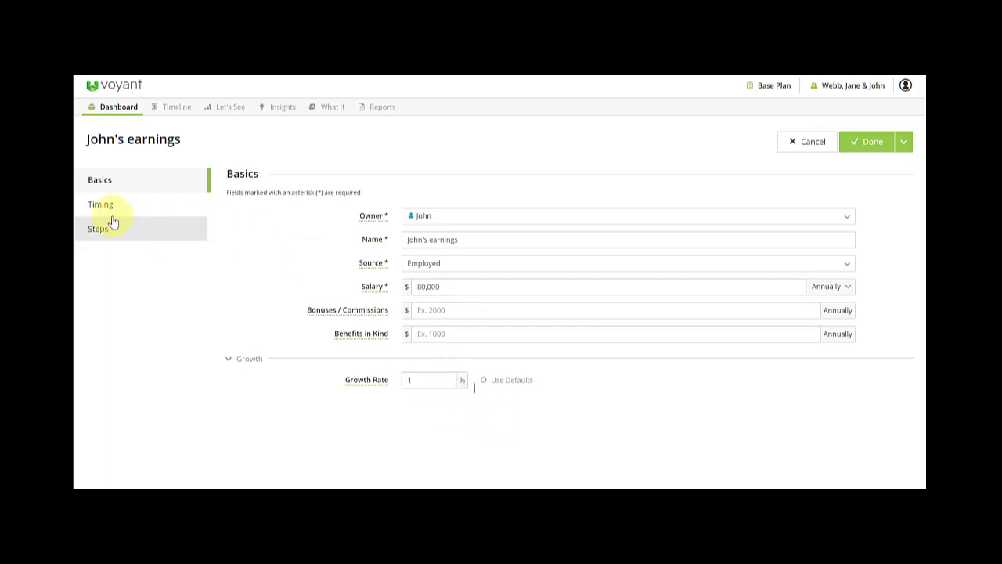
{"action": "left_click", "coordinate": [112, 210]}
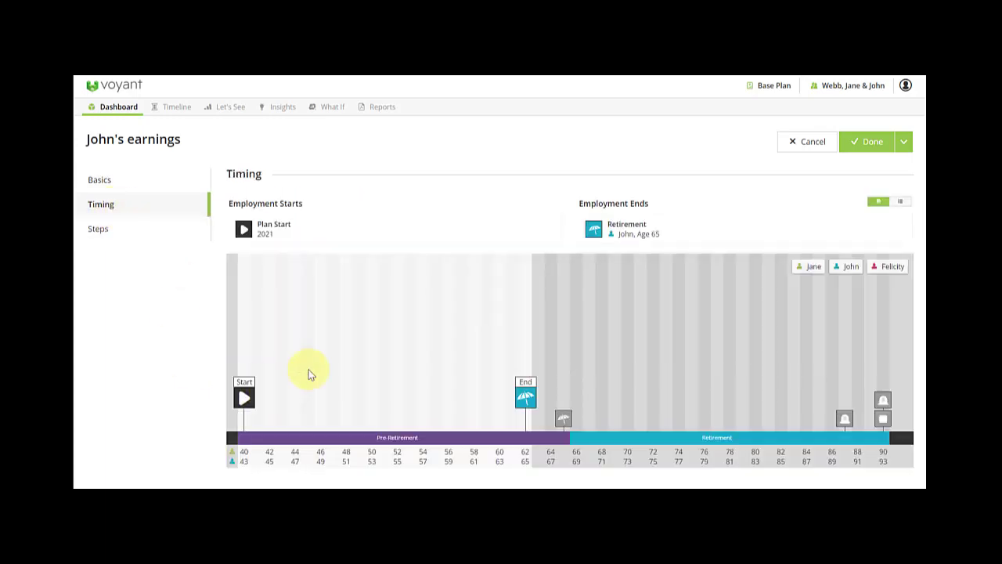
{"action": "left_click", "coordinate": [876, 148]}
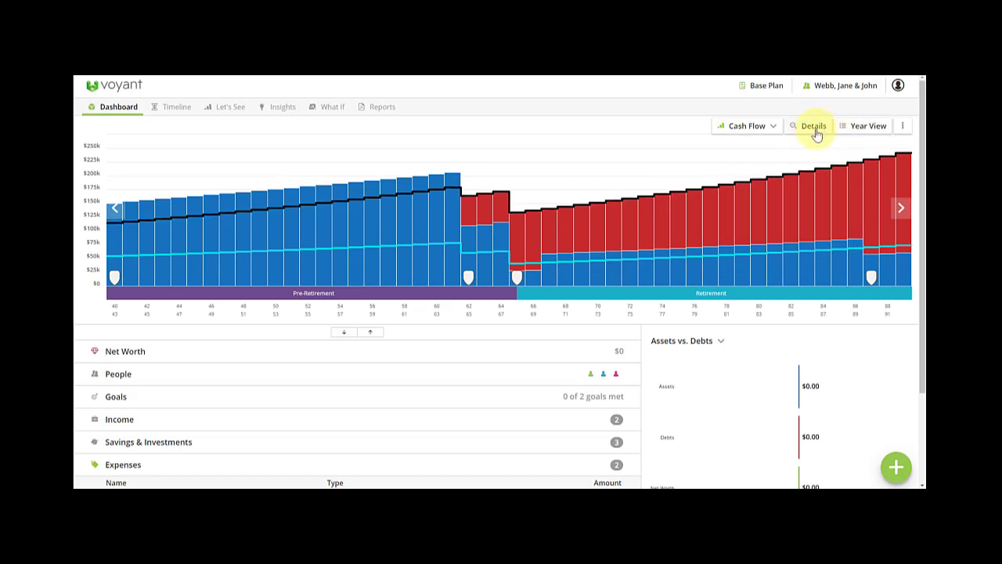
Expand the dashboard's Income list and open Jane's Earning for editing.
{"action": "mouse_move", "coordinate": [201, 211]}
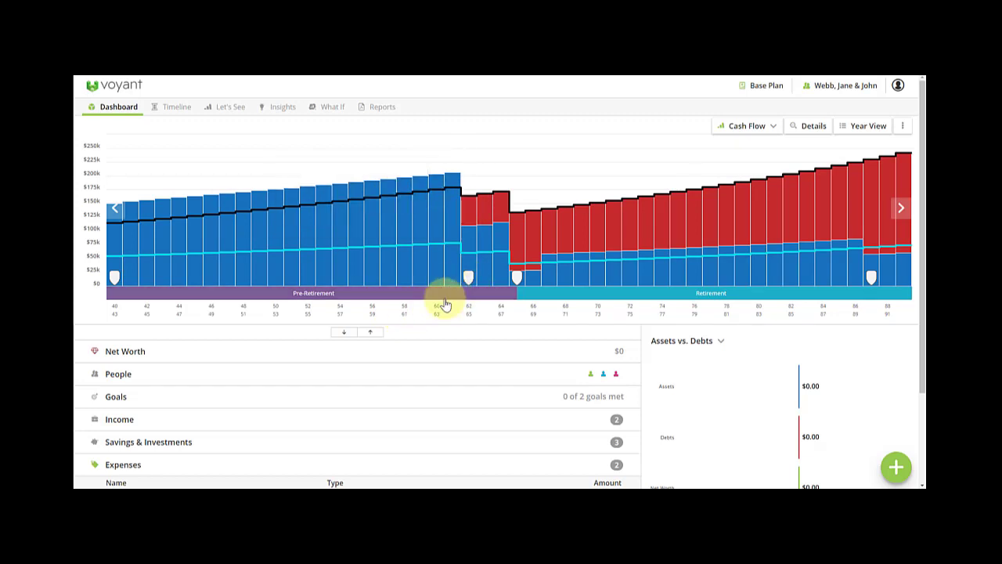
{"action": "mouse_move", "coordinate": [457, 169]}
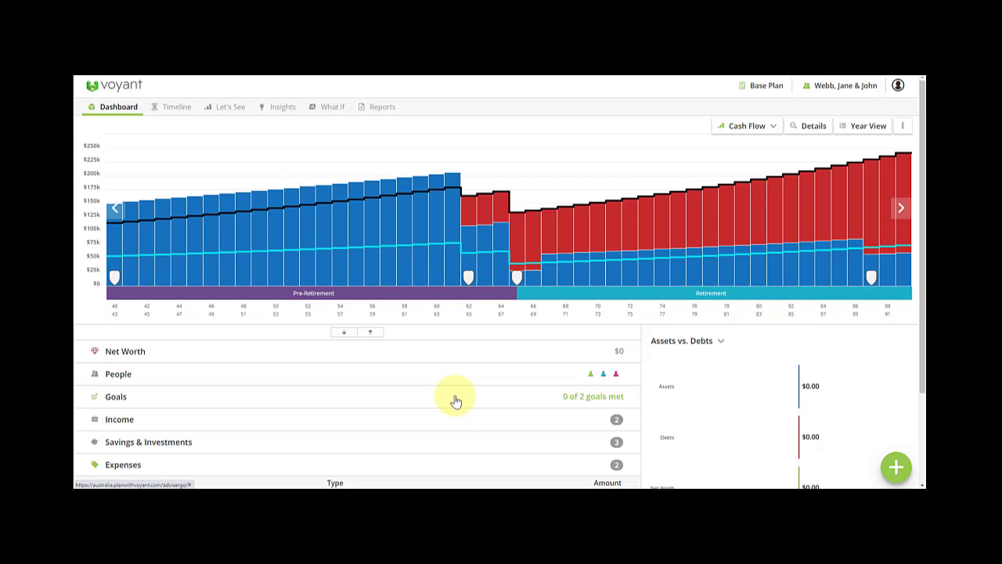
{"action": "left_click", "coordinate": [427, 421]}
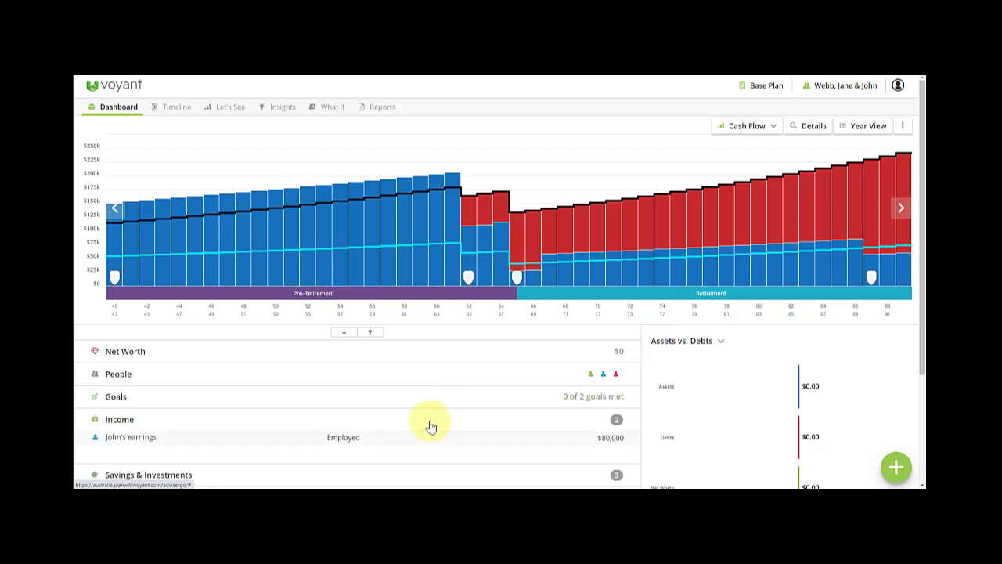
{"action": "left_click", "coordinate": [332, 452]}
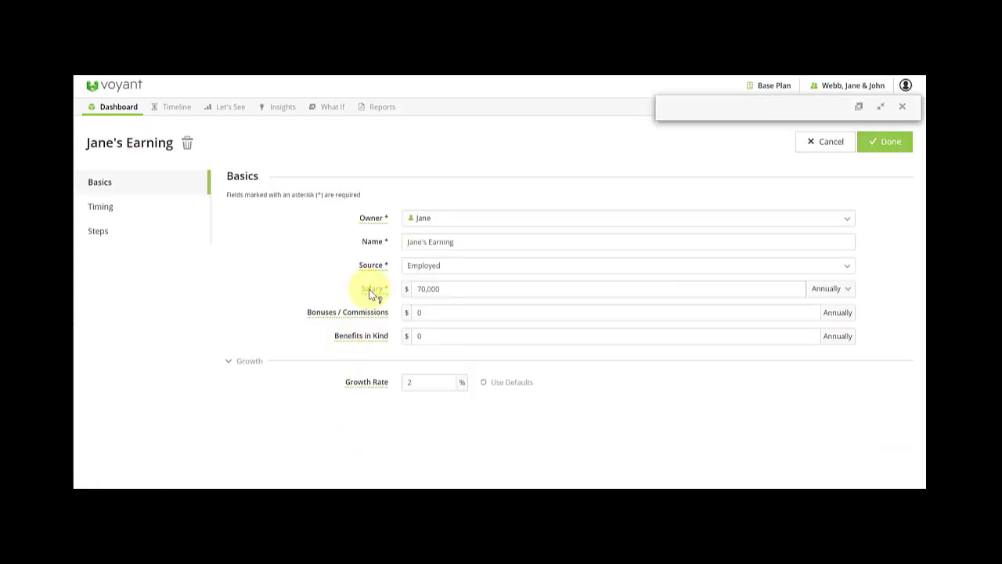
Browse the salary help videos, then close the help panel.
{"action": "left_click", "coordinate": [753, 131]}
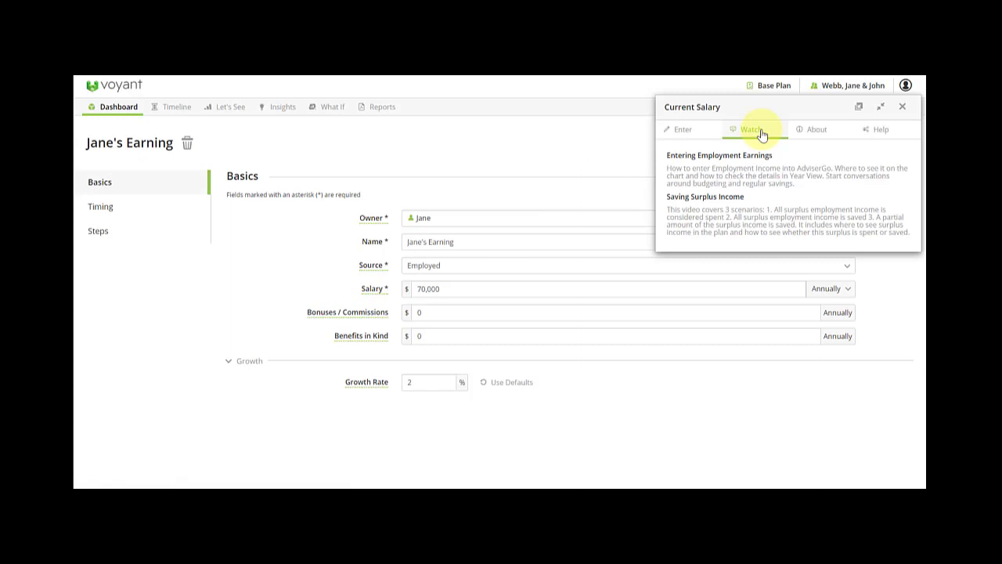
{"action": "scroll", "coordinate": [765, 352], "scroll_direction": "down", "scroll_amount": 1}
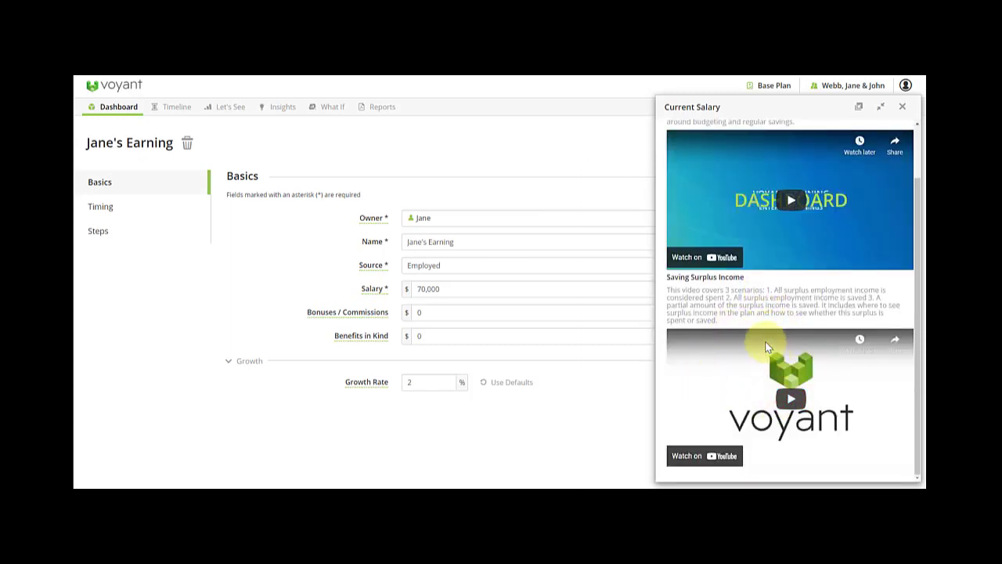
{"action": "left_click", "coordinate": [902, 107]}
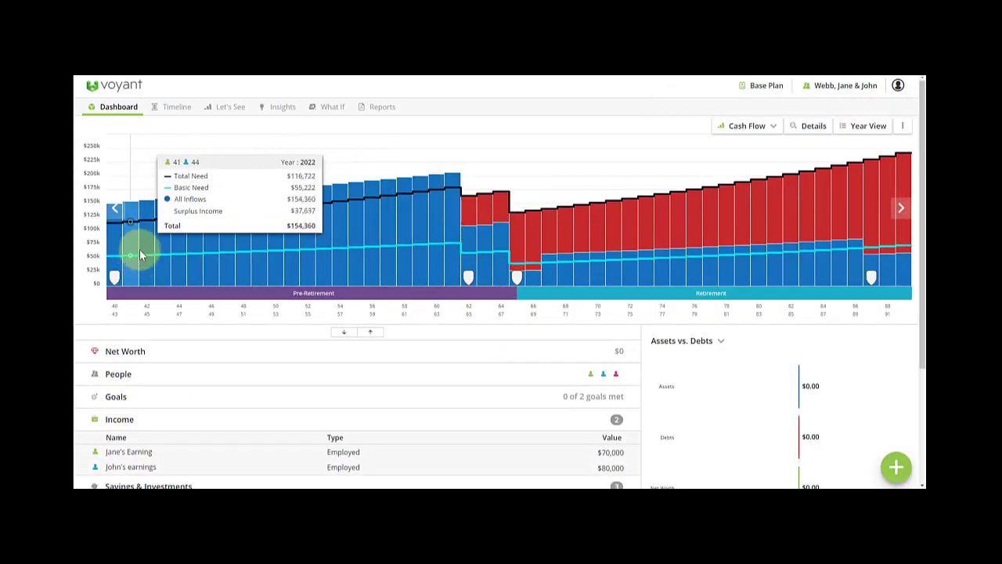
Check the yearly breakdown's investments, then go back to the dashboard.
{"action": "left_click", "coordinate": [869, 126]}
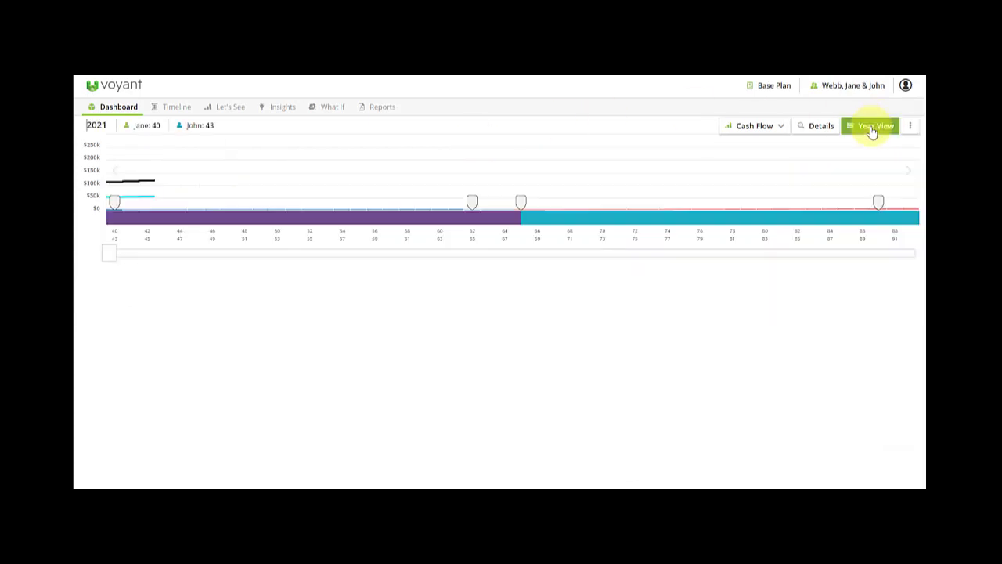
{"action": "left_click", "coordinate": [355, 288]}
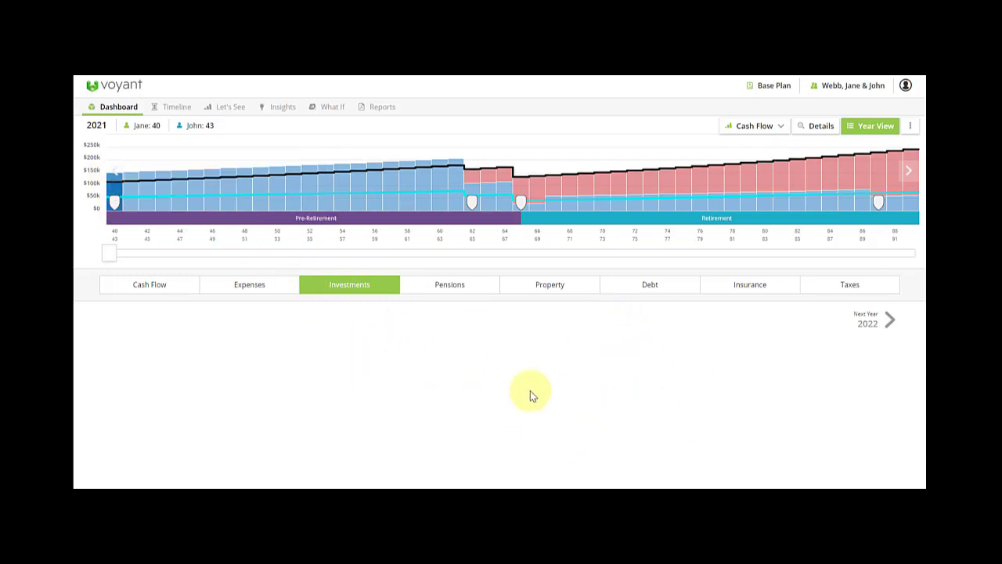
{"action": "left_click", "coordinate": [109, 109]}
Expand Savings & Investments and People, collapse Income, and open the add-item menu.
{"action": "scroll", "coordinate": [287, 252], "scroll_direction": "down", "scroll_amount": 4}
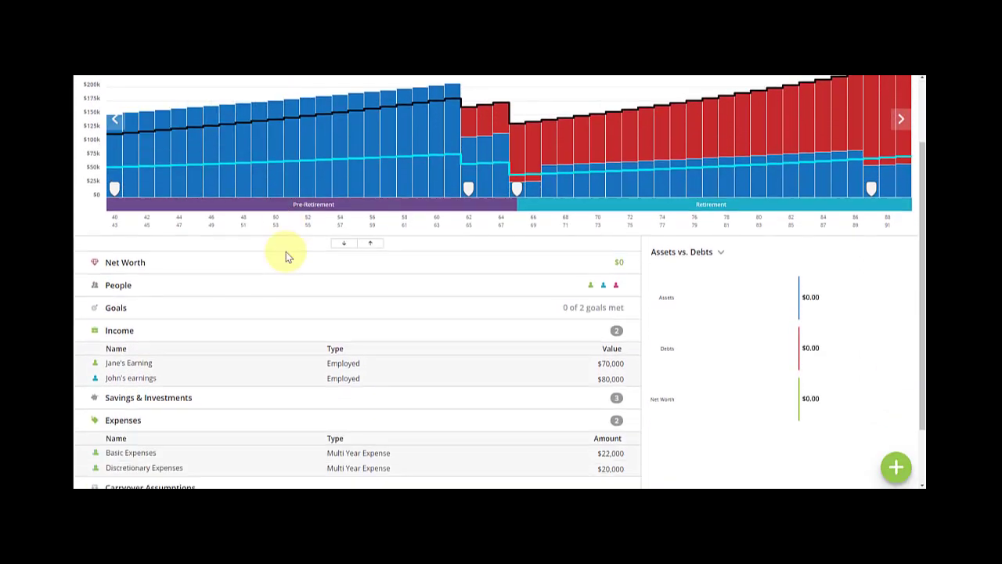
{"action": "left_click", "coordinate": [207, 354]}
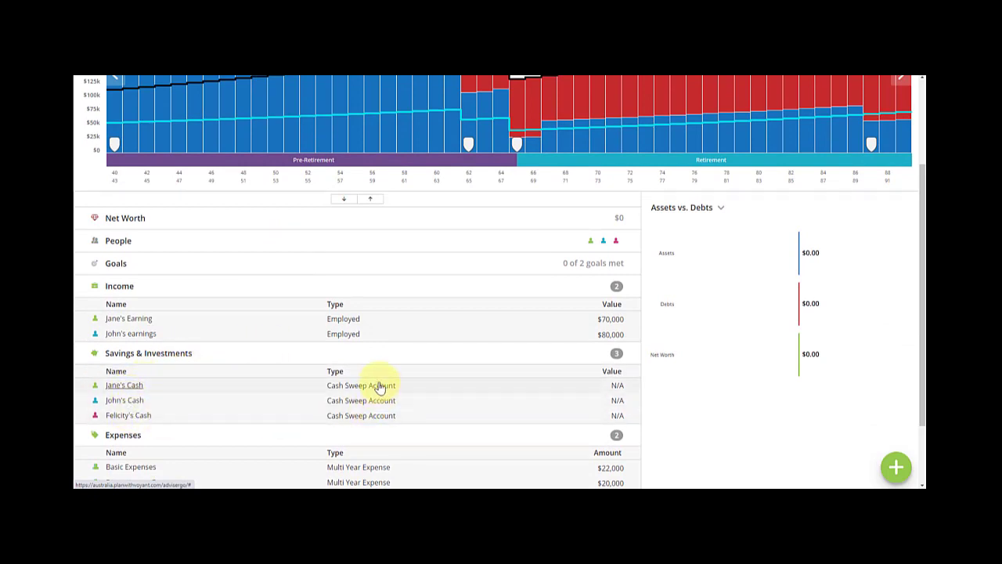
{"action": "left_click", "coordinate": [356, 291]}
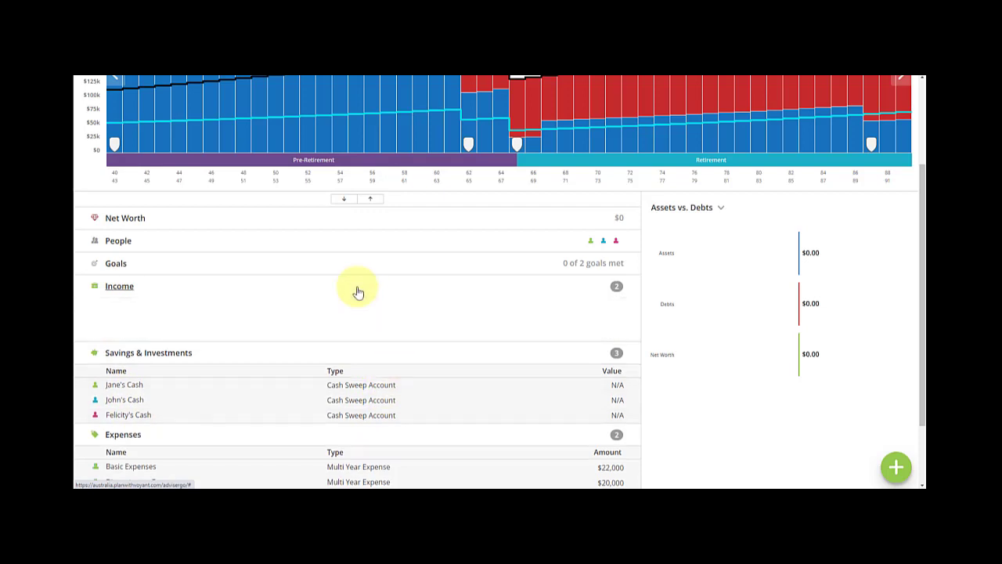
{"action": "left_click", "coordinate": [261, 243]}
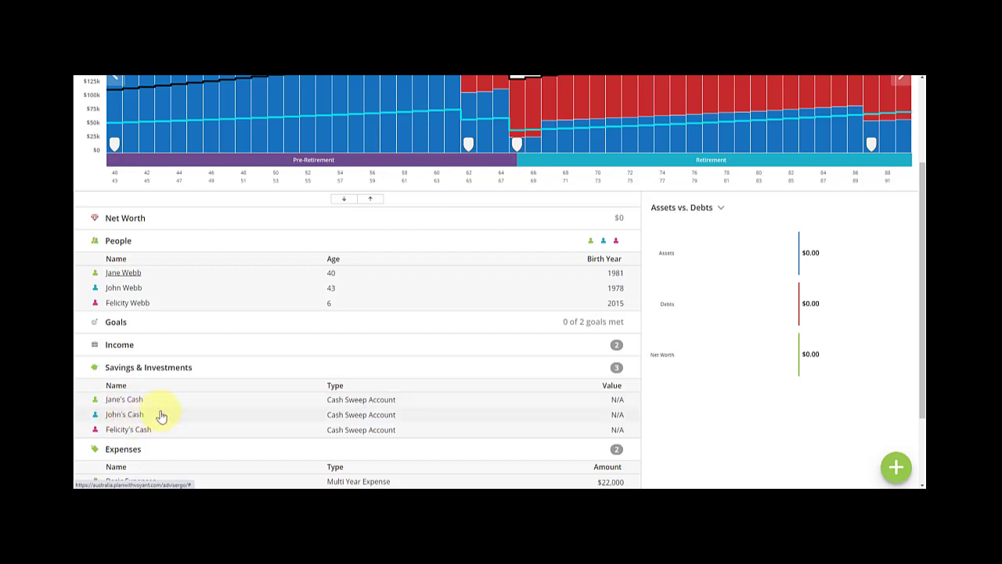
{"action": "scroll", "coordinate": [336, 385], "scroll_direction": "down", "scroll_amount": 1}
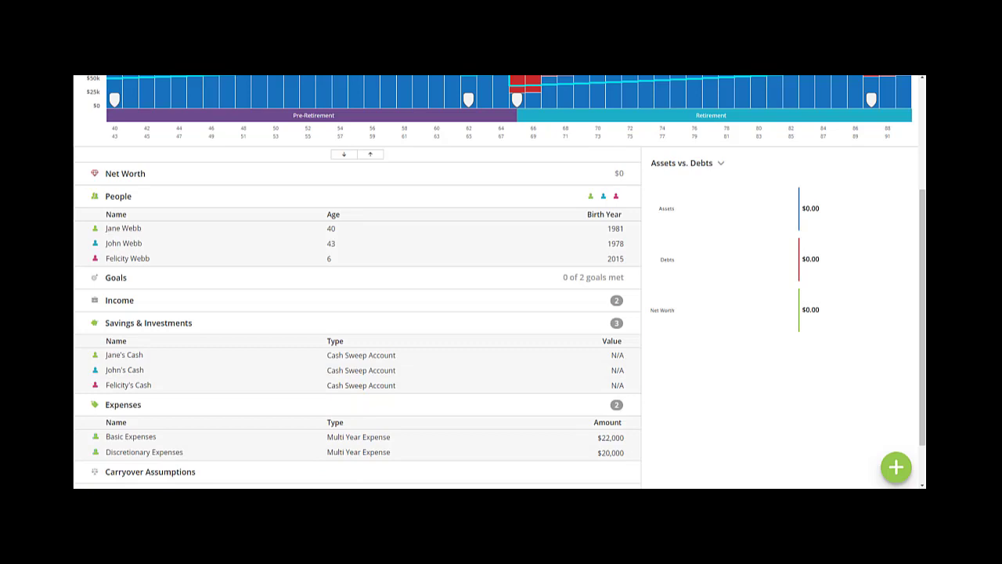
{"action": "left_click", "coordinate": [895, 467]}
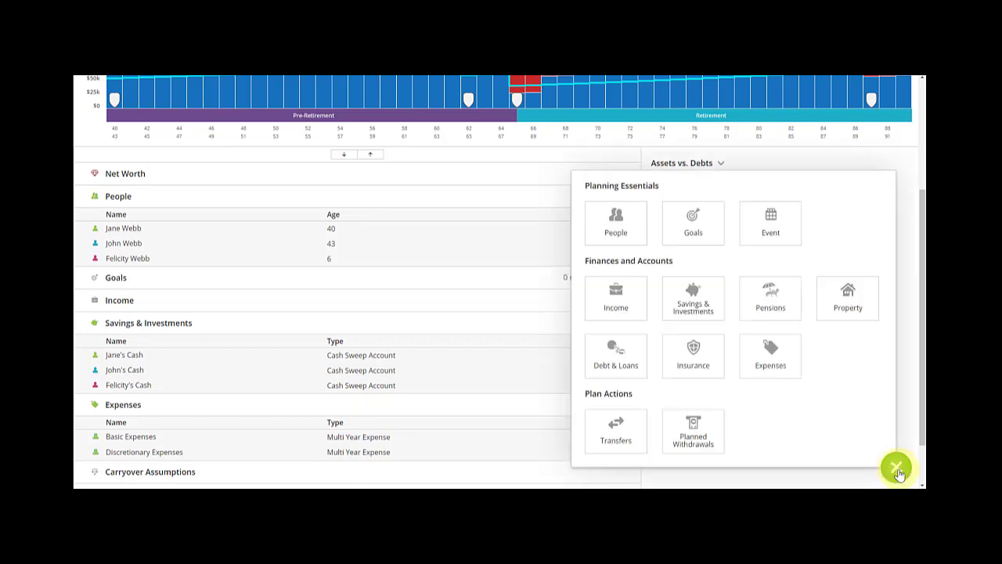
Create a savings account owned jointly by both partners, named 'Emergency Fund'.
{"action": "left_click", "coordinate": [694, 304]}
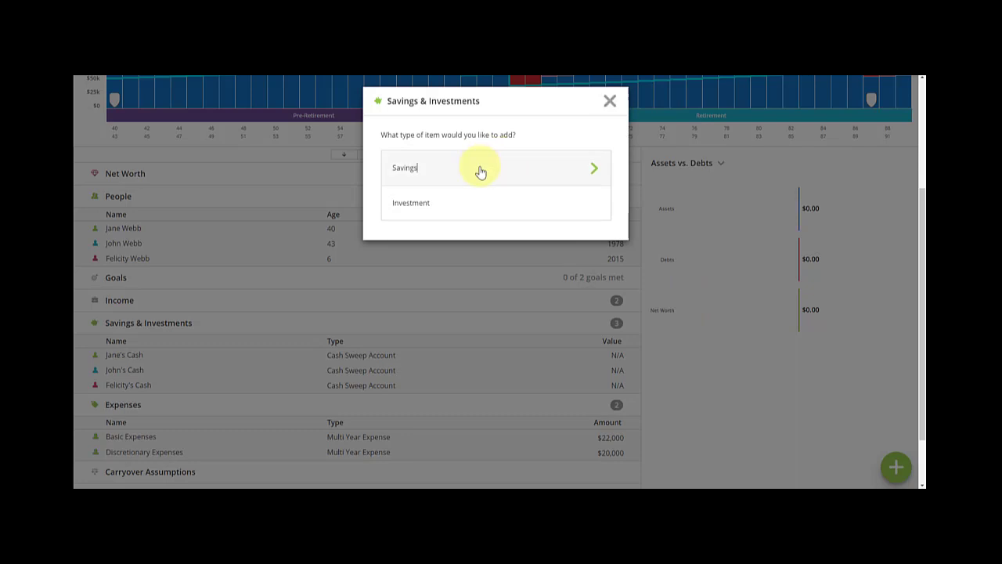
{"action": "left_click", "coordinate": [481, 171]}
{"action": "left_click", "coordinate": [402, 224]}
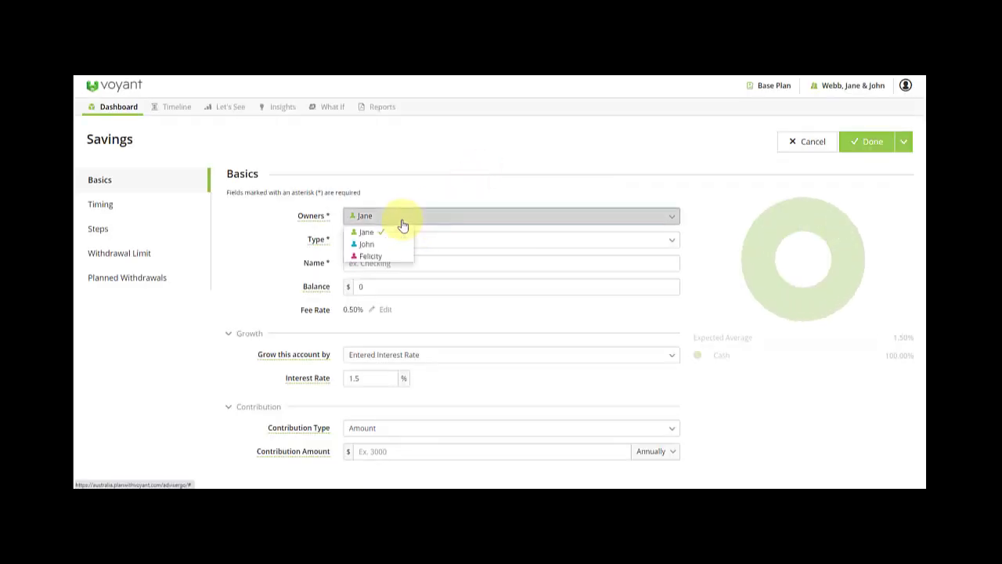
{"action": "left_click", "coordinate": [386, 244]}
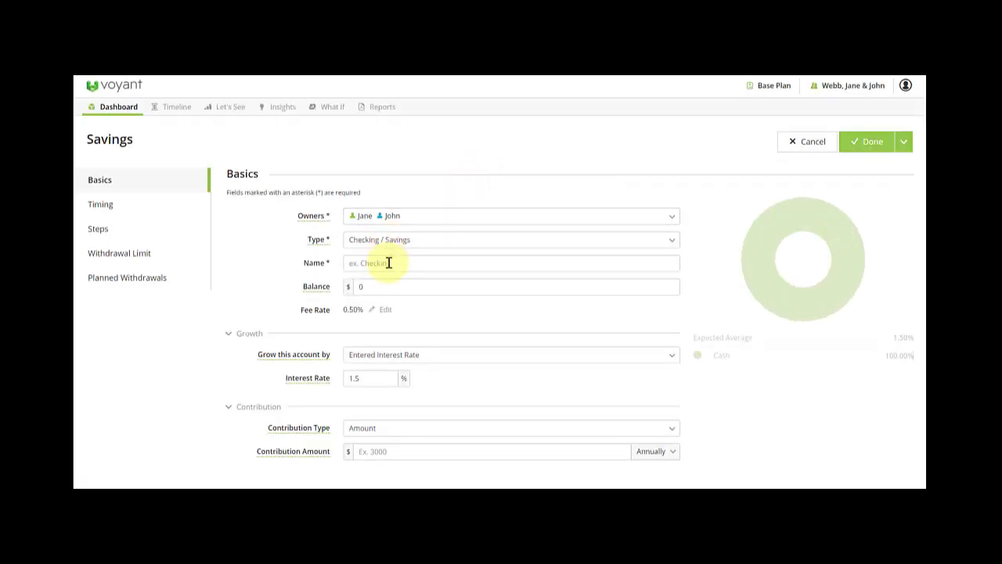
{"action": "left_click", "coordinate": [388, 262]}
{"action": "type", "text": "E"}
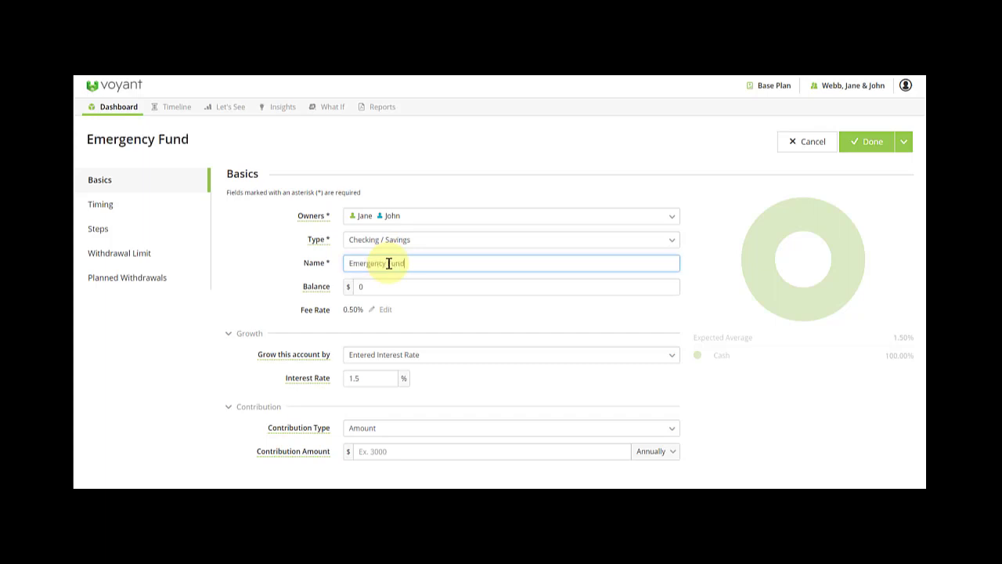
{"action": "type", "text": "mergency Fund"}
Give the Emergency Fund a $33,000 balance and 1% interest rate.
{"action": "left_click", "coordinate": [358, 287]}
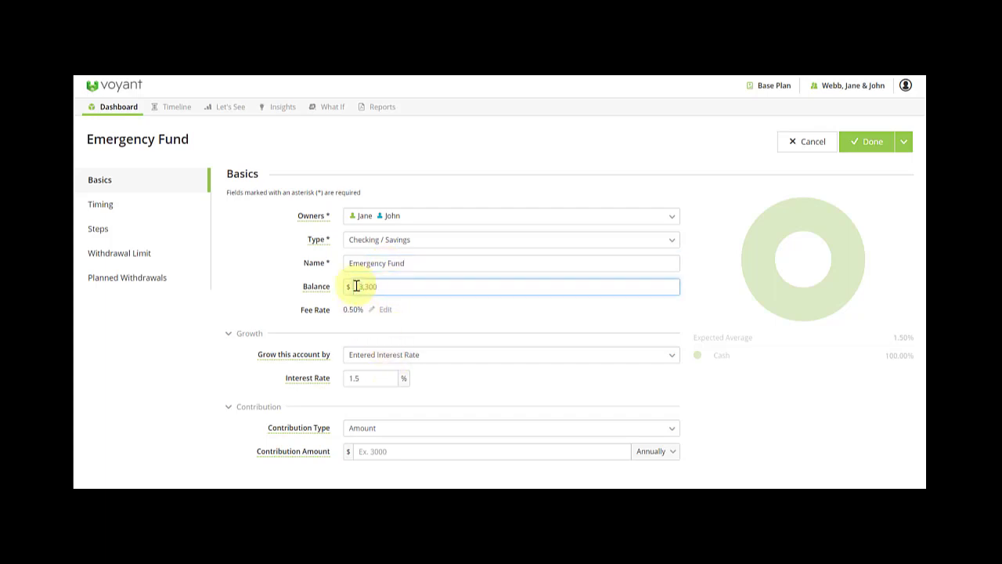
{"action": "type", "text": "33,000"}
{"action": "left_click_drag", "start_coordinate": [367, 378], "coordinate": [343, 381]}
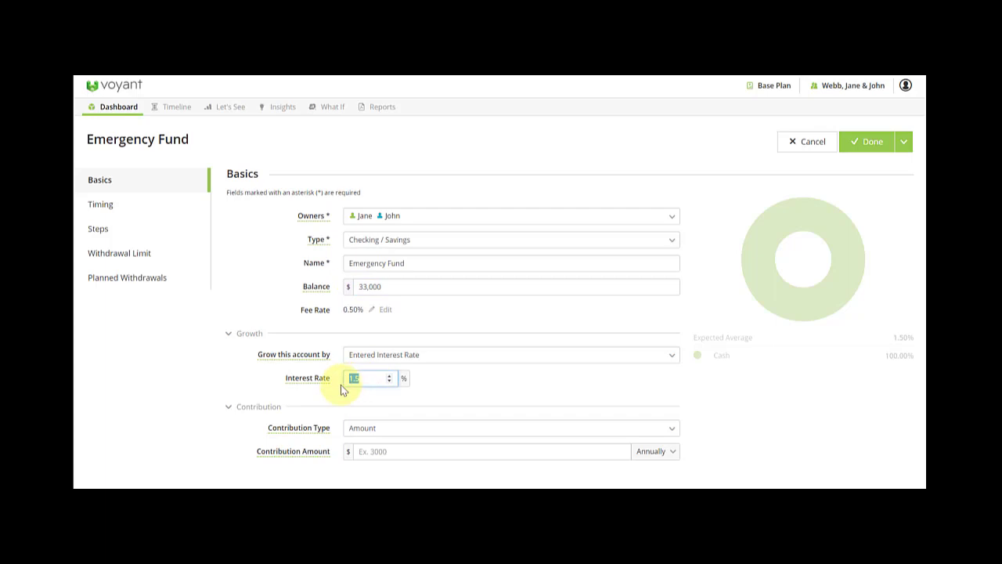
{"action": "type", "text": "1"}
{"action": "left_click", "coordinate": [467, 370]}
Set the Emergency Fund's withdrawal limit to Do Not Allow.
{"action": "left_click", "coordinate": [114, 256]}
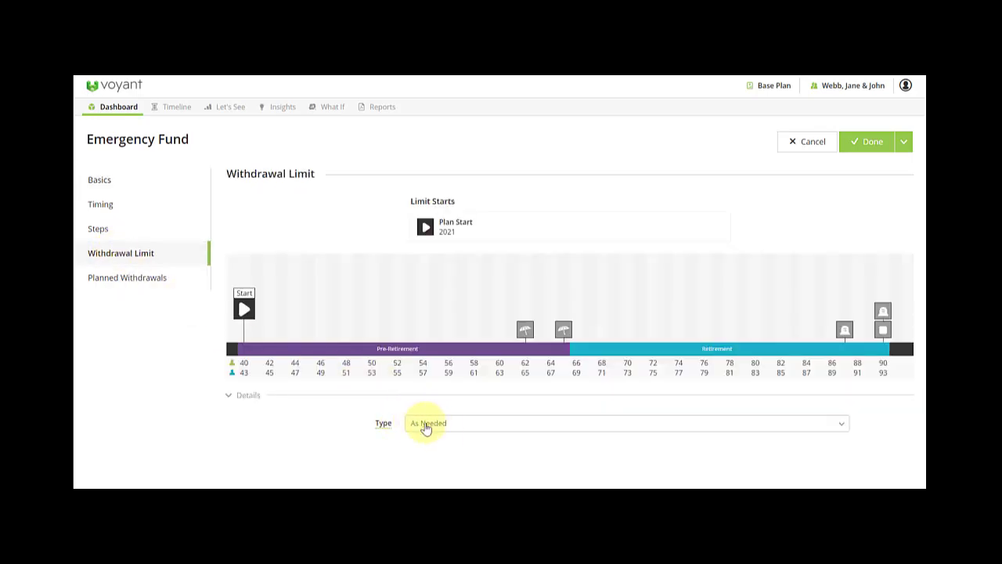
{"action": "left_click", "coordinate": [440, 425]}
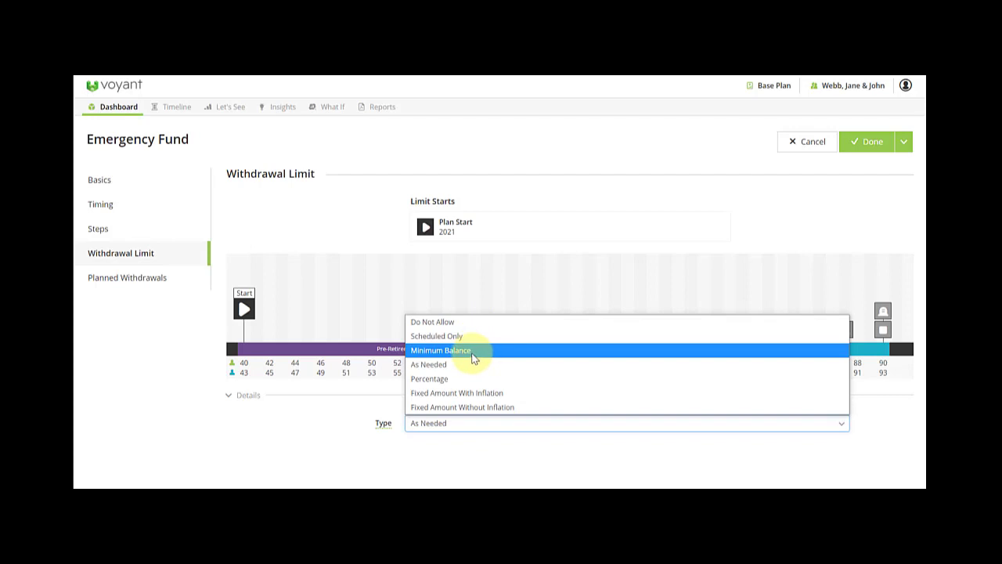
{"action": "left_click", "coordinate": [472, 350]}
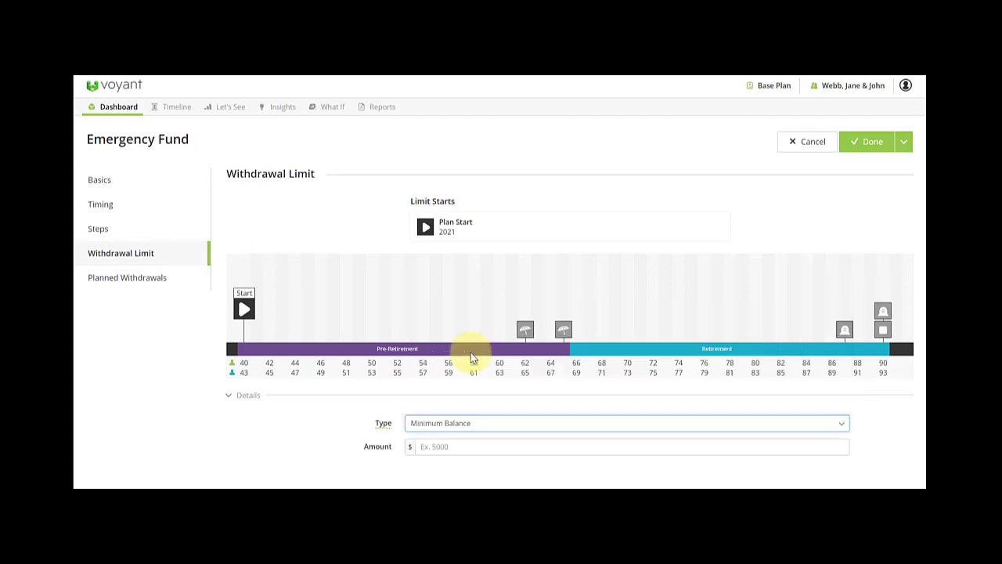
{"action": "left_click", "coordinate": [434, 446]}
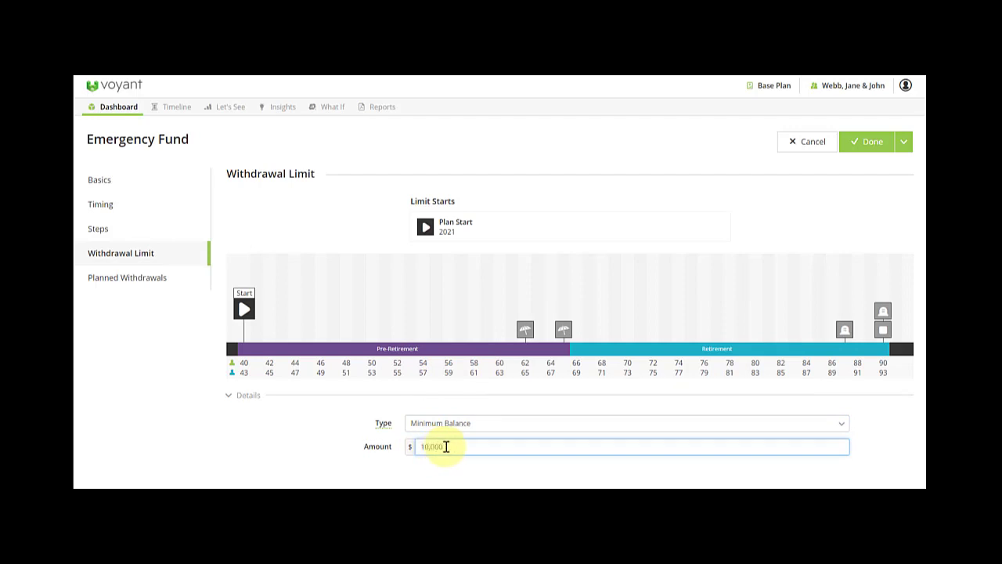
{"action": "left_click", "coordinate": [459, 422]}
{"action": "left_click", "coordinate": [438, 320]}
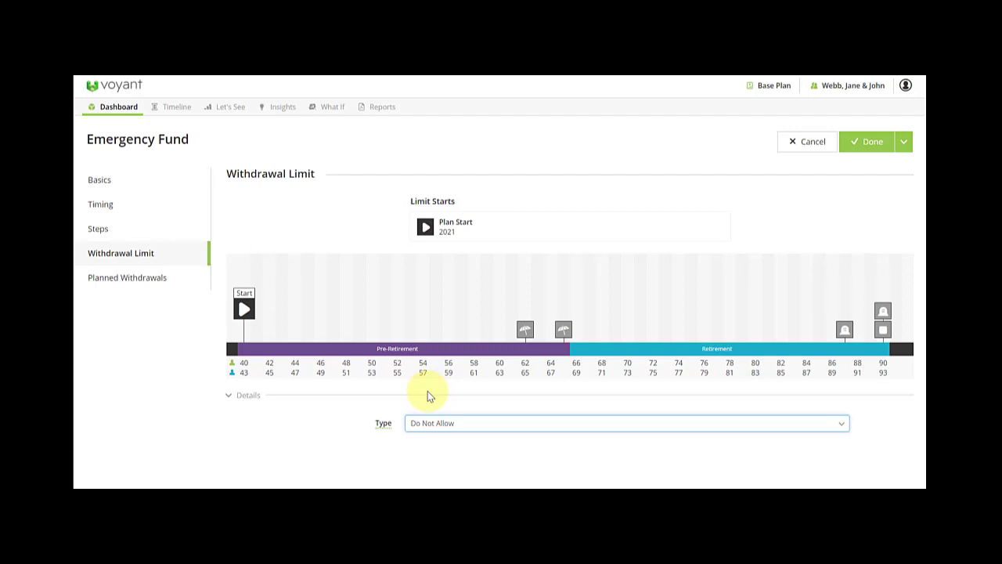
Review the contribution timing and basic details, then save the Emergency Fund account.
{"action": "left_click", "coordinate": [111, 206]}
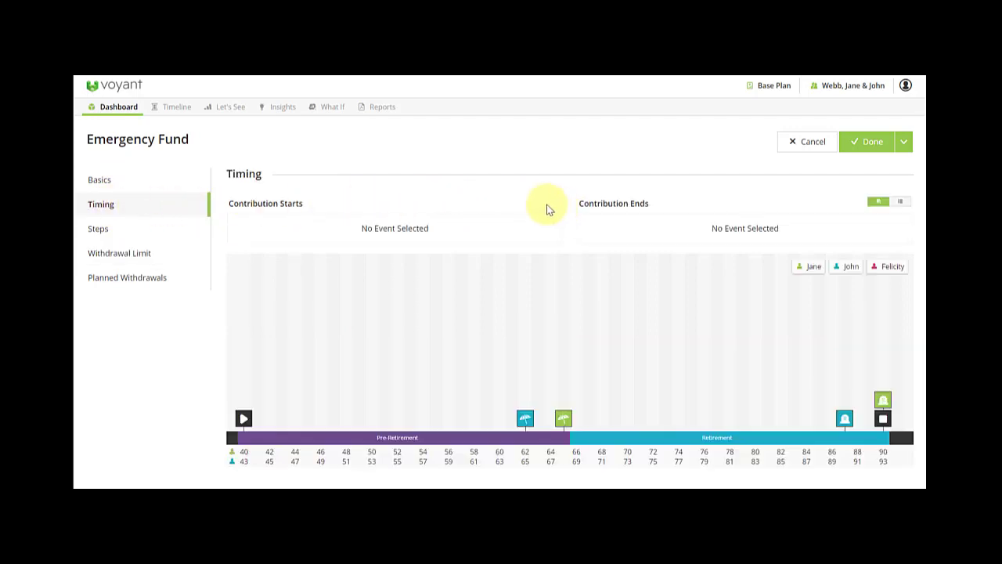
{"action": "left_click", "coordinate": [142, 189]}
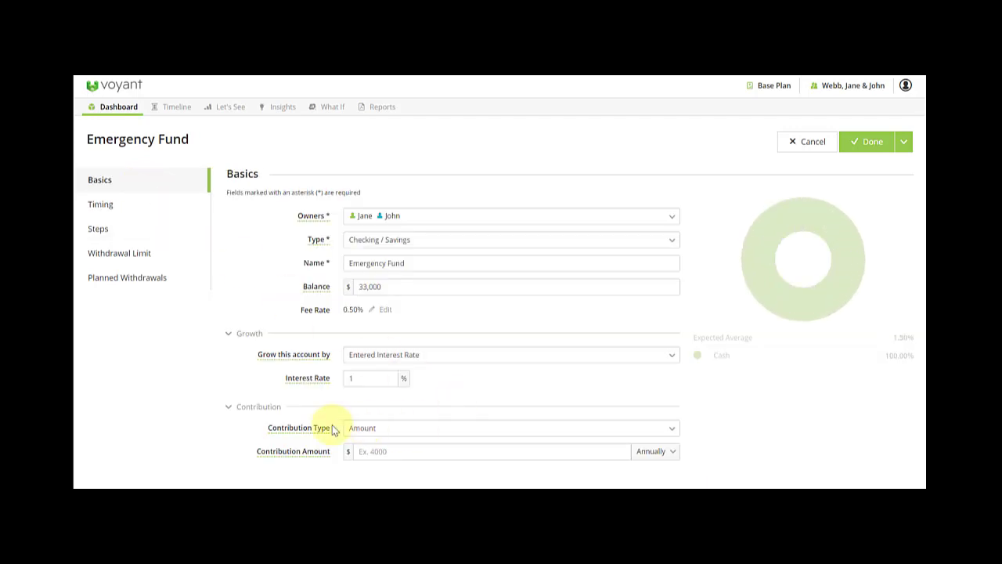
{"action": "left_click", "coordinate": [385, 453]}
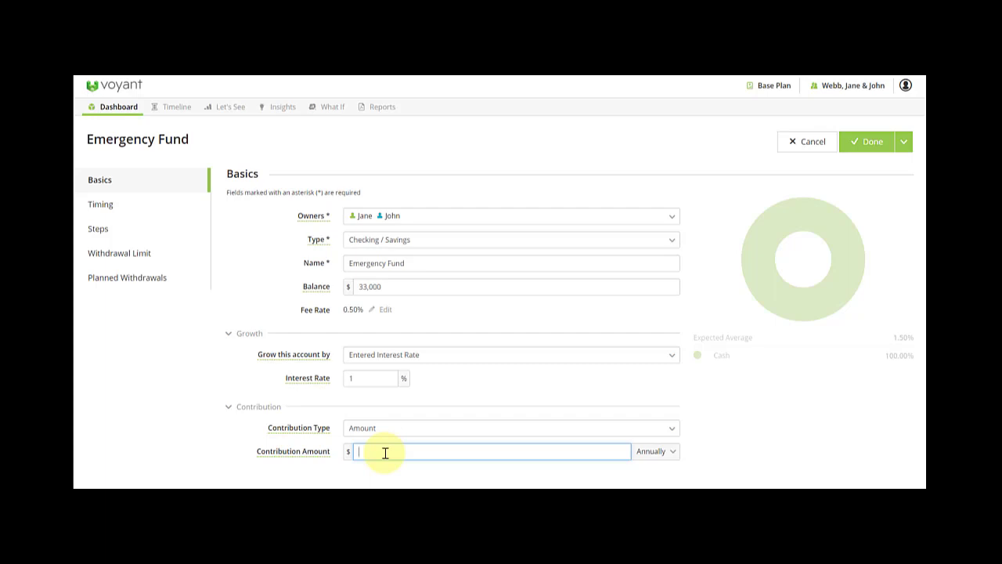
{"action": "left_click", "coordinate": [128, 203]}
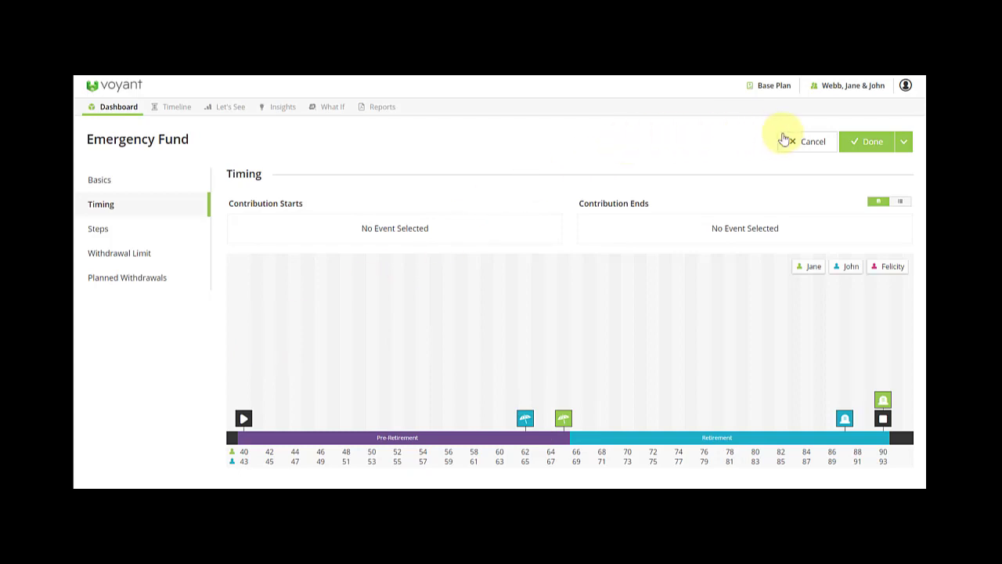
{"action": "left_click", "coordinate": [861, 146]}
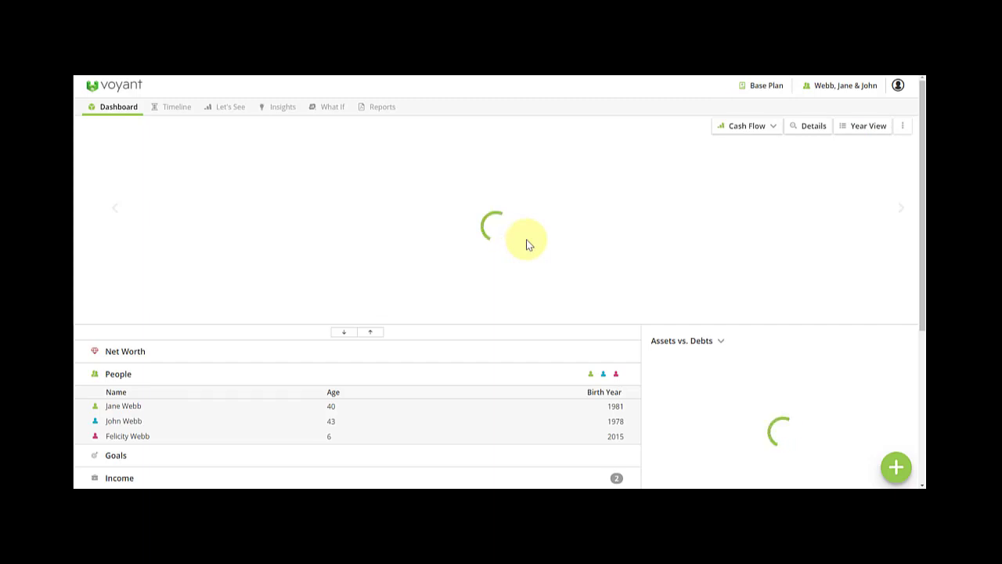
Show the cash-flow chart's details and find Emergency Fund at $33,000 under Savings & Investments.
{"action": "left_click", "coordinate": [821, 129]}
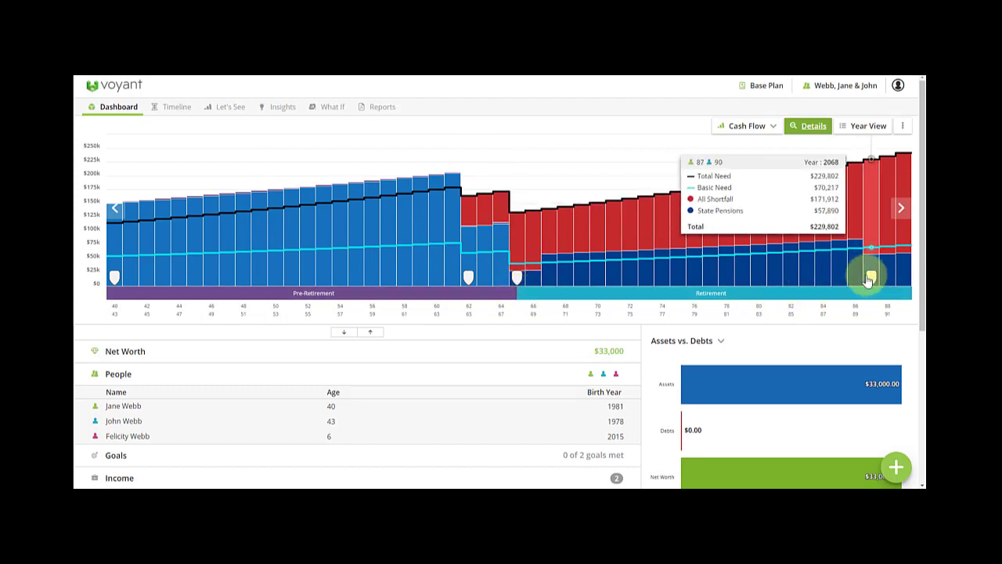
{"action": "scroll", "coordinate": [487, 388], "scroll_direction": "down", "scroll_amount": 1}
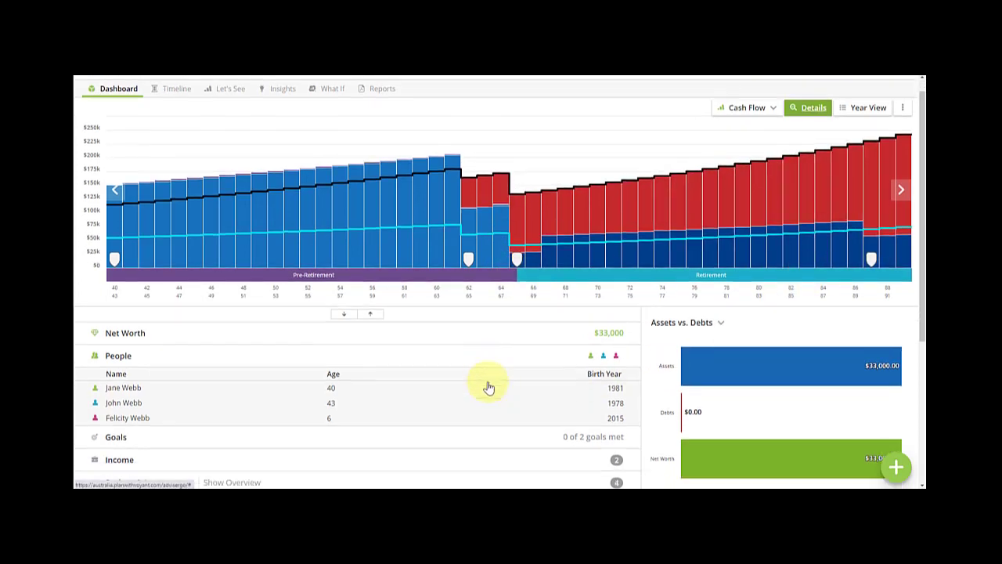
{"action": "scroll", "coordinate": [487, 388], "scroll_direction": "down", "scroll_amount": 3}
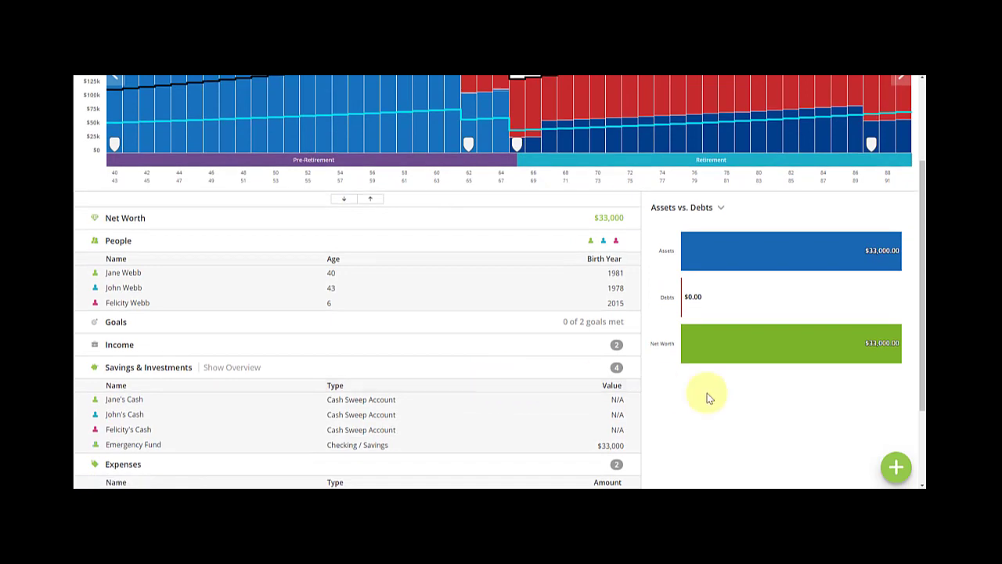
{"action": "left_click", "coordinate": [896, 467]}
Add a 'General Investment Account' with $41,500 balance and $40,000 cost basis, check growth, and save.
{"action": "left_click", "coordinate": [686, 316]}
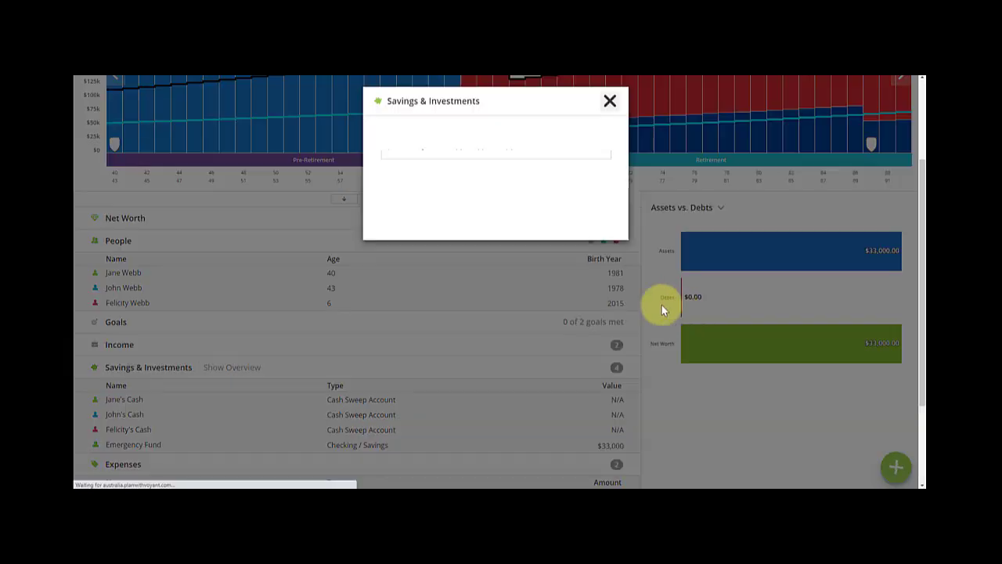
{"action": "left_click", "coordinate": [472, 208]}
{"action": "type", "text": "G"}
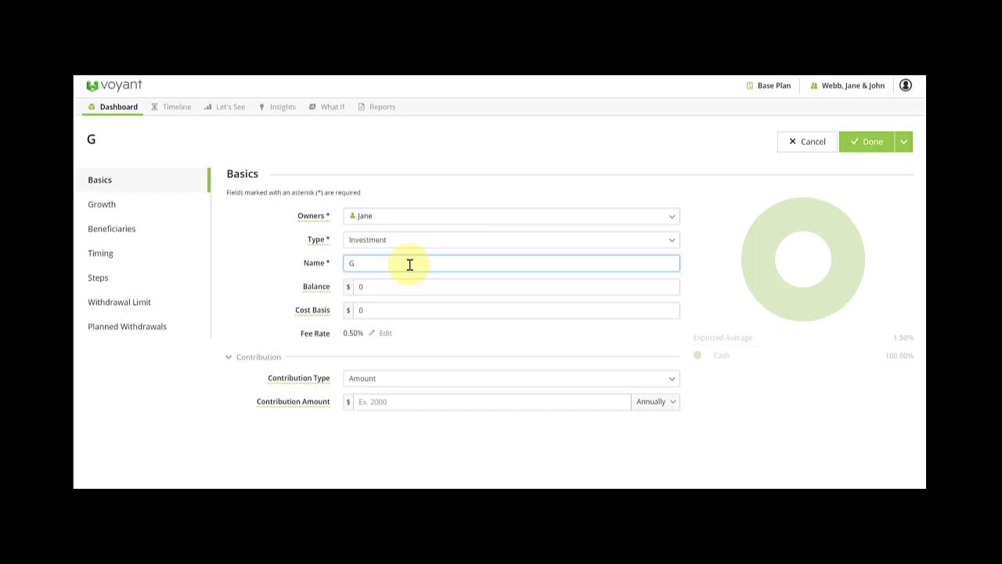
{"action": "type", "text": "Eneral Investm"}
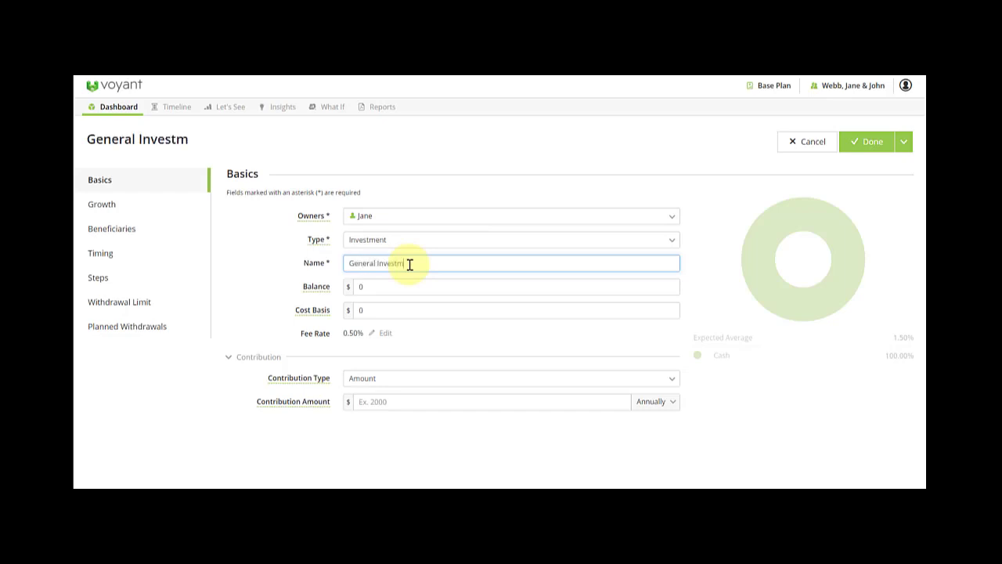
{"action": "type", "text": "ent Account"}
{"action": "left_click", "coordinate": [358, 286]}
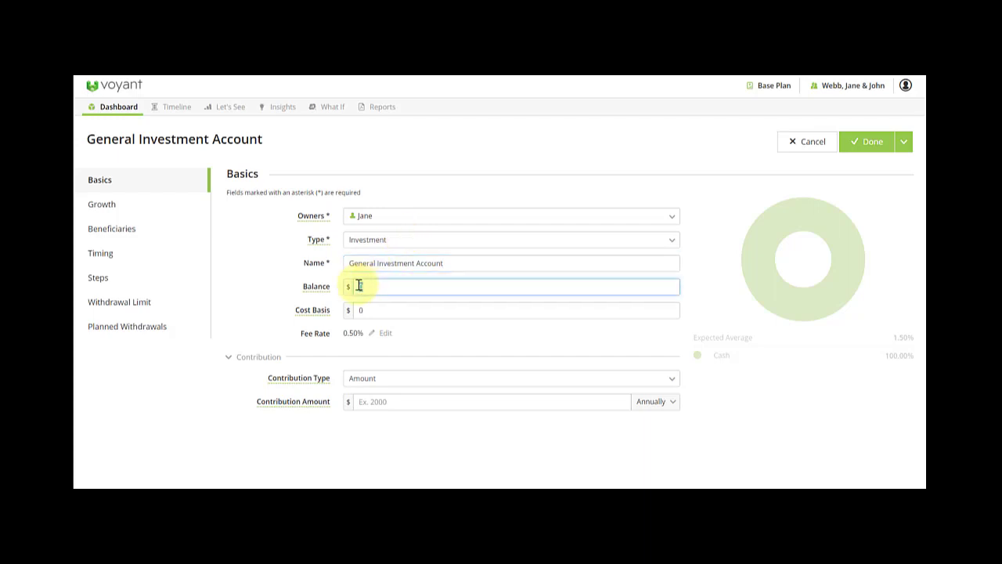
{"action": "type", "text": "41,500"}
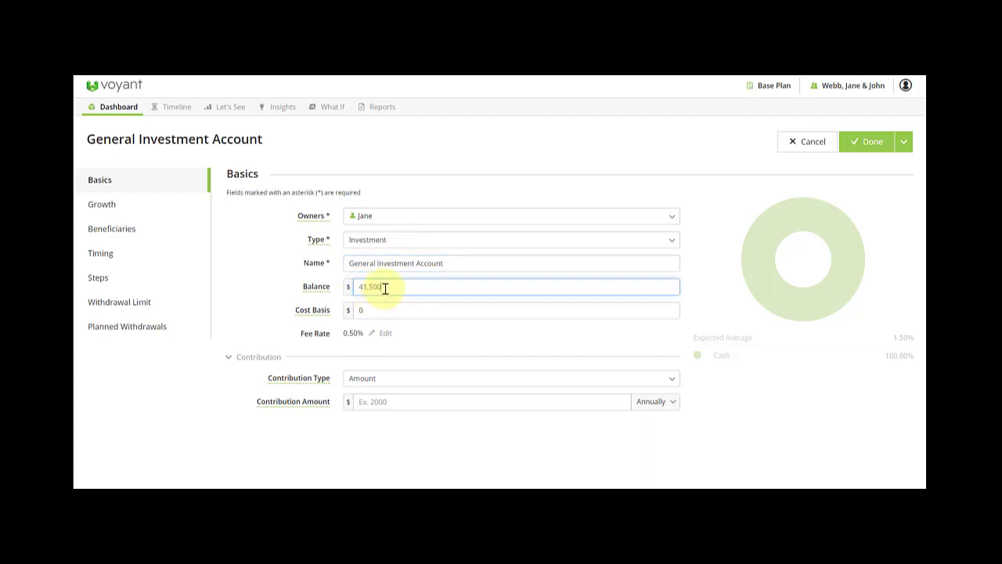
{"action": "left_click", "coordinate": [377, 310]}
{"action": "type", "text": "400000"}
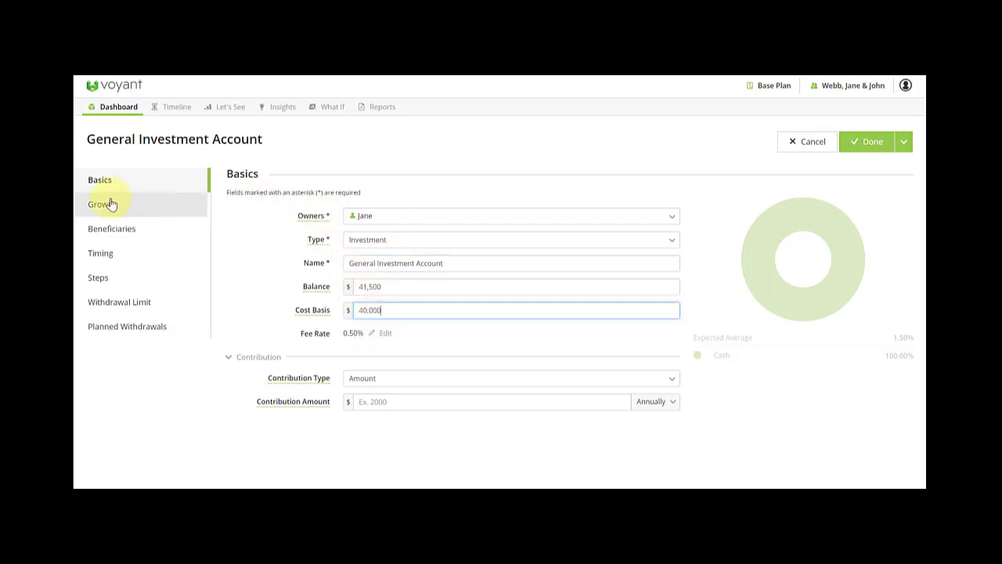
{"action": "left_click", "coordinate": [108, 204]}
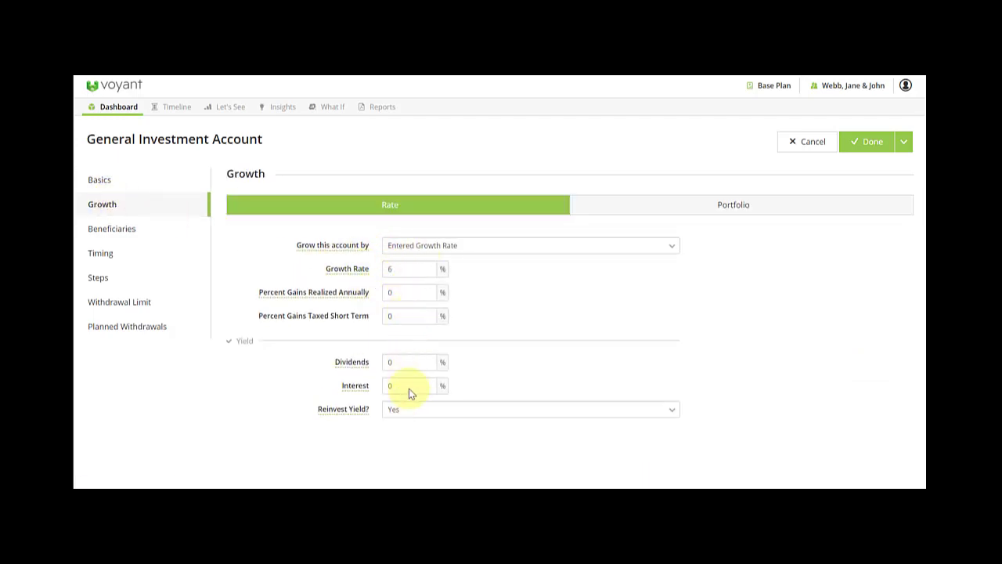
{"action": "left_click", "coordinate": [394, 417]}
{"action": "left_click", "coordinate": [873, 143]}
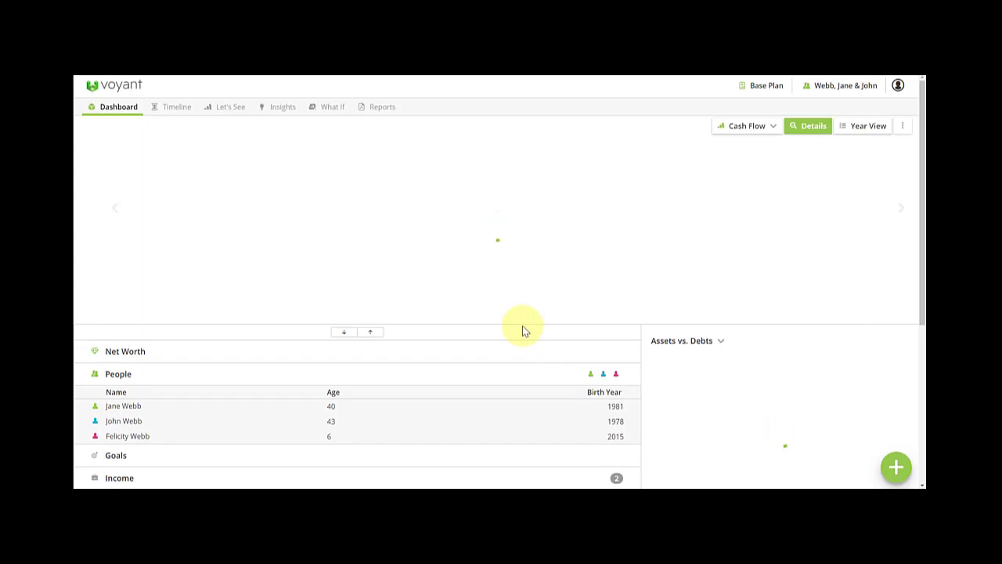
{"action": "mouse_move", "coordinate": [487, 210]}
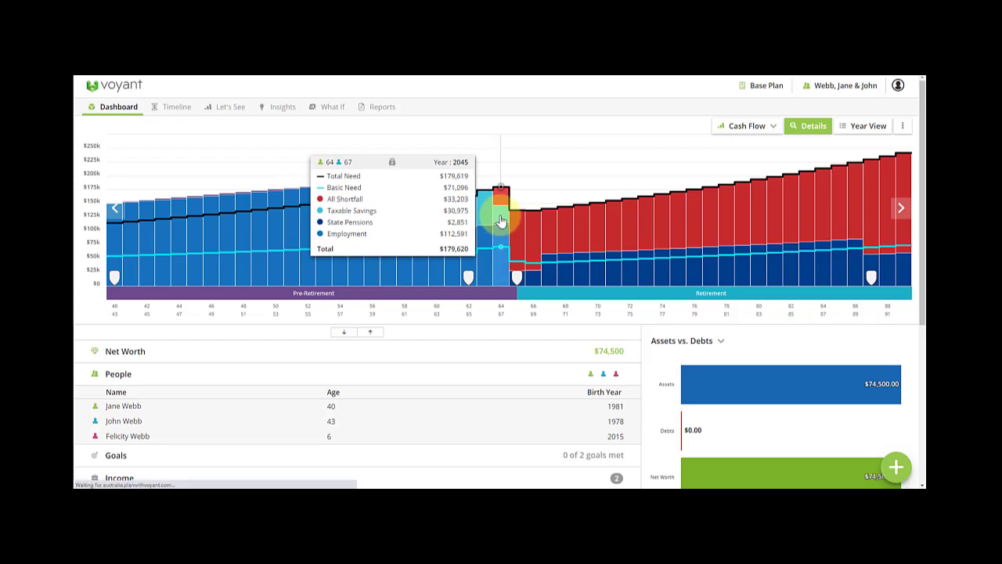
{"action": "left_click", "coordinate": [501, 220]}
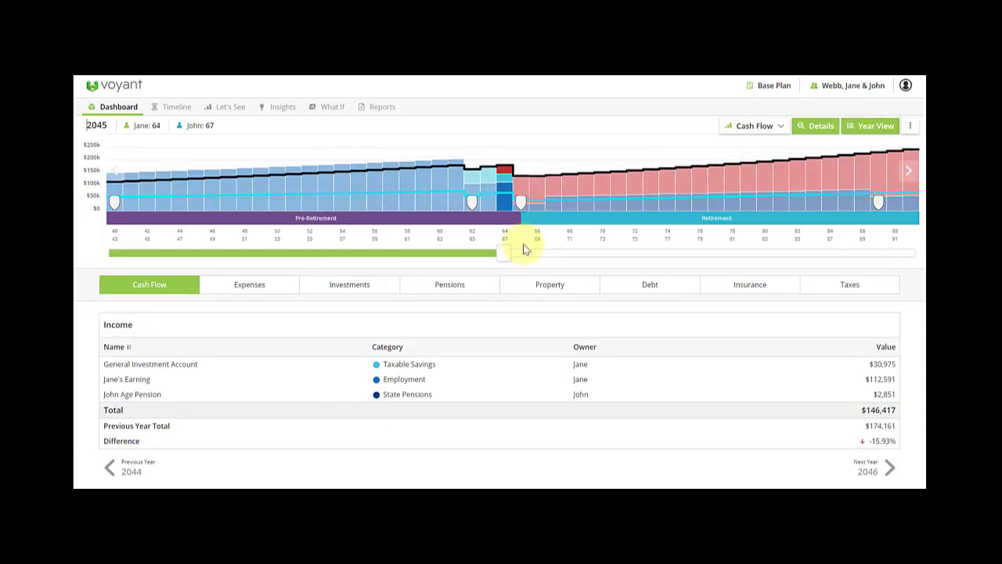
{"action": "left_click", "coordinate": [352, 288]}
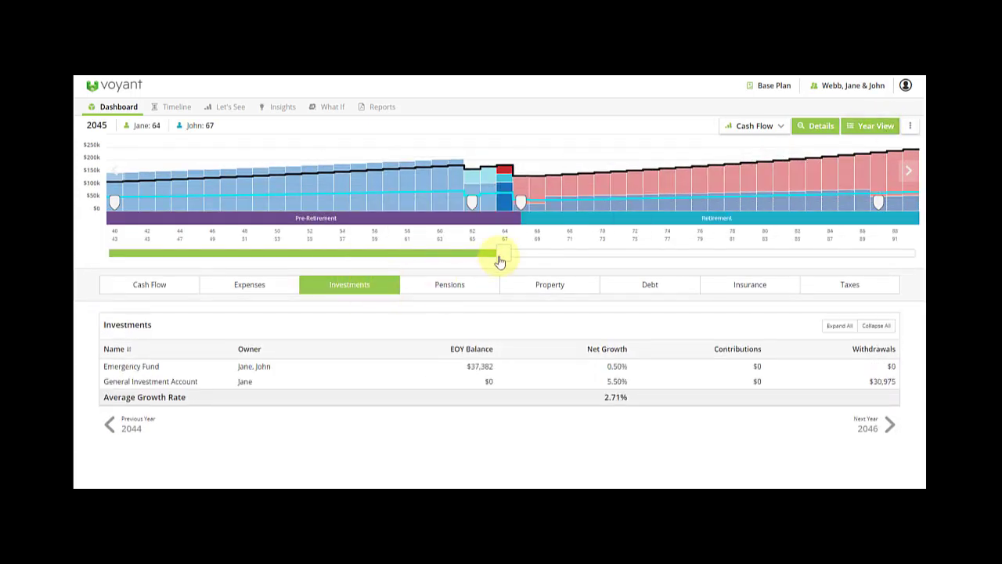
{"action": "left_click_drag", "start_coordinate": [499, 256], "coordinate": [488, 259]}
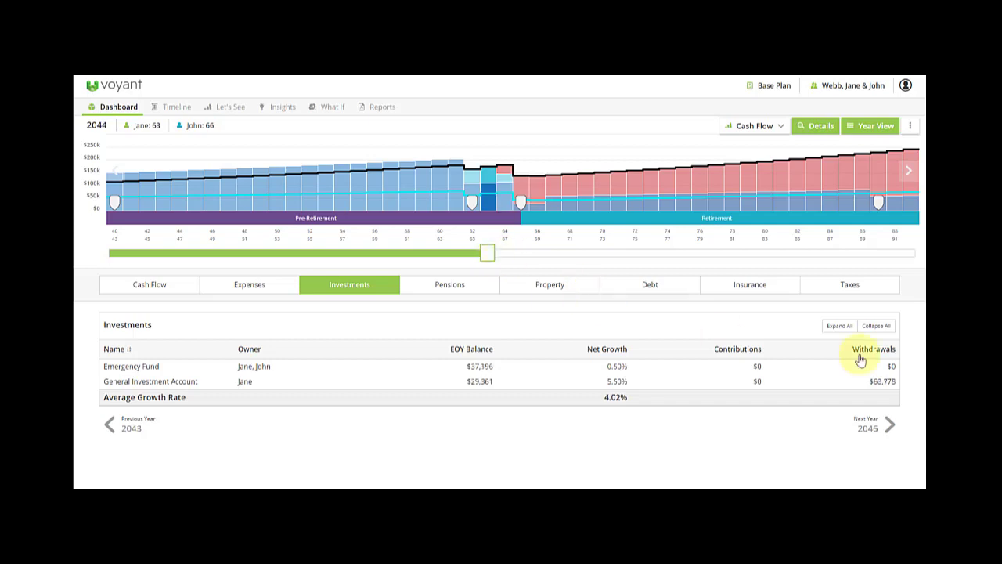
{"action": "left_click_drag", "start_coordinate": [889, 385], "coordinate": [867, 382]}
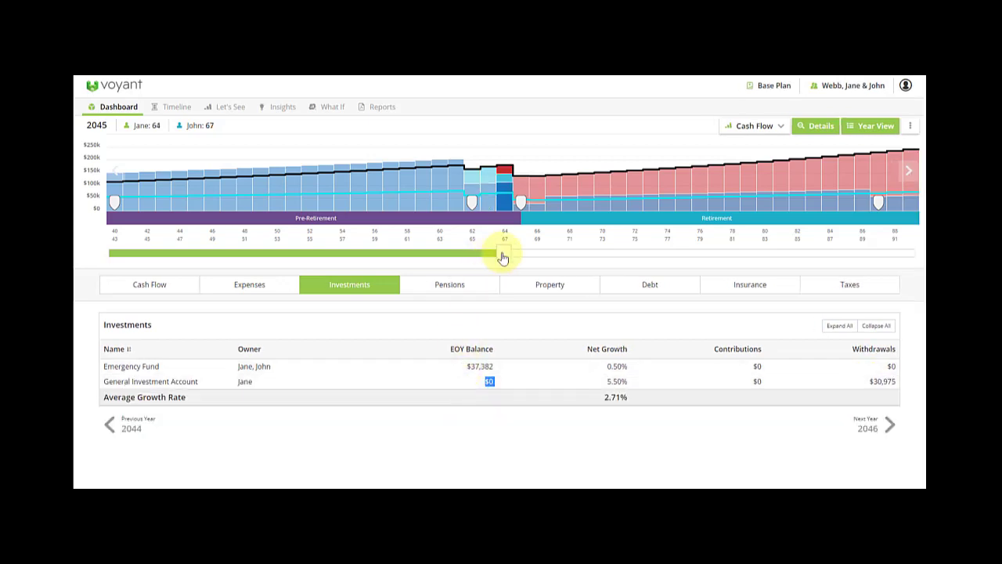
{"action": "mouse_move", "coordinate": [503, 253]}
{"action": "left_mouse_down"}
{"action": "mouse_move", "coordinate": [525, 257]}
{"action": "mouse_move", "coordinate": [505, 257]}
{"action": "left_mouse_up"}
{"action": "left_click", "coordinate": [190, 382]}
{"action": "scroll", "coordinate": [396, 400], "scroll_direction": "down", "scroll_amount": 1}
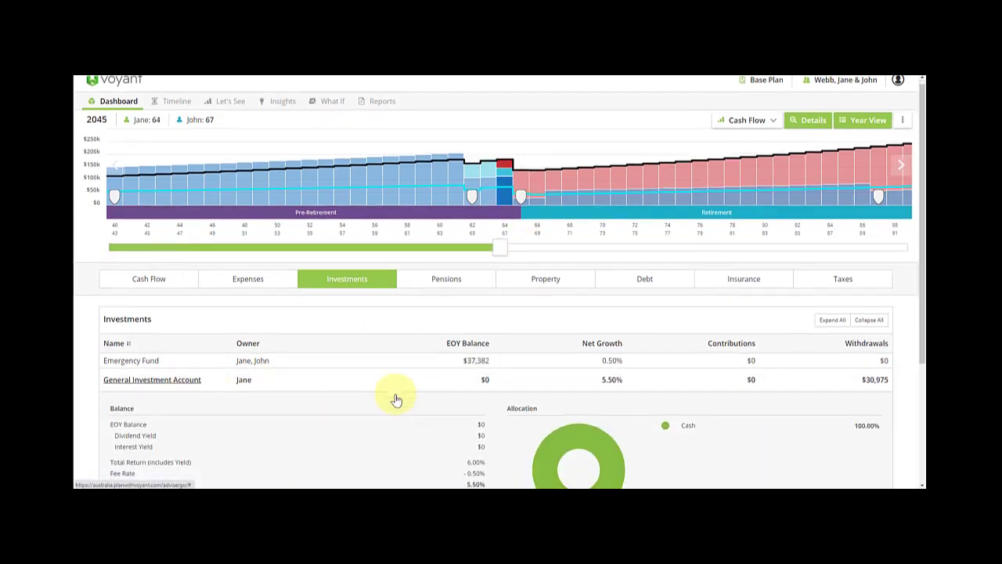
{"action": "scroll", "coordinate": [396, 400], "scroll_direction": "down", "scroll_amount": 3}
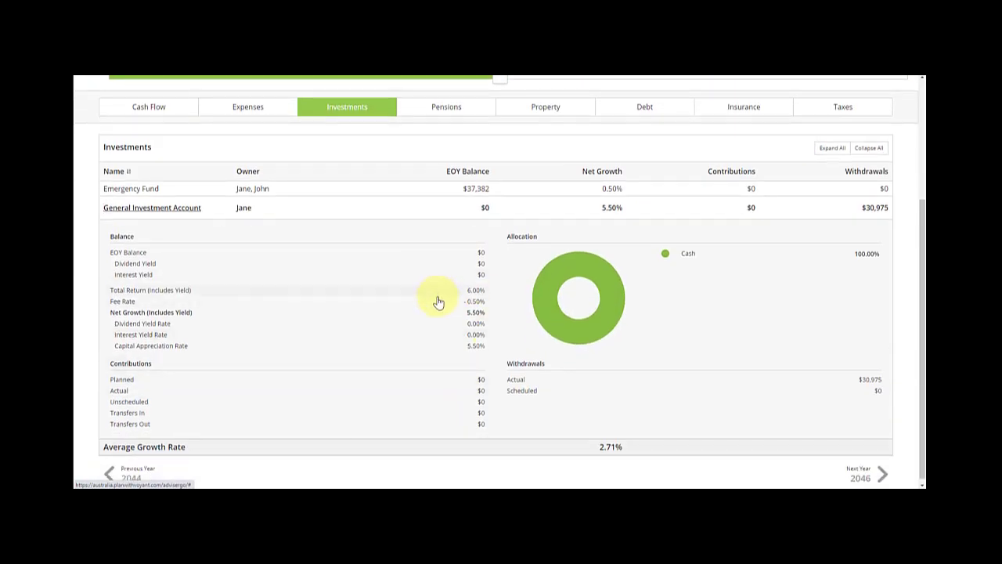
{"action": "scroll", "coordinate": [438, 303], "scroll_direction": "up", "scroll_amount": 3}
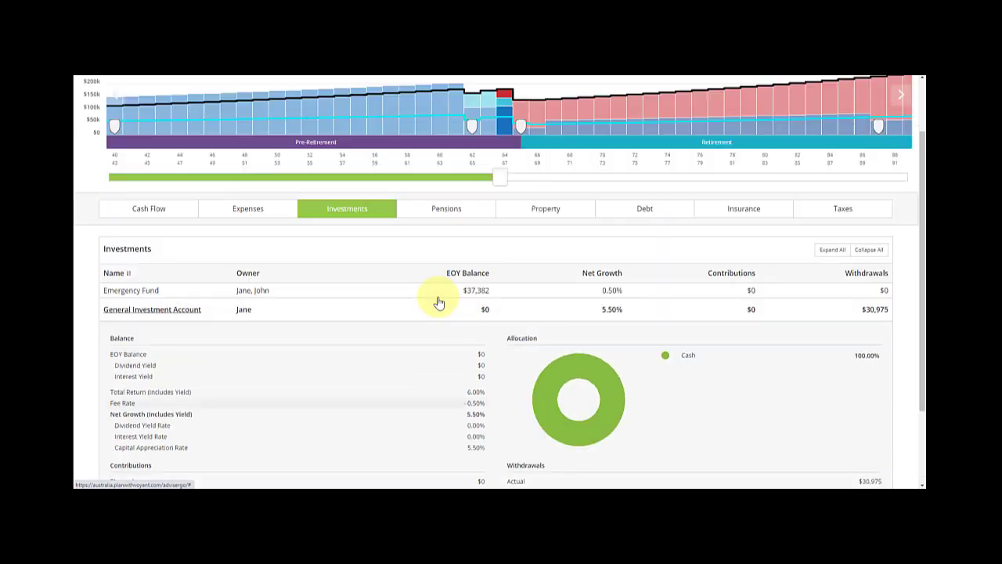
{"action": "left_click", "coordinate": [118, 110]}
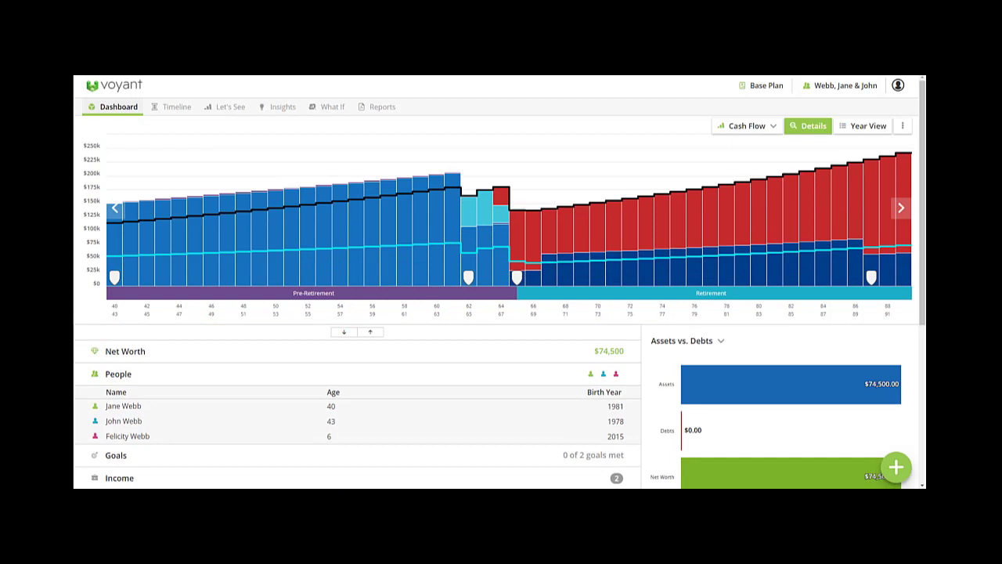
Add a new savings account named 'Savings'.
{"action": "mouse_move", "coordinate": [842, 408]}
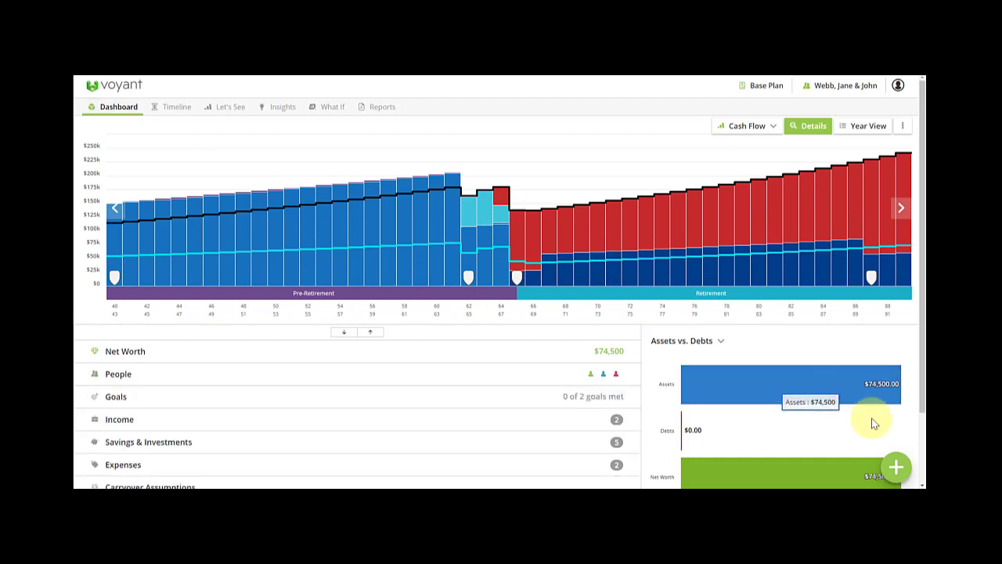
{"action": "left_click", "coordinate": [896, 467]}
{"action": "left_click", "coordinate": [680, 297]}
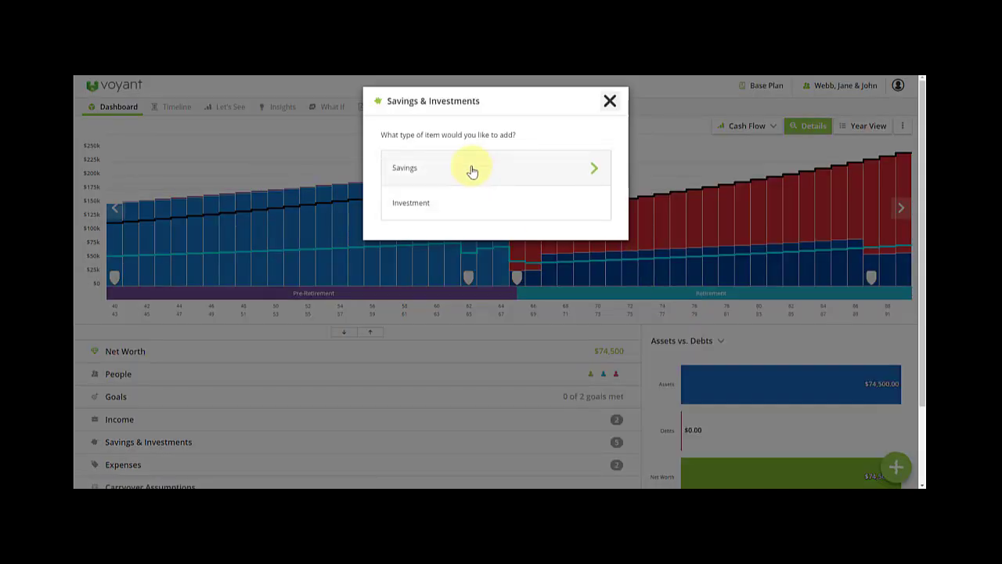
{"action": "left_click", "coordinate": [472, 171]}
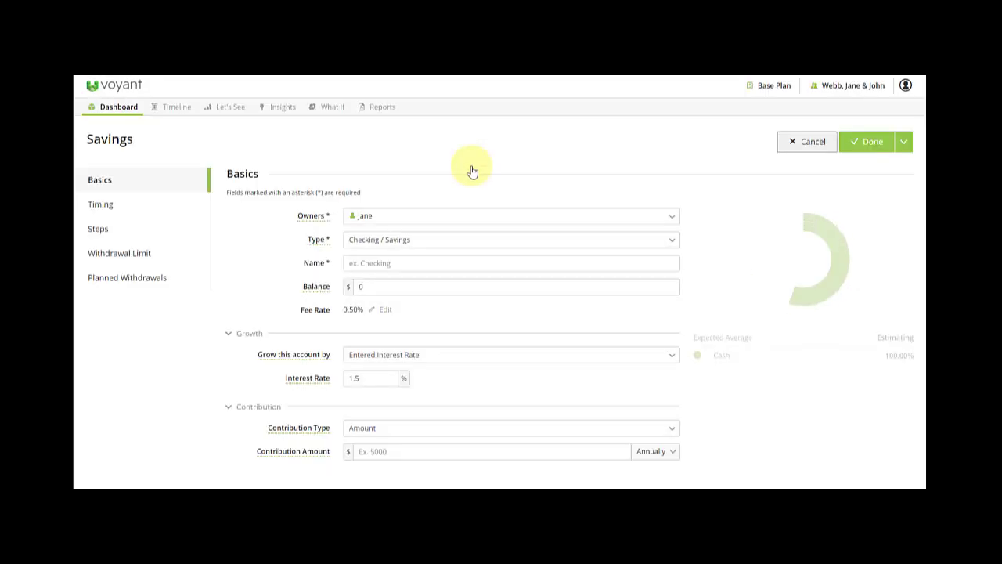
{"action": "left_click", "coordinate": [395, 268]}
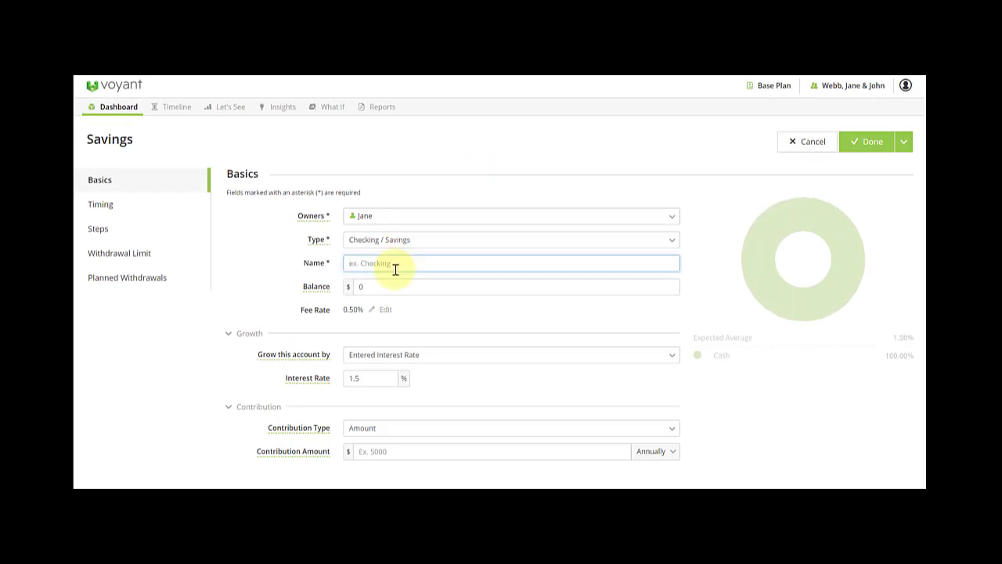
{"action": "type", "text": "Savings"}
Give it a 76,000 balance, 0 fee rate and 0.5% interest, and save it.
{"action": "left_click", "coordinate": [360, 288]}
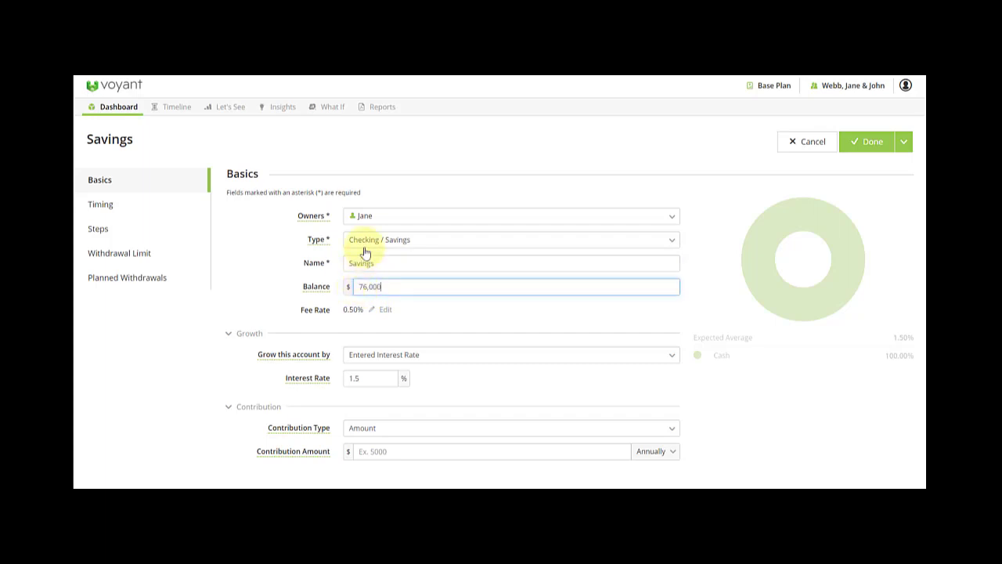
{"action": "left_click", "coordinate": [371, 310]}
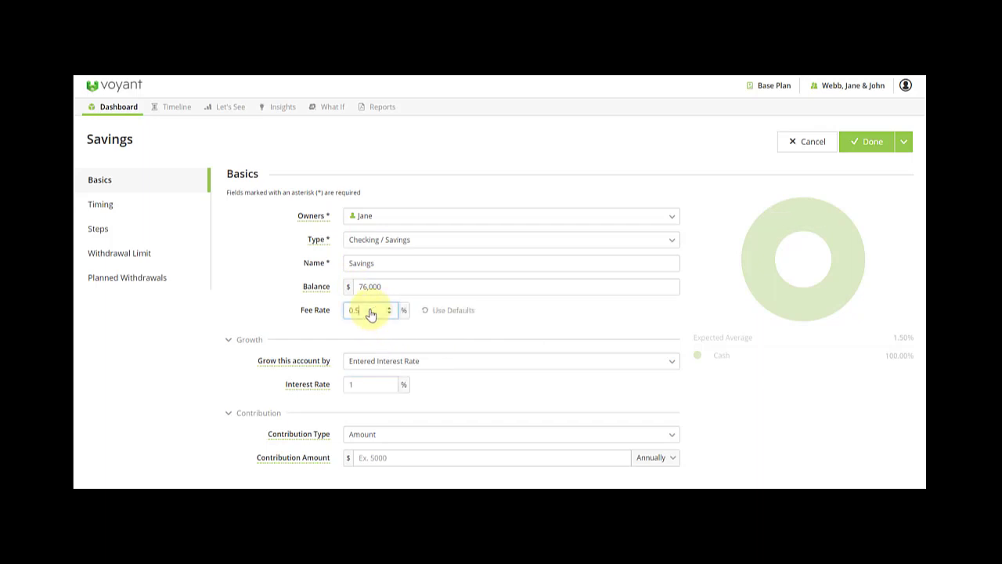
{"action": "left_click_drag", "start_coordinate": [371, 313], "coordinate": [335, 320]}
{"action": "type", "text": "0"}
{"action": "left_click", "coordinate": [357, 383]}
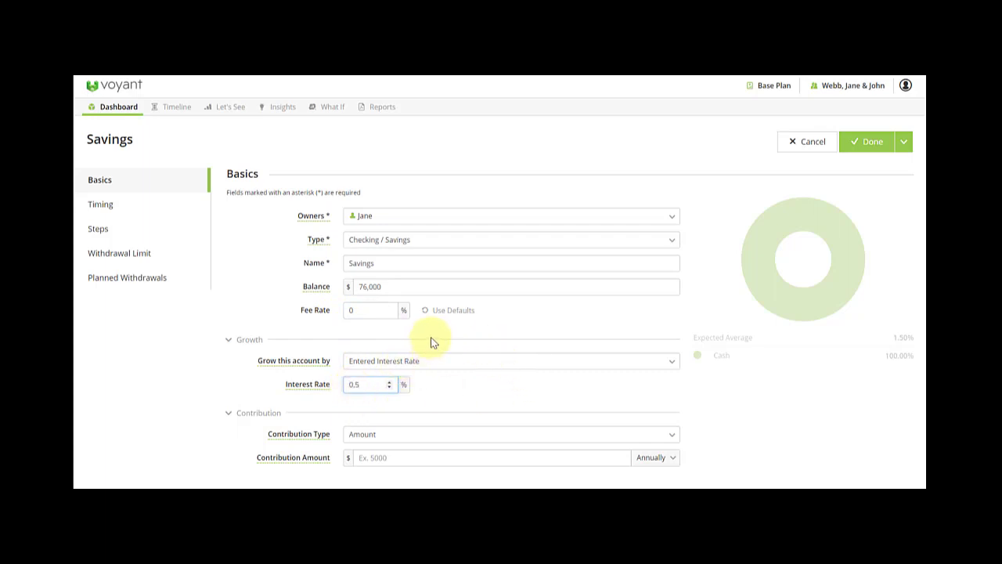
{"action": "left_click", "coordinate": [881, 143]}
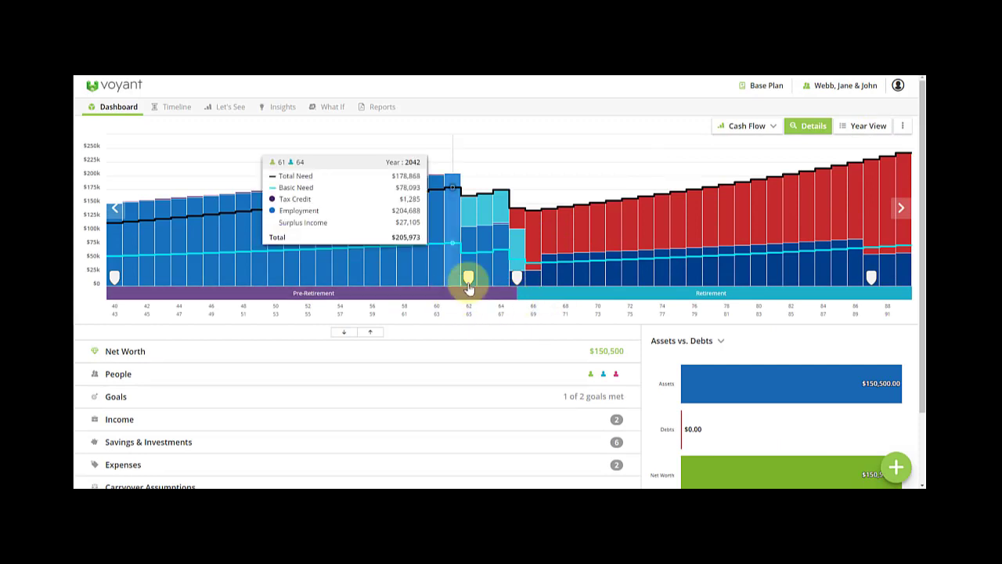
{"action": "left_click_drag", "start_coordinate": [469, 288], "coordinate": [522, 286]}
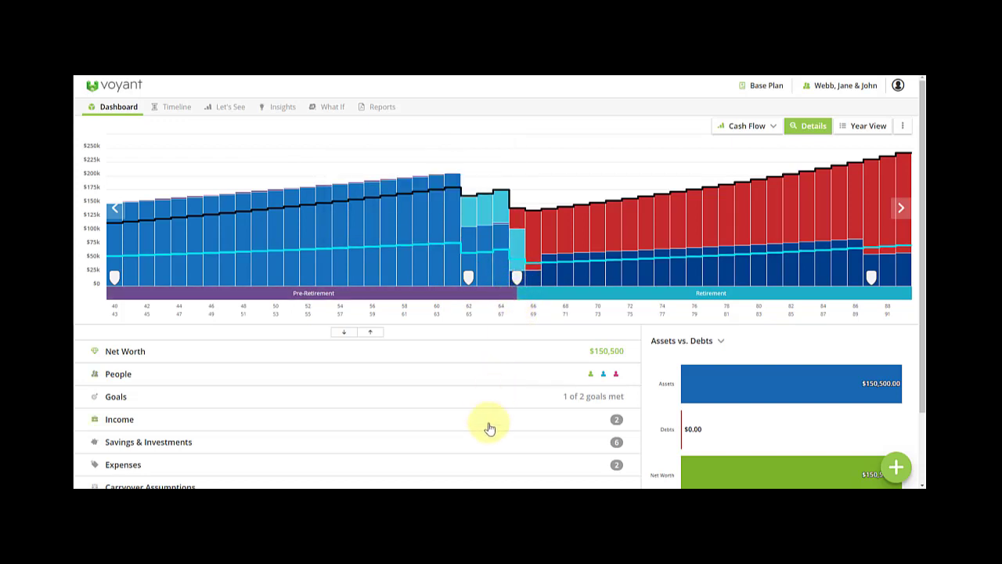
{"action": "scroll", "coordinate": [487, 415], "scroll_direction": "down", "scroll_amount": 2}
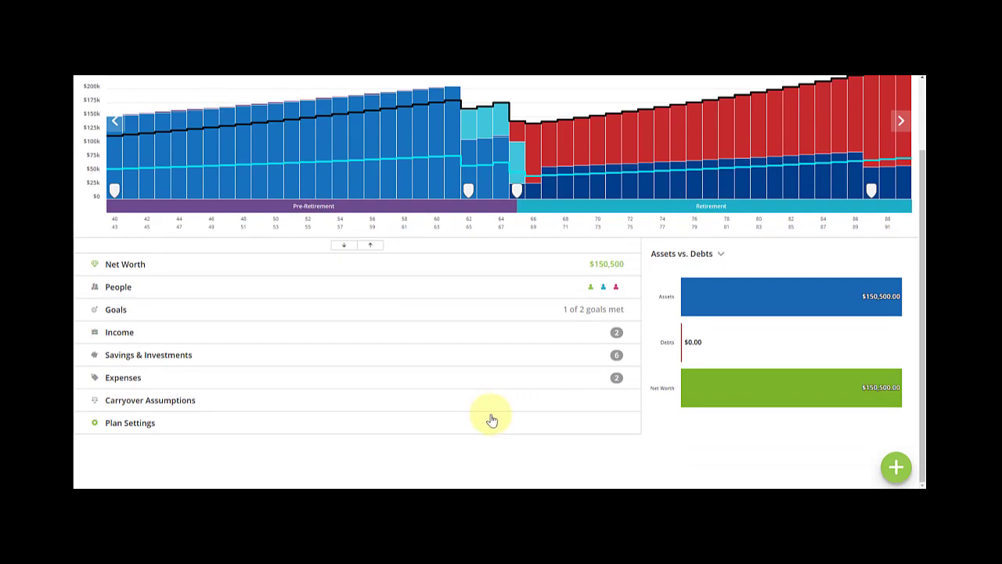
Add a superannuation account named 'Jane's Accumulation Super' with an $80,000 concessional balance.
{"action": "left_click", "coordinate": [900, 473]}
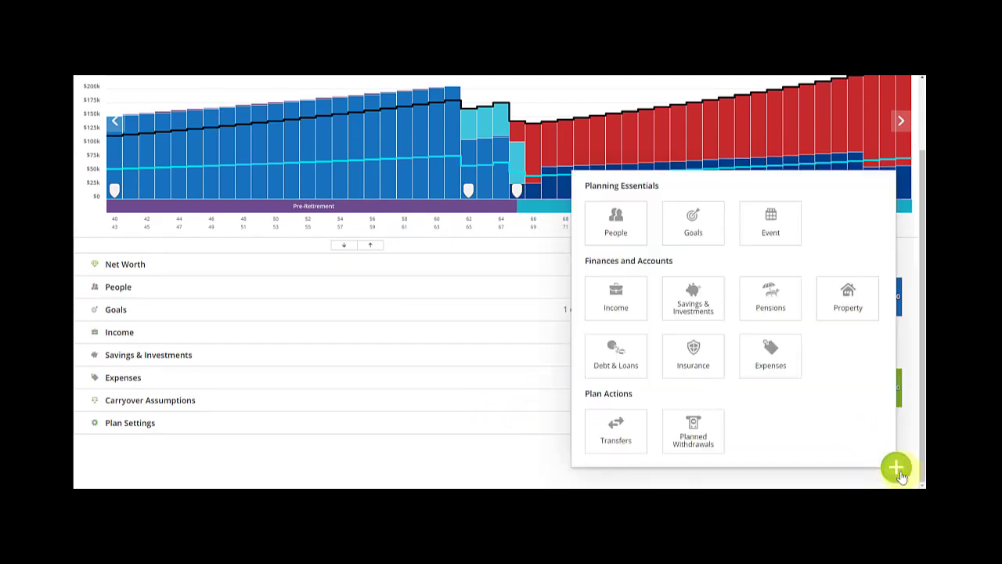
{"action": "left_click", "coordinate": [770, 301]}
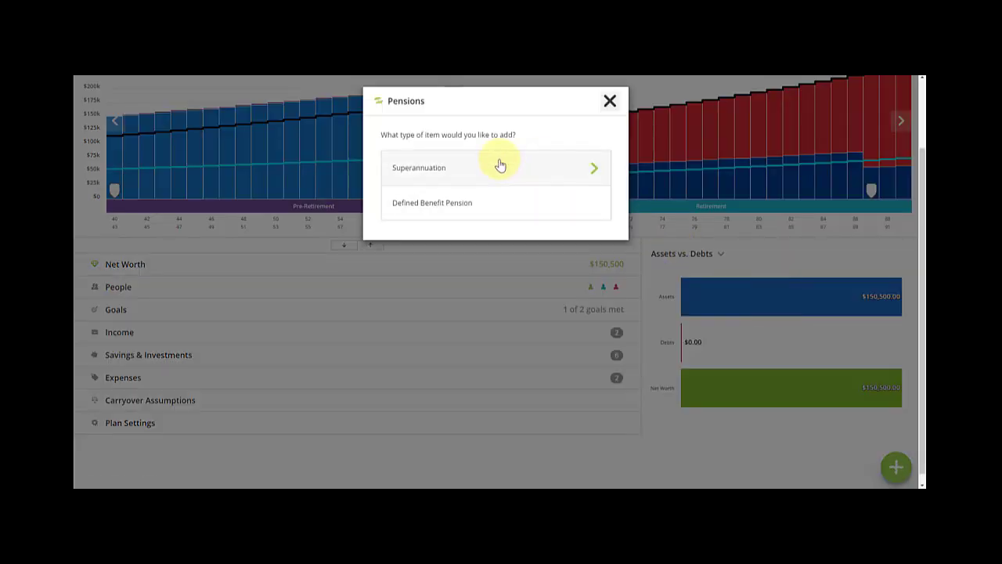
{"action": "left_click", "coordinate": [491, 170]}
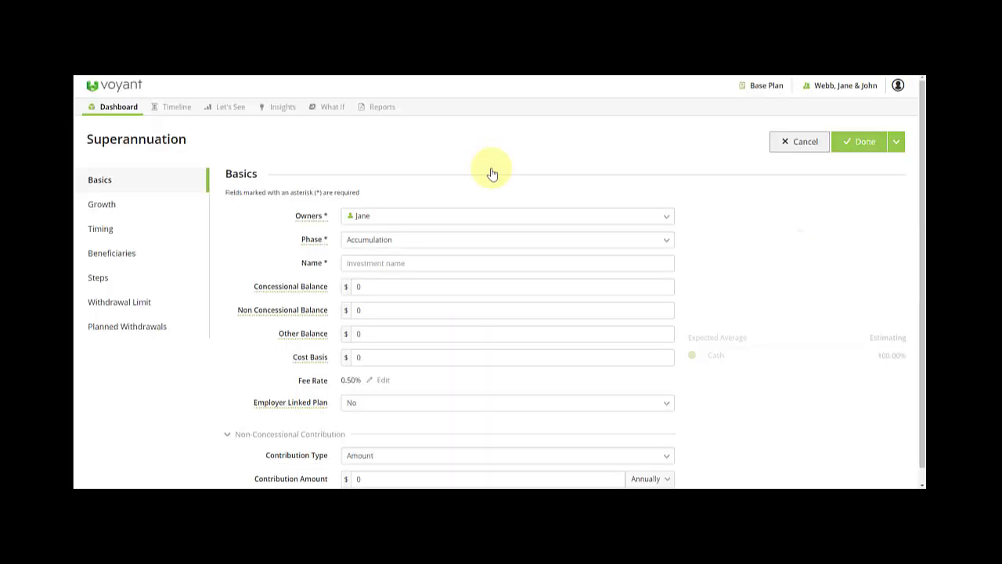
{"action": "left_click", "coordinate": [395, 264]}
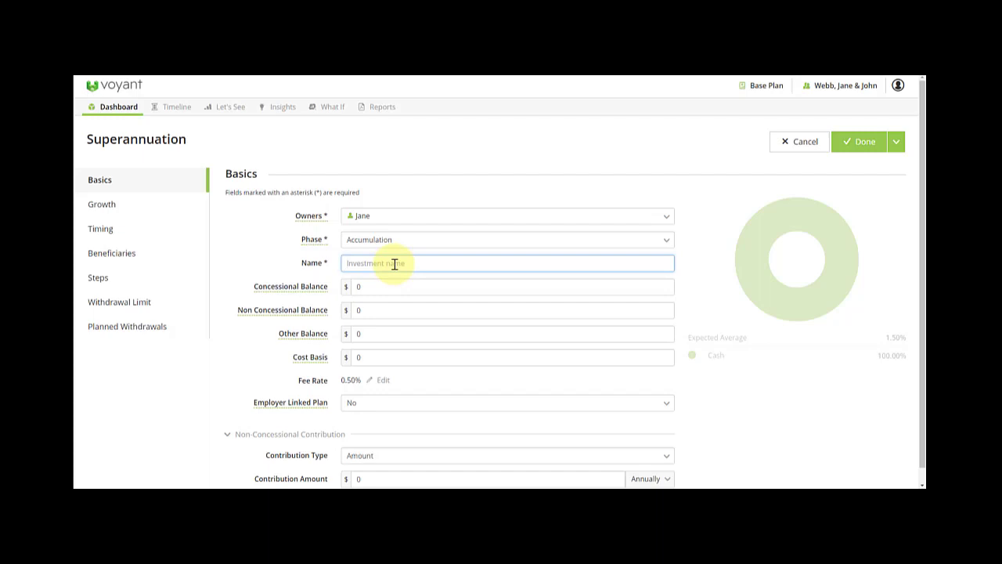
{"action": "type", "text": "Jane's"}
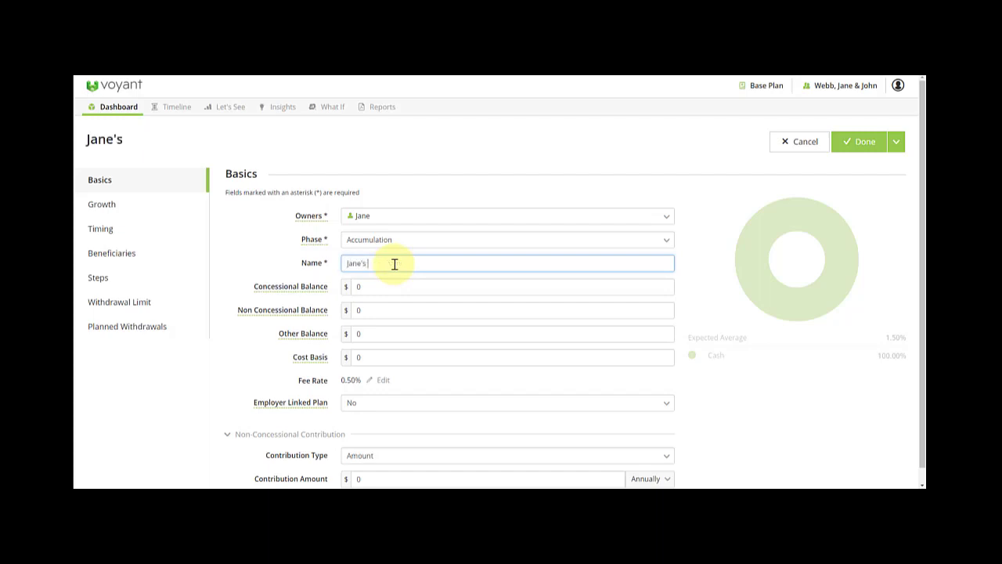
{"action": "type", "text": " Accumulation"}
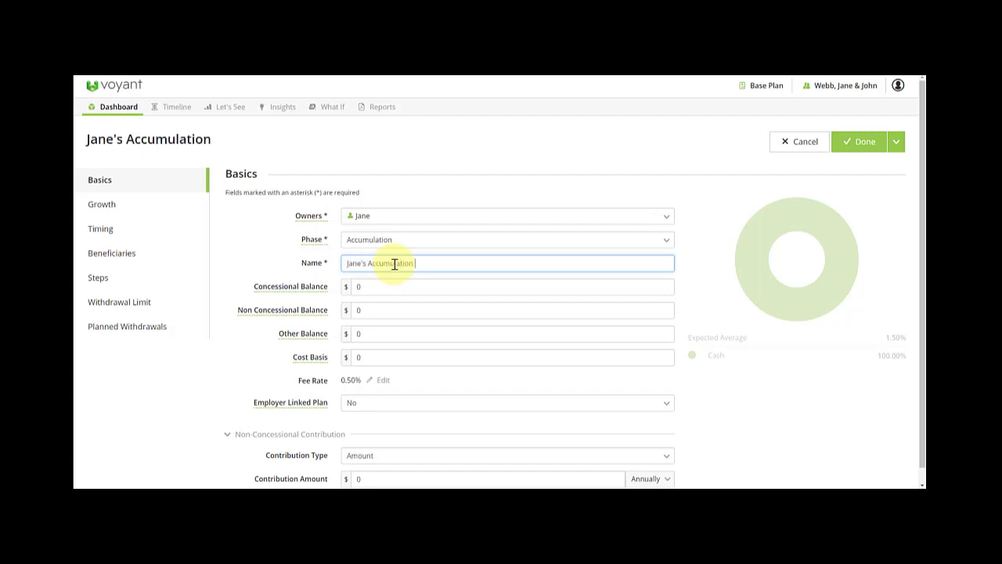
{"action": "type", "text": " Super"}
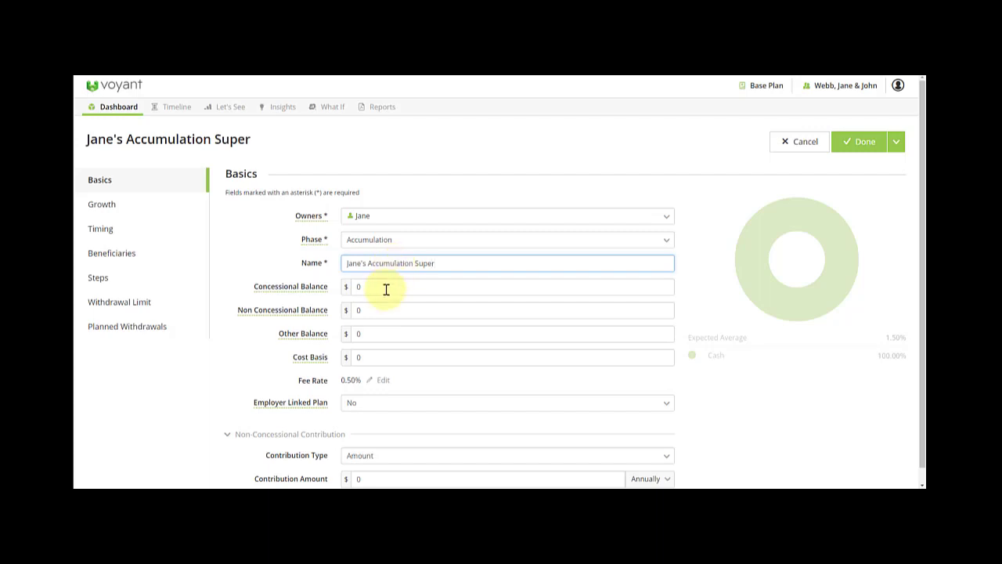
{"action": "left_click", "coordinate": [360, 292]}
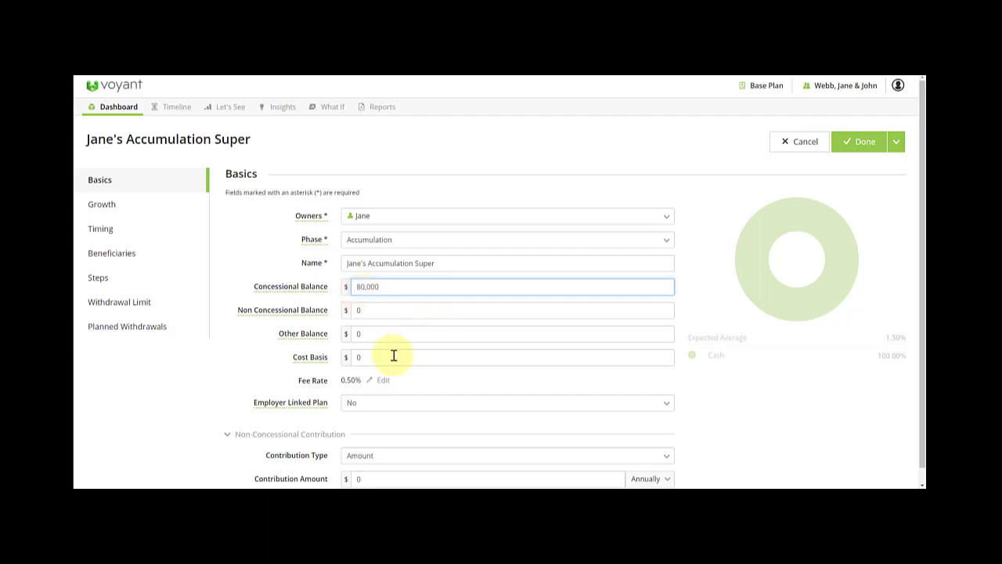
{"action": "left_click", "coordinate": [361, 357]}
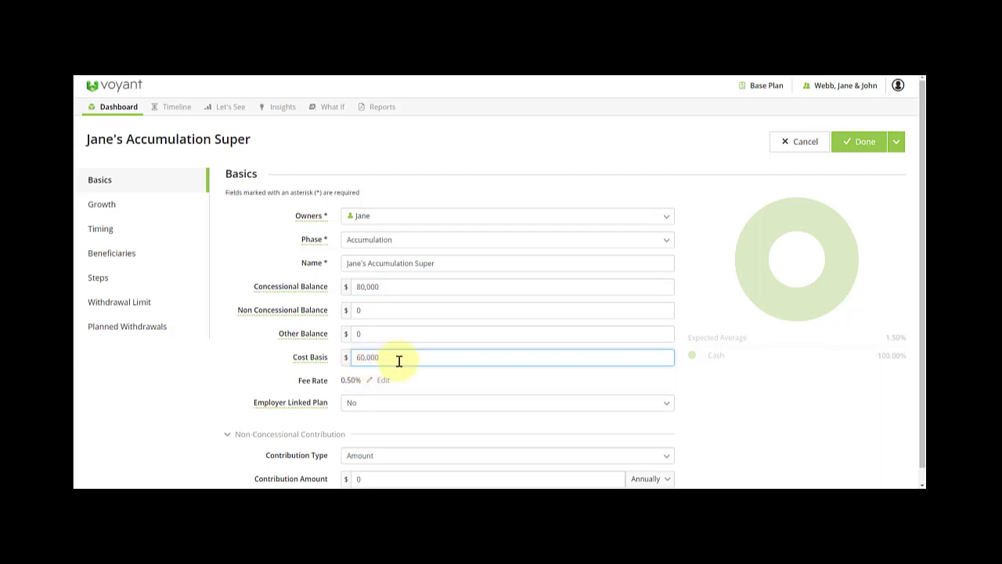
{"action": "scroll", "coordinate": [398, 360], "scroll_direction": "down", "scroll_amount": 1}
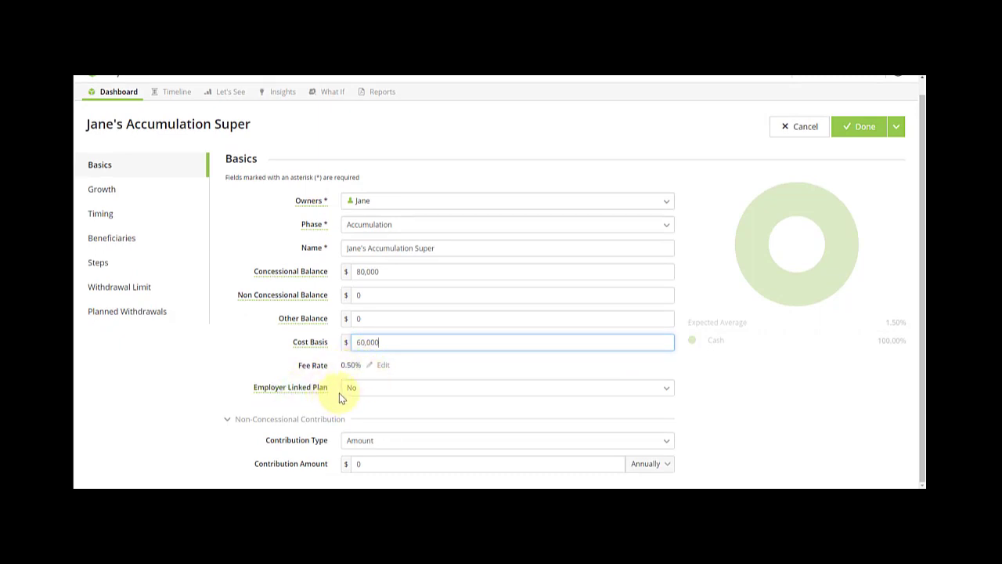
Make it an employer-linked plan tied to Jane's Earning with a 12,000 salary sacrifice contribution.
{"action": "left_click", "coordinate": [354, 388]}
{"action": "left_click", "coordinate": [364, 402]}
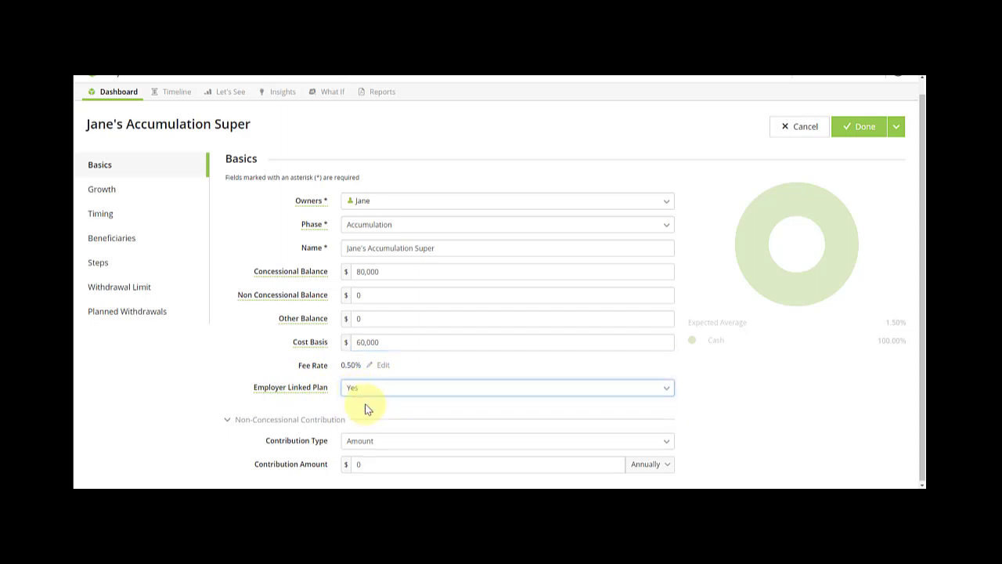
{"action": "left_click", "coordinate": [372, 413]}
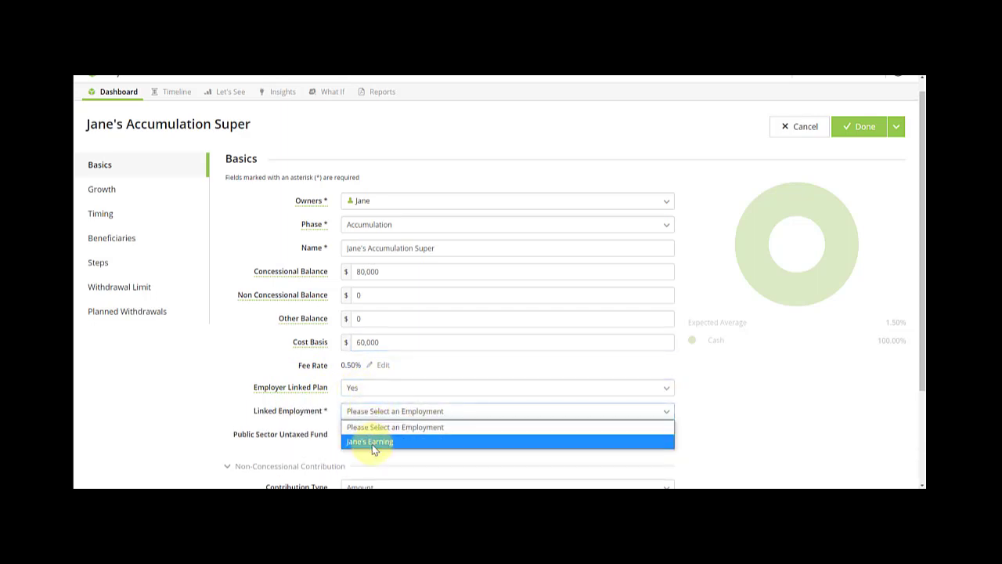
{"action": "left_click", "coordinate": [371, 443]}
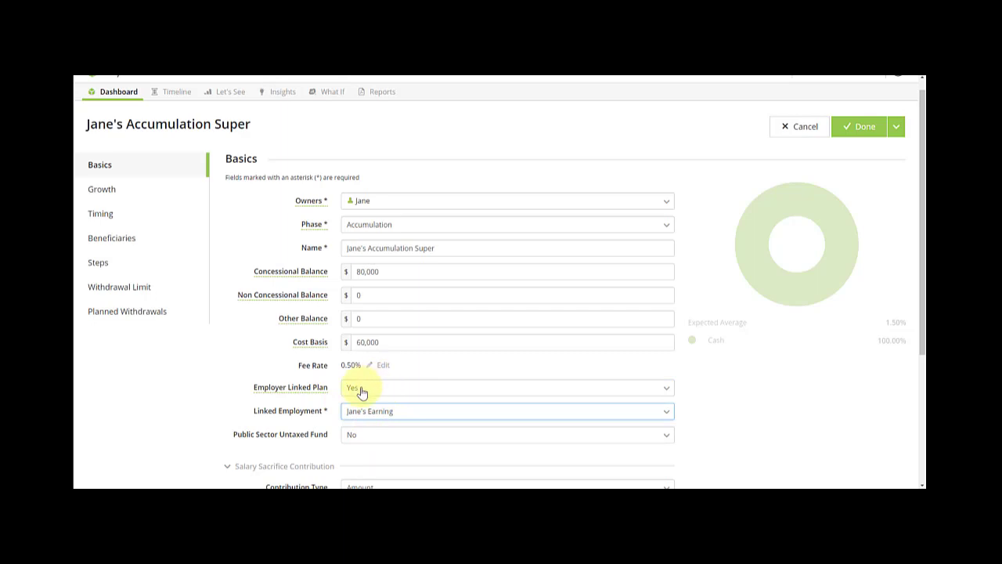
{"action": "scroll", "coordinate": [399, 395], "scroll_direction": "down", "scroll_amount": 2}
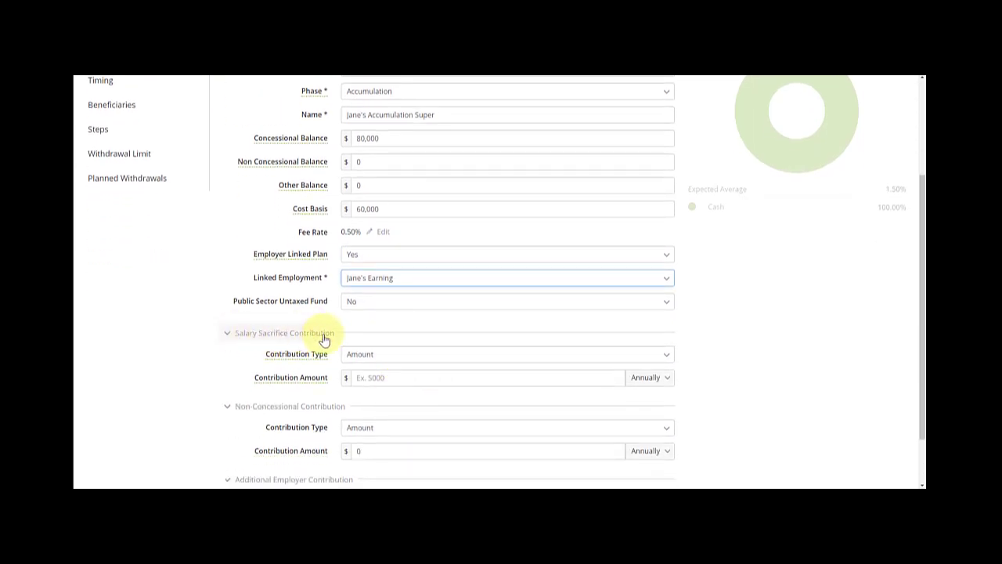
{"action": "left_click", "coordinate": [373, 379]}
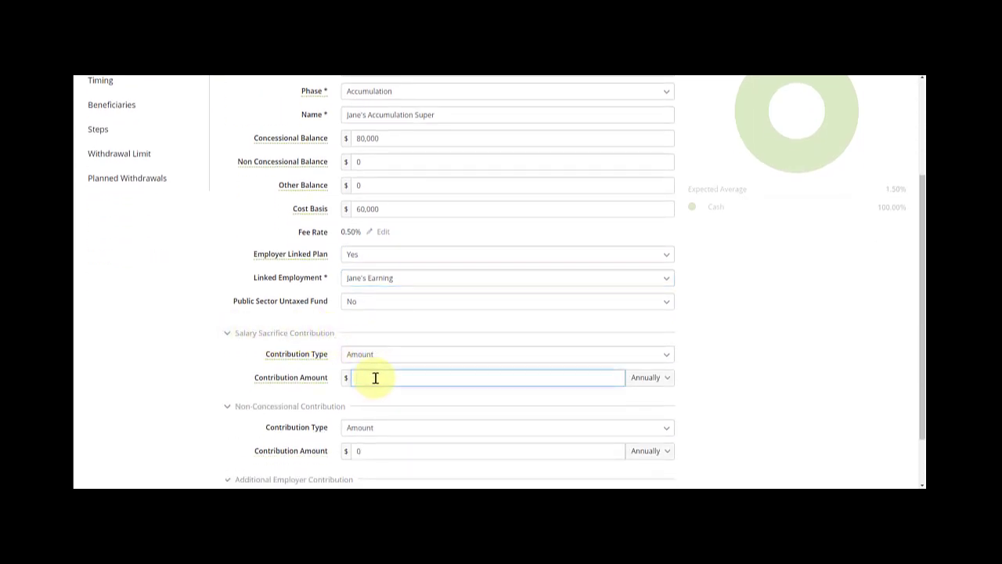
{"action": "type", "text": "12"}
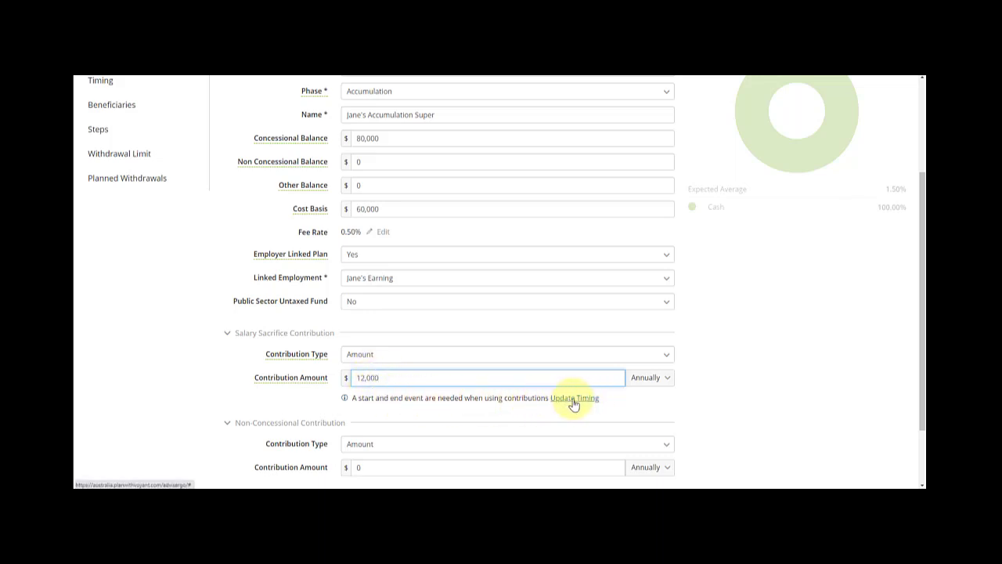
{"action": "scroll", "coordinate": [436, 370], "scroll_direction": "up", "scroll_amount": 1}
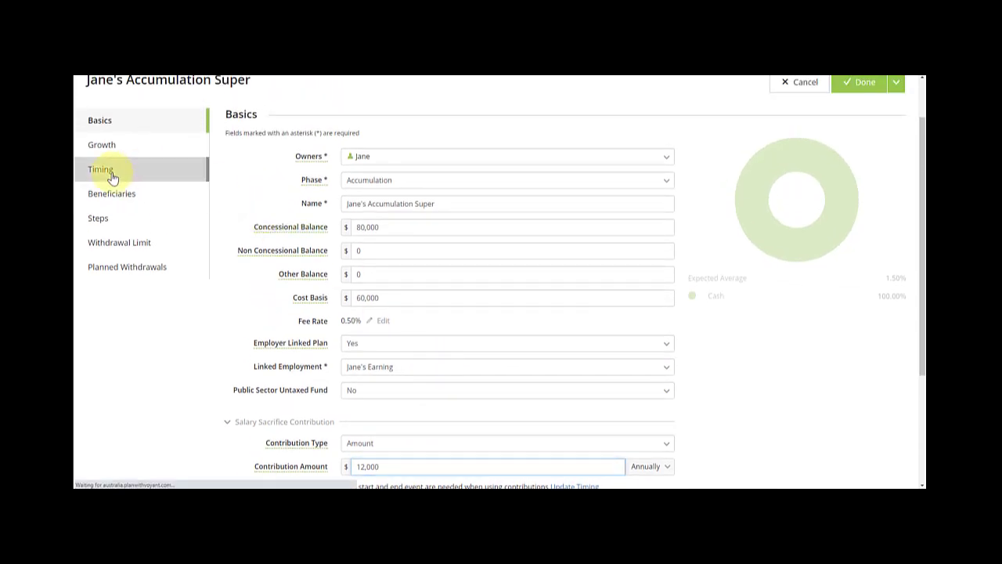
Run Jane's contributions from Plan Start to her Retirement, then Save + Add Another.
{"action": "left_click", "coordinate": [110, 174]}
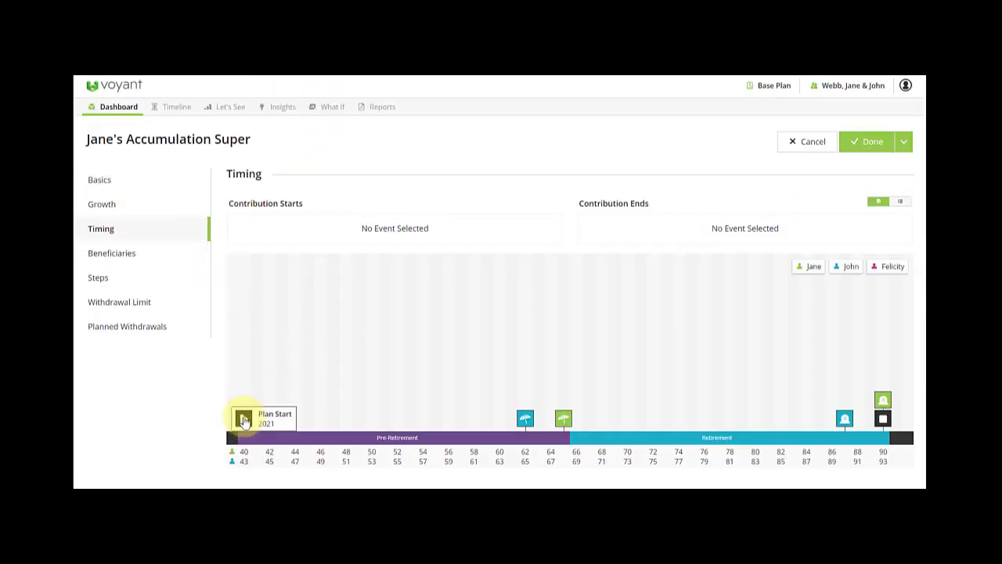
{"action": "left_click_drag", "start_coordinate": [241, 421], "coordinate": [267, 228]}
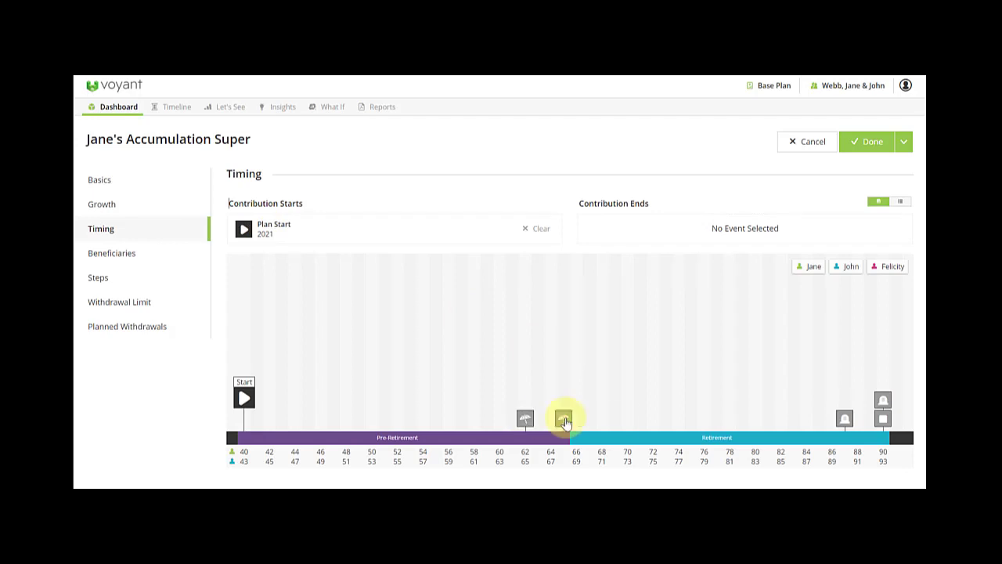
{"action": "left_click", "coordinate": [564, 420]}
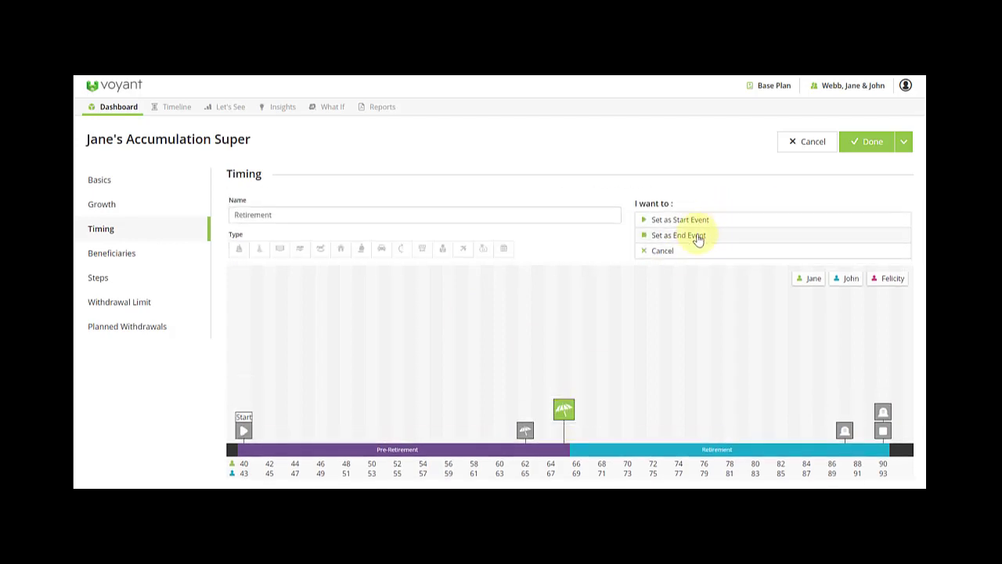
{"action": "left_click", "coordinate": [698, 237]}
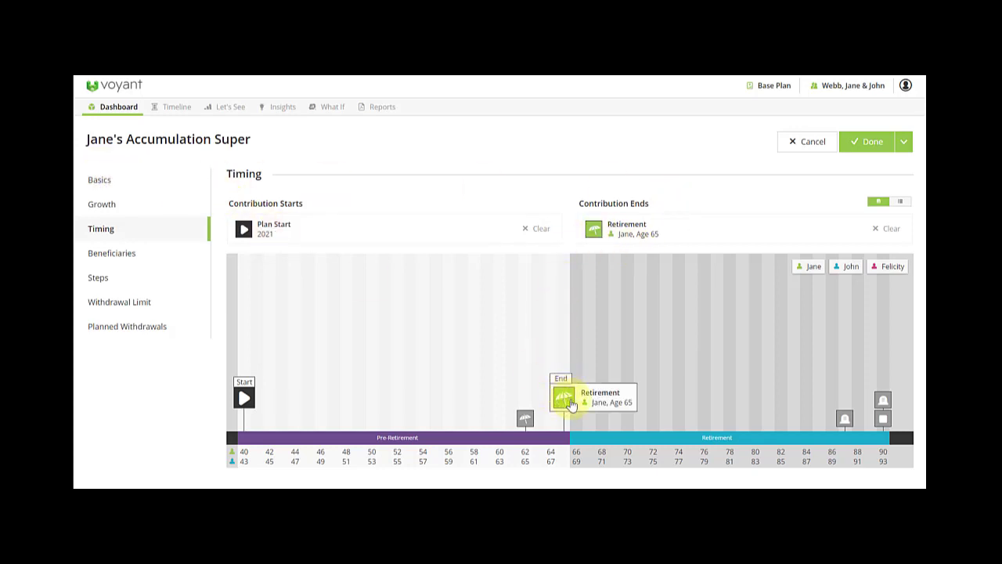
{"action": "left_click", "coordinate": [902, 148]}
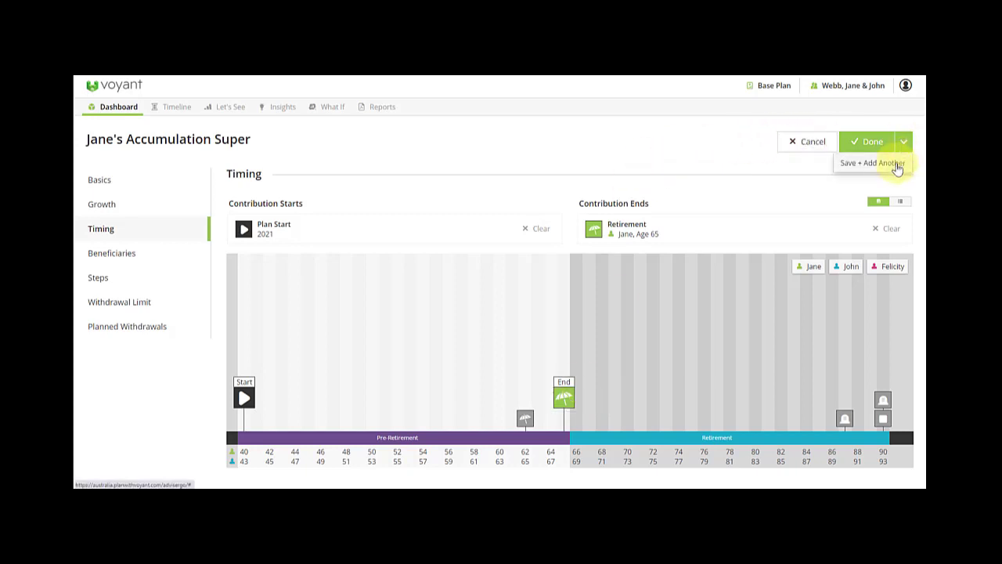
{"action": "left_click", "coordinate": [897, 166]}
Make John the owner and name the super 'John's Accumulation Super'.
{"action": "left_click", "coordinate": [427, 220]}
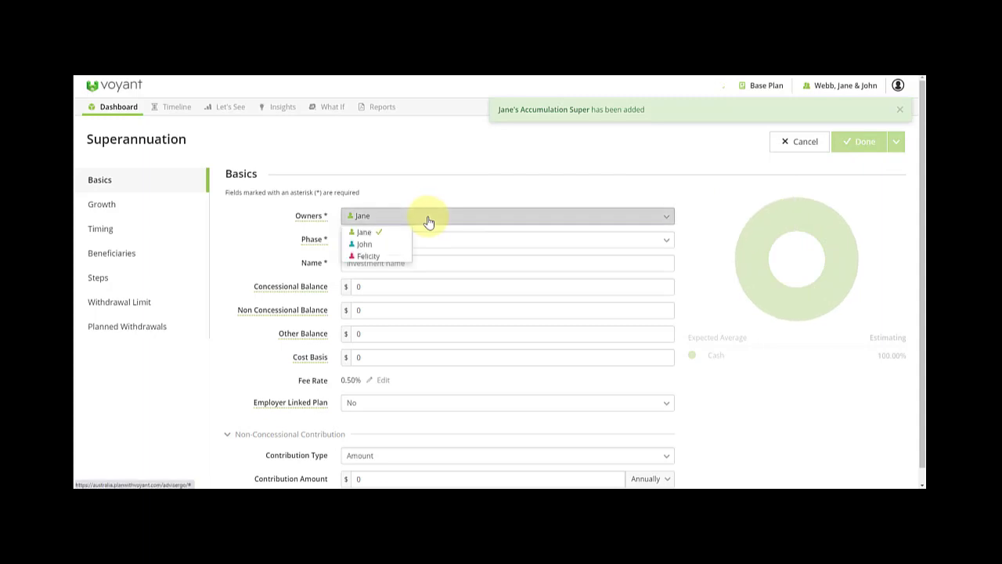
{"action": "left_click", "coordinate": [365, 244]}
{"action": "left_click", "coordinate": [378, 263]}
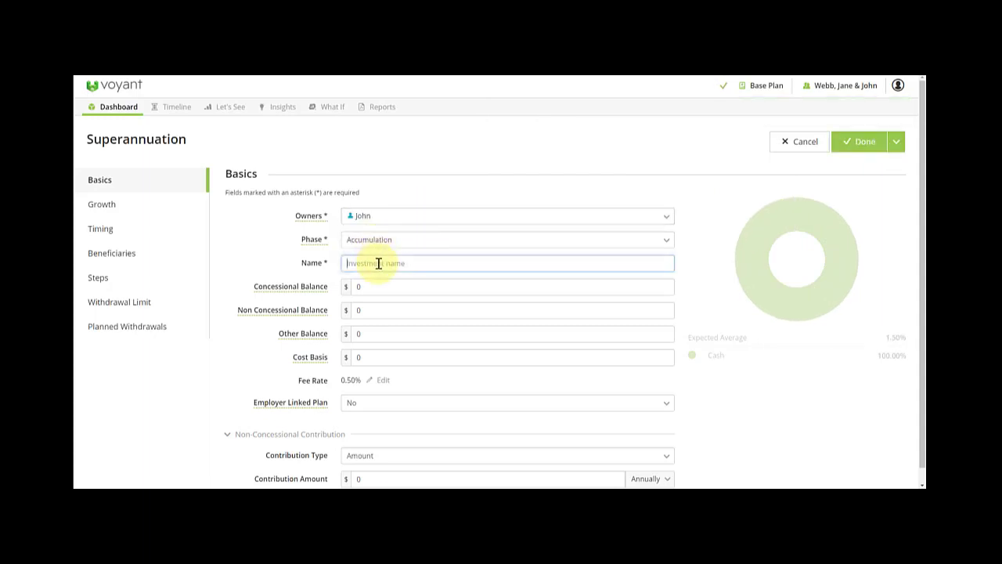
{"action": "type", "text": "John's Accumluation"}
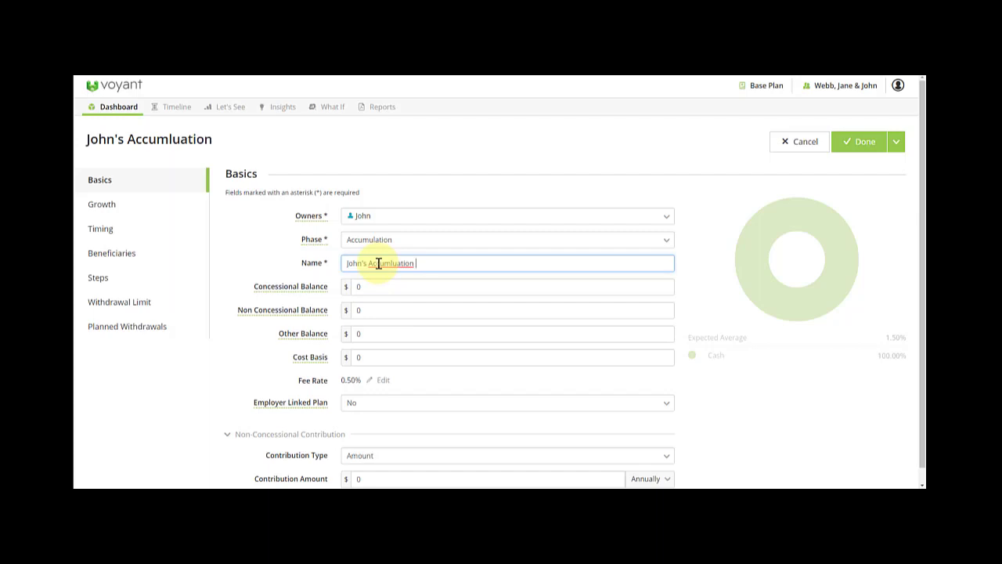
{"action": "type", "text": " Puper"}
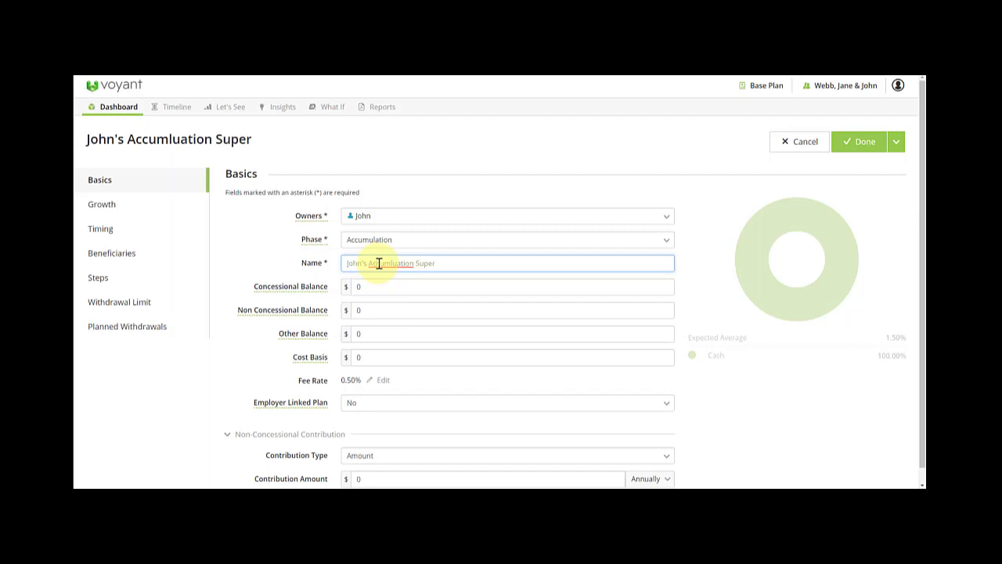
{"action": "right_click", "coordinate": [380, 263]}
{"action": "left_click", "coordinate": [428, 269]}
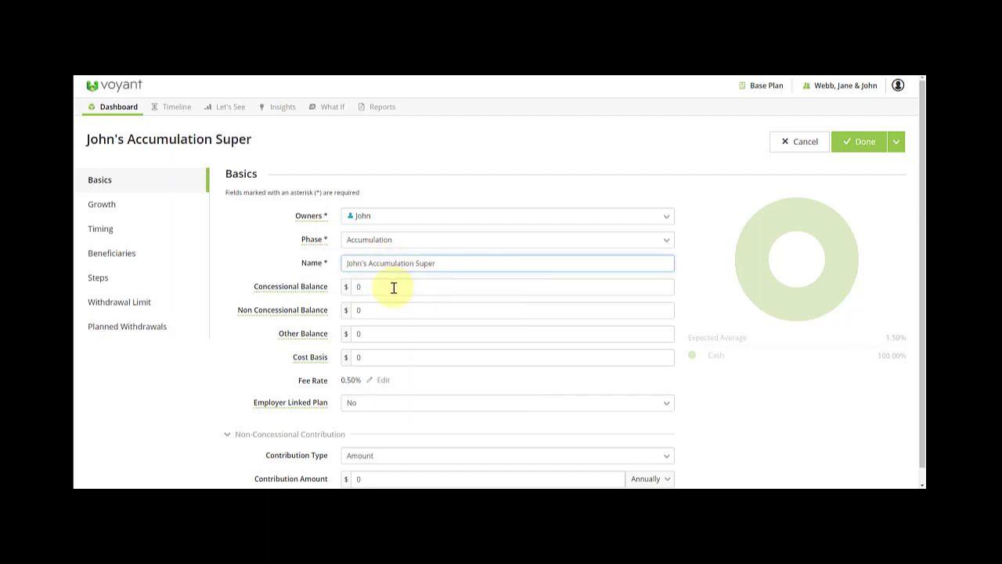
Enter a 100,000 concessional balance and the 80,000 cost basis.
{"action": "left_click", "coordinate": [358, 289]}
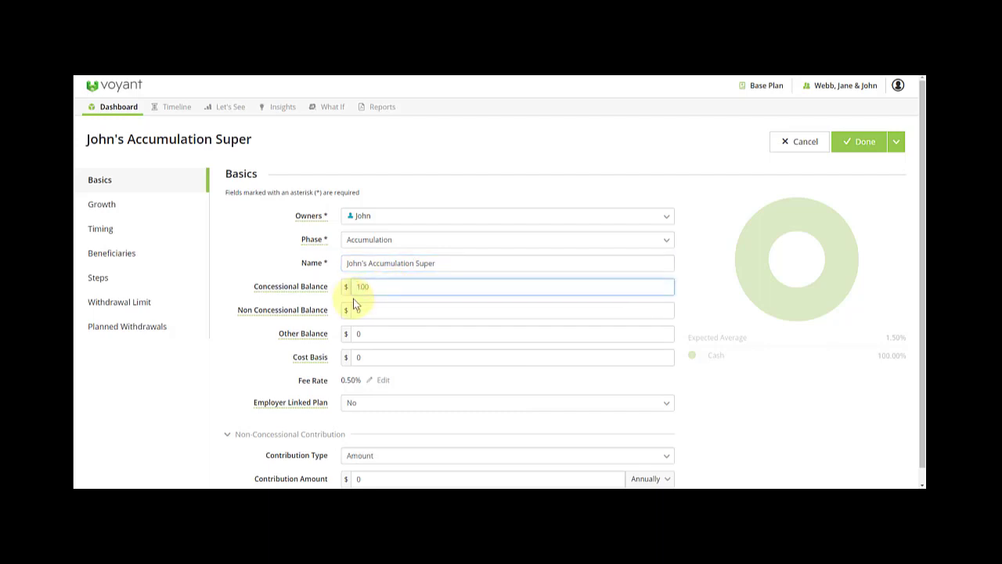
{"action": "type", "text": "100,000"}
{"action": "left_click", "coordinate": [686, 360]}
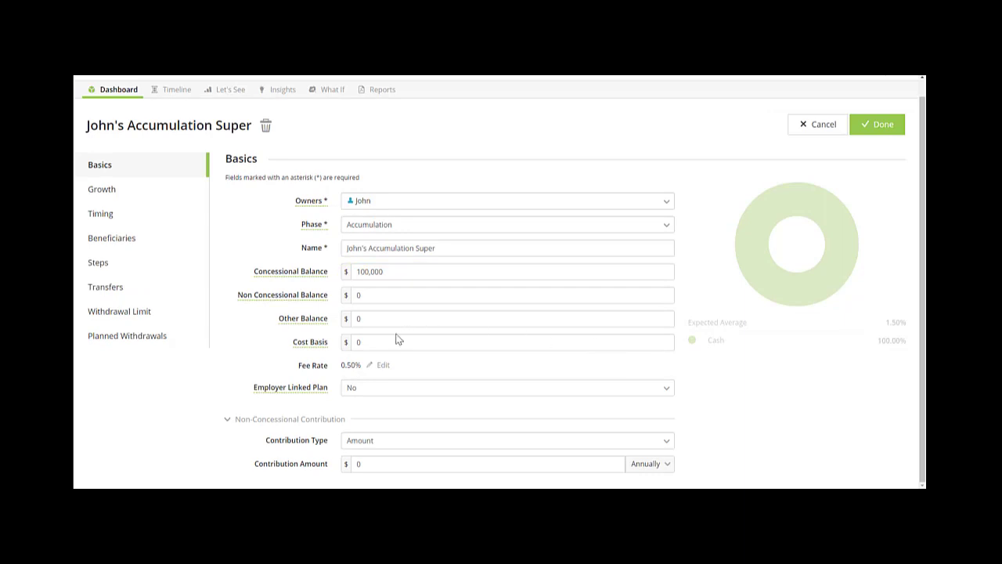
{"action": "left_click", "coordinate": [362, 339]}
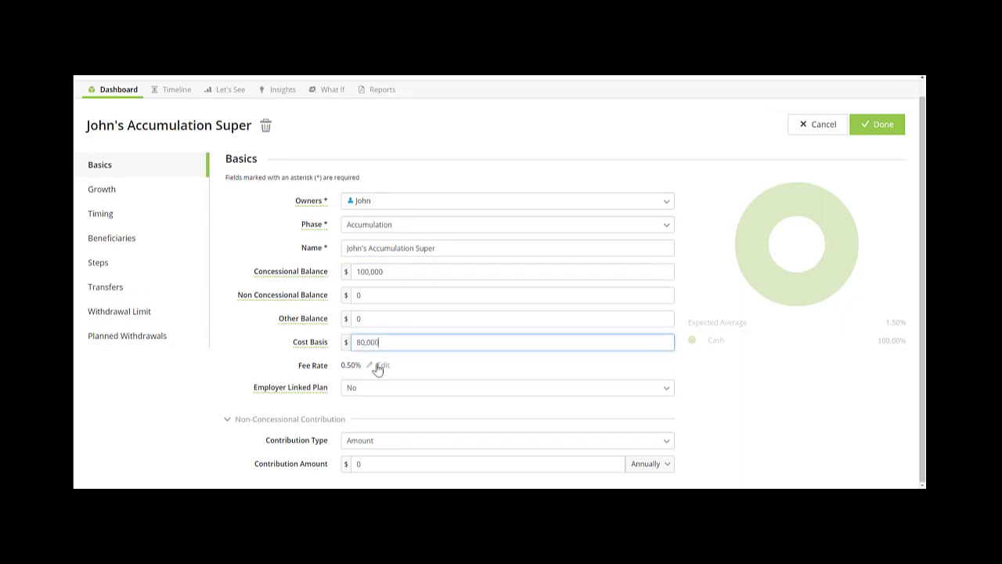
Mark the super as employer-linked to John's earnings and fill the salary sacrifice amount.
{"action": "left_click", "coordinate": [371, 391]}
{"action": "left_click", "coordinate": [382, 410]}
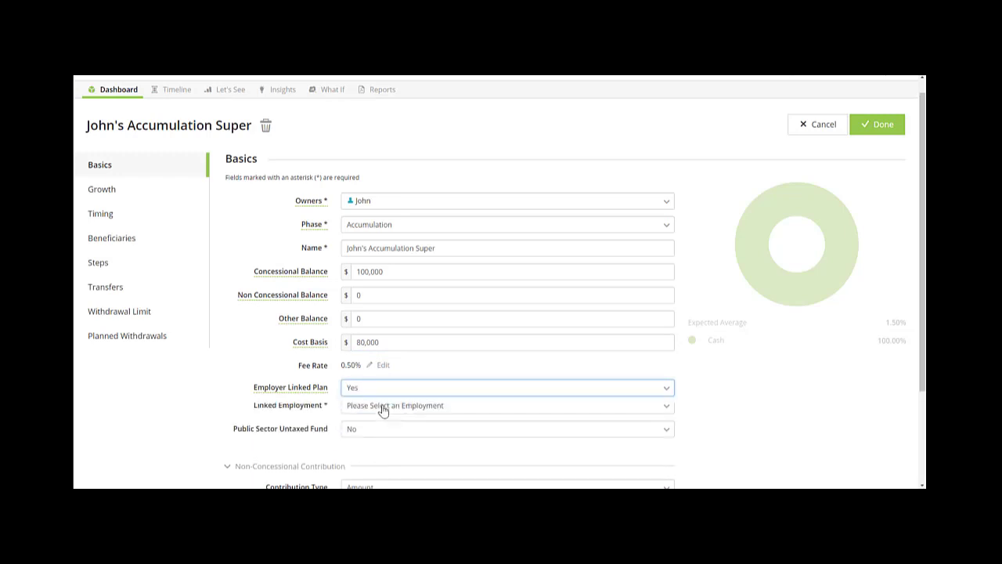
{"action": "left_click", "coordinate": [381, 410]}
{"action": "left_click", "coordinate": [383, 443]}
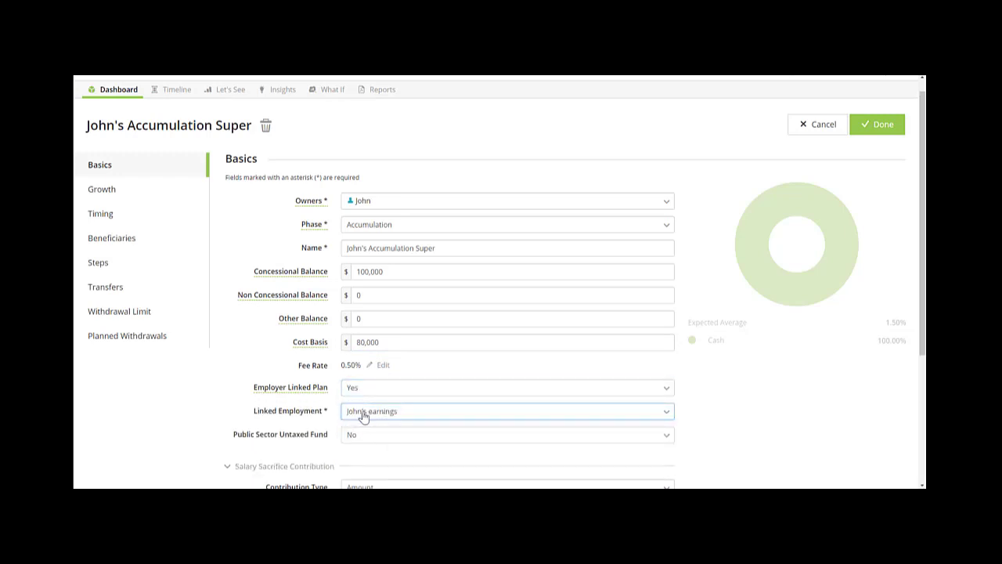
{"action": "scroll", "coordinate": [450, 425], "scroll_direction": "down", "scroll_amount": 2}
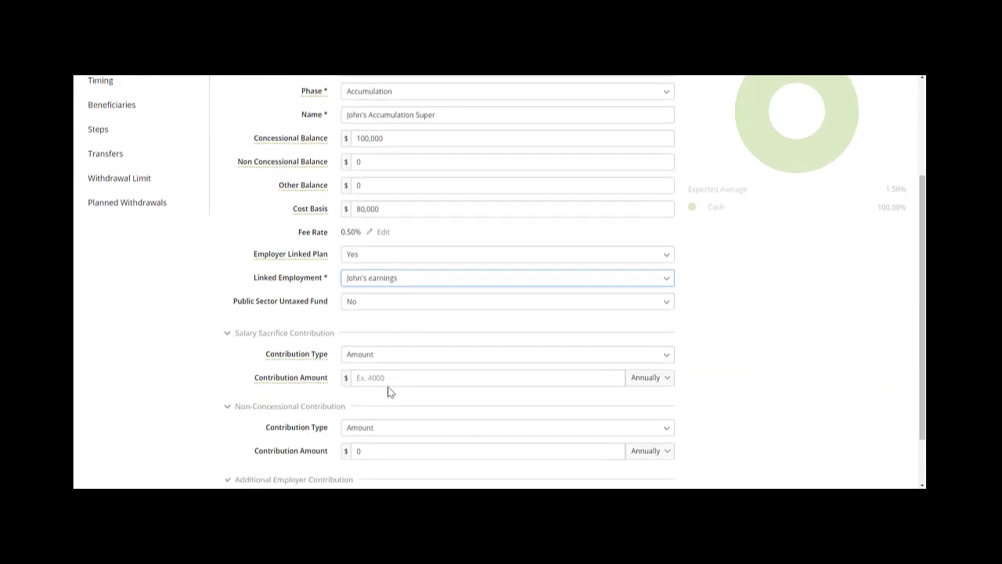
{"action": "left_click", "coordinate": [377, 379]}
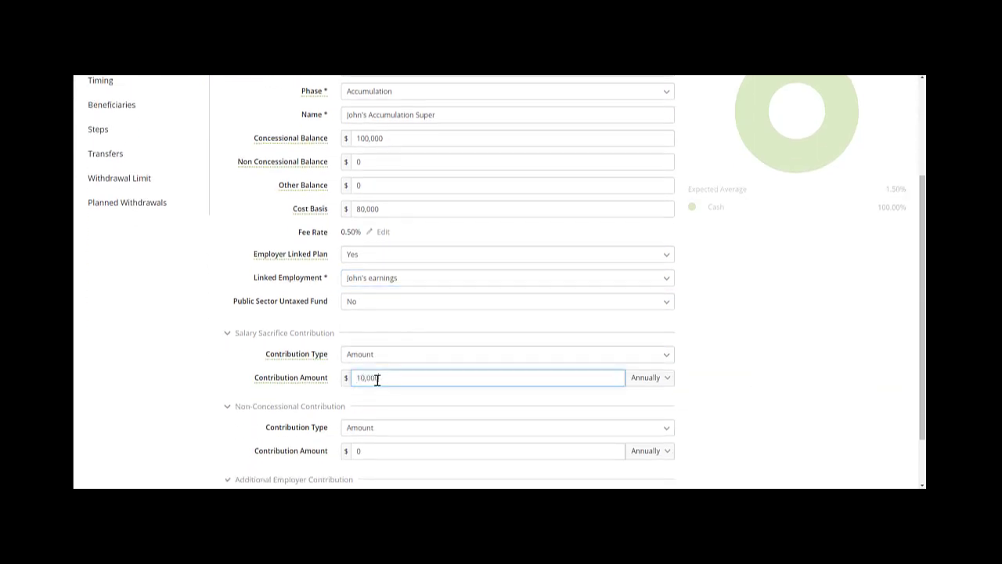
{"action": "scroll", "coordinate": [138, 228], "scroll_direction": "up", "scroll_amount": 2}
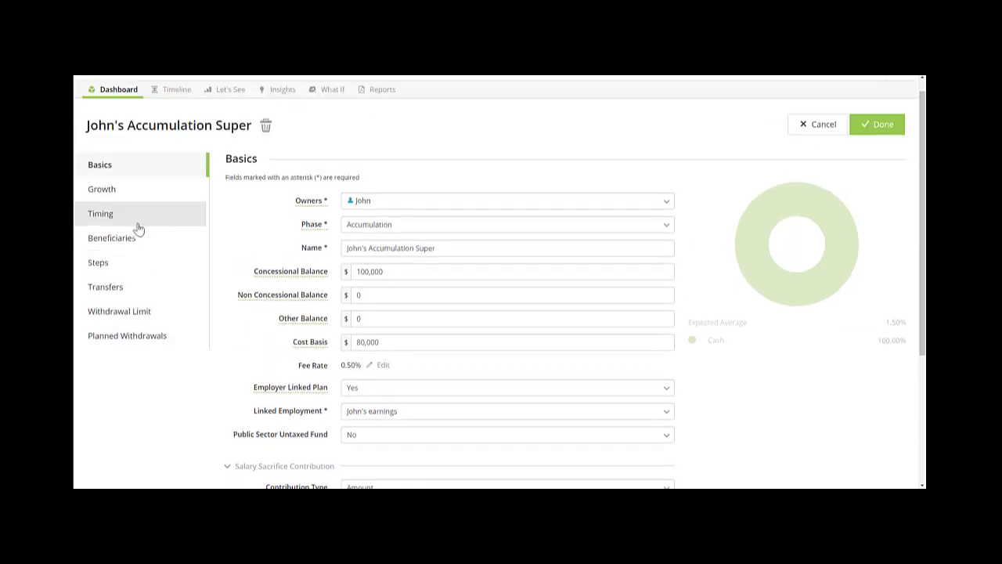
Run John's contributions from Plan Start until his retirement at 65, and review the growth rate.
{"action": "left_click", "coordinate": [138, 226]}
{"action": "left_click_drag", "start_coordinate": [244, 411], "coordinate": [266, 223]}
{"action": "mouse_move", "coordinate": [526, 418]}
{"action": "left_mouse_down"}
{"action": "mouse_move", "coordinate": [559, 297]}
{"action": "mouse_move", "coordinate": [592, 229]}
{"action": "left_mouse_up"}
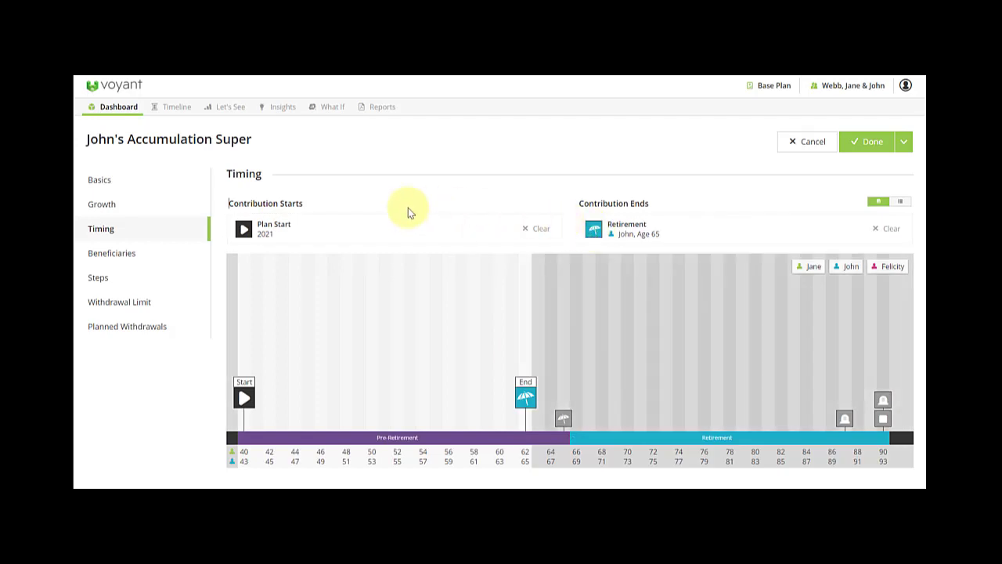
{"action": "left_click", "coordinate": [106, 209]}
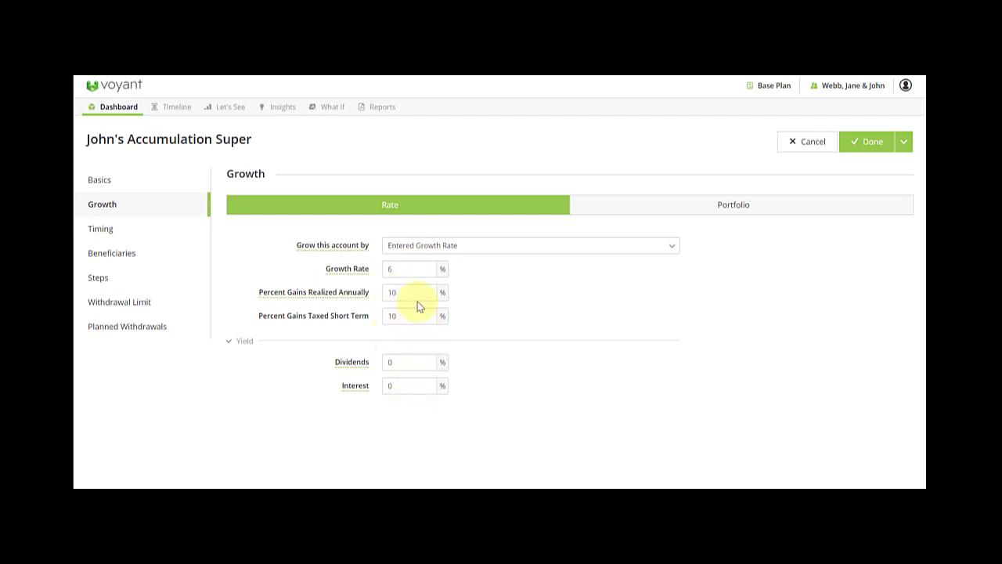
{"action": "left_click", "coordinate": [347, 271]}
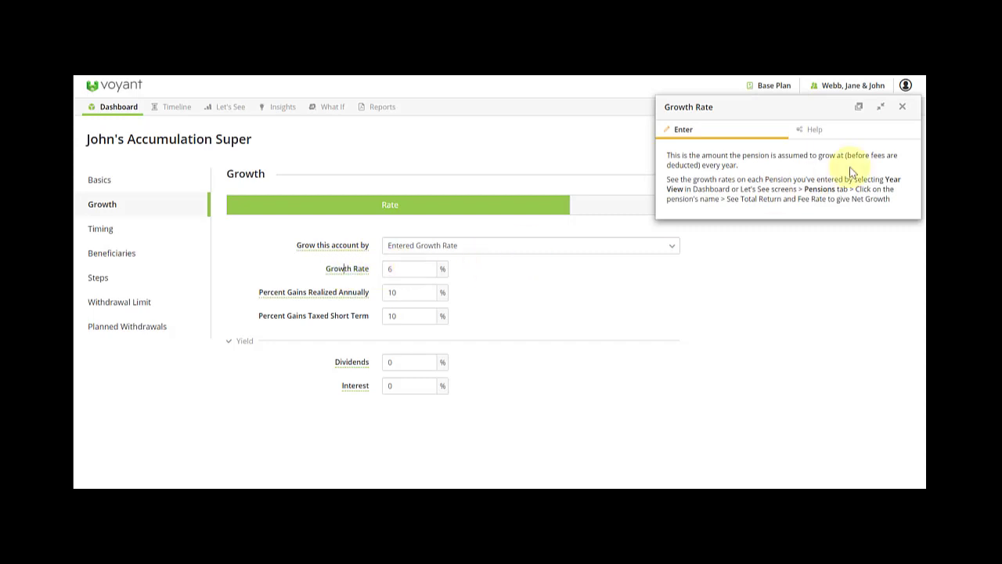
{"action": "left_click", "coordinate": [902, 110]}
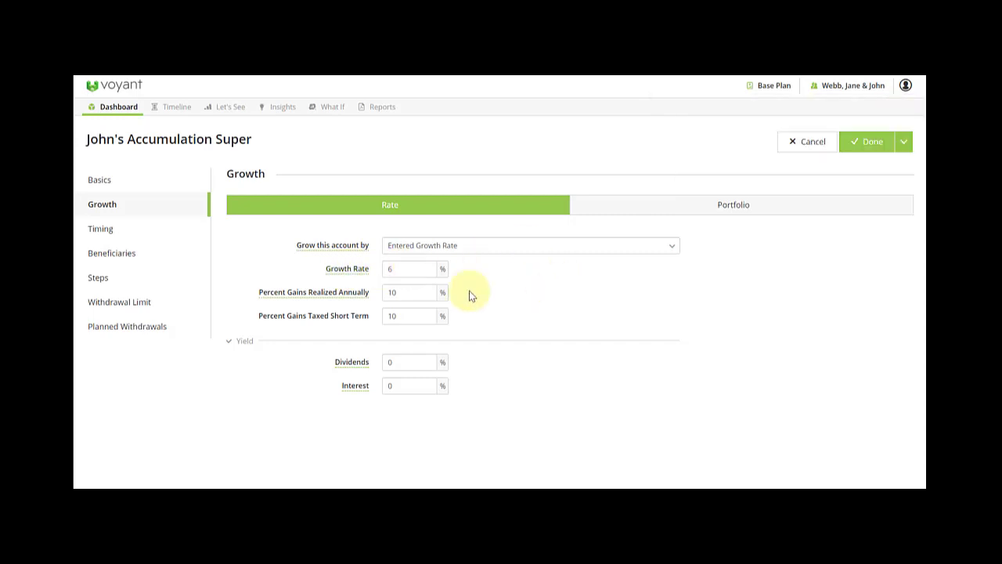
Check the Concessional Balance help on the Basics page, then Save + Add Another.
{"action": "left_click", "coordinate": [117, 188]}
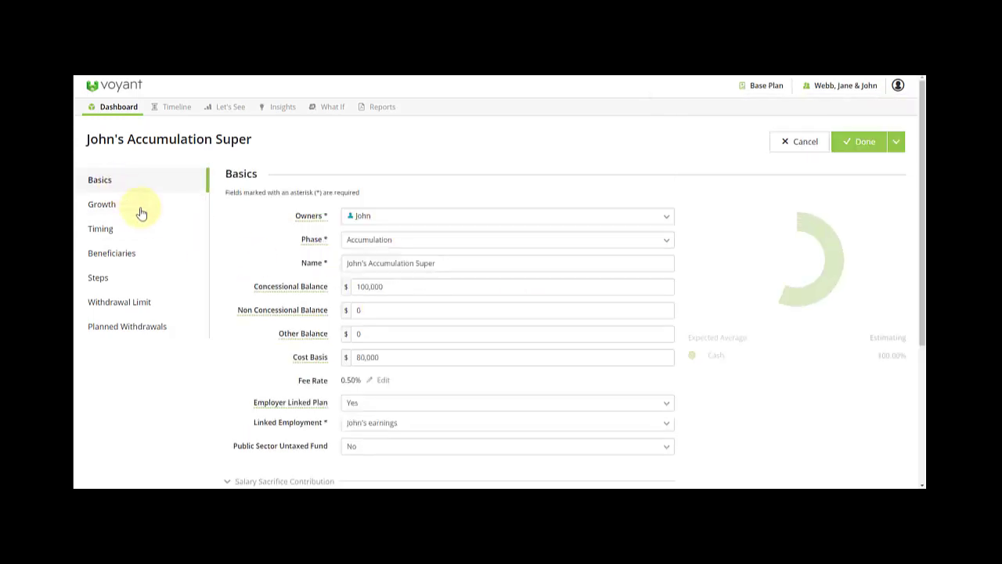
{"action": "left_click", "coordinate": [310, 289]}
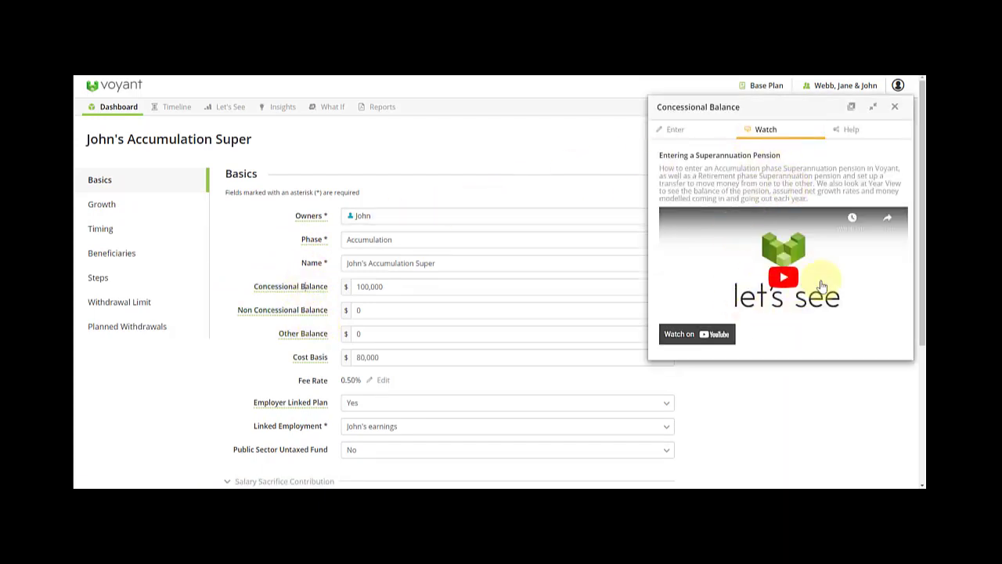
{"action": "left_click", "coordinate": [858, 131]}
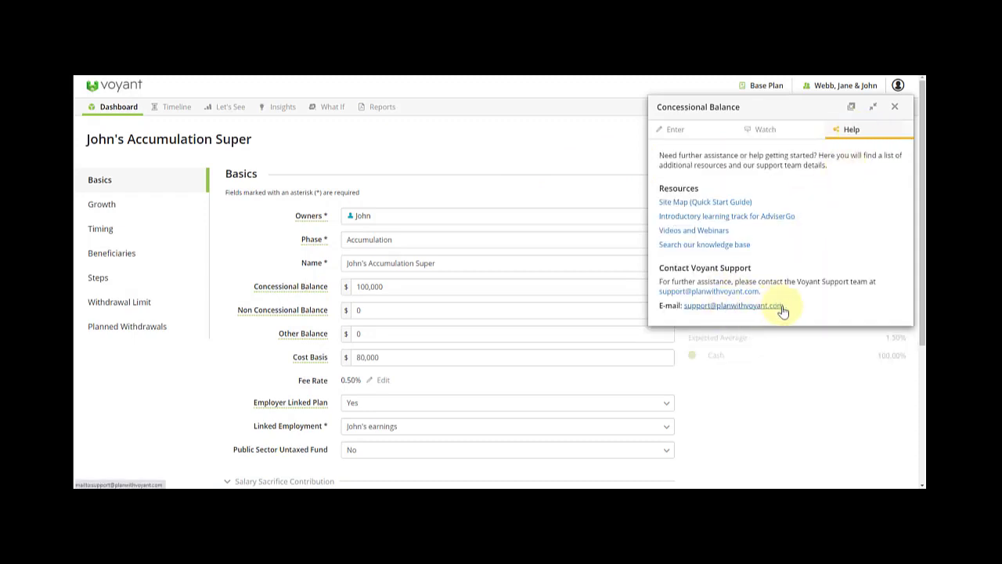
{"action": "left_click", "coordinate": [895, 106]}
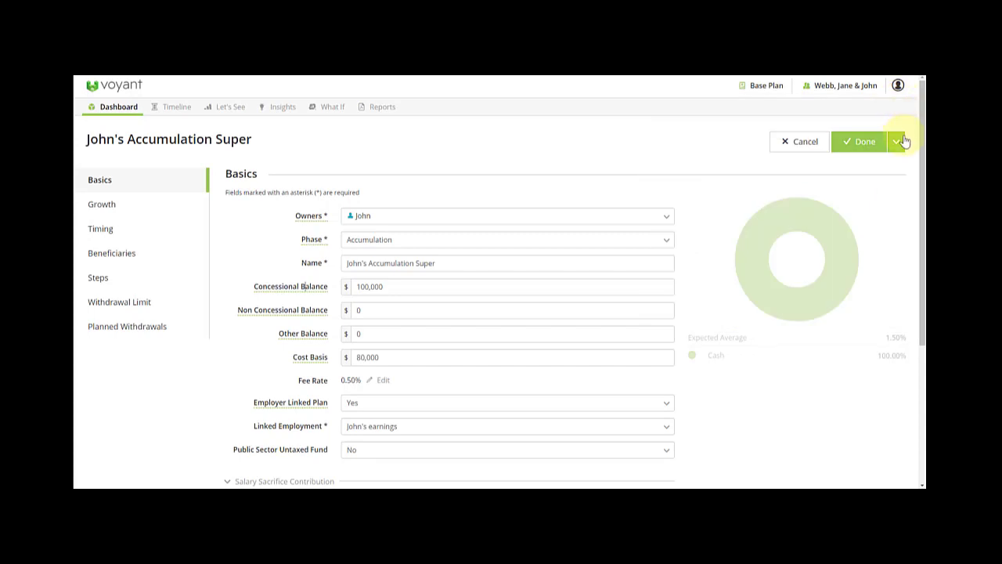
{"action": "left_click", "coordinate": [897, 143]}
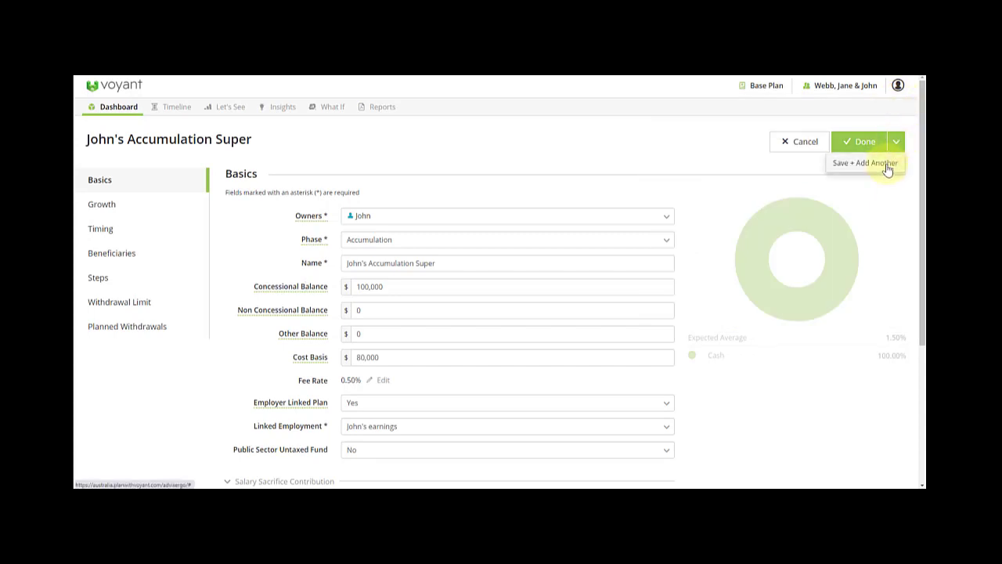
{"action": "left_click", "coordinate": [886, 170]}
Set the new super's phase to Retirement and name it 'Jane's Retirement Super'.
{"action": "left_click", "coordinate": [403, 239]}
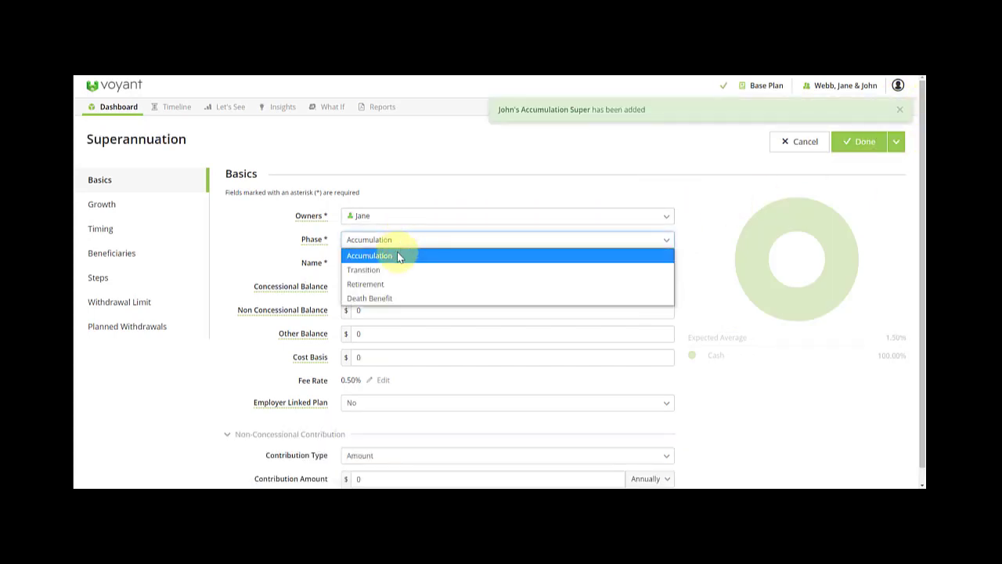
{"action": "left_click", "coordinate": [391, 285]}
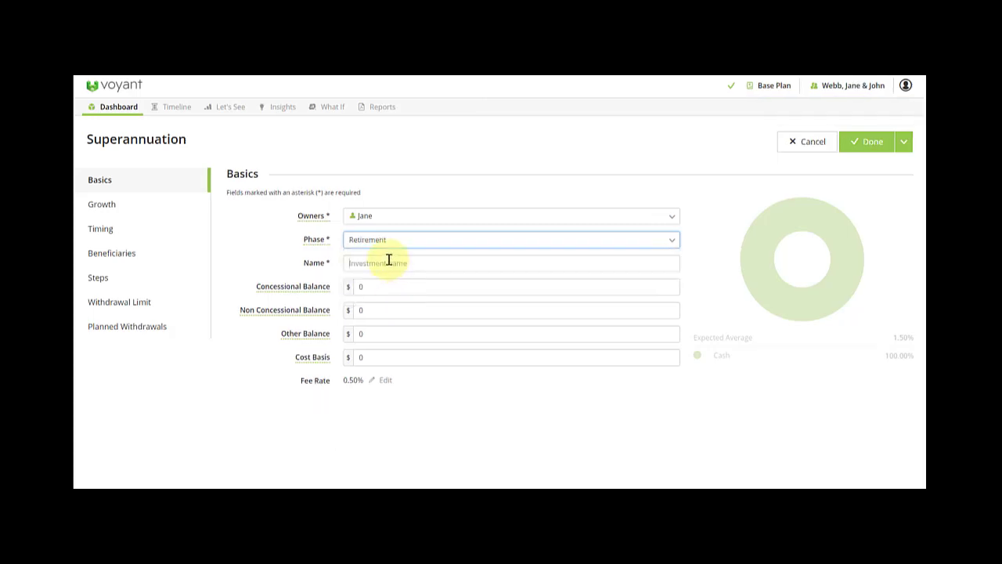
{"action": "left_click", "coordinate": [388, 261]}
{"action": "type", "text": "Jane"}
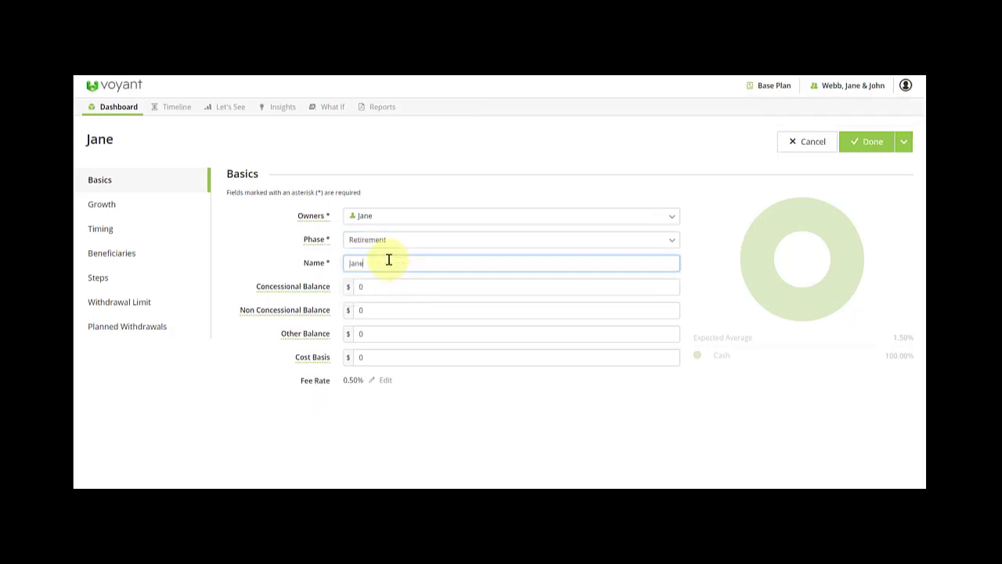
{"action": "type", "text": "'s Retirement Super"}
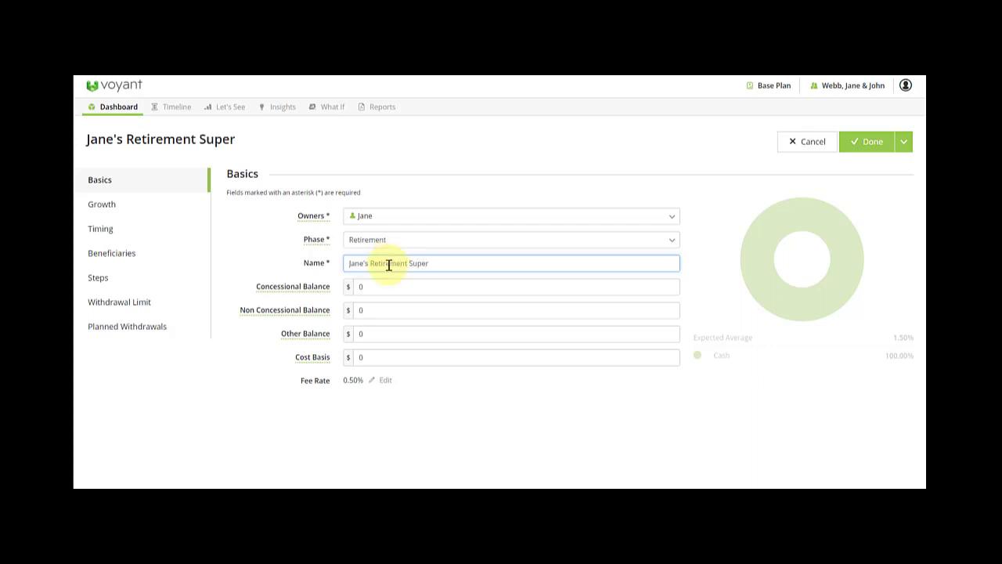
Set growth rate 5%, gains realised annually 0% and short-term taxed gains 0%.
{"action": "left_click", "coordinate": [147, 212]}
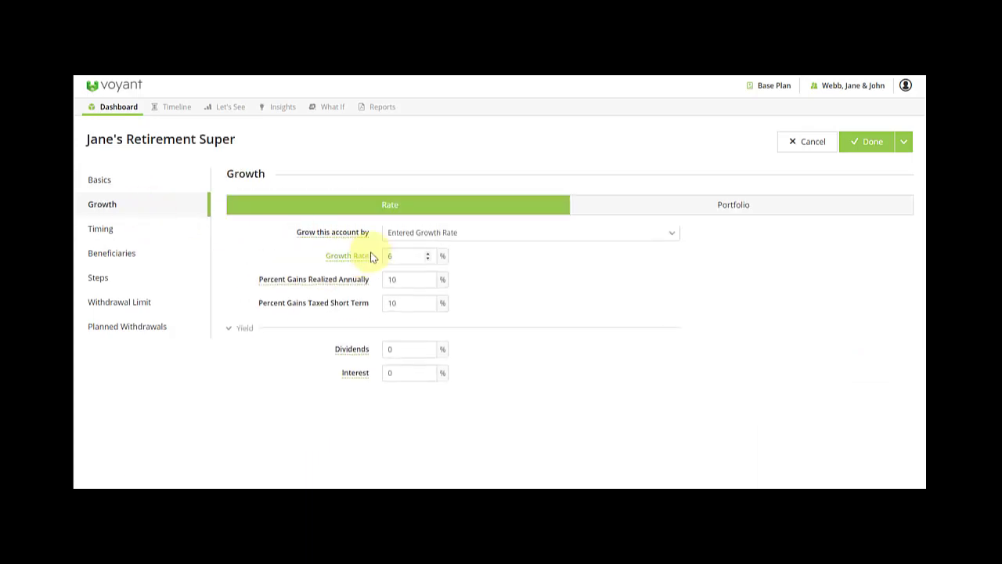
{"action": "double_click", "coordinate": [390, 268]}
{"action": "type", "text": "5"}
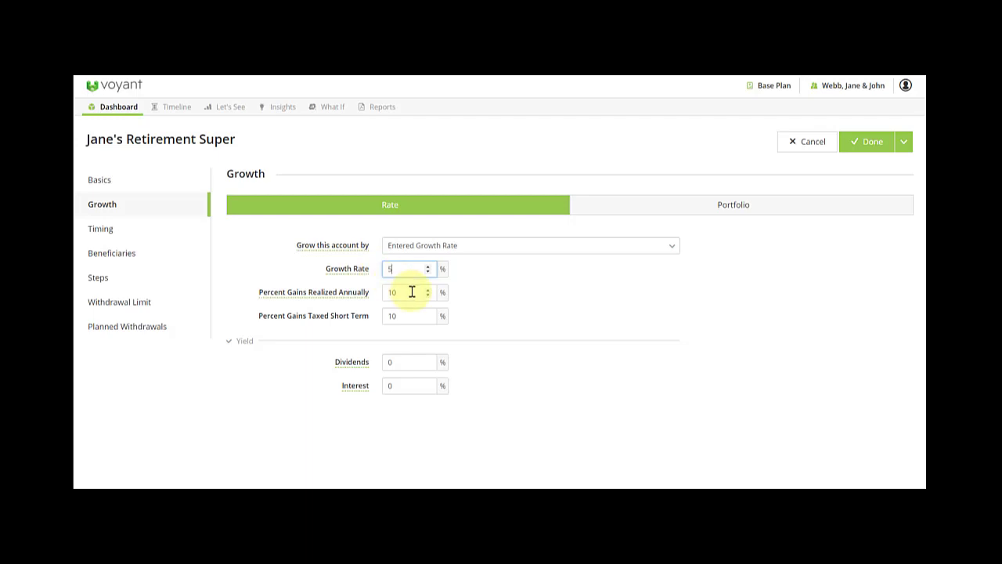
{"action": "double_click", "coordinate": [392, 292]}
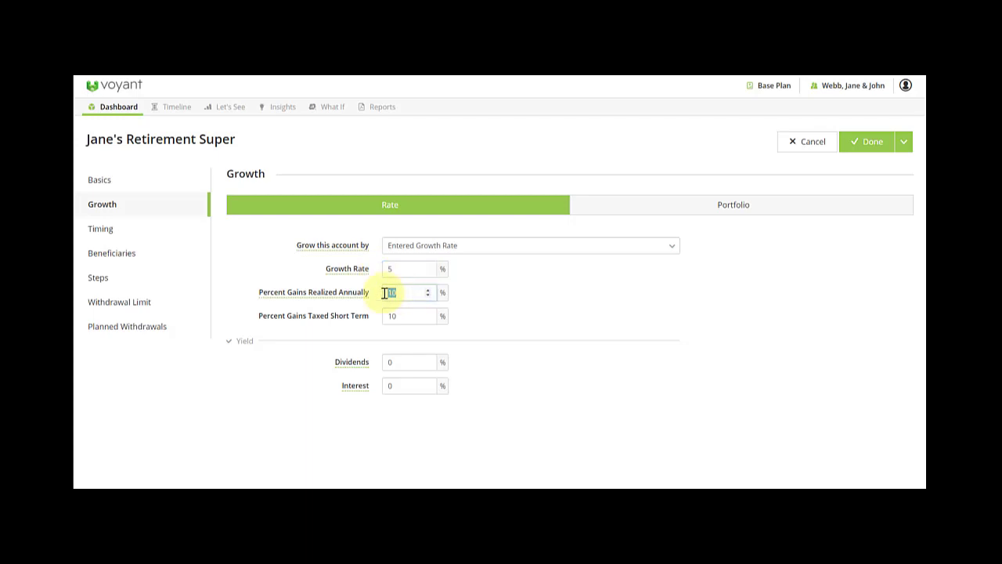
{"action": "type", "text": "0"}
{"action": "double_click", "coordinate": [388, 316]}
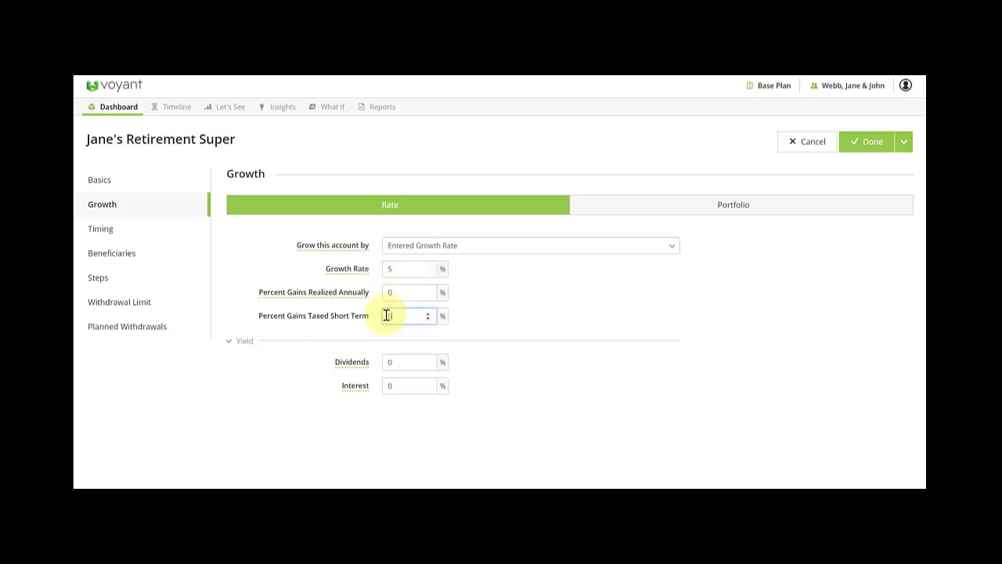
{"action": "type", "text": "0"}
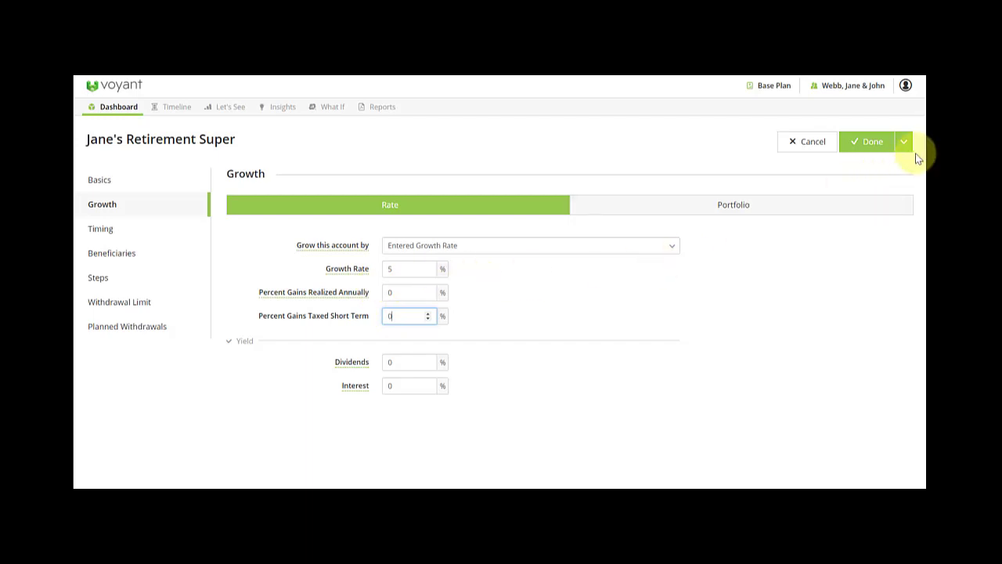
Save Jane's Retirement Super and start 'John's Retirement Super', owned by John in Retirement phase.
{"action": "left_click", "coordinate": [903, 142]}
{"action": "left_click", "coordinate": [889, 165]}
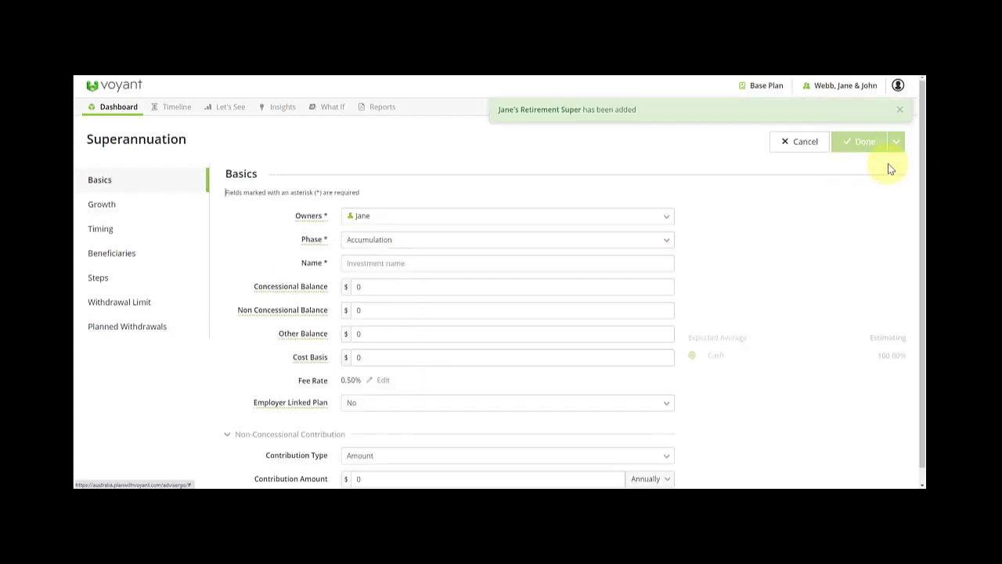
{"action": "left_click", "coordinate": [429, 219]}
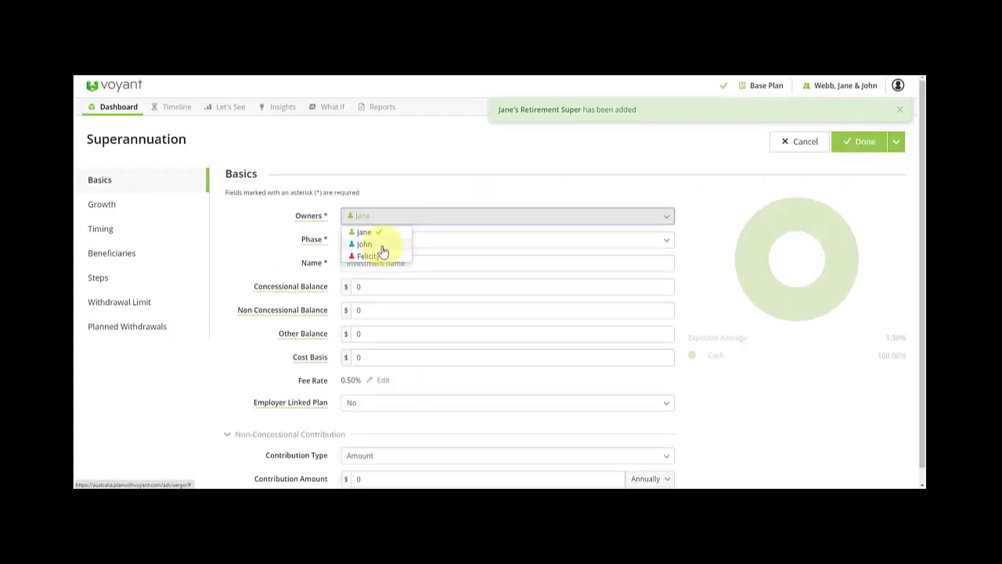
{"action": "left_click", "coordinate": [382, 243]}
{"action": "left_click", "coordinate": [383, 242]}
{"action": "left_click", "coordinate": [382, 285]}
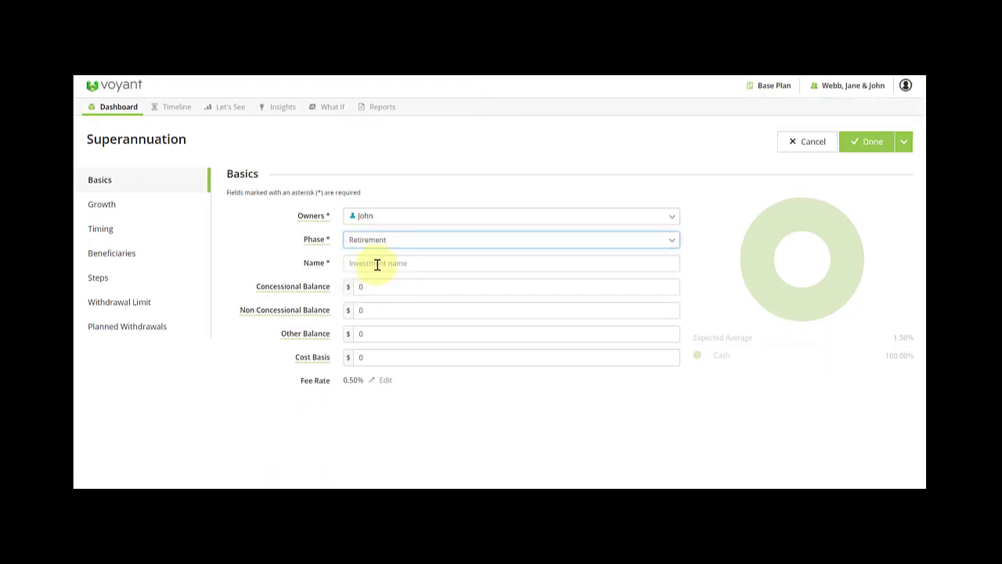
{"action": "left_click", "coordinate": [379, 263]}
{"action": "type", "text": "John's Retirement Super"}
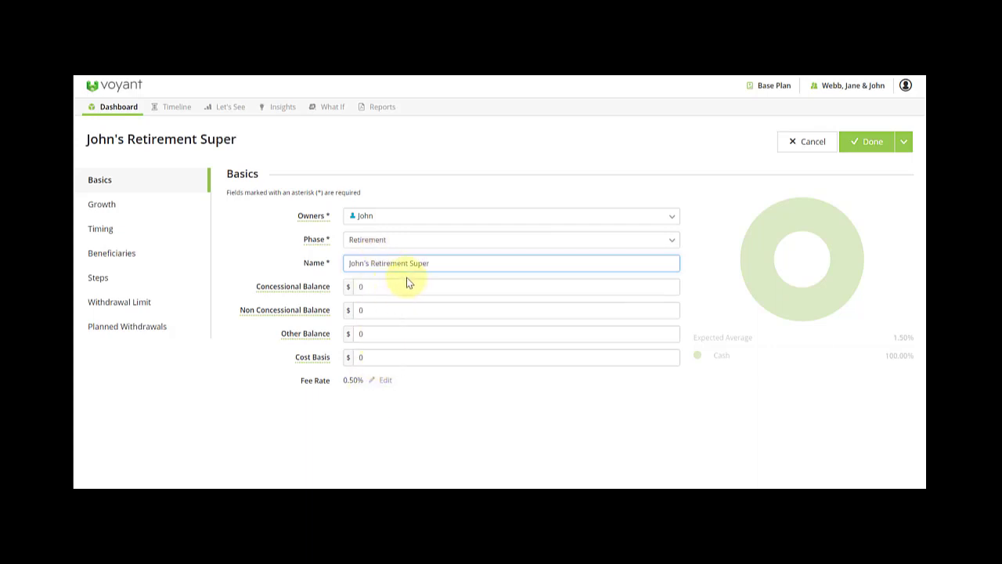
Set John's realised-annually and short-term taxed gains to 0% and save the account.
{"action": "left_click", "coordinate": [131, 211]}
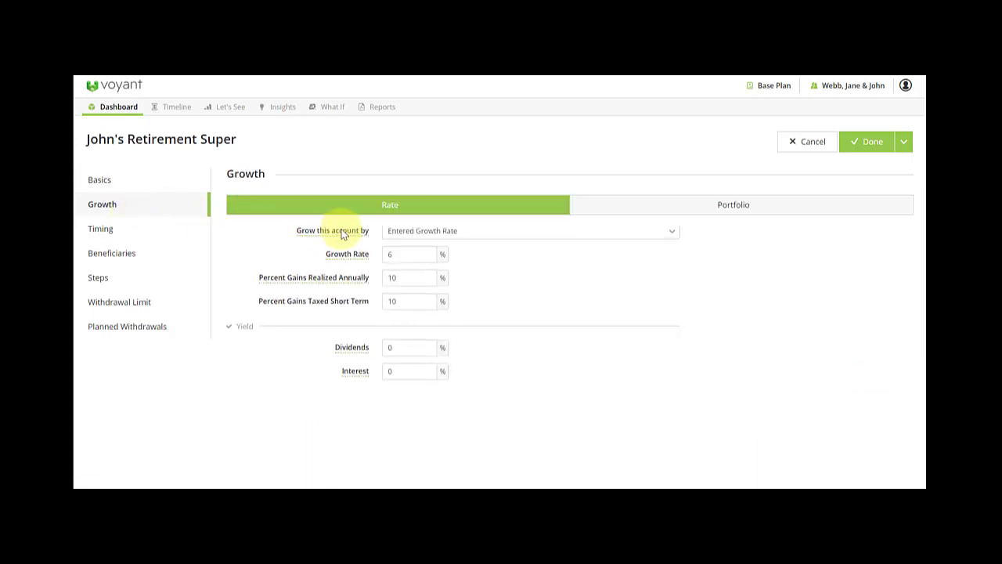
{"action": "double_click", "coordinate": [386, 291]}
{"action": "type", "text": "0"}
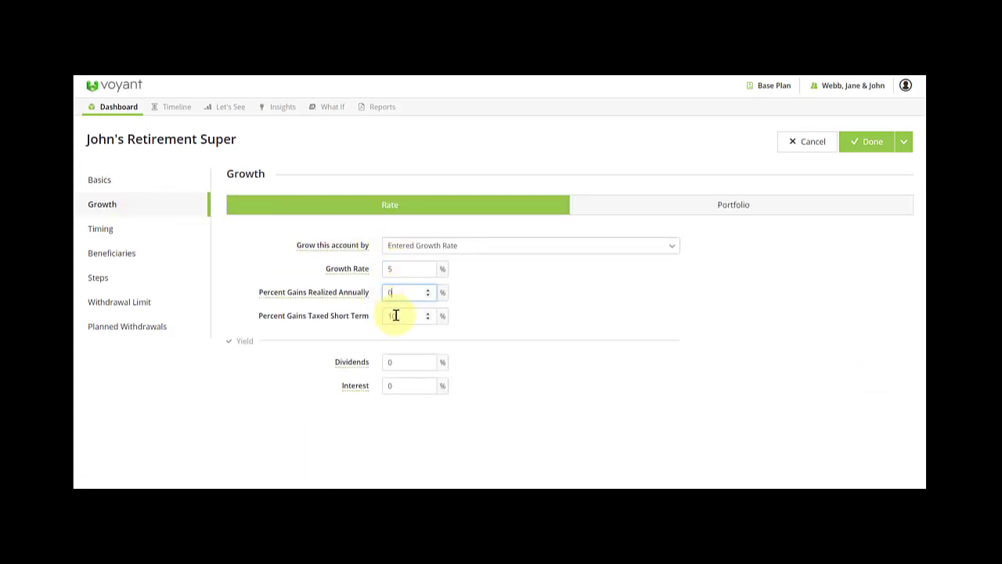
{"action": "double_click", "coordinate": [386, 317]}
{"action": "type", "text": "0"}
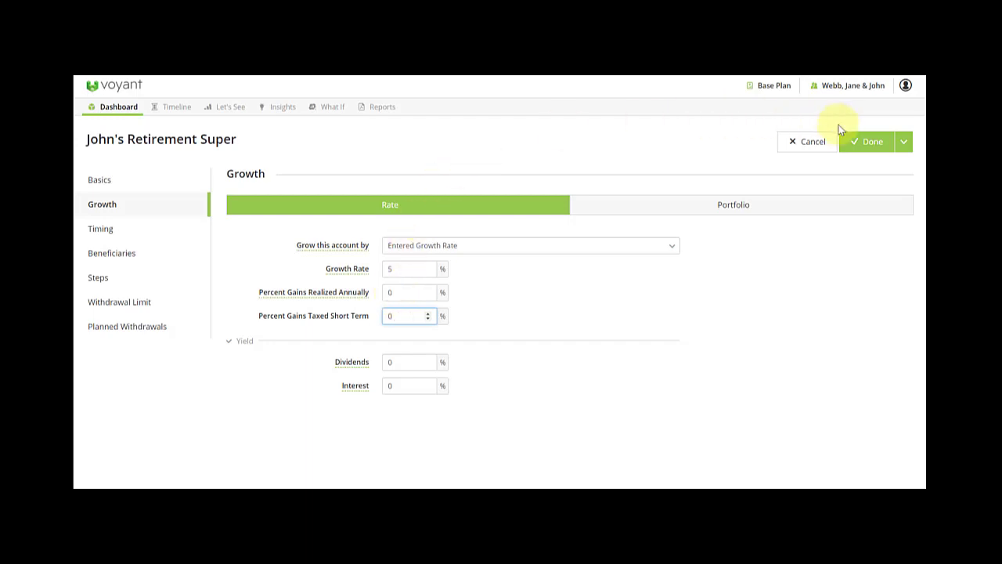
{"action": "left_click", "coordinate": [870, 147]}
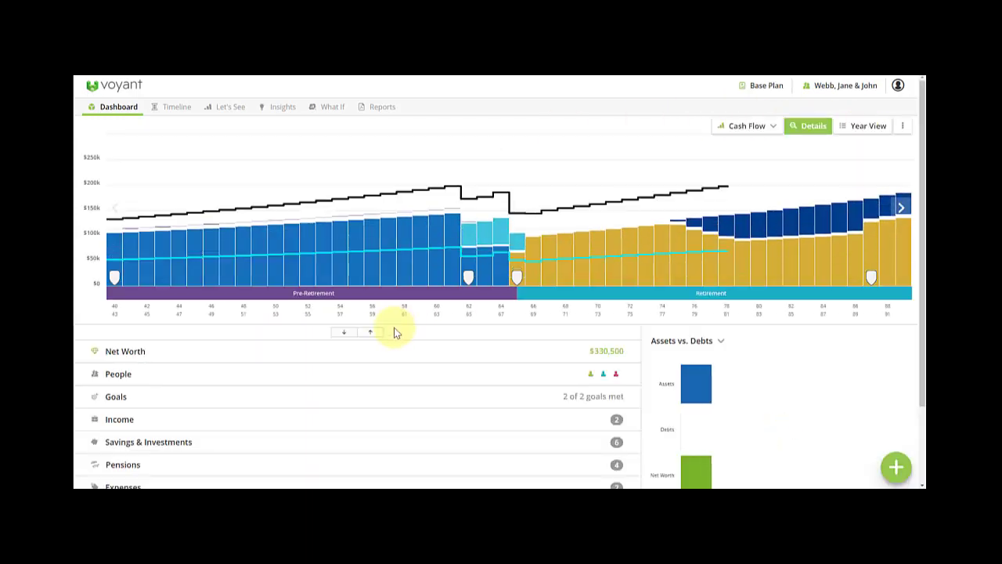
Expand Pensions on the dashboard to list all four superannuation accounts.
{"action": "scroll", "coordinate": [405, 381], "scroll_direction": "down", "scroll_amount": 2}
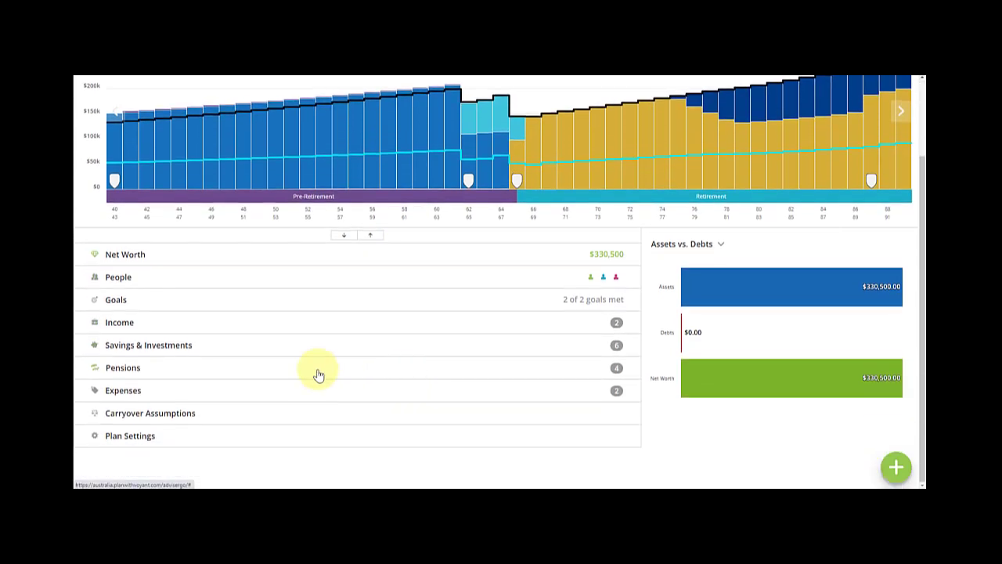
{"action": "left_click", "coordinate": [325, 372]}
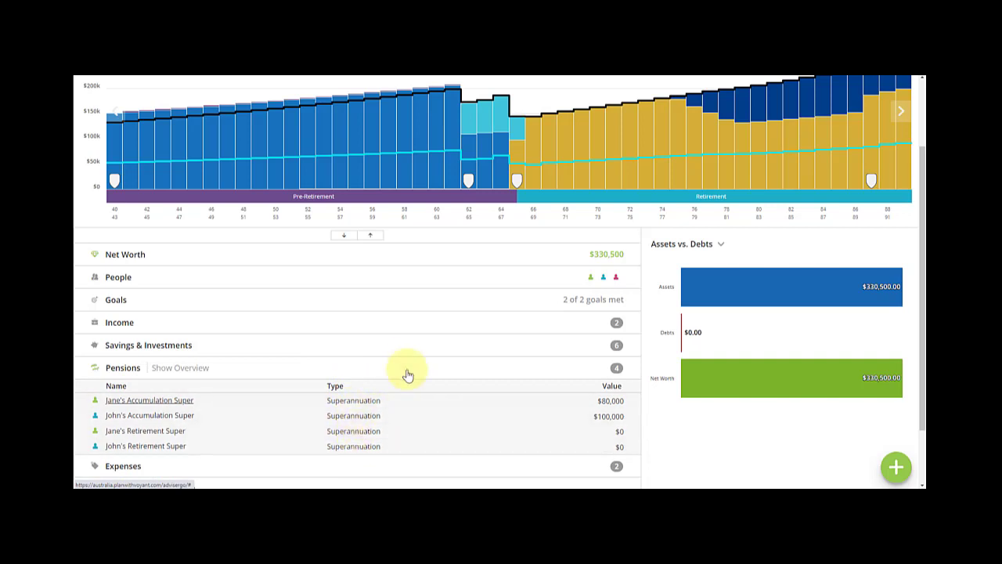
{"action": "scroll", "coordinate": [407, 373], "scroll_direction": "down", "scroll_amount": 1}
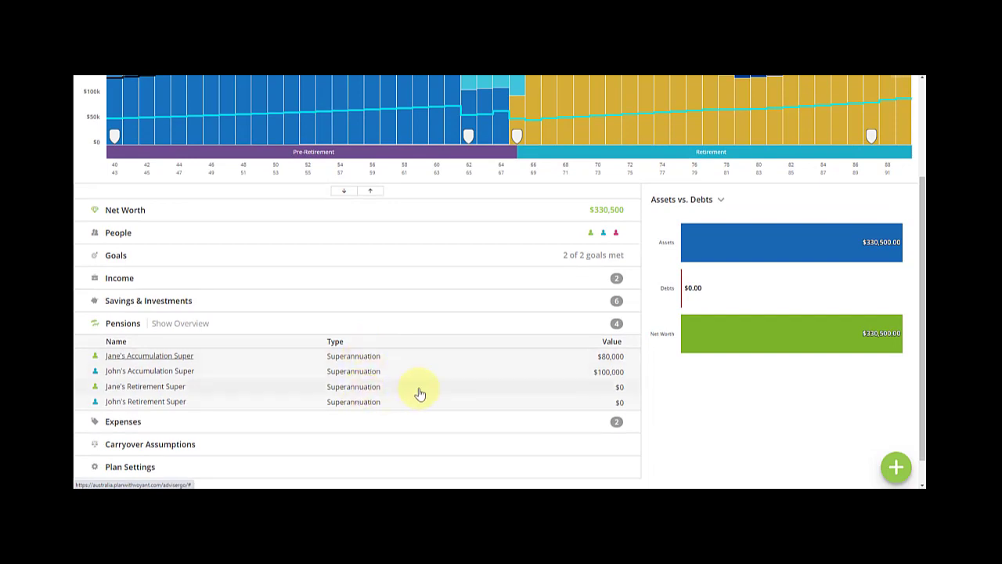
{"action": "scroll", "coordinate": [476, 383], "scroll_direction": "up", "scroll_amount": 2}
Review the 2046 pension balances in Year View, then go back to the dashboard.
{"action": "mouse_move", "coordinate": [514, 177]}
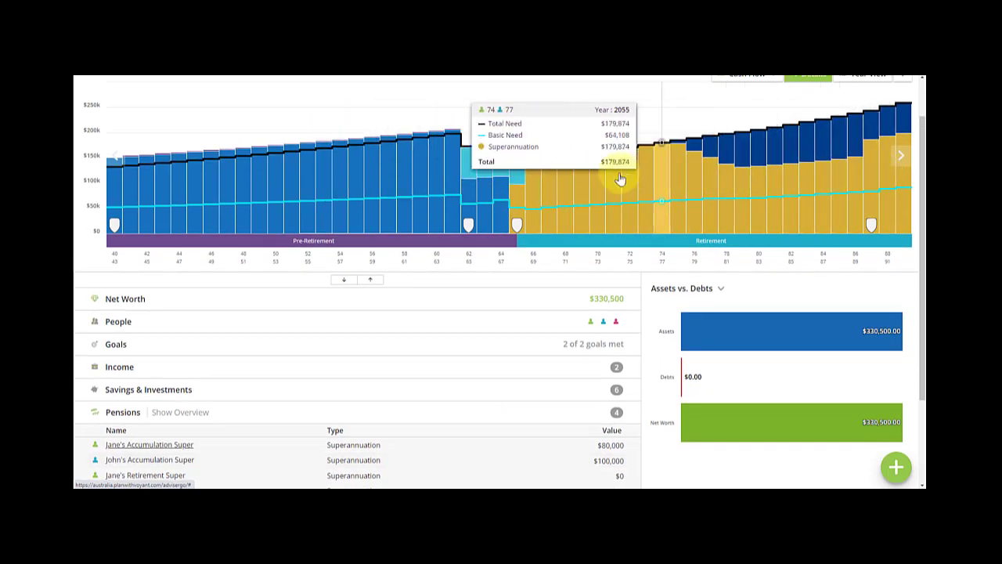
{"action": "left_click", "coordinate": [518, 194]}
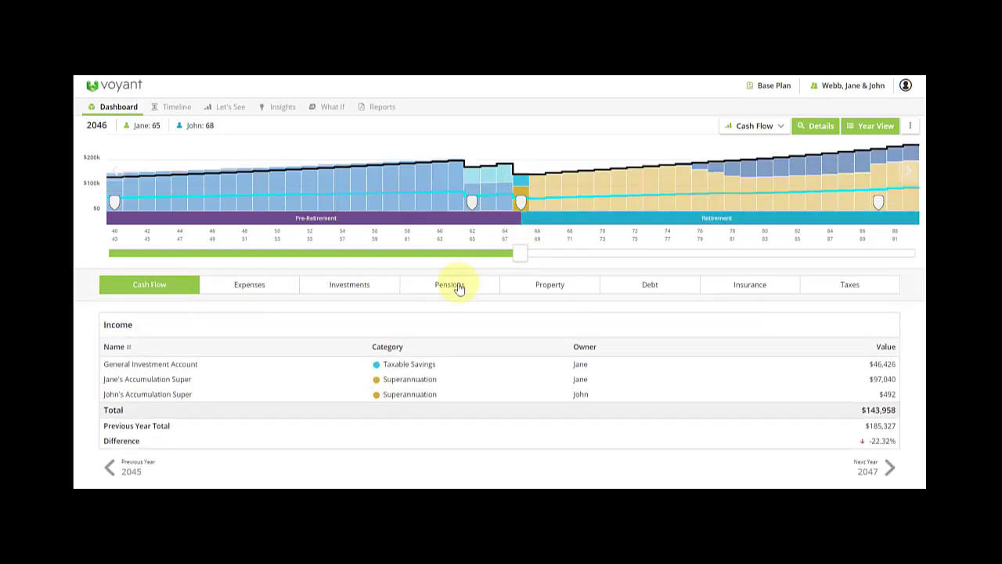
{"action": "left_click", "coordinate": [460, 297]}
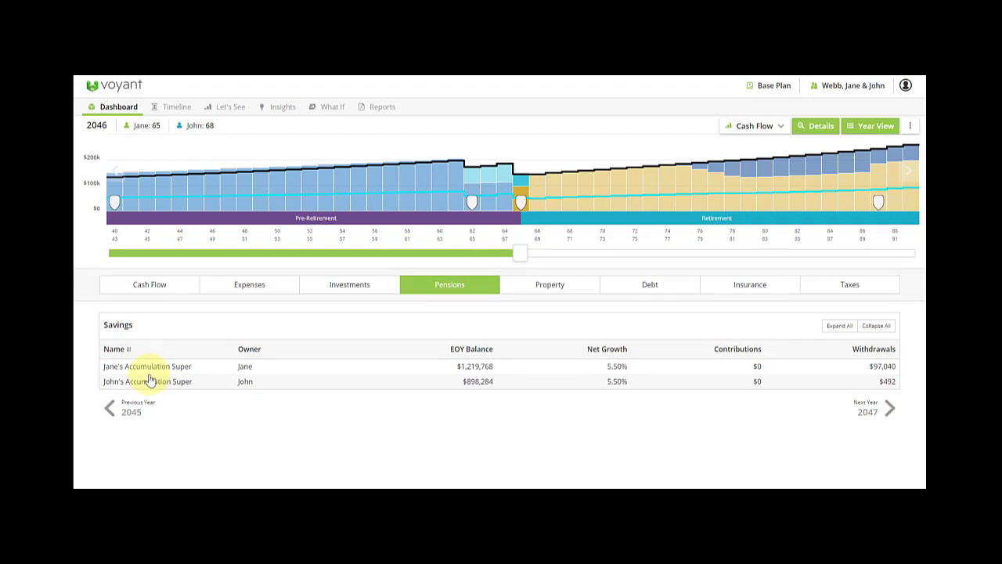
{"action": "left_click", "coordinate": [115, 111]}
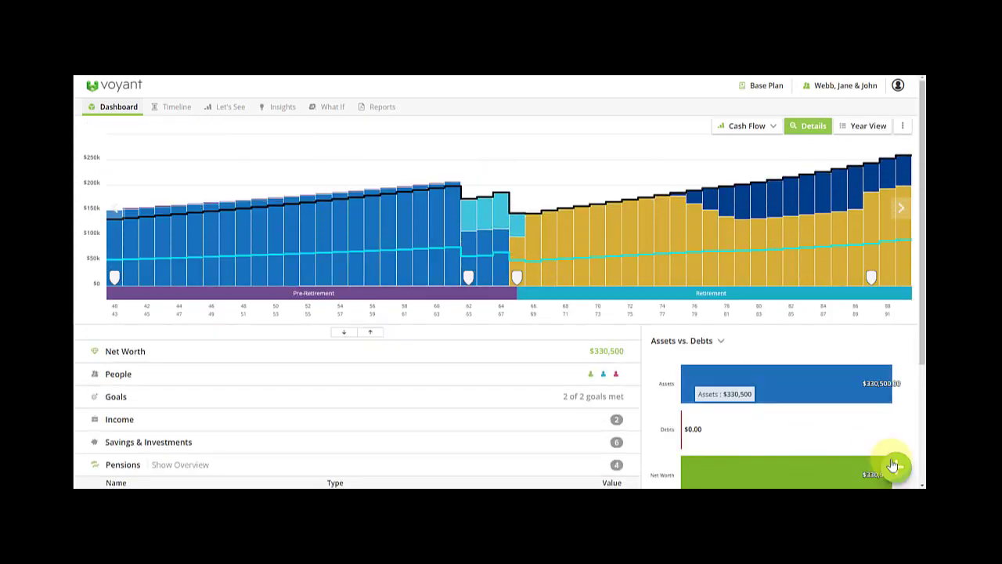
Create a transfer of all available funds from the client's Accumulation Super to Retirement Super.
{"action": "left_click", "coordinate": [897, 468]}
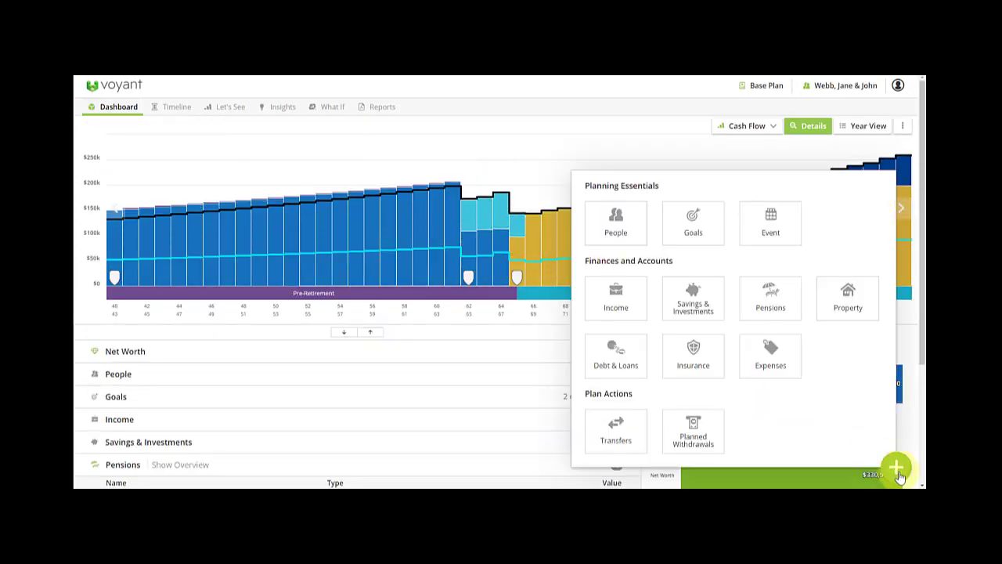
{"action": "left_click", "coordinate": [619, 438]}
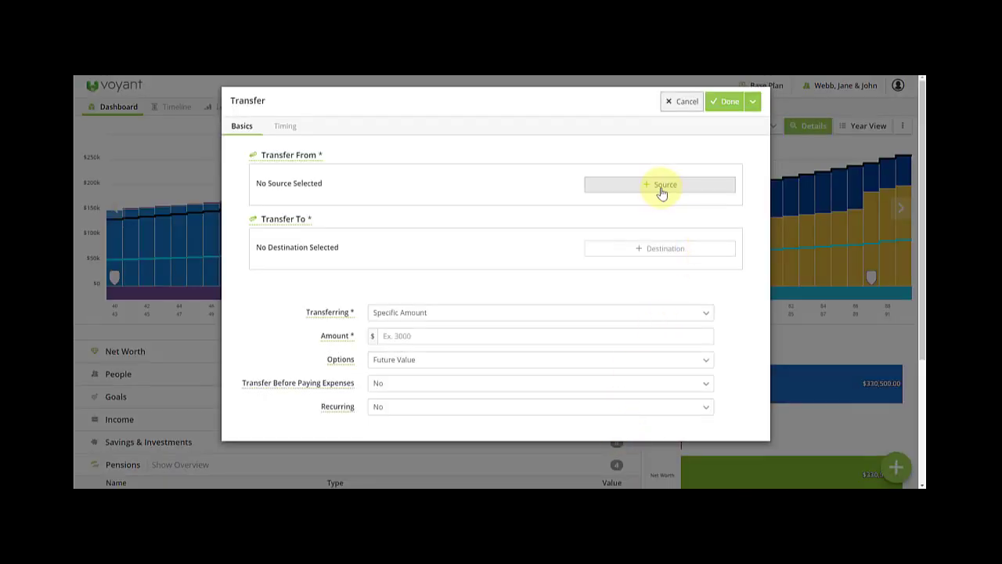
{"action": "left_click", "coordinate": [659, 190]}
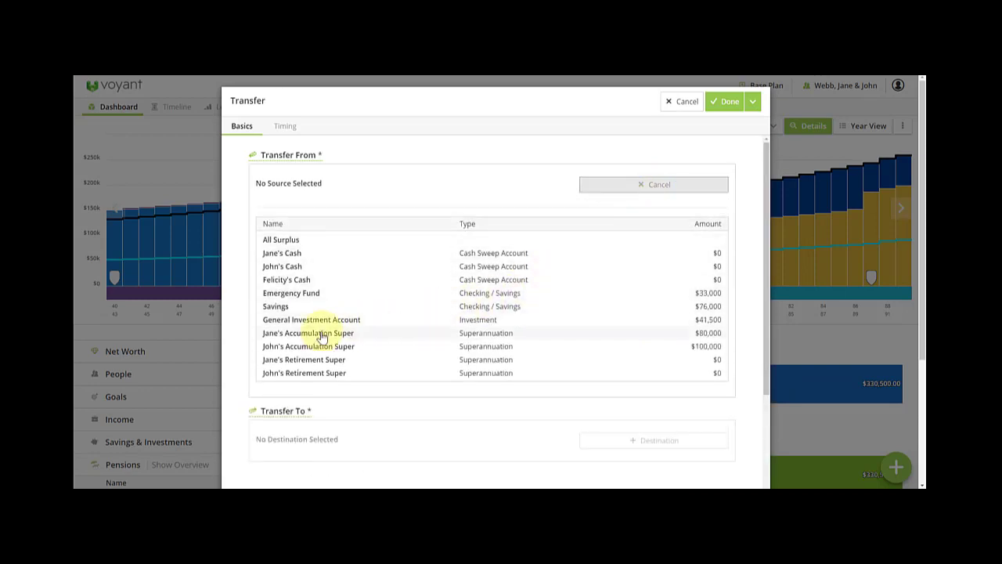
{"action": "left_click", "coordinate": [322, 335]}
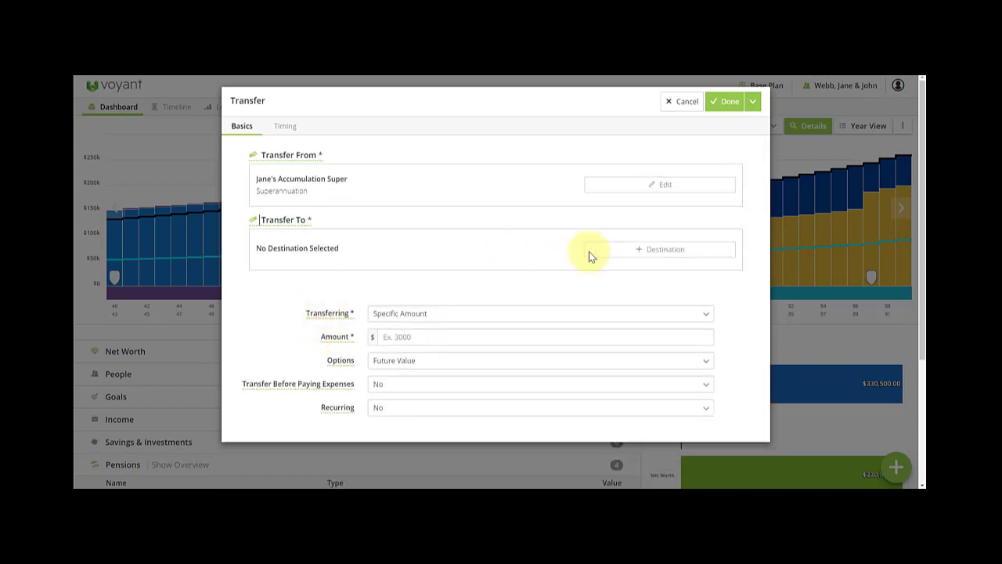
{"action": "left_click", "coordinate": [662, 249]}
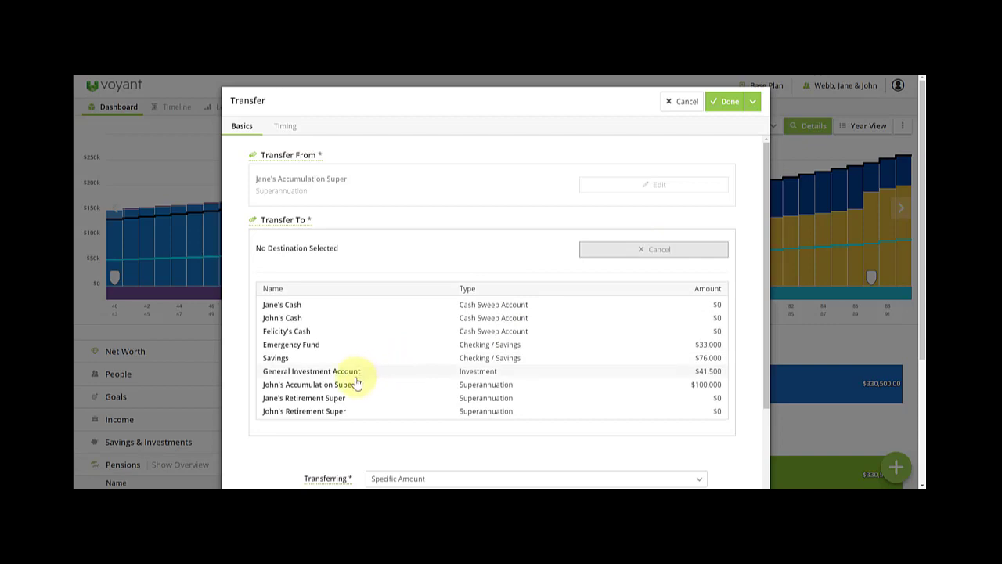
{"action": "left_click", "coordinate": [334, 401]}
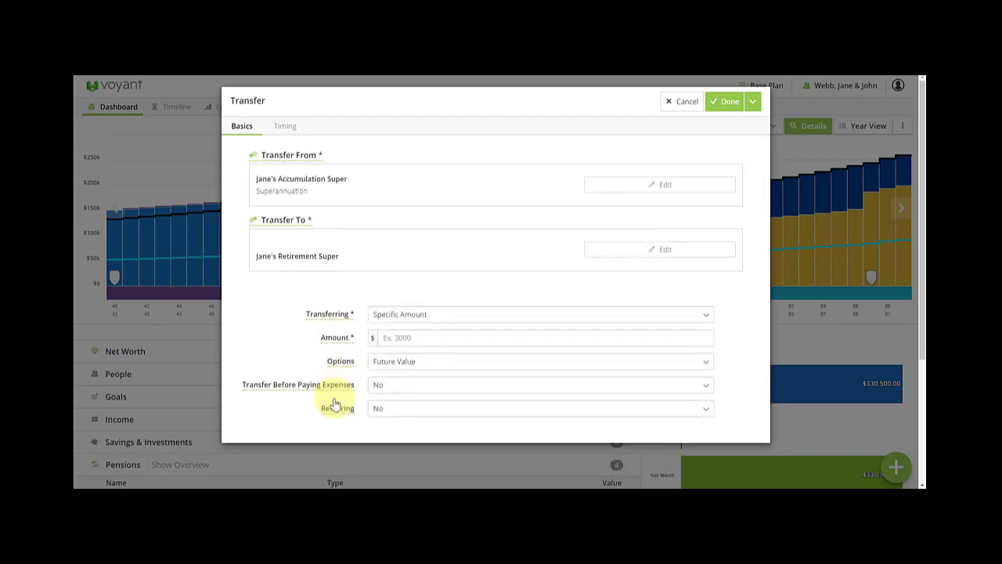
{"action": "left_click", "coordinate": [412, 316]}
{"action": "left_click", "coordinate": [416, 330]}
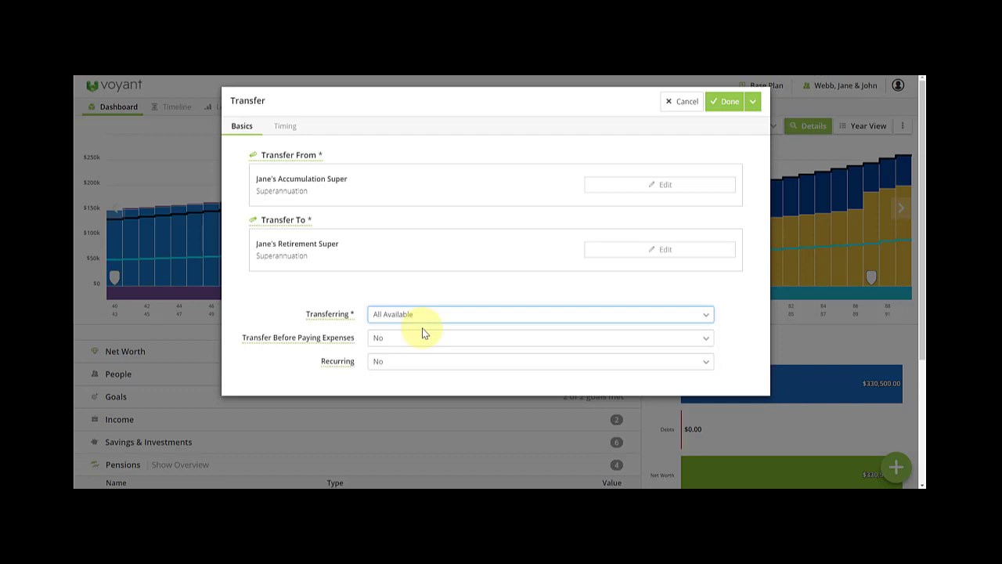
Time the transfer to start at the client's retirement at 65, then save and add another.
{"action": "left_click", "coordinate": [284, 126]}
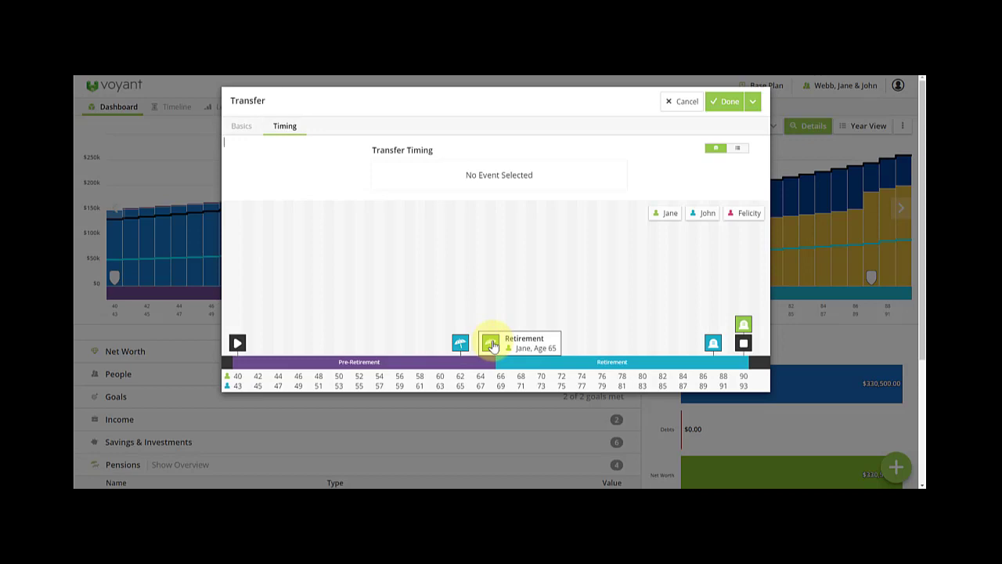
{"action": "left_click", "coordinate": [490, 344]}
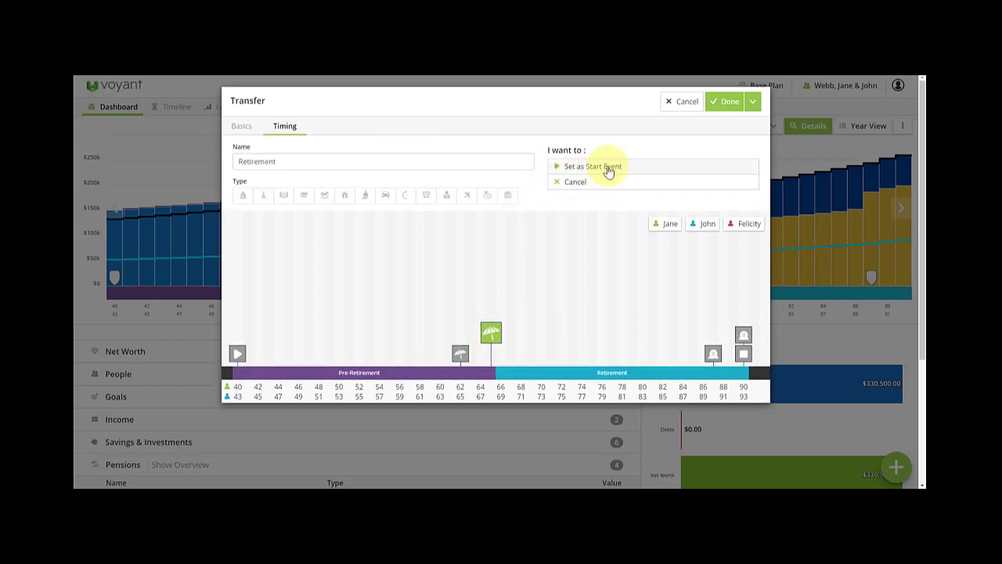
{"action": "left_click", "coordinate": [517, 344]}
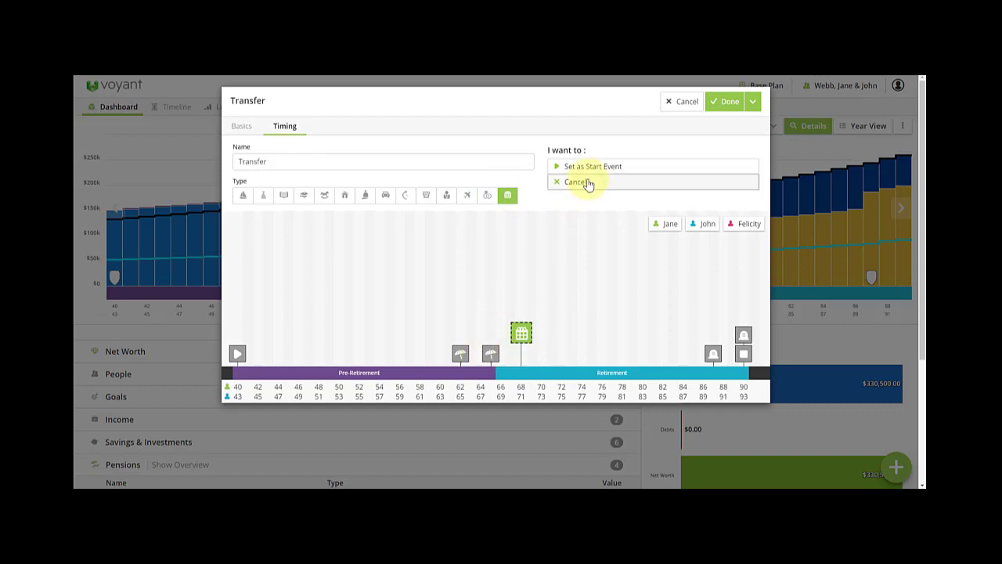
{"action": "left_click", "coordinate": [588, 183]}
{"action": "left_click", "coordinate": [488, 344]}
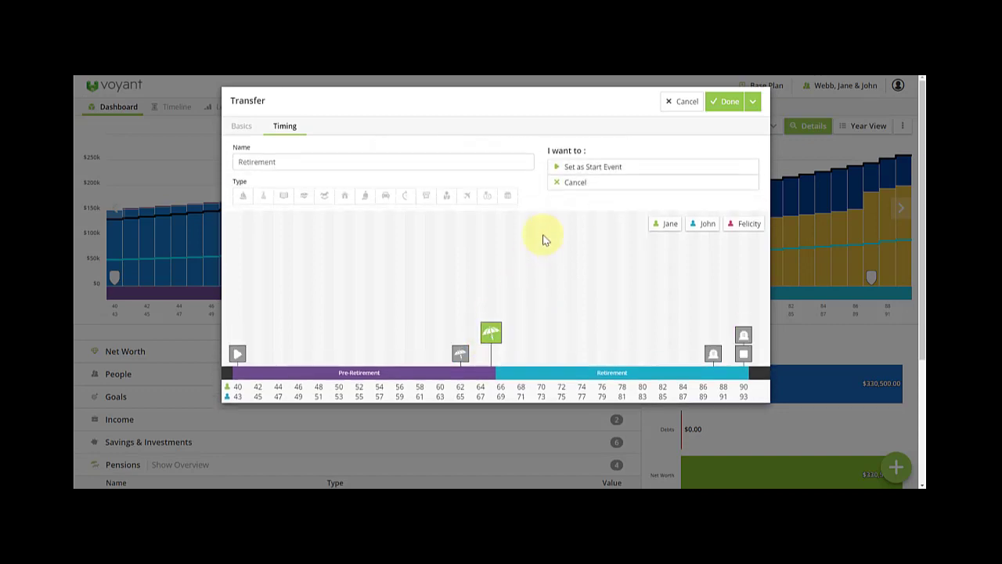
{"action": "left_click", "coordinate": [599, 166]}
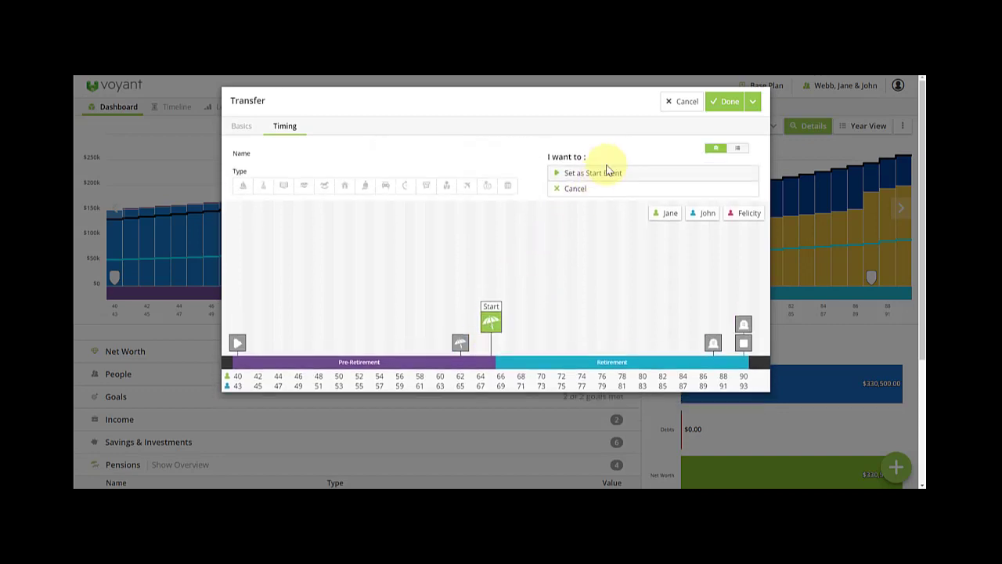
{"action": "left_click", "coordinate": [752, 102]}
{"action": "left_click", "coordinate": [728, 125]}
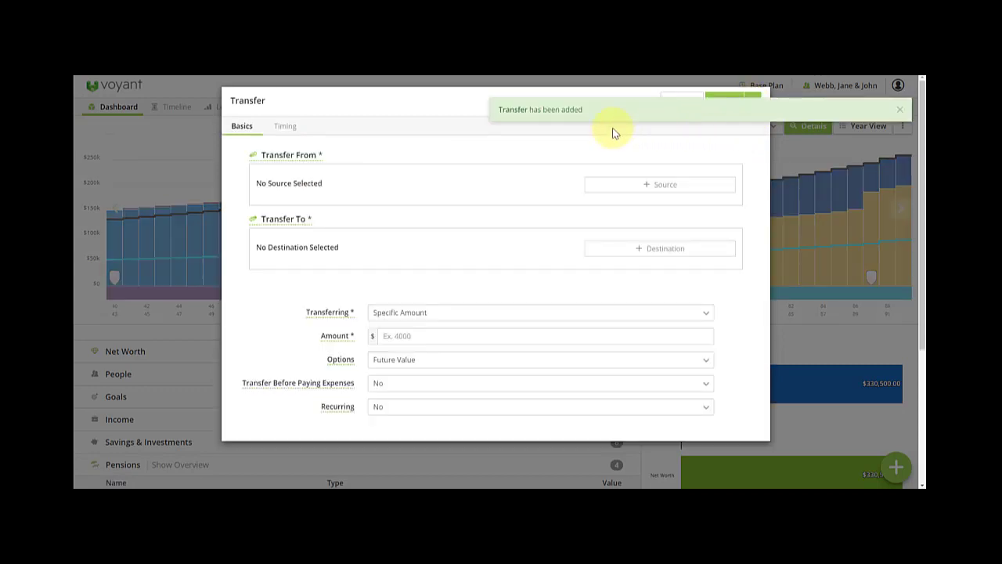
Transfer all available funds from the spouse's Accumulation Super to the spouse's Retirement Super.
{"action": "left_click", "coordinate": [656, 188]}
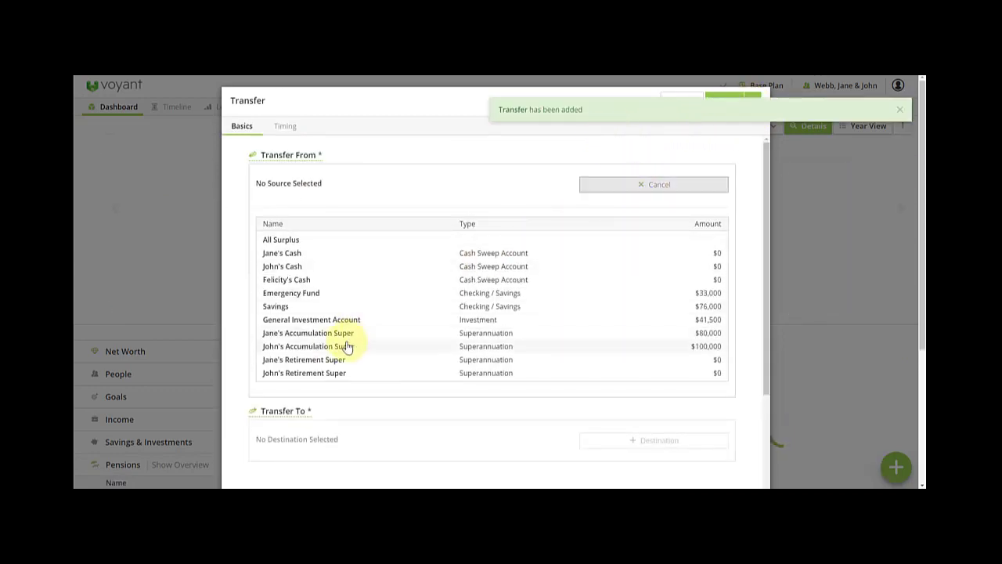
{"action": "left_click", "coordinate": [336, 346]}
{"action": "left_click", "coordinate": [615, 251]}
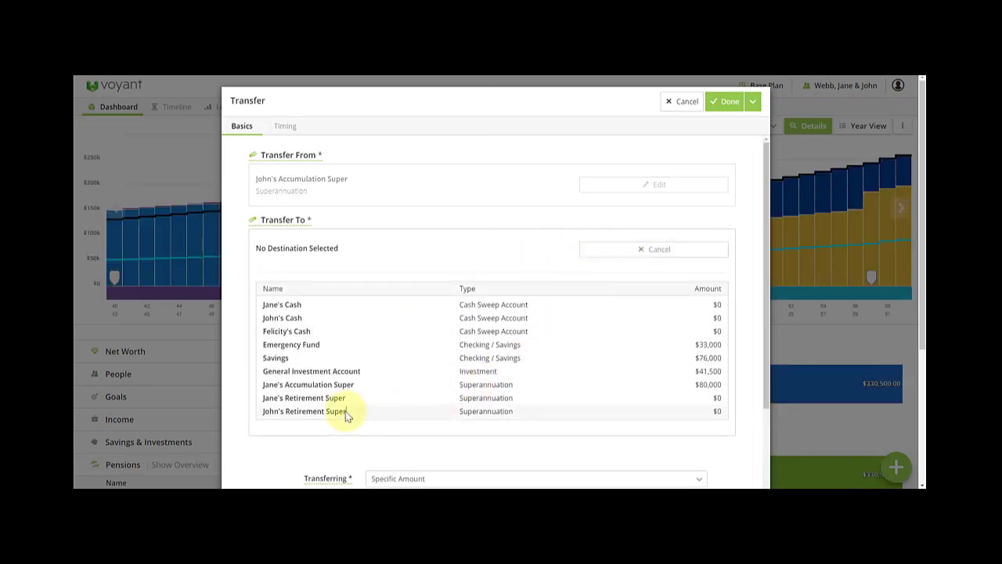
{"action": "left_click", "coordinate": [345, 411]}
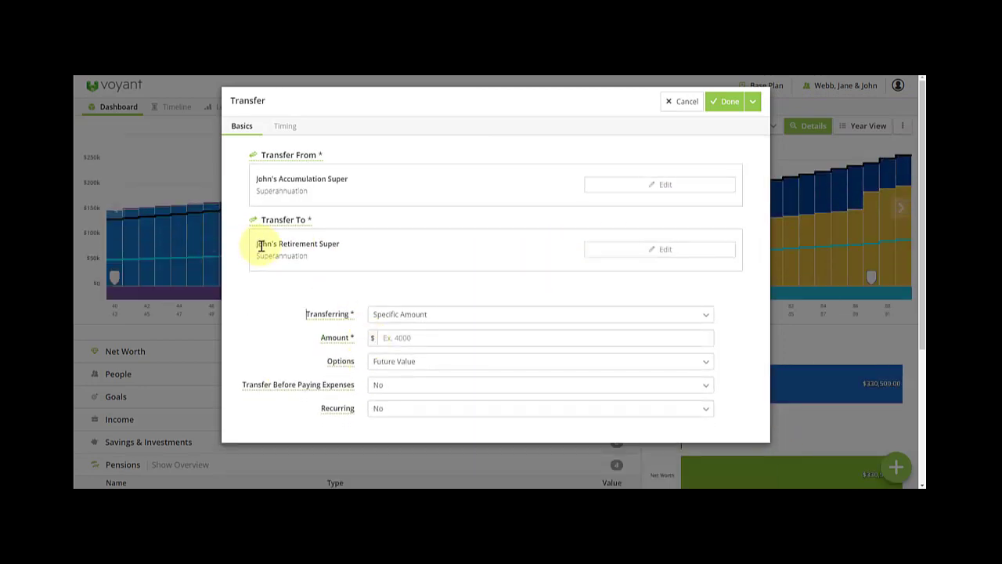
{"action": "left_click_drag", "start_coordinate": [257, 247], "coordinate": [342, 251]}
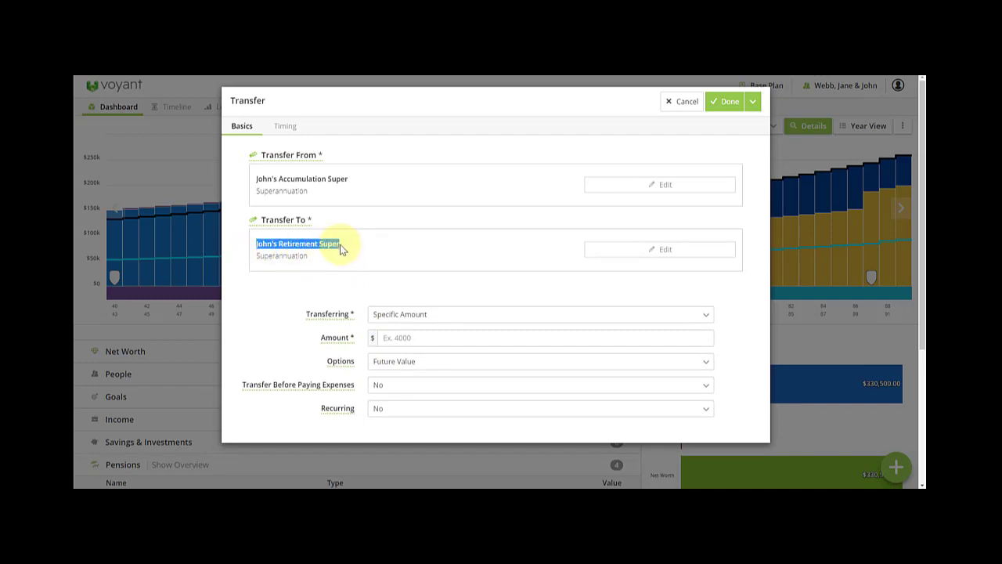
{"action": "left_click", "coordinate": [339, 244]}
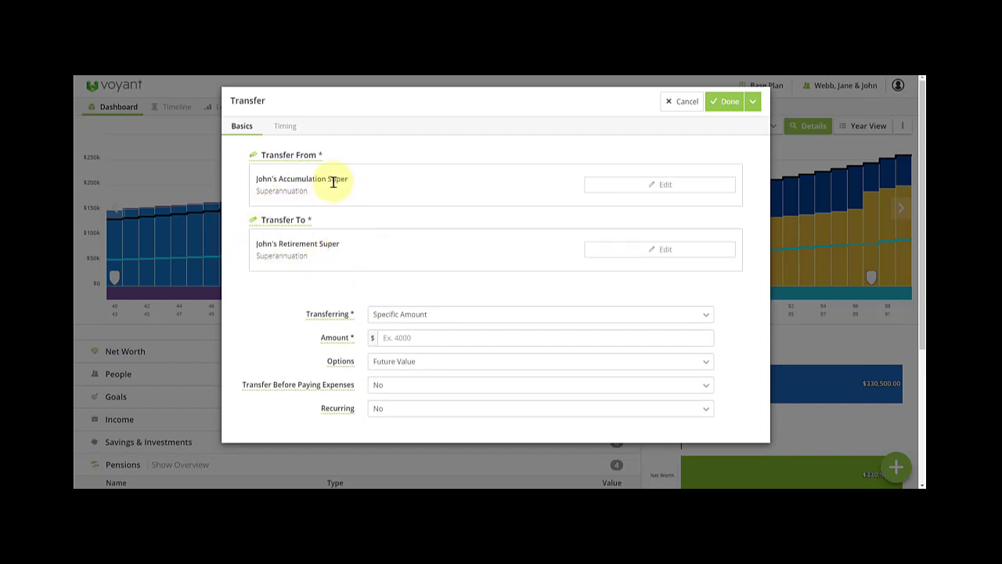
{"action": "left_click", "coordinate": [385, 314]}
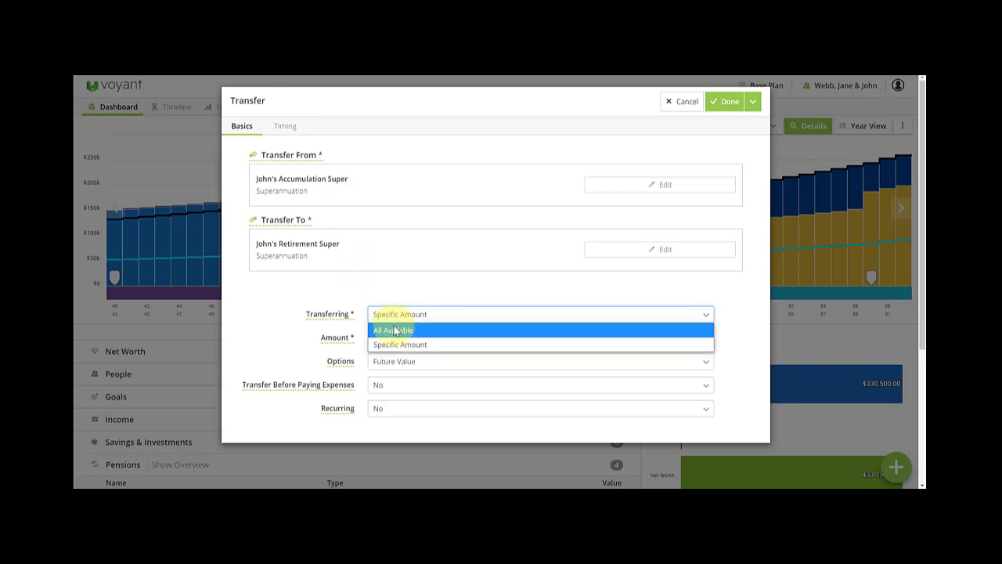
{"action": "left_click", "coordinate": [395, 330]}
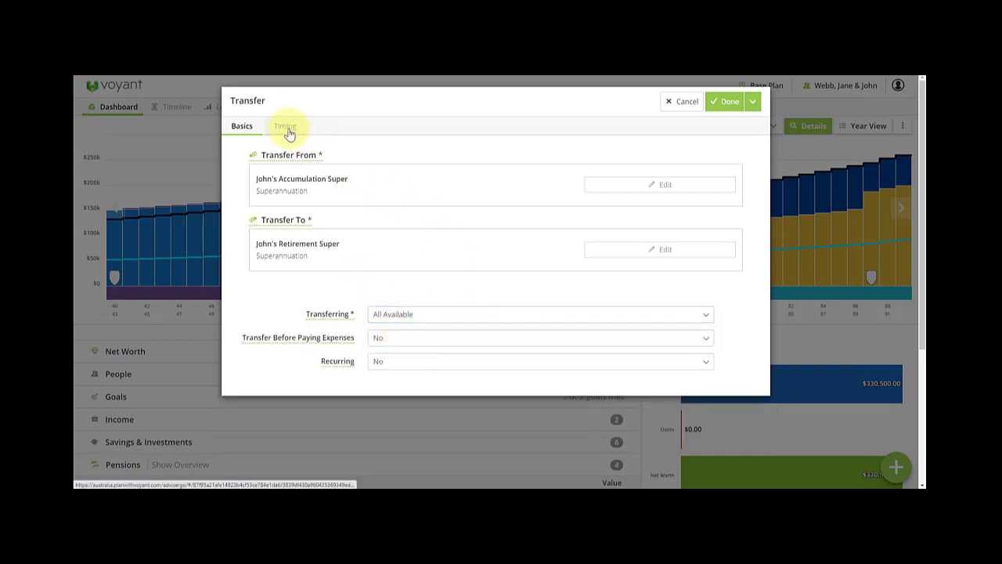
Start the transfer at the spouse's retirement at 65 and save it.
{"action": "left_click", "coordinate": [286, 129]}
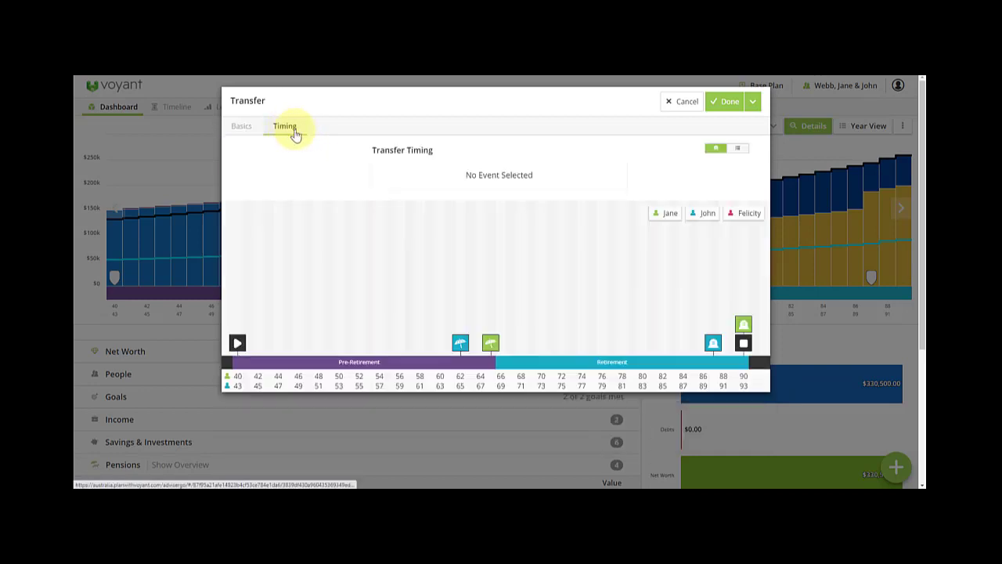
{"action": "left_click", "coordinate": [459, 347]}
{"action": "left_click", "coordinate": [617, 168]}
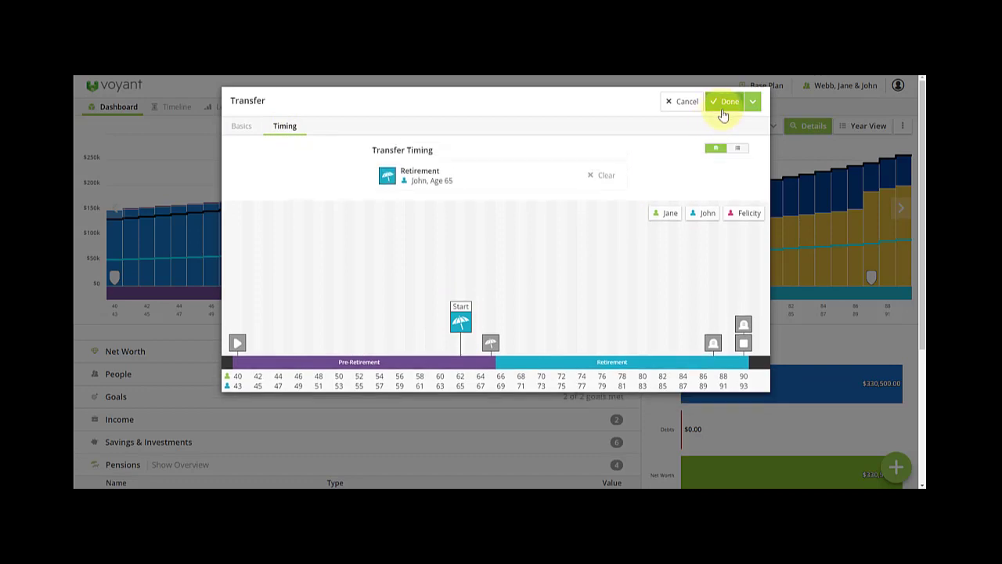
{"action": "left_click", "coordinate": [724, 102]}
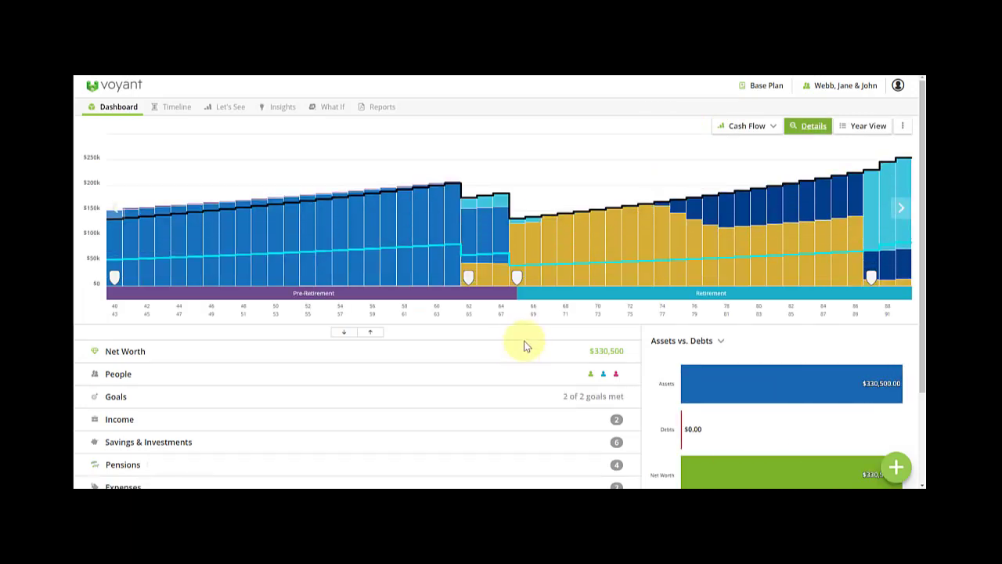
Open the 2043 Year View cash flow showing each income source when the spouse is 65.
{"action": "mouse_move", "coordinate": [481, 288]}
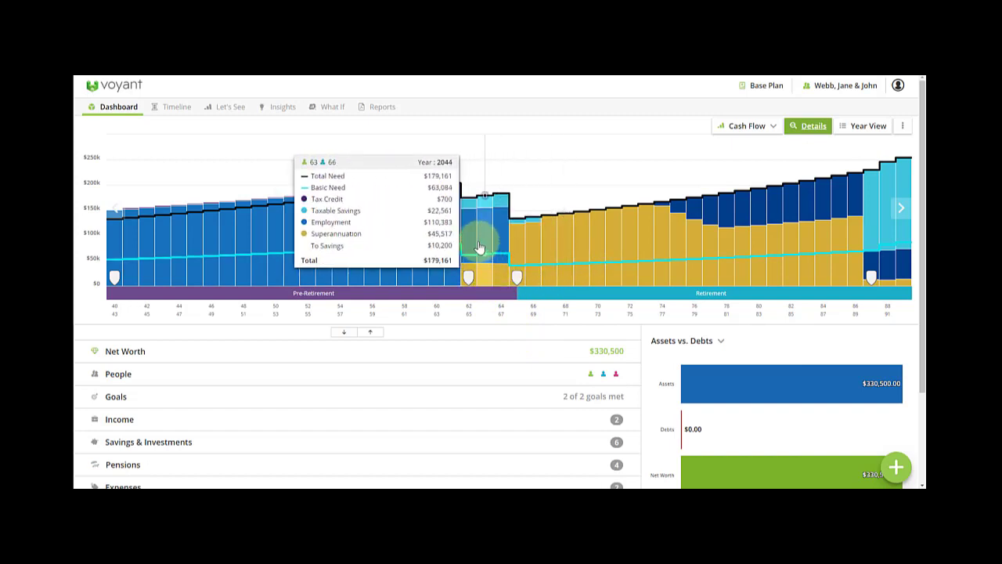
{"action": "left_click", "coordinate": [465, 227]}
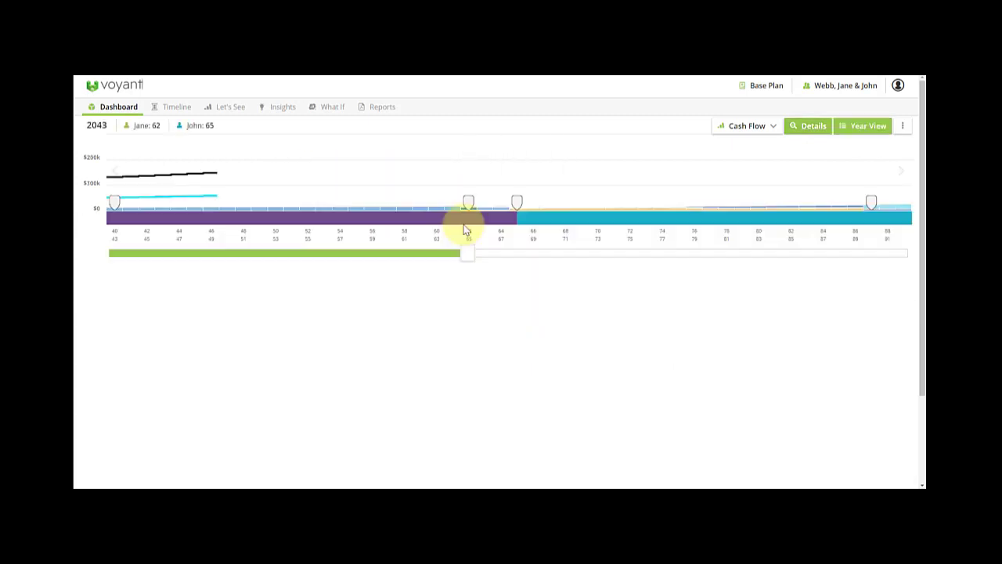
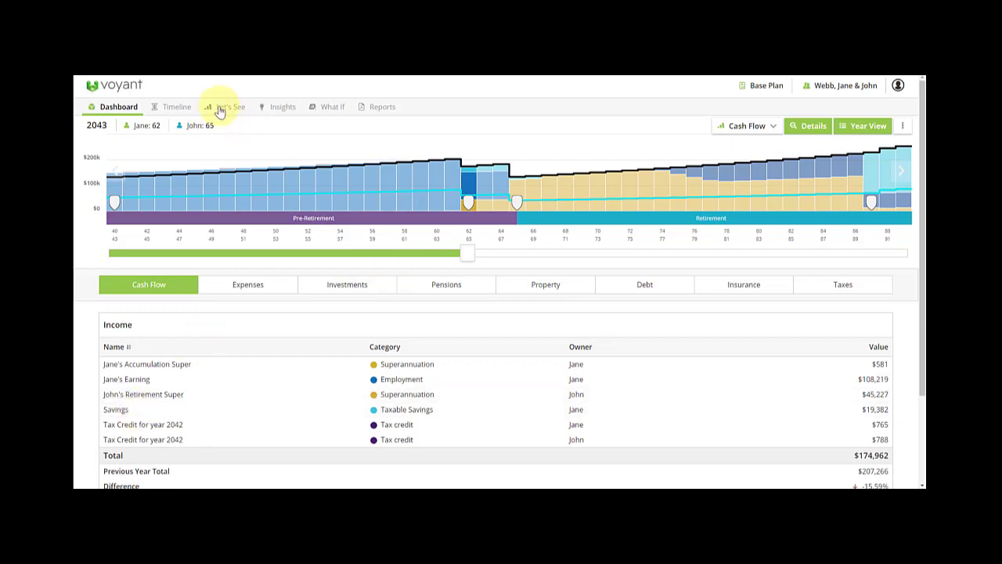
Close the 2043 Year View and scroll the dashboard down to net worth and assets versus debts.
{"action": "left_click", "coordinate": [171, 171]}
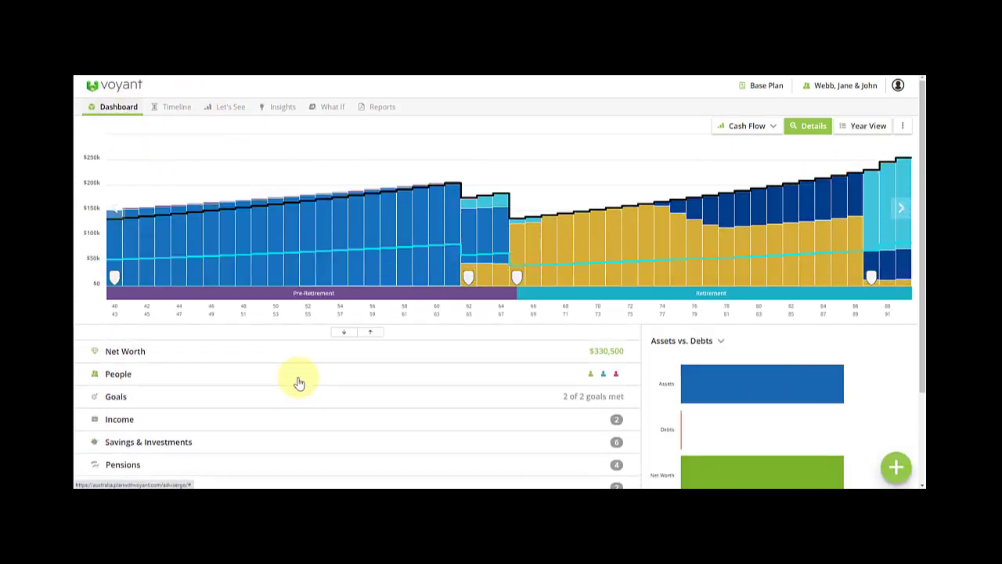
{"action": "scroll", "coordinate": [259, 415], "scroll_direction": "down", "scroll_amount": 2}
Reorder the liquidation order so Investment Account is drawn before Super Retirement, and save settings.
{"action": "left_click", "coordinate": [154, 443]}
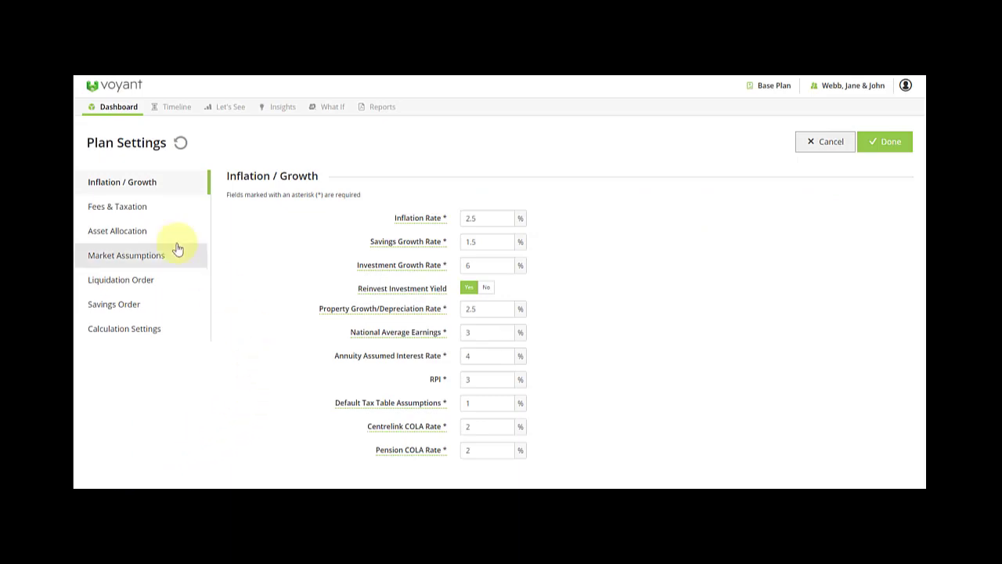
{"action": "left_click", "coordinate": [141, 281]}
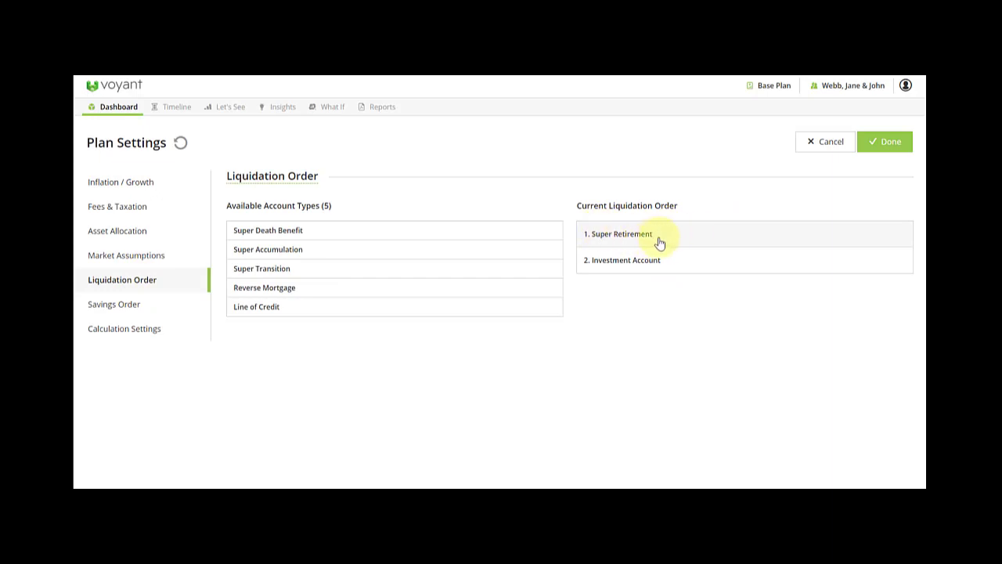
{"action": "mouse_move", "coordinate": [807, 237]}
{"action": "left_click", "coordinate": [844, 235]}
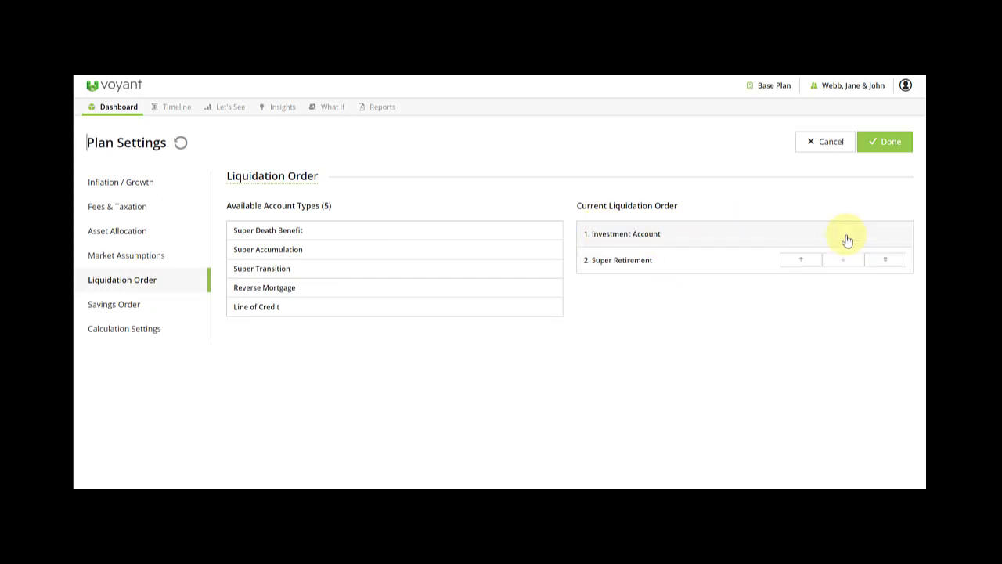
{"action": "left_click", "coordinate": [890, 145]}
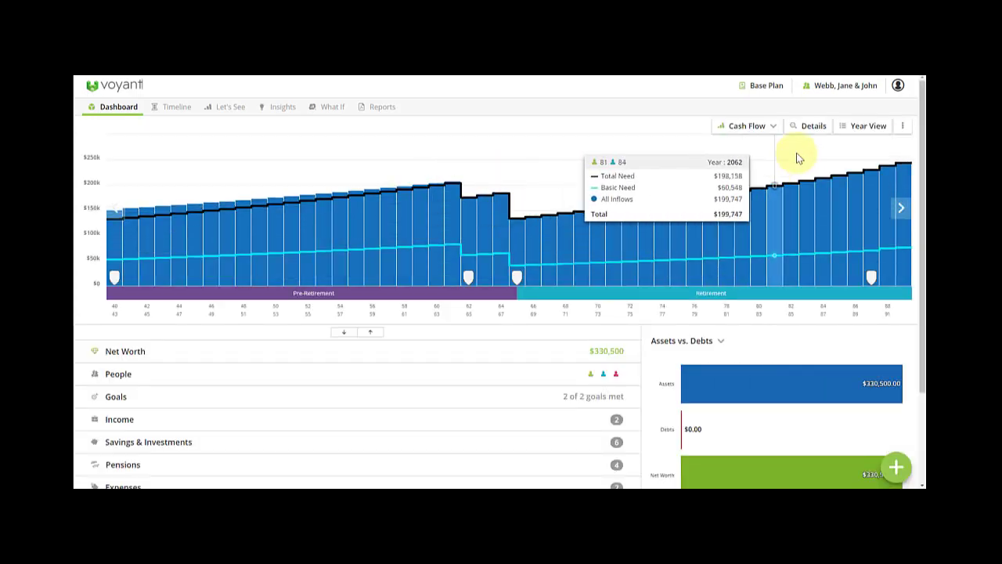
Split the cash-flow chart by income source, show its legend, and open the add-item menu.
{"action": "left_click", "coordinate": [811, 127]}
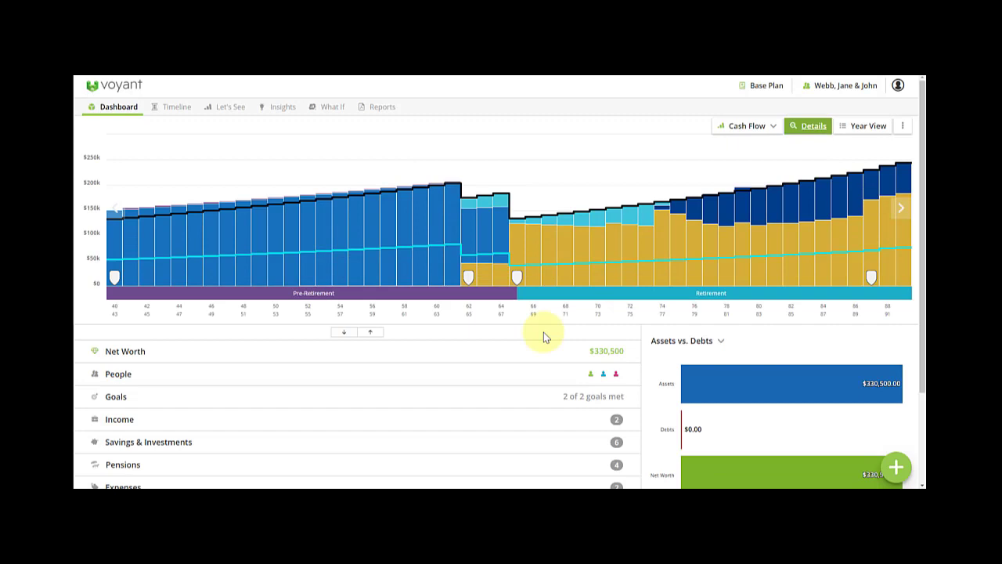
{"action": "mouse_move", "coordinate": [559, 246]}
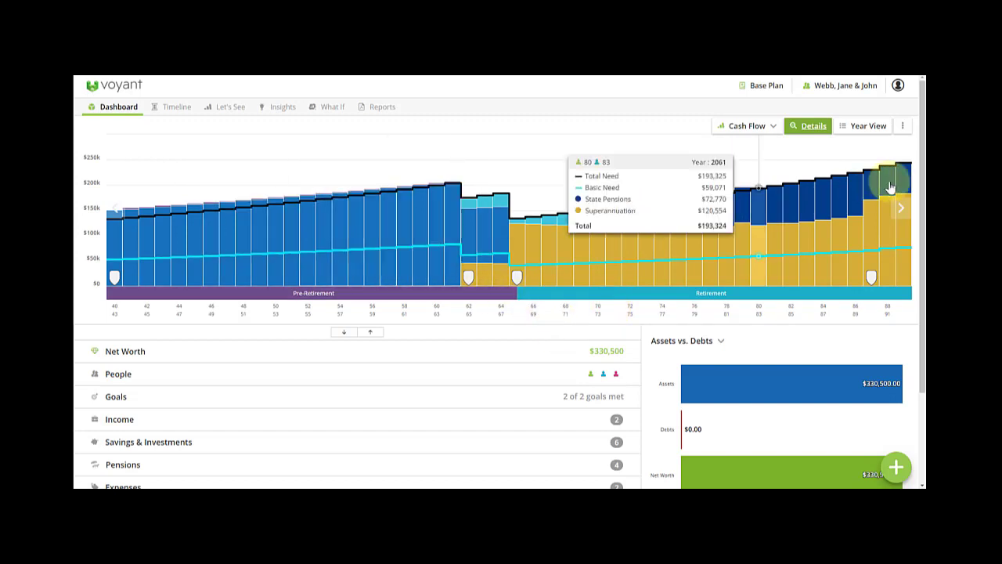
{"action": "left_click", "coordinate": [904, 129]}
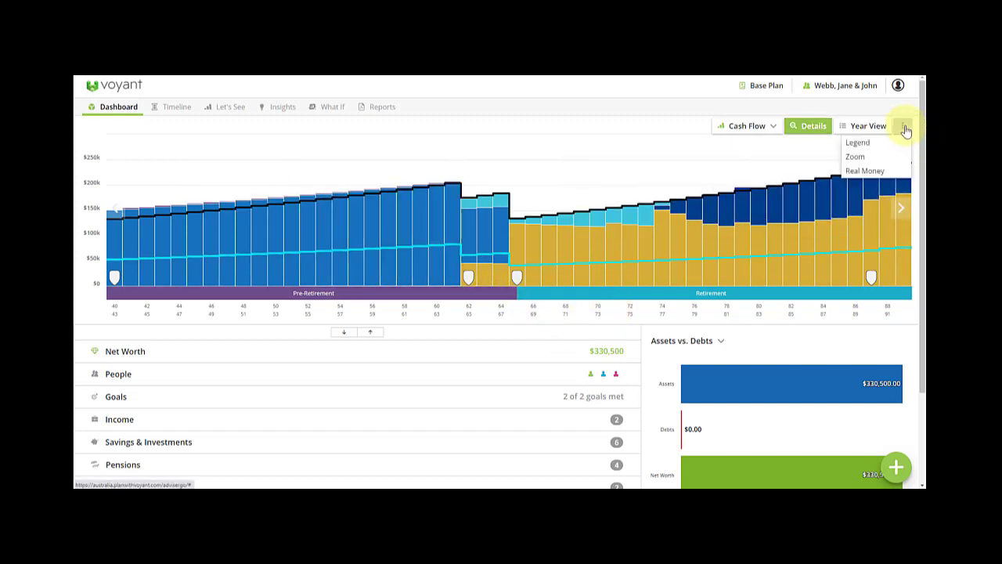
{"action": "left_click", "coordinate": [885, 147]}
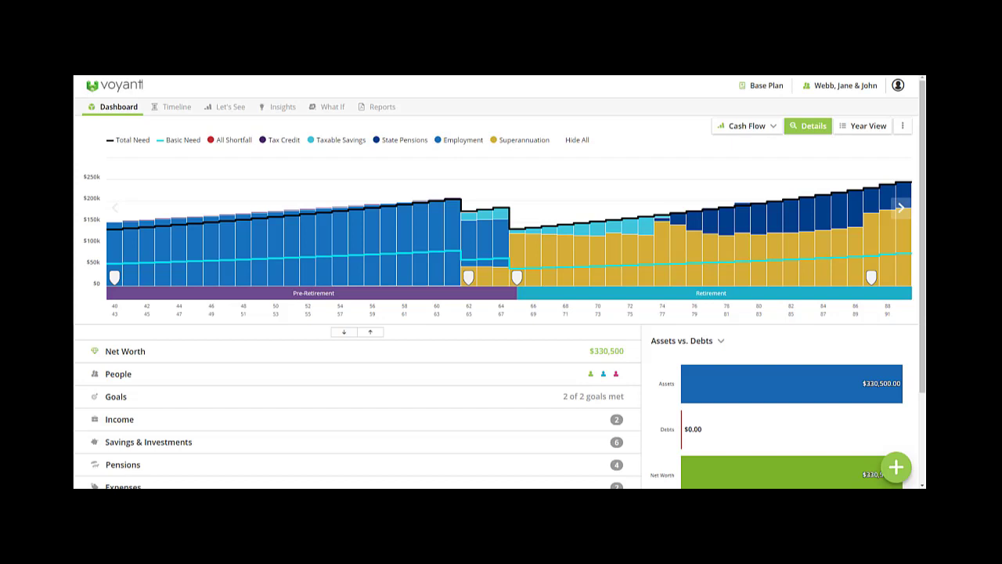
{"action": "left_click", "coordinate": [896, 468]}
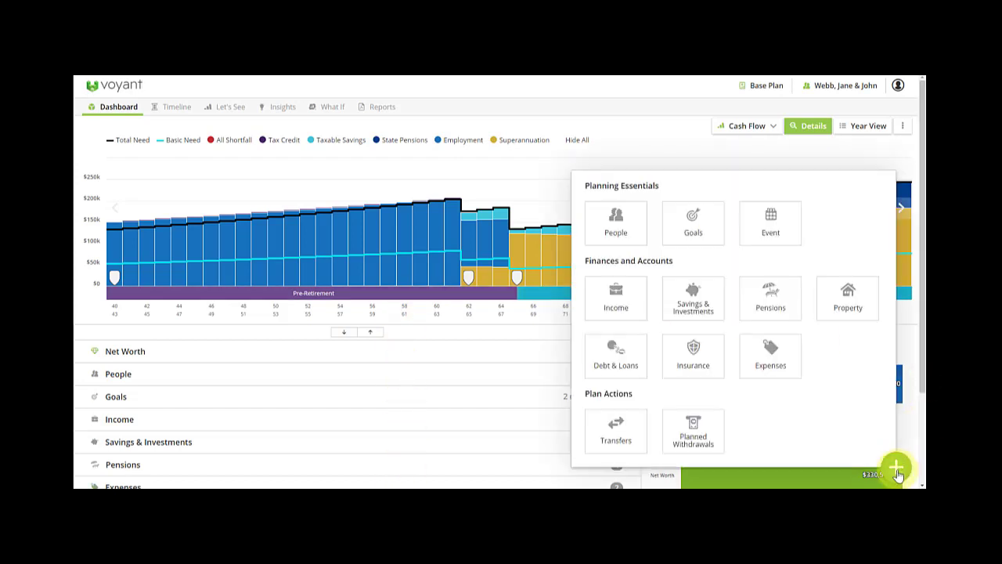
Add a property named 'Family Home' with market value 450,000 and purchase value 400,000.
{"action": "left_click", "coordinate": [853, 294]}
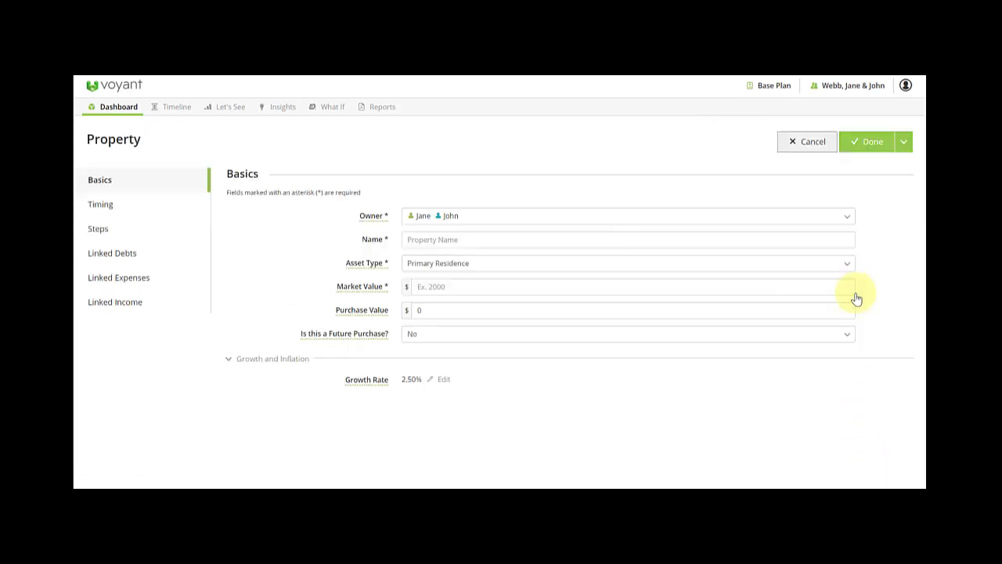
{"action": "left_click", "coordinate": [488, 240]}
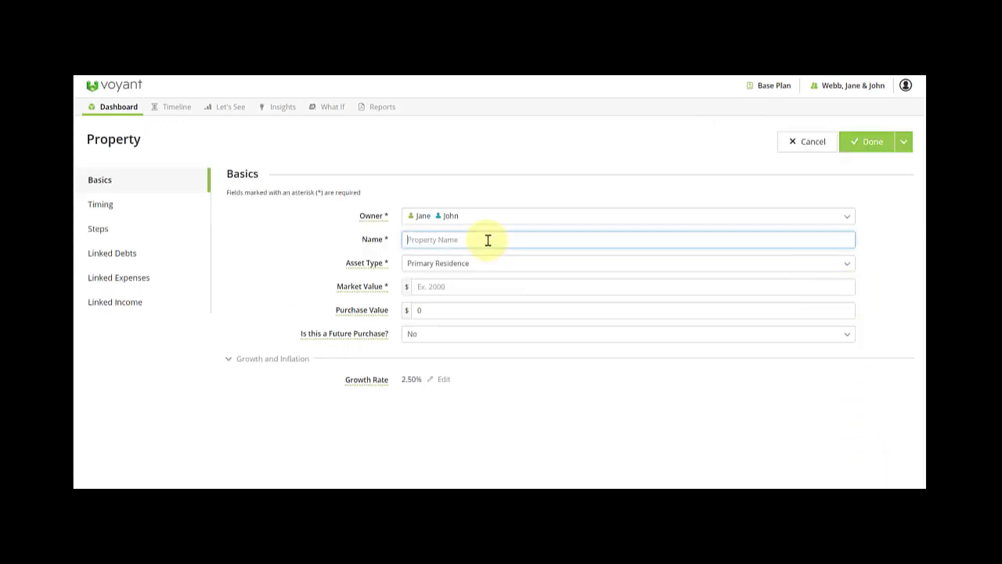
{"action": "type", "text": "Family Home"}
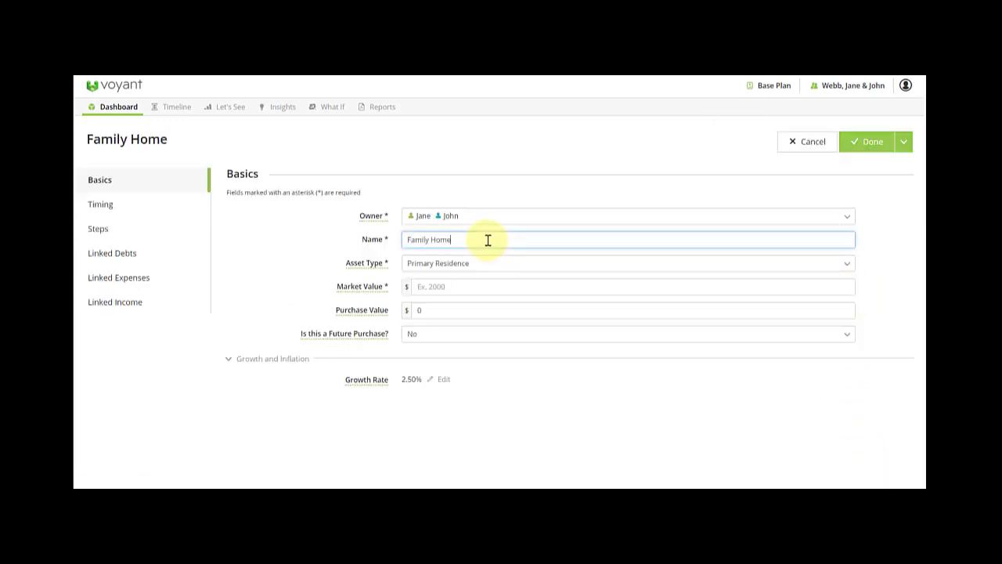
{"action": "left_click", "coordinate": [438, 288]}
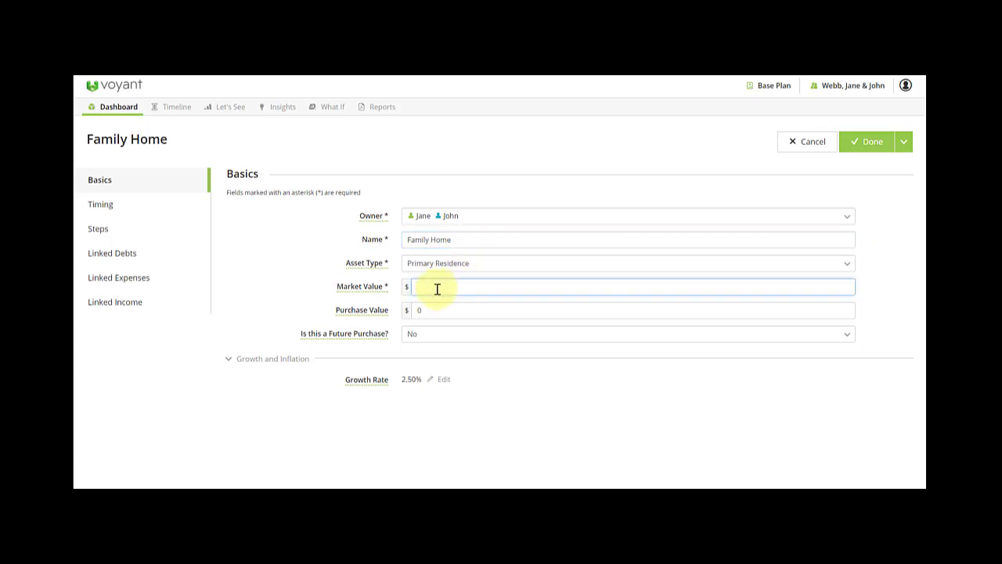
{"action": "type", "text": "450,000"}
{"action": "left_click", "coordinate": [415, 313]}
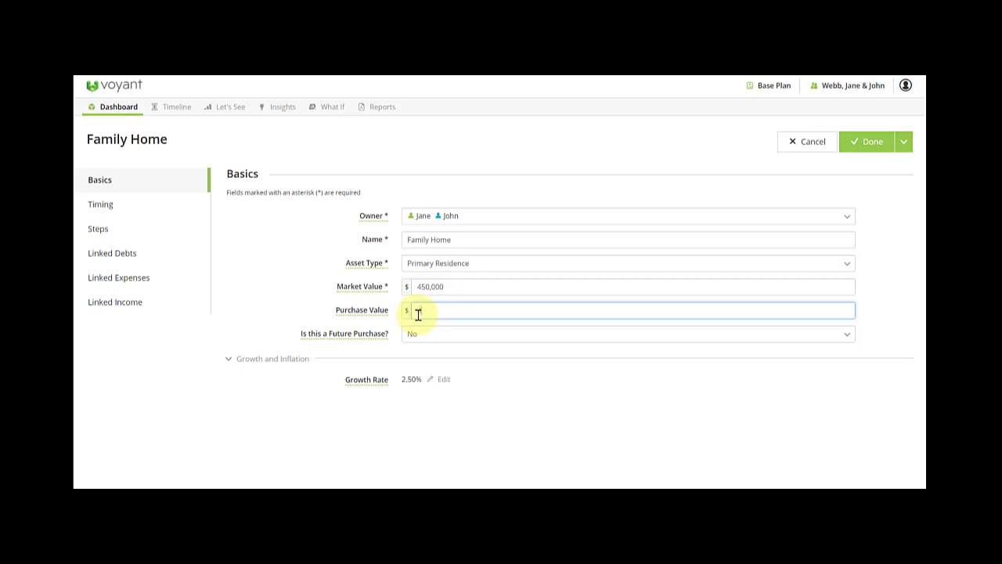
{"action": "type", "text": "4000000"}
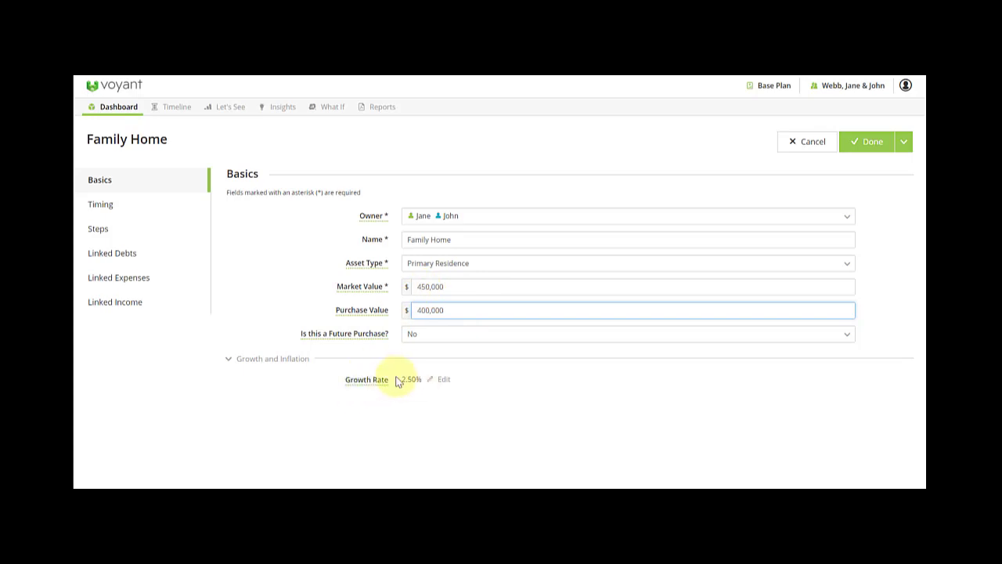
Lower the Family Home growth rate from 2.5% to 1%, check its timing, and view Linked Debts.
{"action": "left_click", "coordinate": [404, 379]}
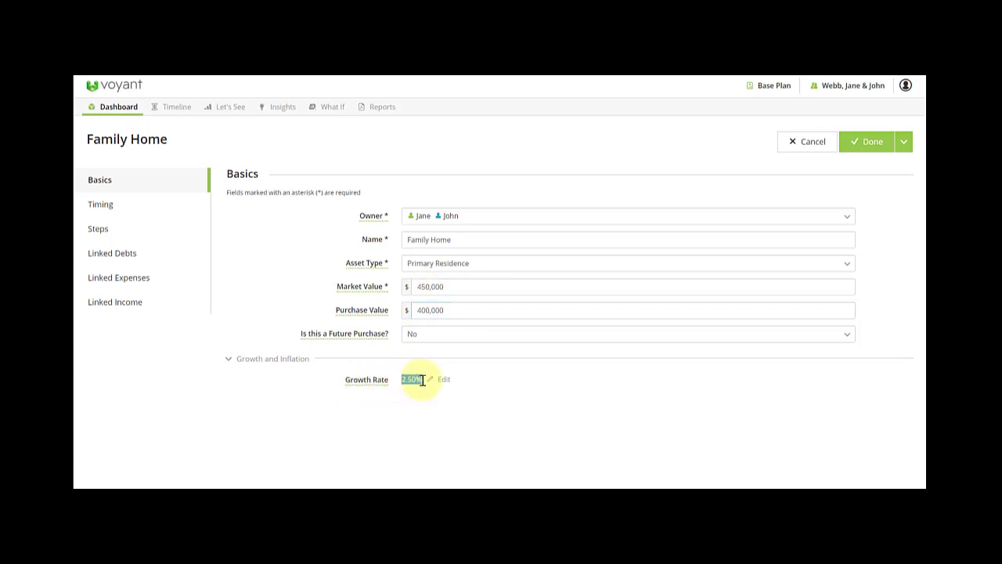
{"action": "left_click", "coordinate": [425, 380]}
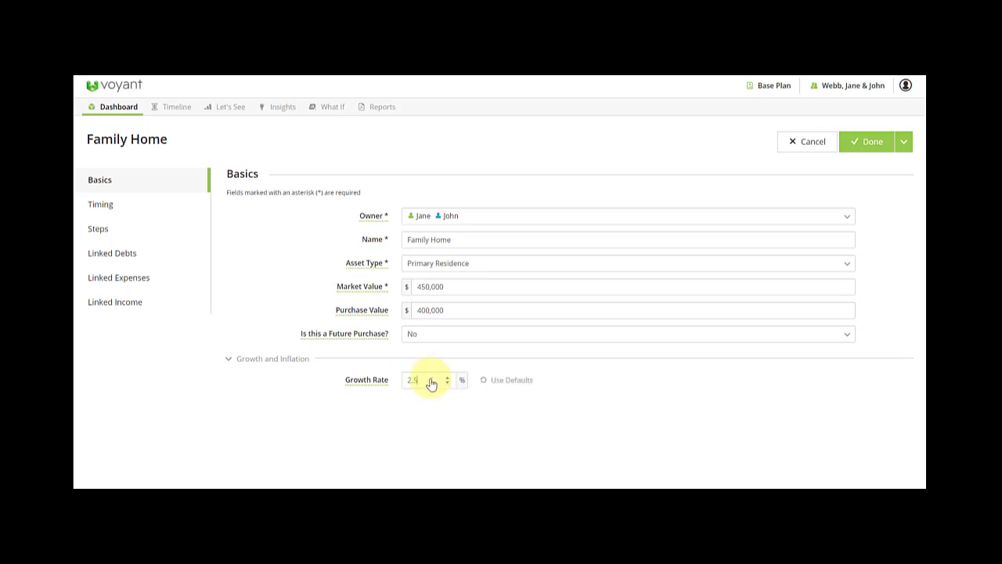
{"action": "double_click", "coordinate": [406, 381]}
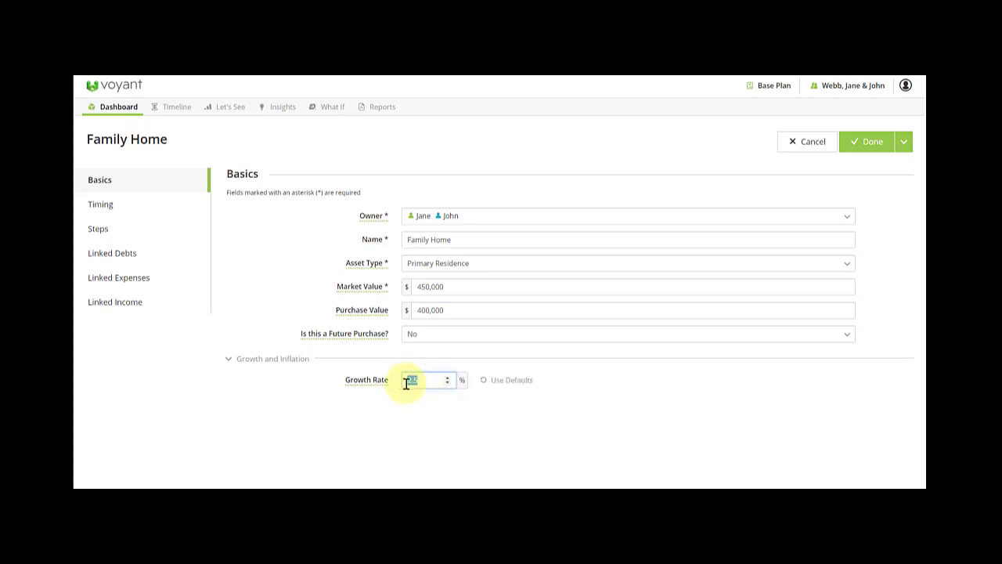
{"action": "key", "text": "BackSpace"}
{"action": "type", "text": "1"}
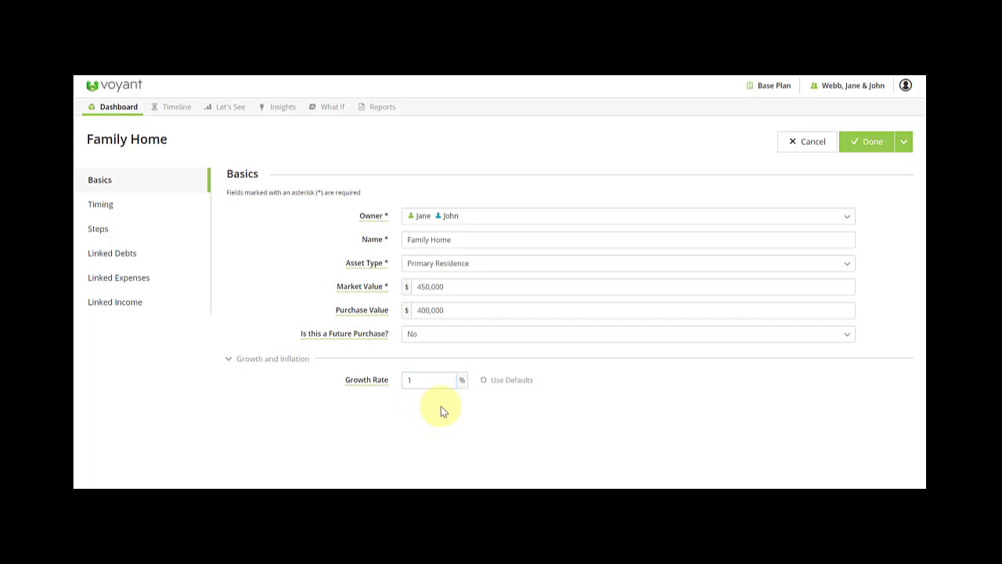
{"action": "left_click", "coordinate": [102, 211]}
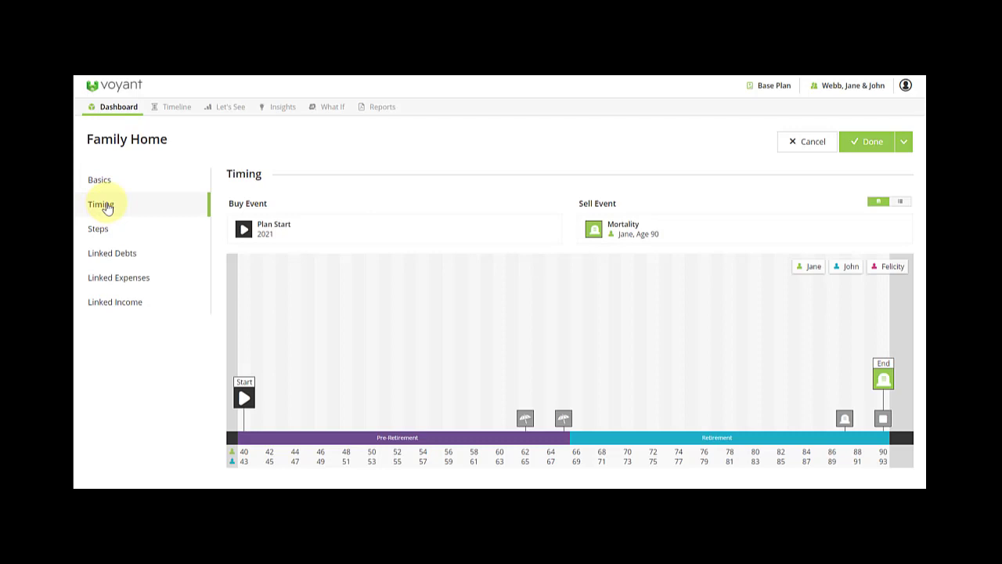
{"action": "left_click", "coordinate": [102, 181]}
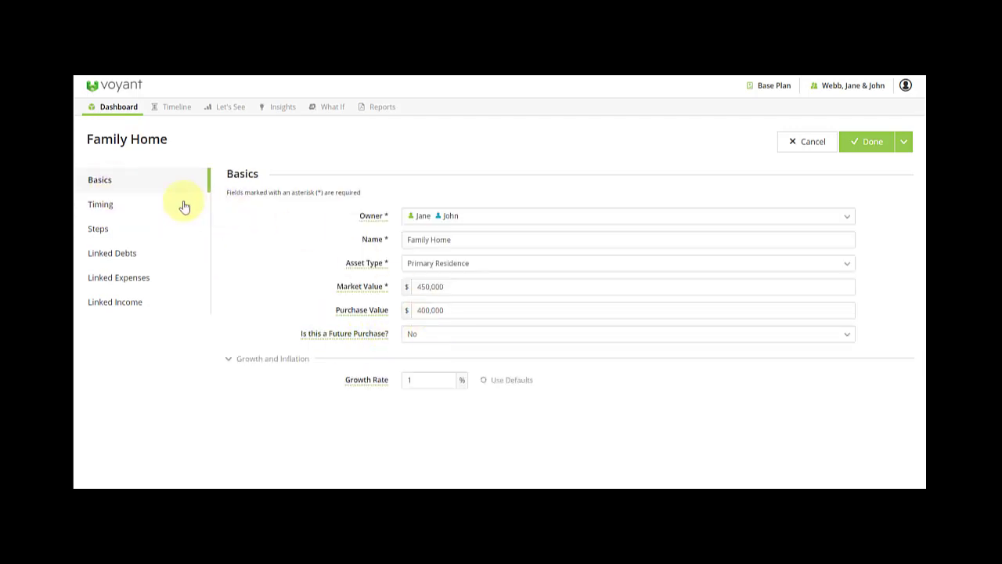
{"action": "left_click", "coordinate": [141, 211]}
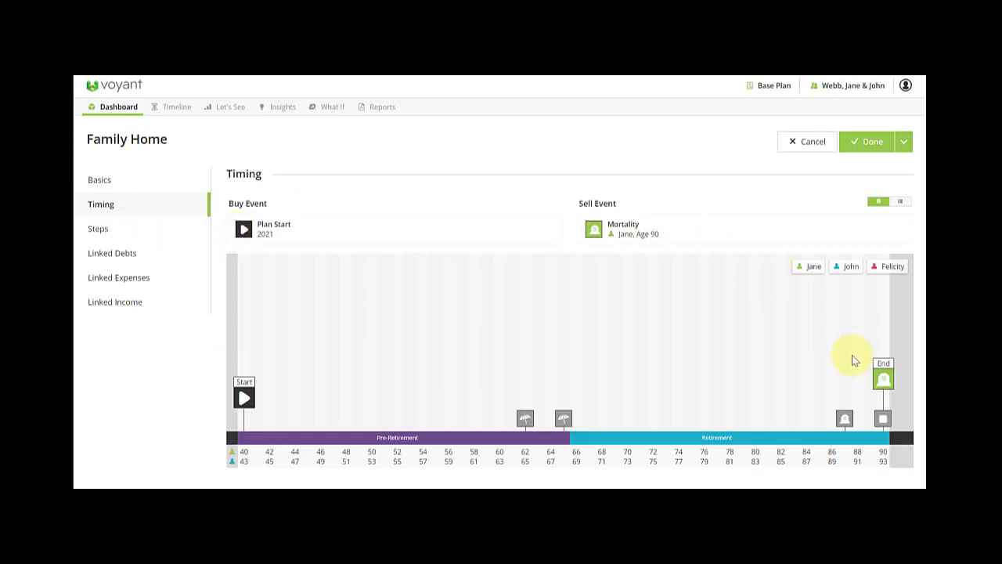
{"action": "left_click", "coordinate": [121, 256]}
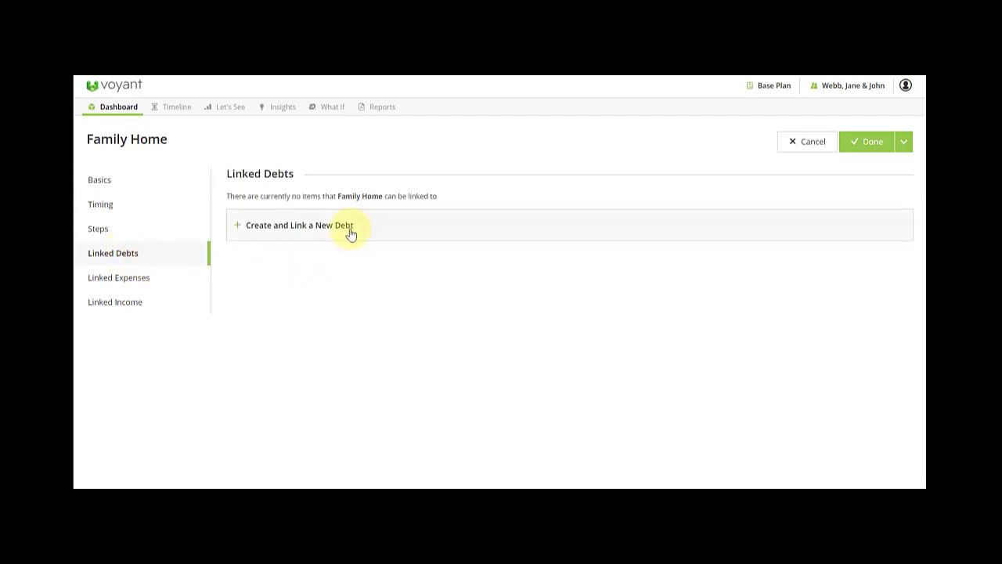
Create a linked debt named 'Mortgage on Family Home' with a 200,000 balance.
{"action": "left_click", "coordinate": [350, 232]}
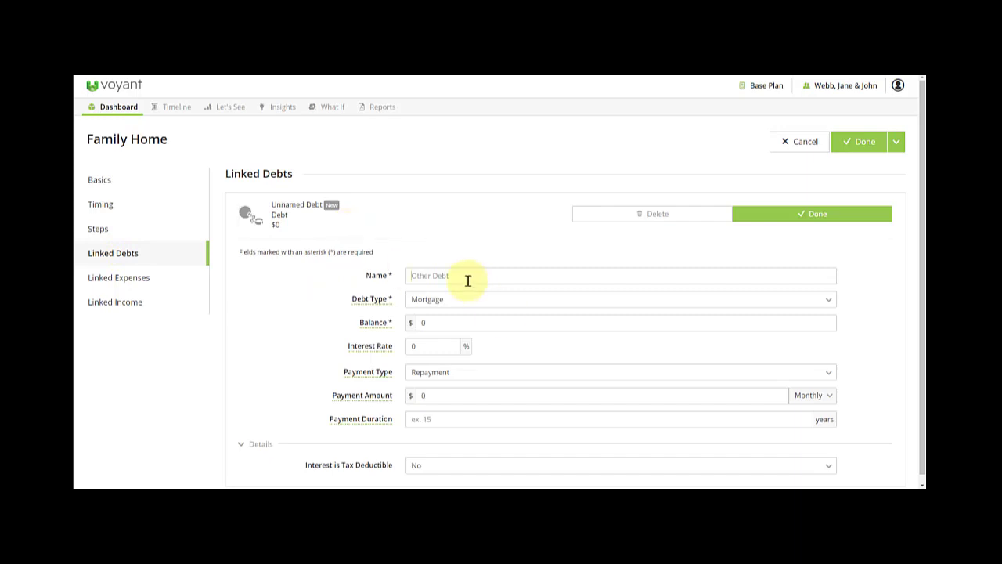
{"action": "left_click", "coordinate": [467, 278]}
{"action": "type", "text": "Mortgage"}
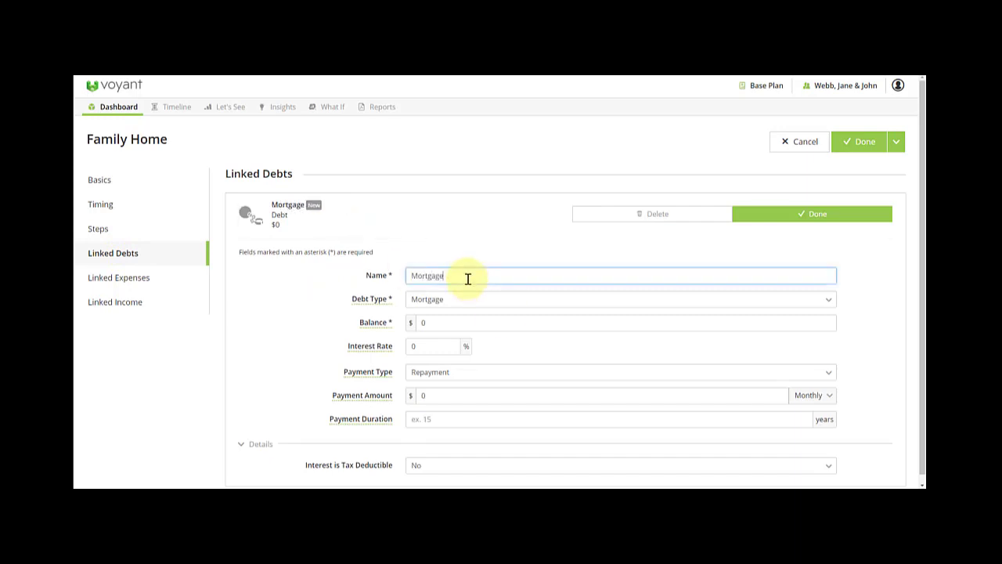
{"action": "type", "text": " on Family Home"}
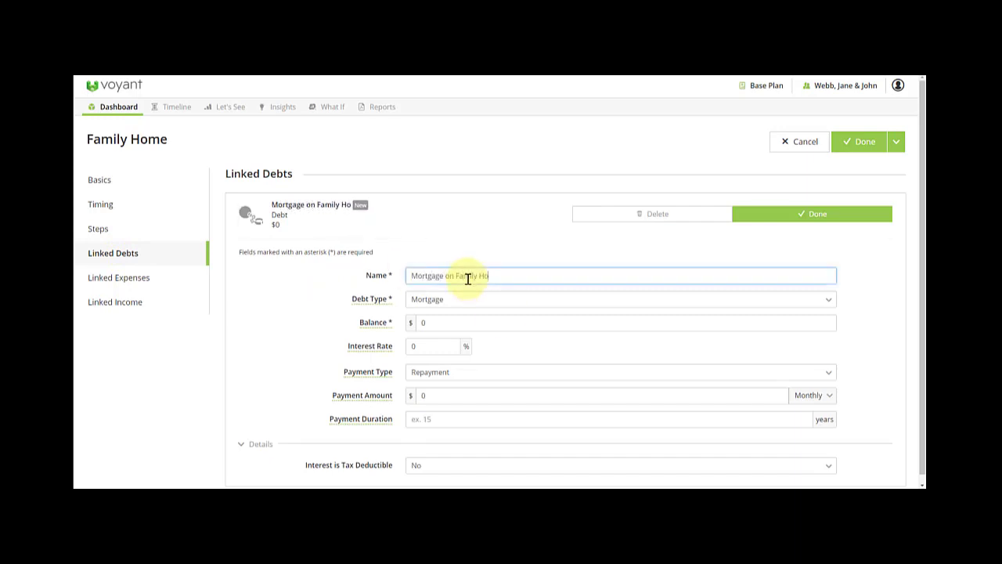
{"action": "left_click", "coordinate": [422, 322]}
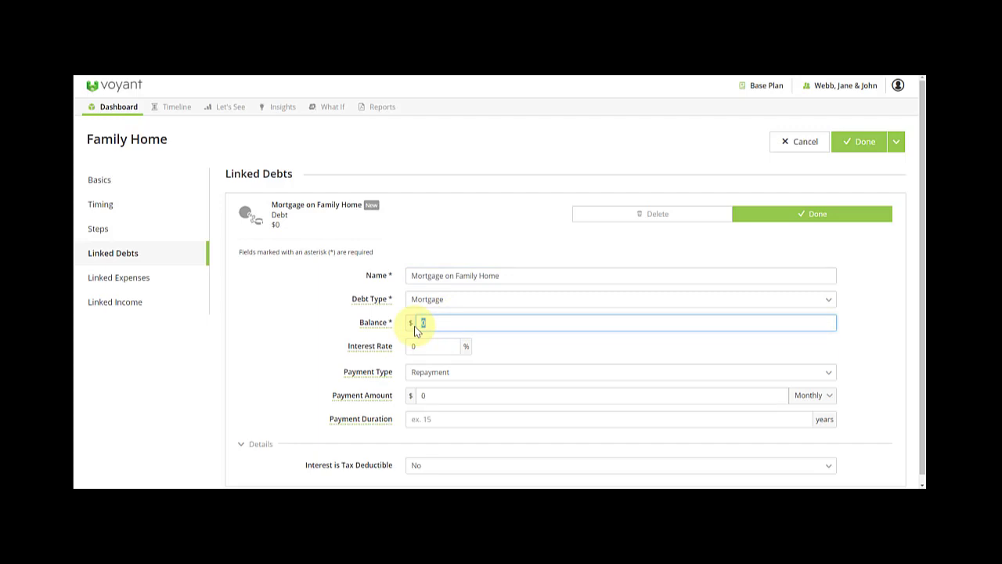
{"action": "type", "text": "200,000"}
{"action": "left_click", "coordinate": [423, 345]}
Give the mortgage 1.5% interest and 1,000 monthly payments, and finish the debt.
{"action": "left_click", "coordinate": [410, 345]}
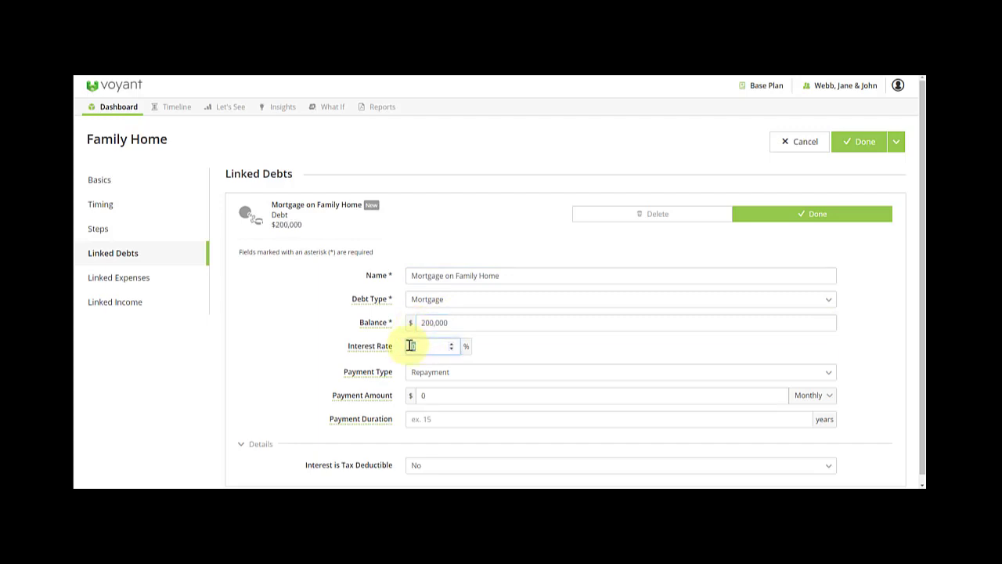
{"action": "left_click", "coordinate": [419, 395]}
{"action": "type", "text": "1,"}
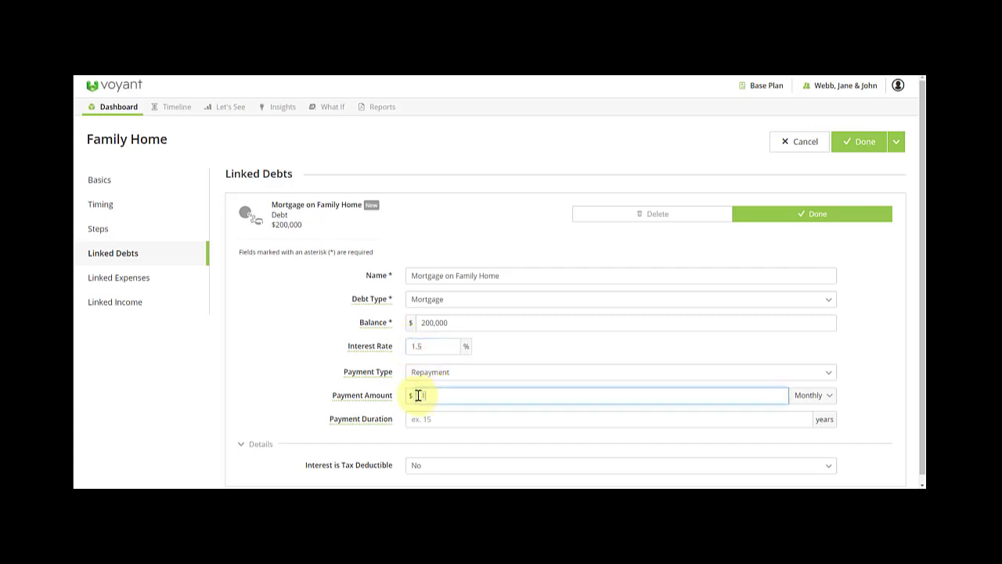
{"action": "type", "text": "000"}
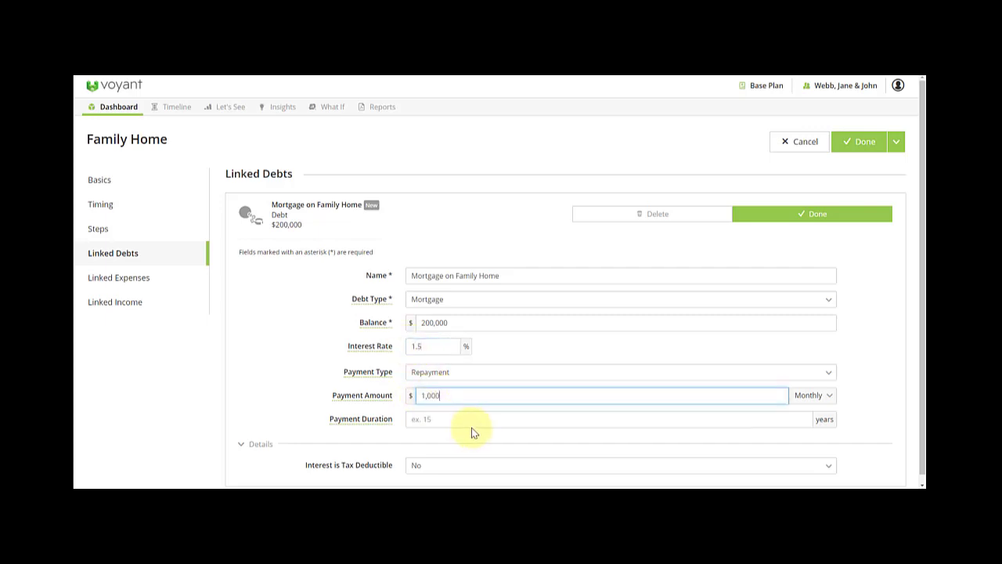
{"action": "left_click", "coordinate": [425, 423]}
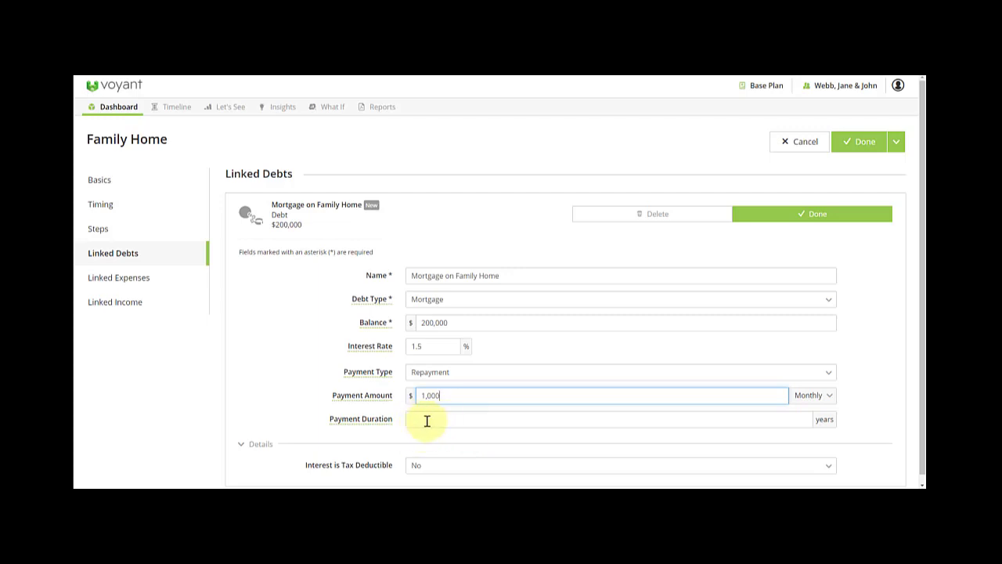
{"action": "scroll", "coordinate": [430, 421], "scroll_direction": "down", "scroll_amount": 1}
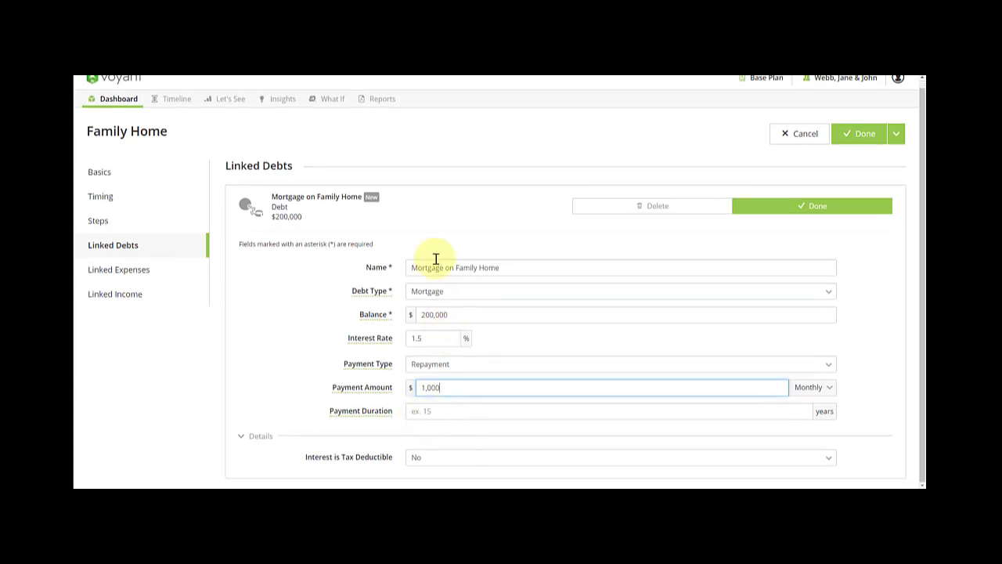
{"action": "left_click", "coordinate": [787, 207]}
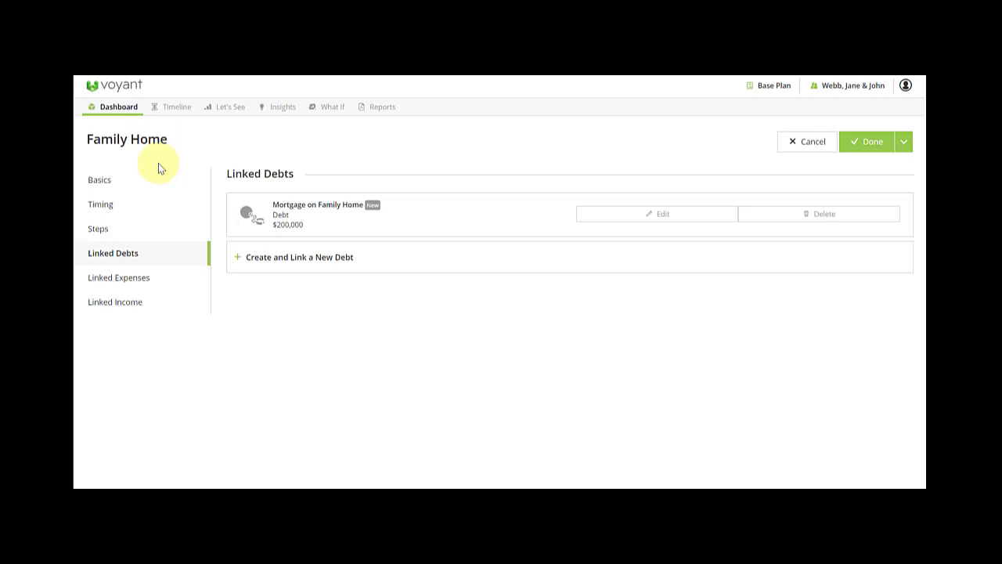
{"action": "left_click", "coordinate": [904, 142]}
Save Family Home and start a new property named 'Rental Property' of type Rental Property.
{"action": "left_click", "coordinate": [885, 163]}
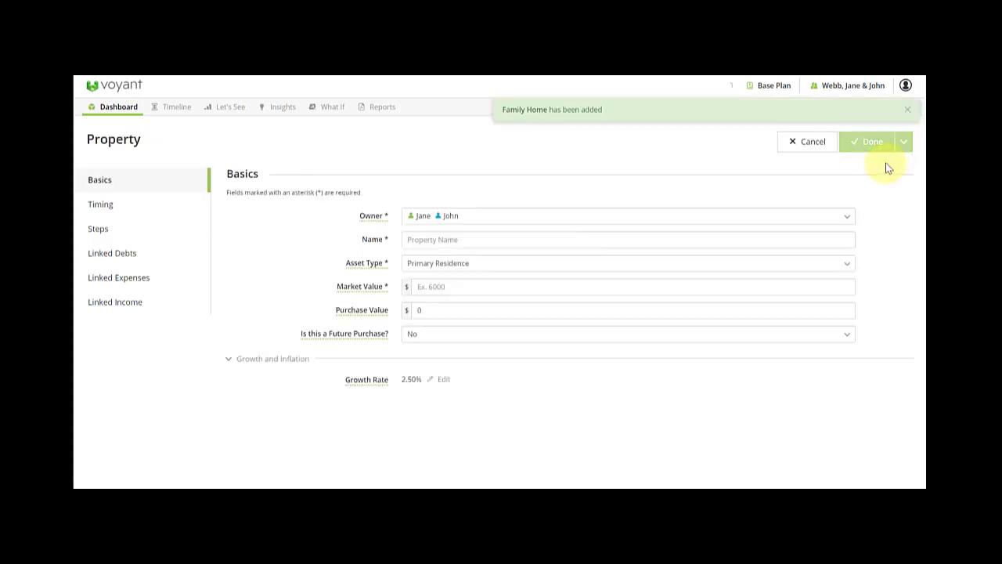
{"action": "left_click", "coordinate": [453, 245]}
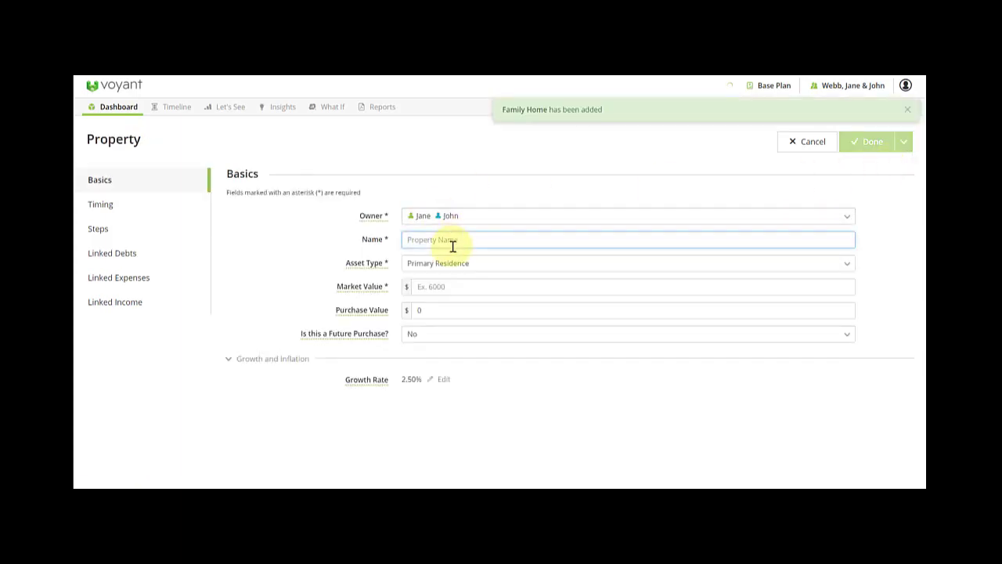
{"action": "type", "text": "Rental Property"}
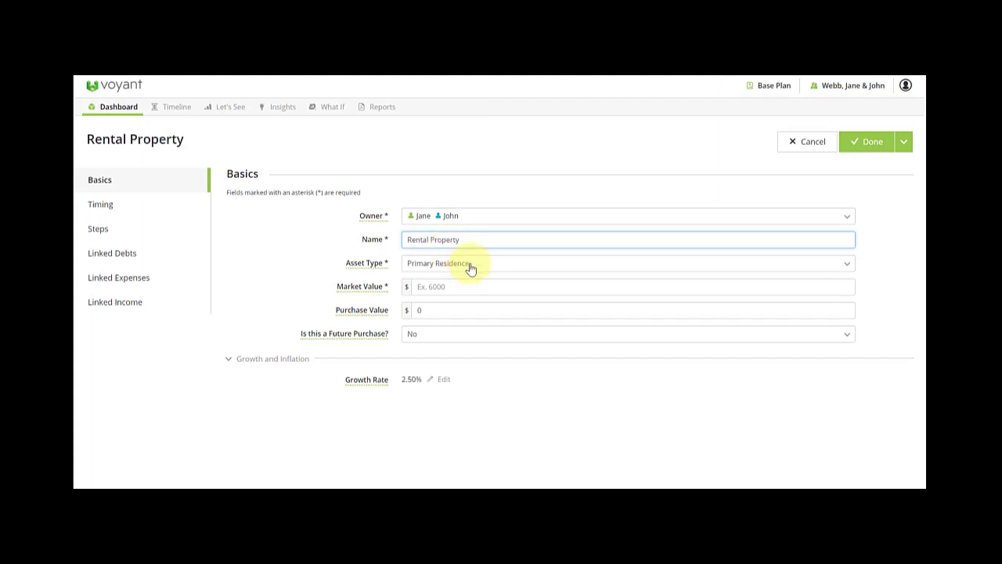
{"action": "left_click", "coordinate": [469, 266]}
{"action": "left_click", "coordinate": [462, 306]}
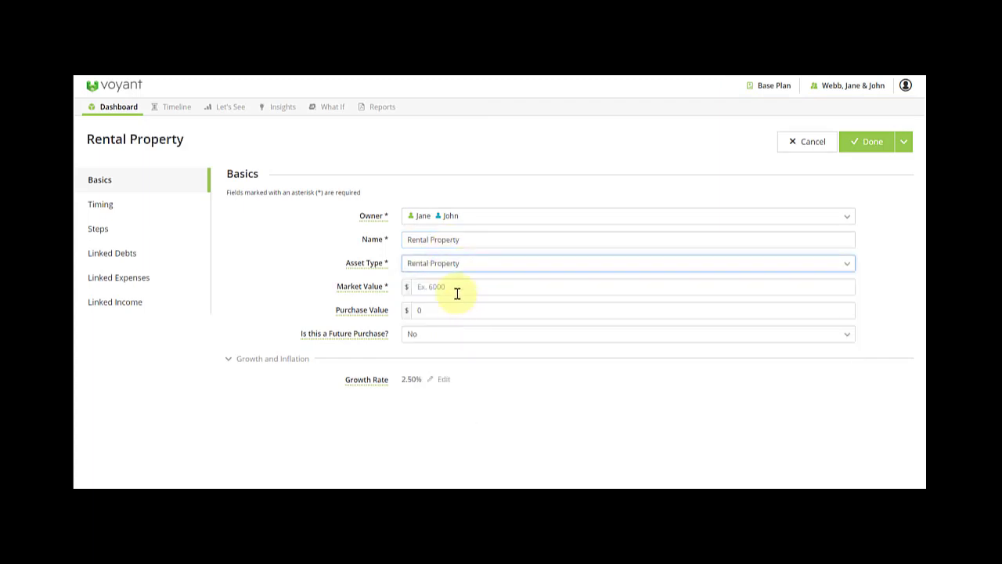
Give the Rental Property a 300,000 market value, 280,000 purchase value and 1.5% growth.
{"action": "left_click", "coordinate": [439, 287]}
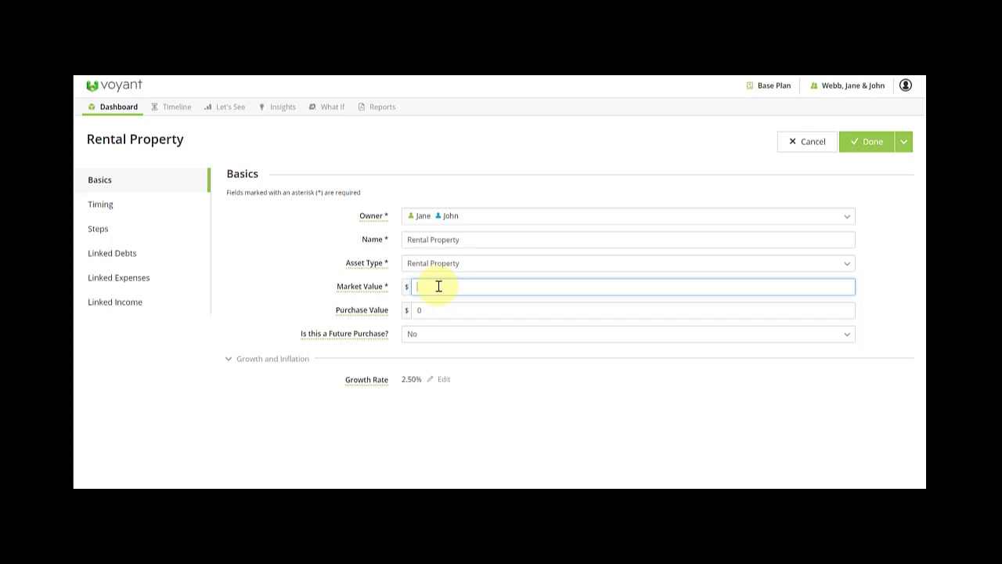
{"action": "type", "text": "300,000"}
{"action": "left_click", "coordinate": [421, 311]}
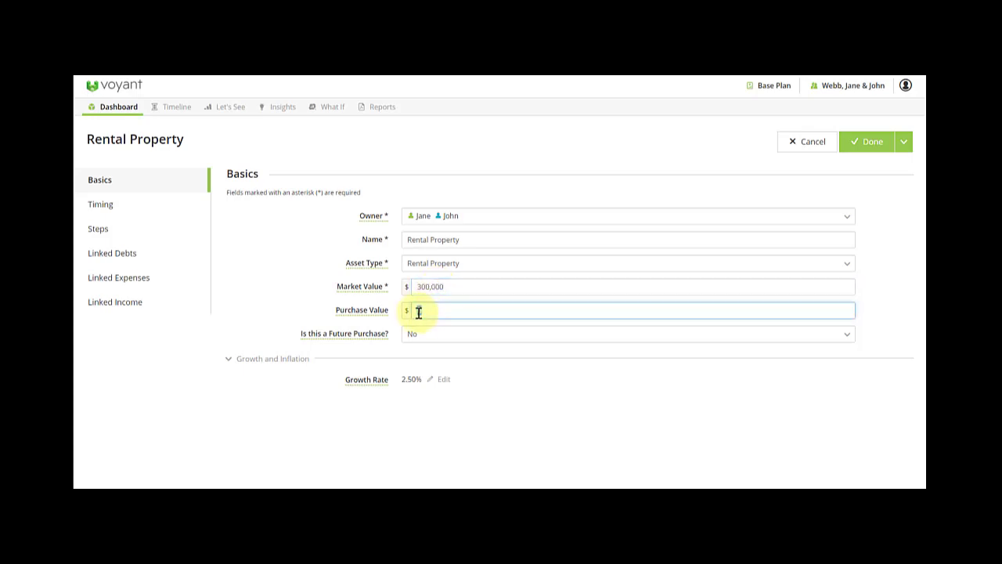
{"action": "type", "text": "200,"}
{"action": "type", "text": "000"}
{"action": "left_click", "coordinate": [429, 384]}
{"action": "left_click_drag", "start_coordinate": [430, 381], "coordinate": [402, 381]}
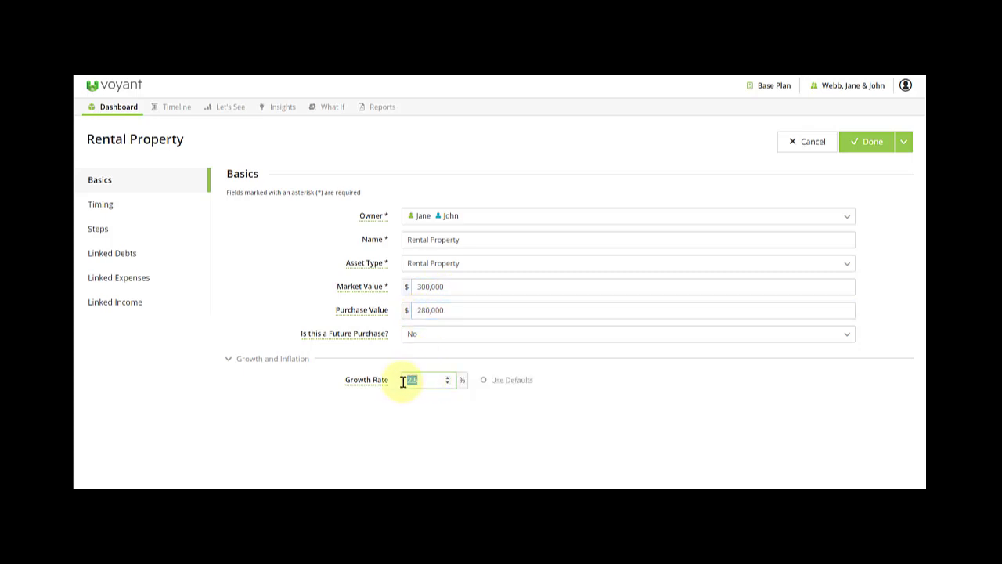
{"action": "type", "text": "1.5"}
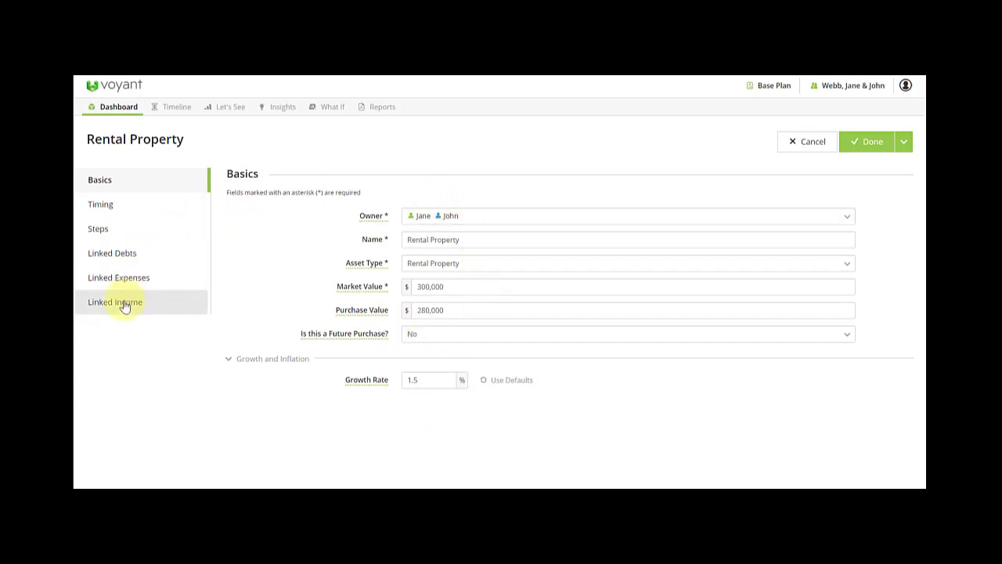
{"action": "left_click", "coordinate": [128, 258]}
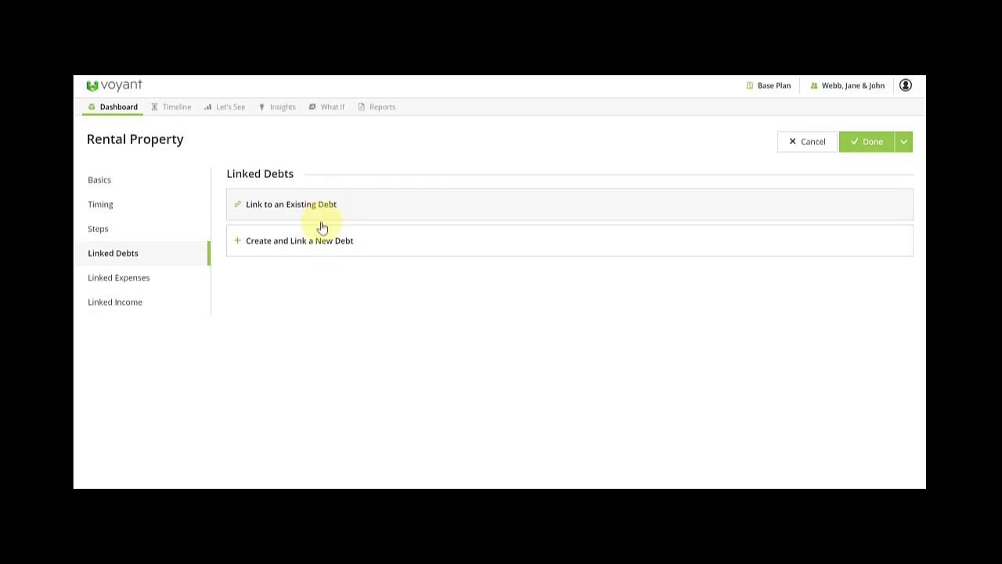
Link an interest-only 'Mortgage on Rental Property' of 123,000 at 2% interest to the property.
{"action": "left_click", "coordinate": [347, 245]}
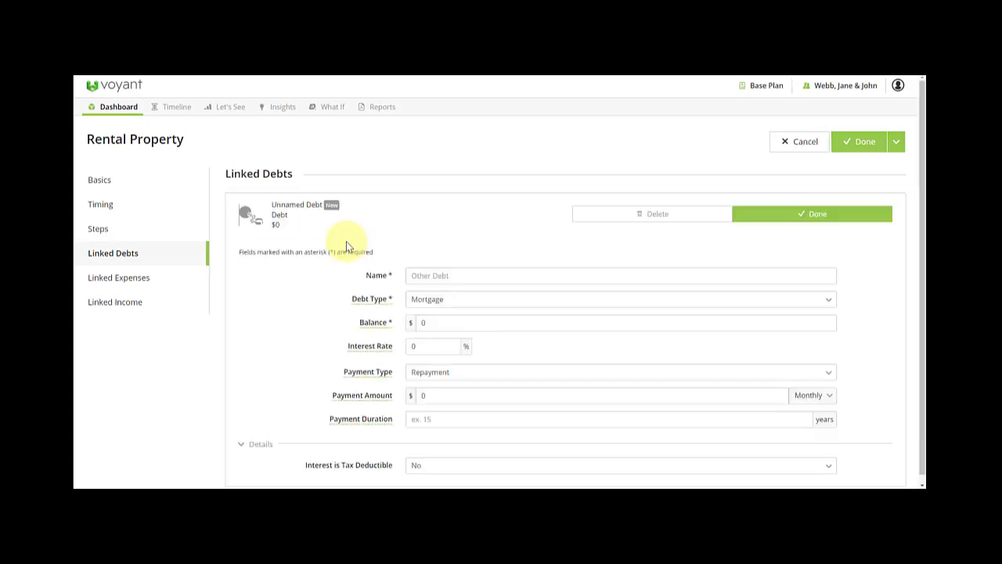
{"action": "left_click", "coordinate": [448, 277]}
{"action": "type", "text": "Mortgage"}
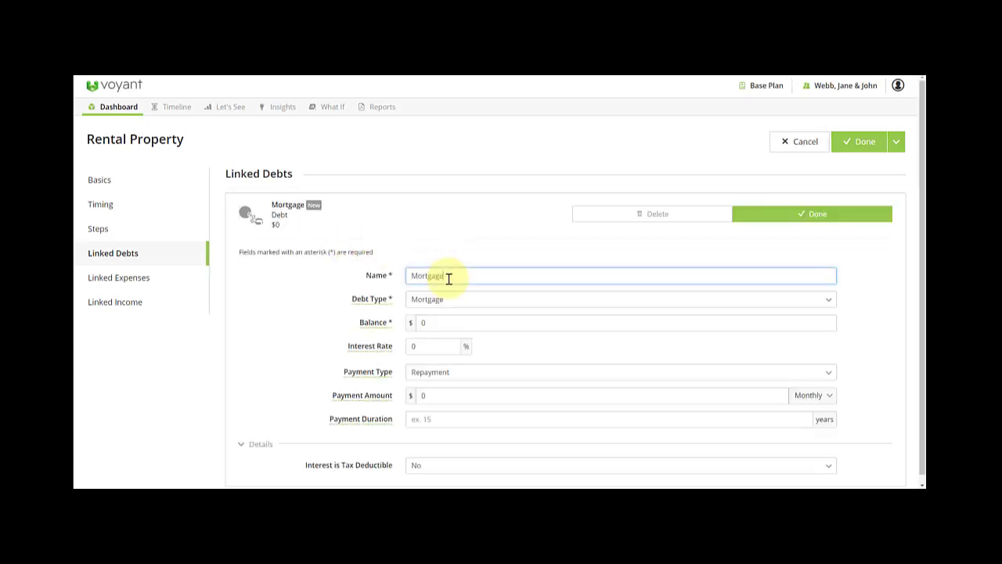
{"action": "type", "text": " on Rental Pr"}
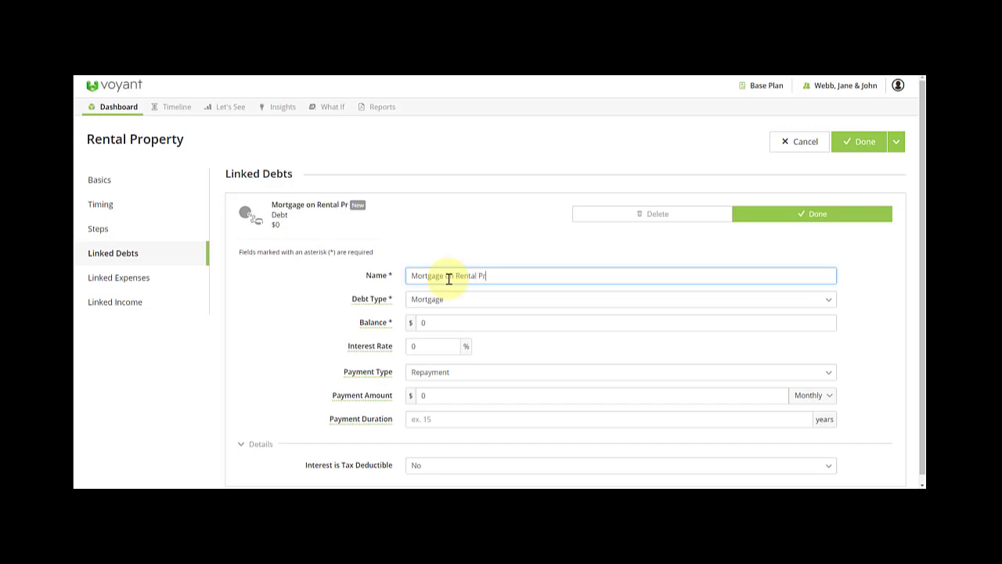
{"action": "type", "text": "operty"}
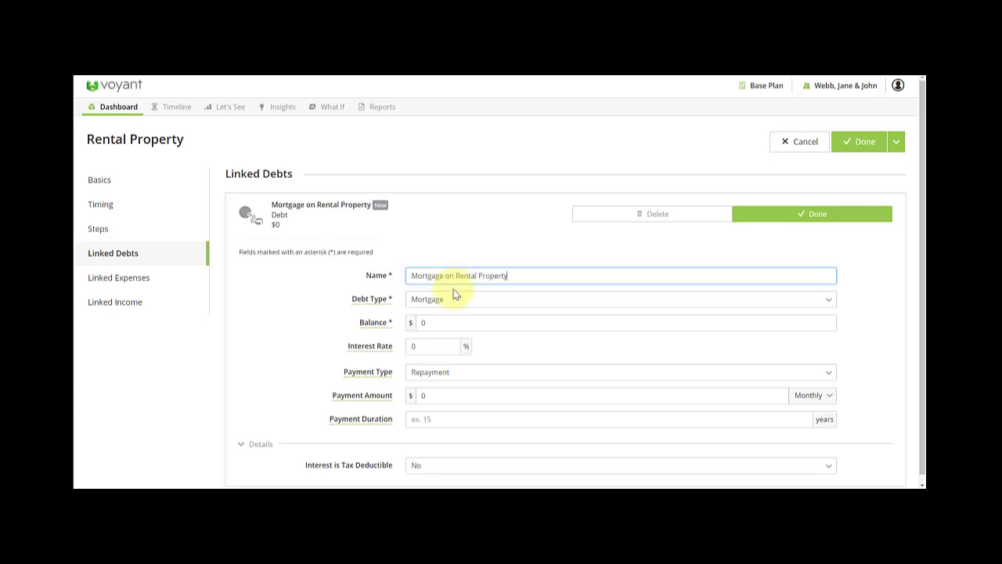
{"action": "left_click", "coordinate": [420, 322]}
{"action": "type", "text": "12"}
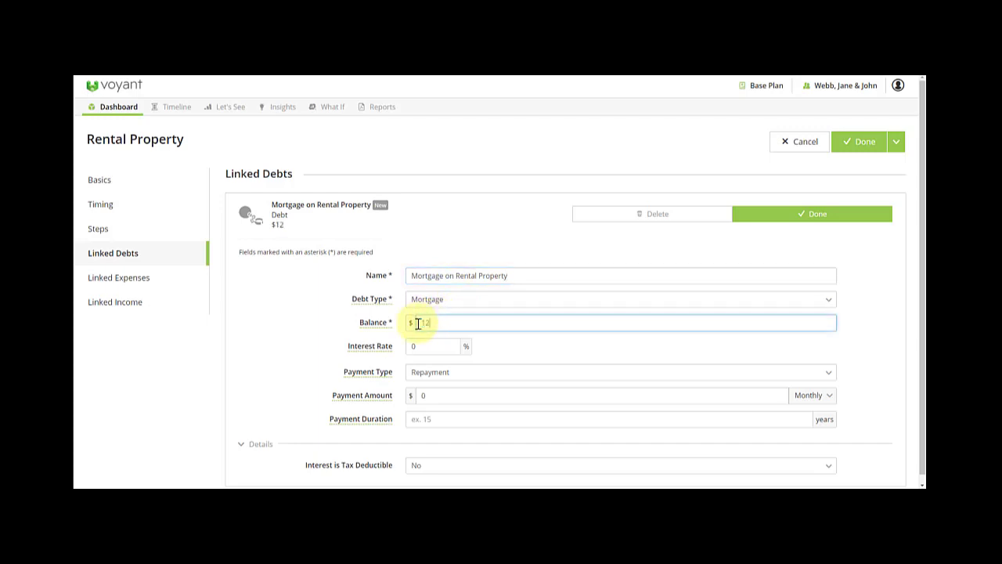
{"action": "type", "text": "3,000"}
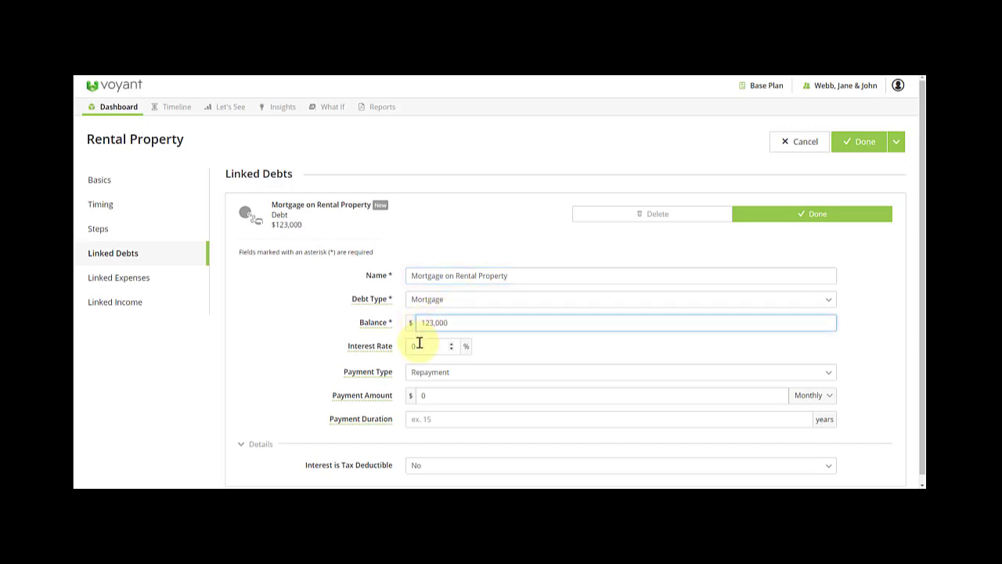
{"action": "left_click", "coordinate": [411, 345]}
{"action": "type", "text": "2"}
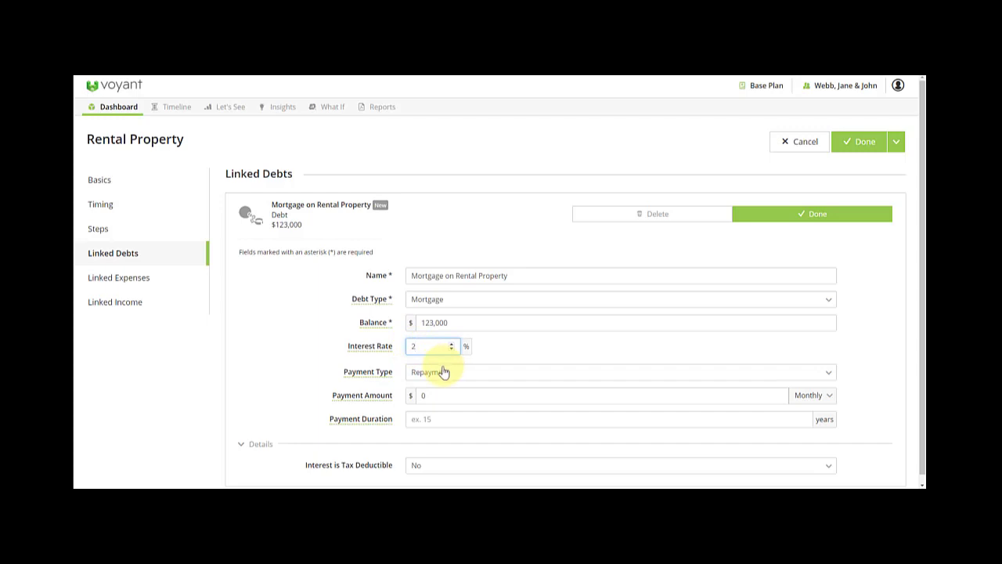
{"action": "left_click", "coordinate": [426, 394]}
{"action": "left_click", "coordinate": [447, 374]}
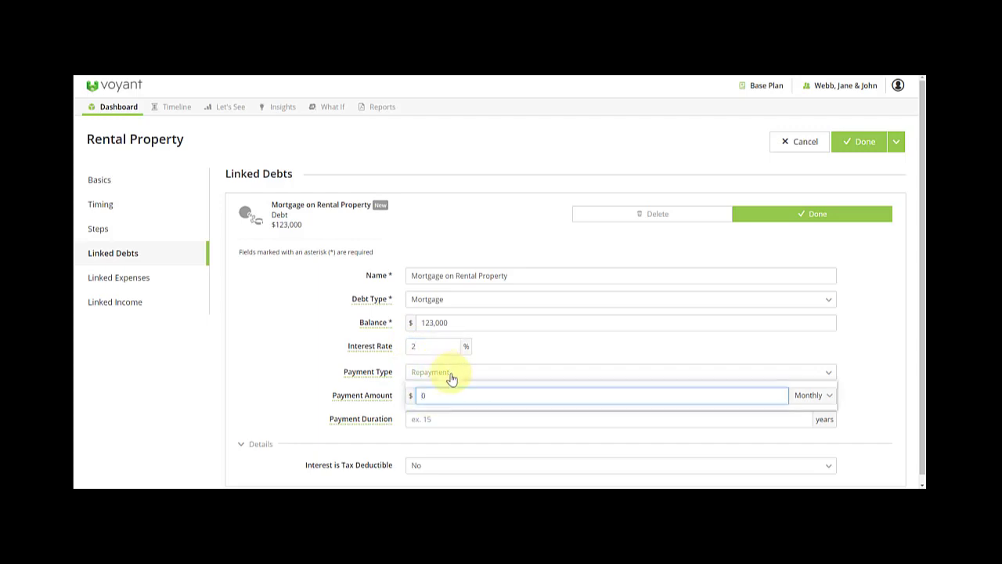
{"action": "left_click", "coordinate": [451, 387]}
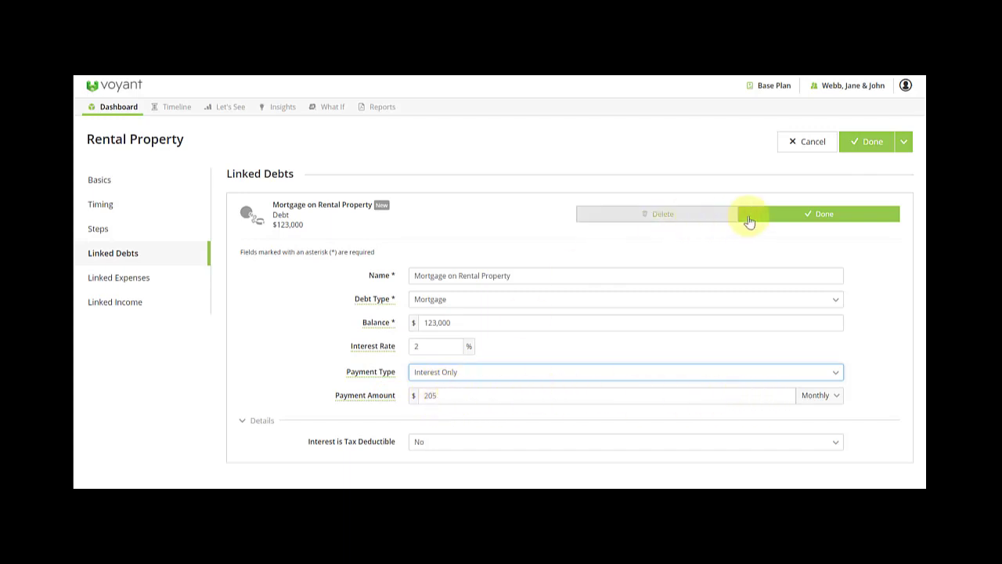
{"action": "left_click", "coordinate": [778, 219]}
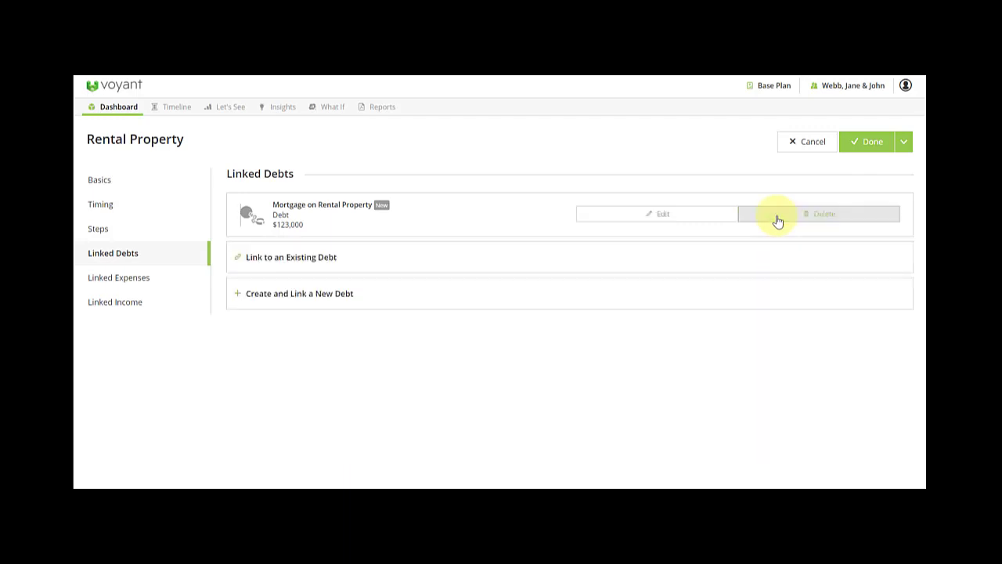
Create a linked income named 'Rental Property Income' of 12,000 a year.
{"action": "left_click", "coordinate": [112, 307]}
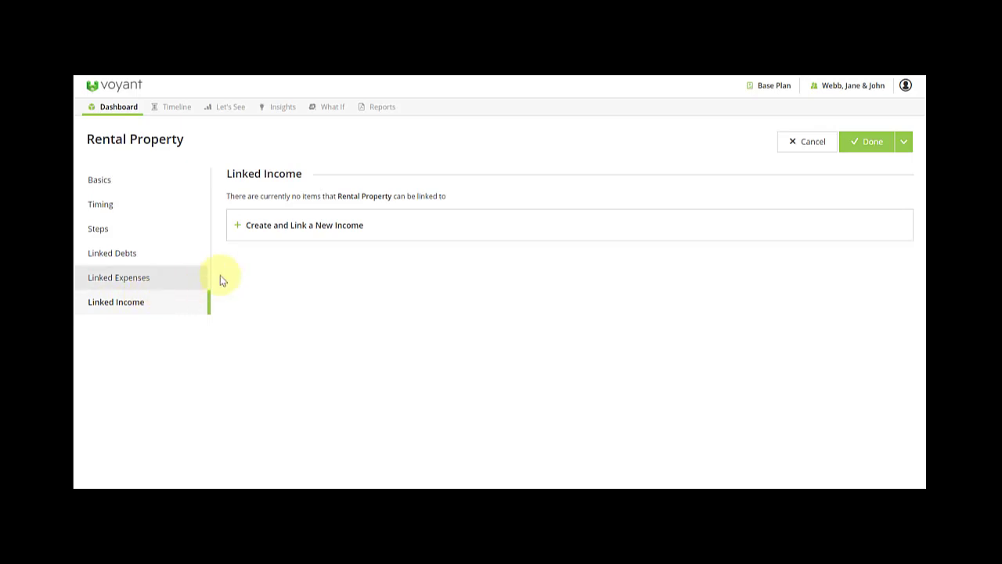
{"action": "left_click", "coordinate": [289, 225]}
{"action": "left_click", "coordinate": [446, 276]}
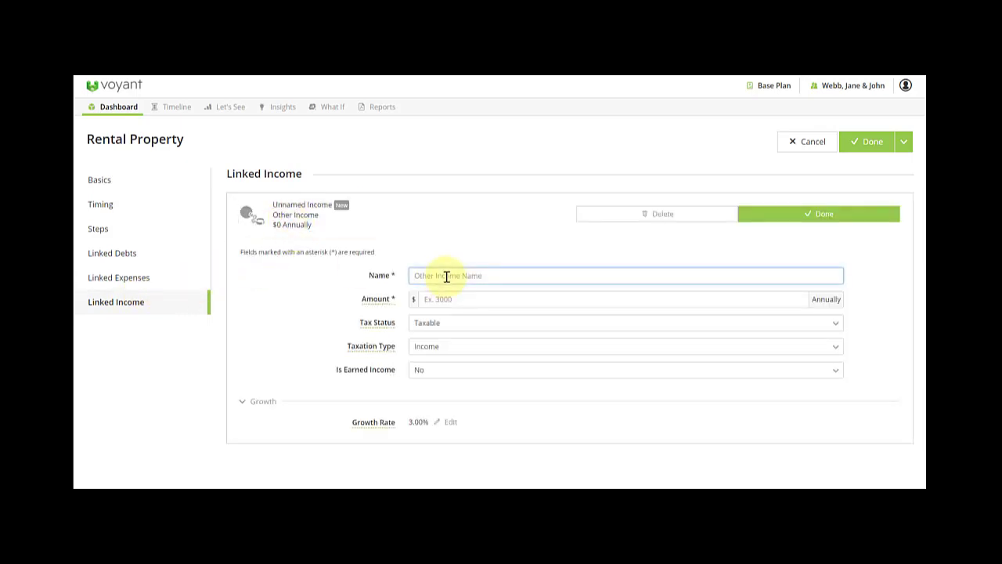
{"action": "type", "text": "Rental Property"}
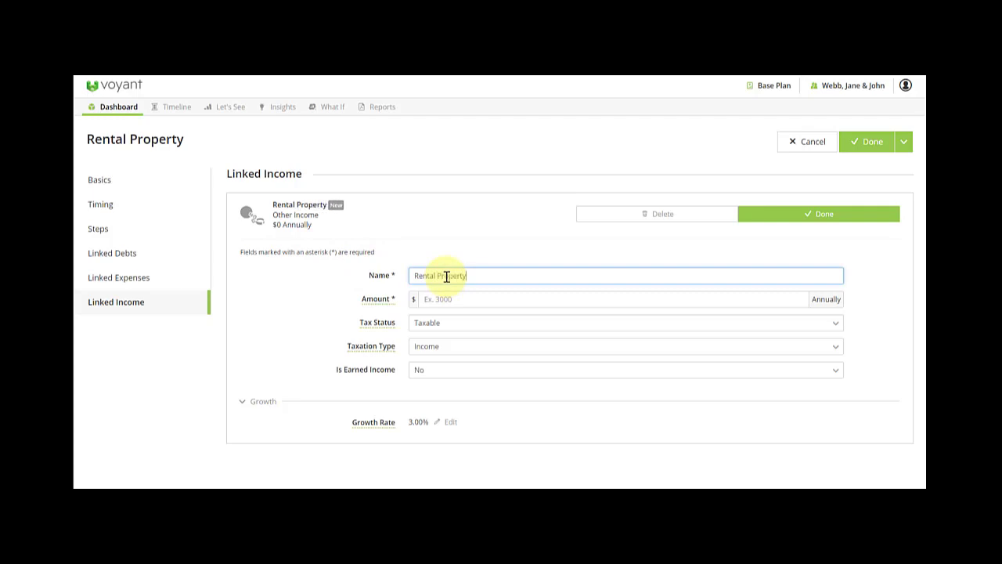
{"action": "type", "text": " Income"}
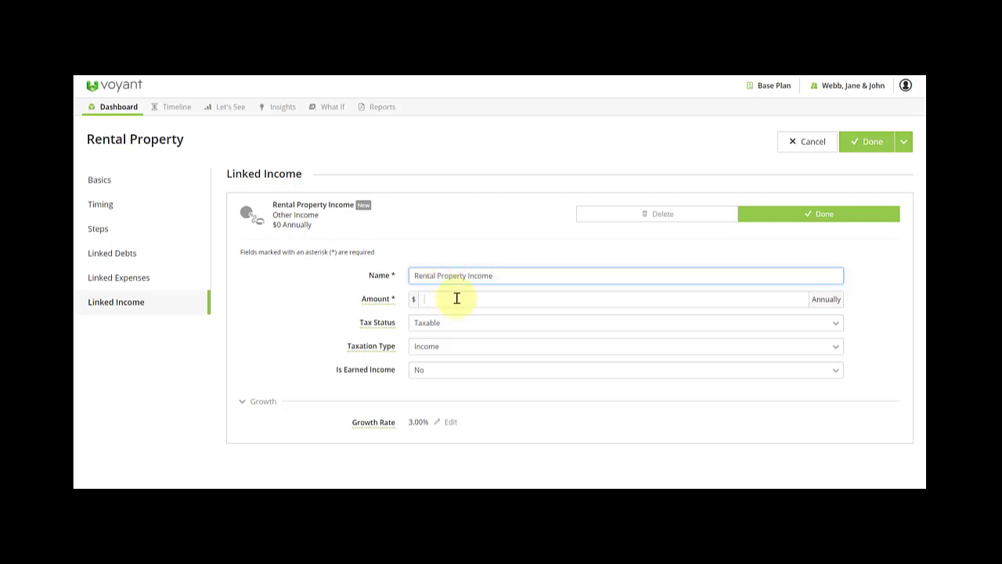
{"action": "left_click", "coordinate": [455, 299]}
{"action": "type", "text": "120000"}
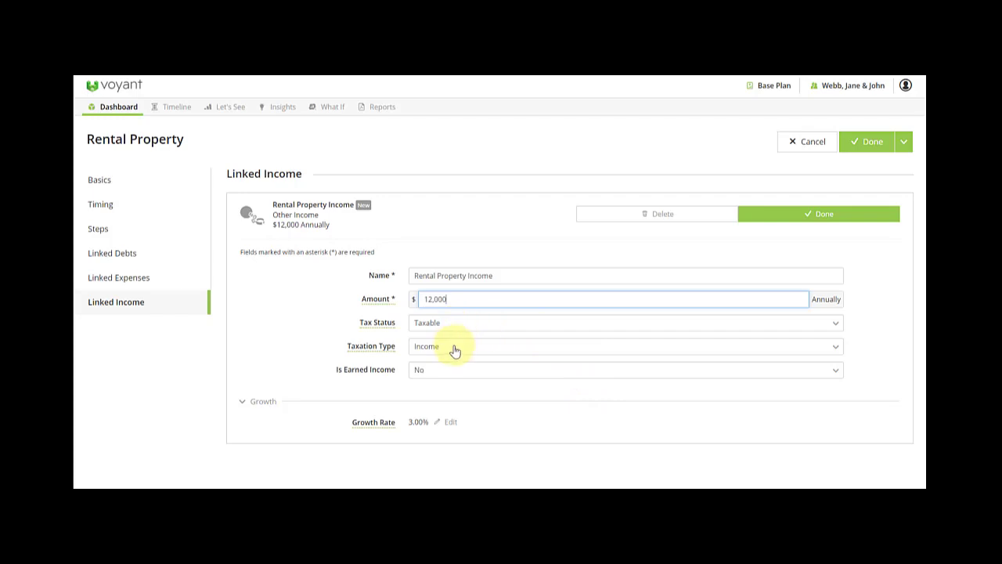
Set the rental income's growth rate to 1%, save it, and view Linked Expenses.
{"action": "left_click", "coordinate": [447, 423]}
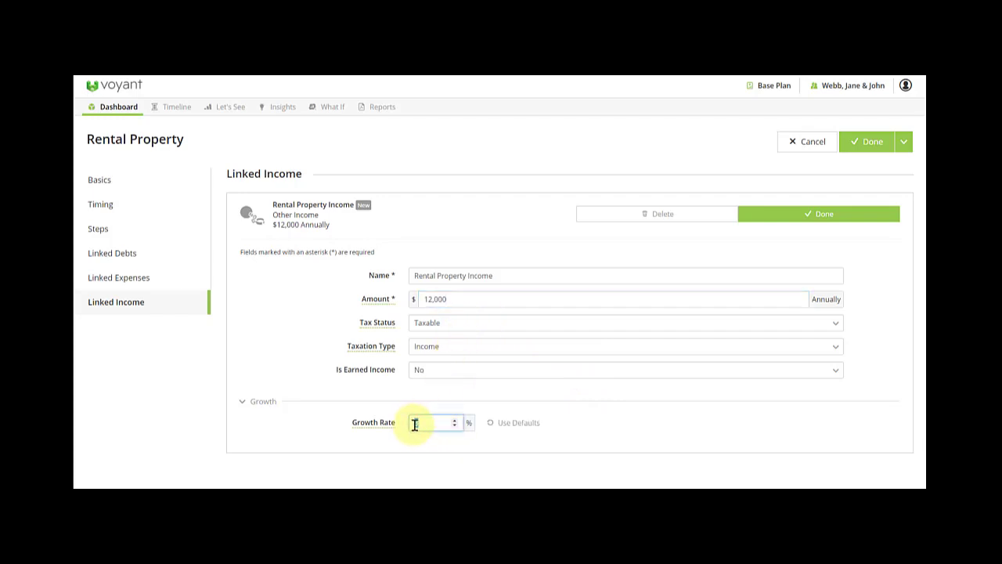
{"action": "left_click_drag", "start_coordinate": [415, 424], "coordinate": [440, 423]}
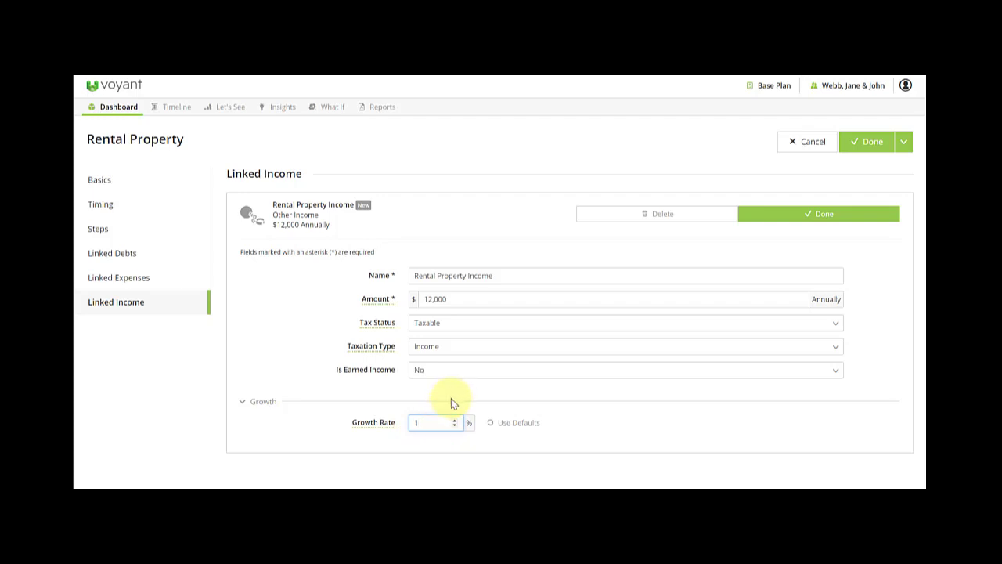
{"action": "left_click", "coordinate": [442, 389]}
{"action": "left_click", "coordinate": [787, 216]}
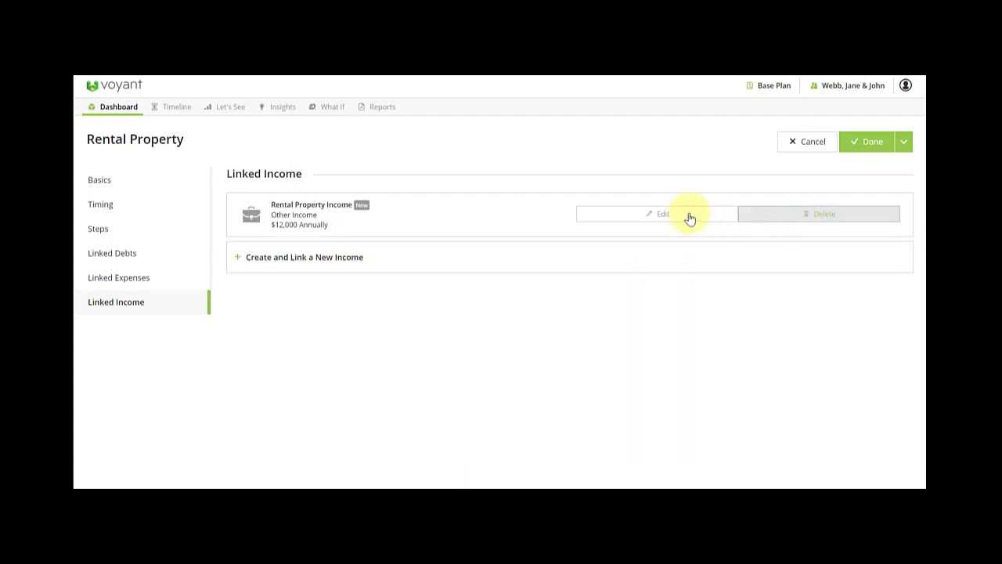
{"action": "left_click", "coordinate": [123, 284]}
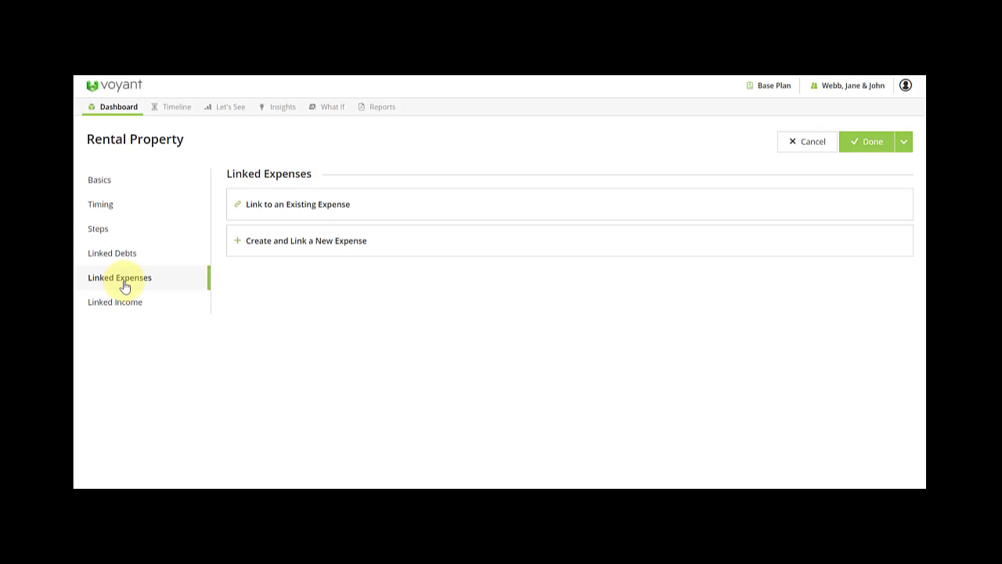
Link a 'Rental Property Expense' of 8,000 a year, then return to the property's Basics.
{"action": "left_click", "coordinate": [401, 247]}
{"action": "left_click", "coordinate": [448, 276]}
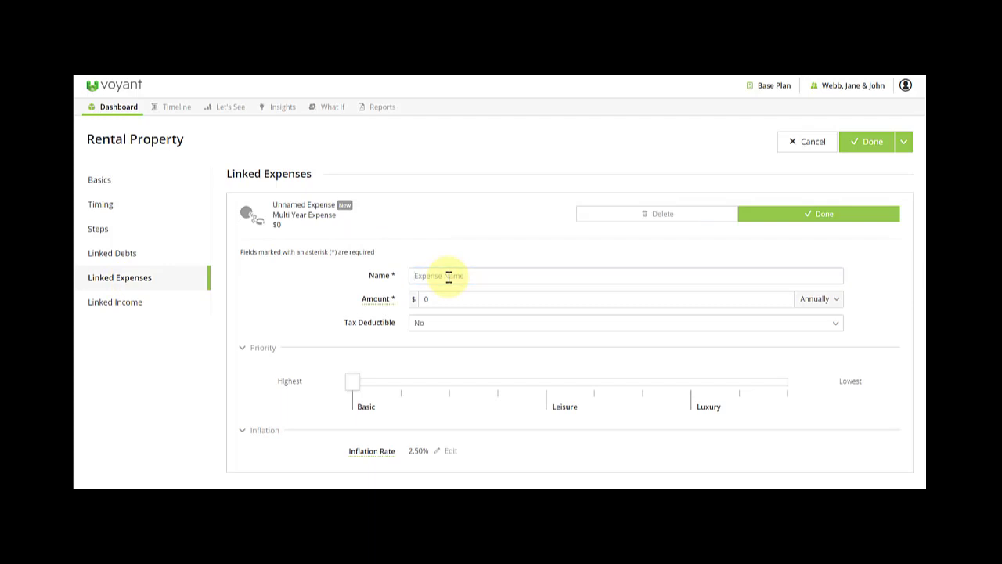
{"action": "left_click", "coordinate": [425, 300]}
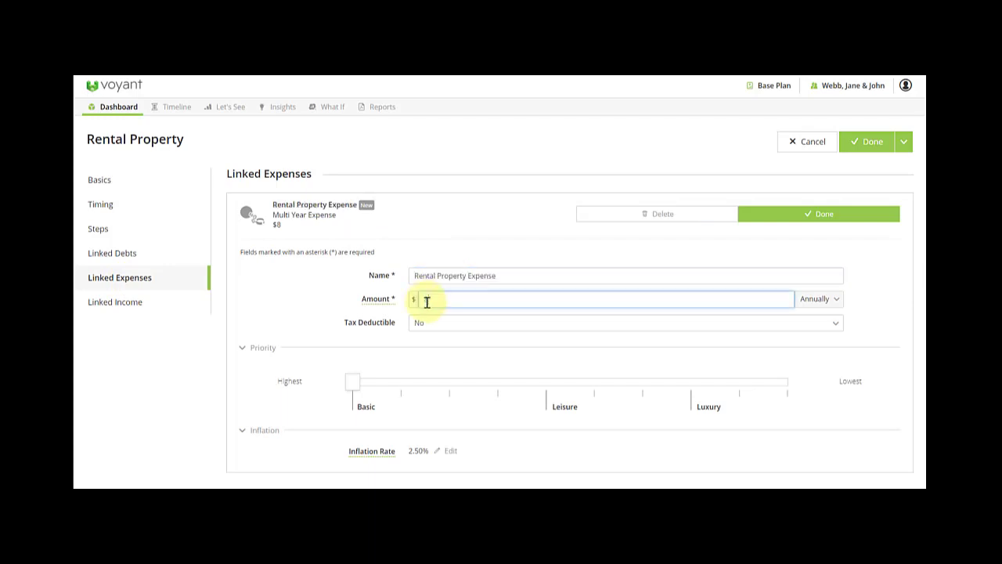
{"action": "type", "text": "8,000"}
{"action": "left_click", "coordinate": [352, 382]}
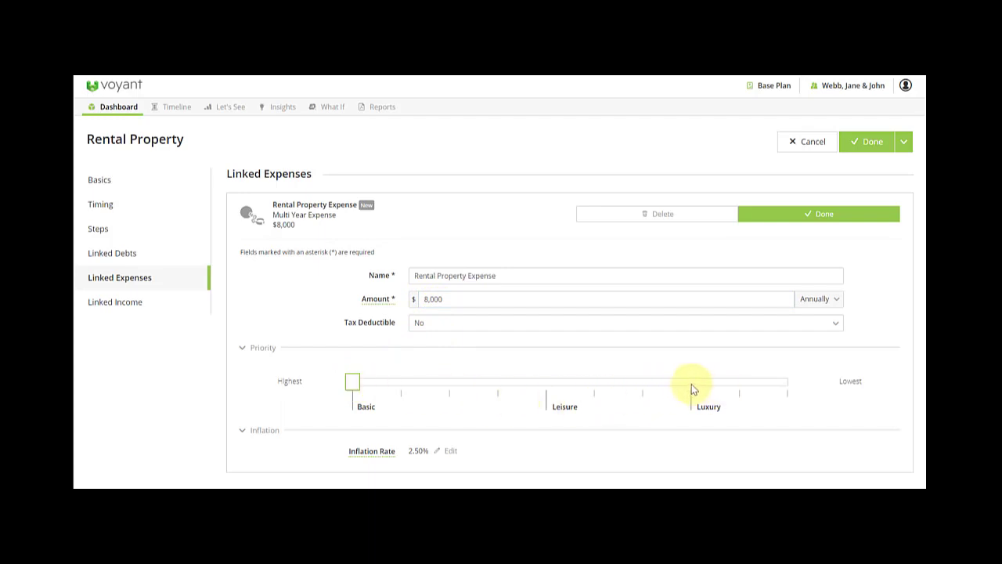
{"action": "left_click", "coordinate": [794, 219]}
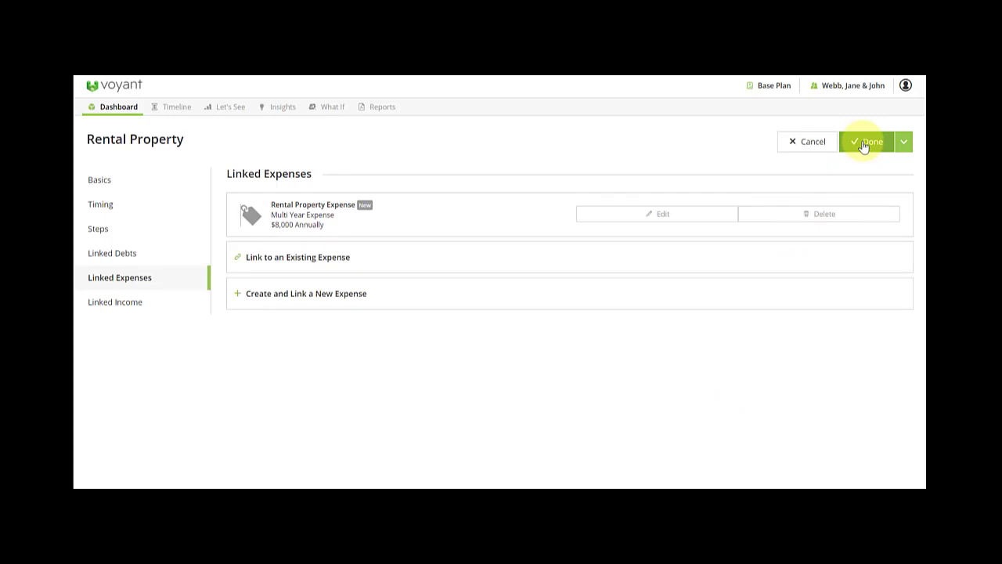
{"action": "left_click", "coordinate": [112, 181]}
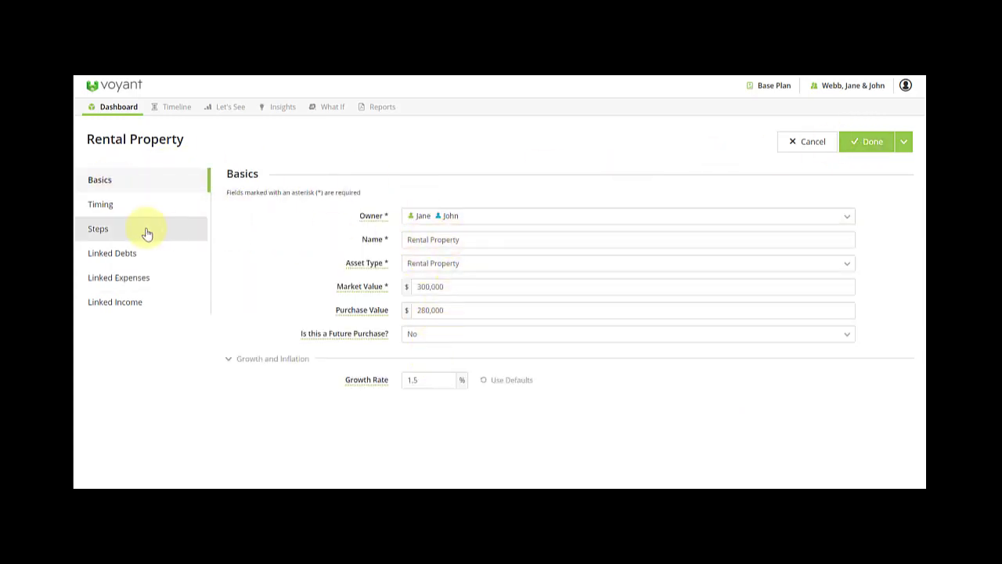
Review the rental property's linked mortgage, expense and income, then save it back to the dashboard.
{"action": "left_click", "coordinate": [110, 255]}
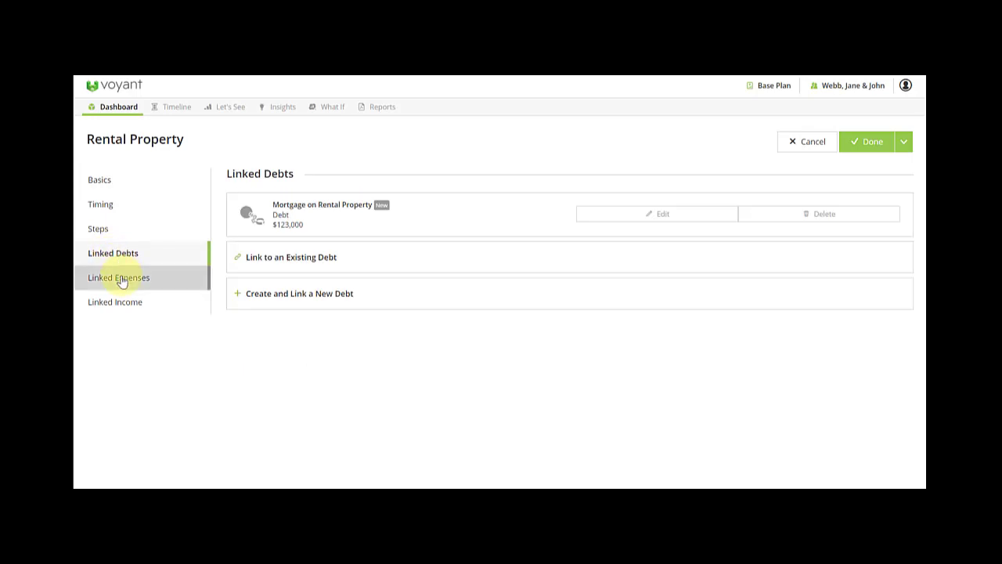
{"action": "left_click", "coordinate": [122, 278]}
{"action": "left_click", "coordinate": [115, 307]}
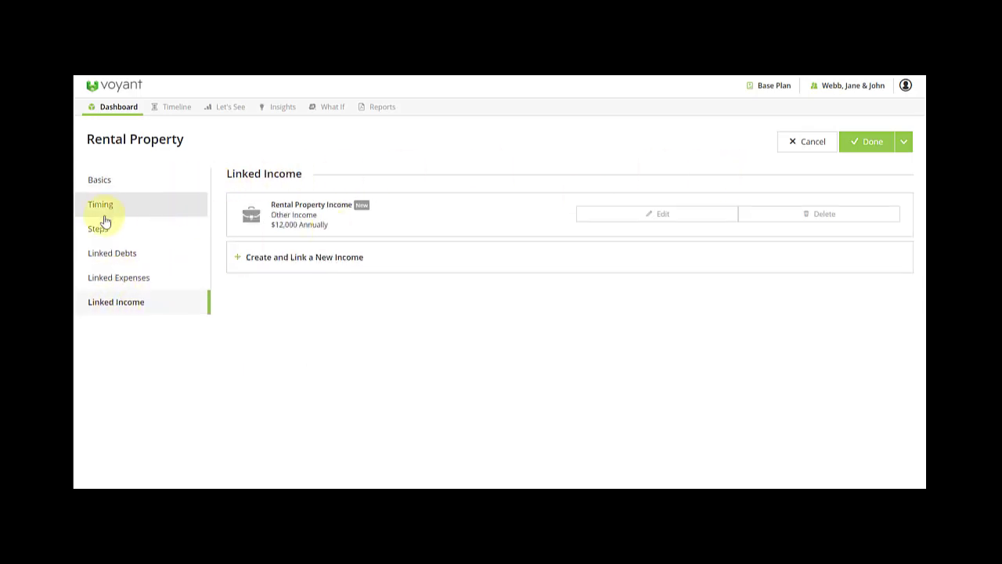
{"action": "left_click", "coordinate": [861, 147]}
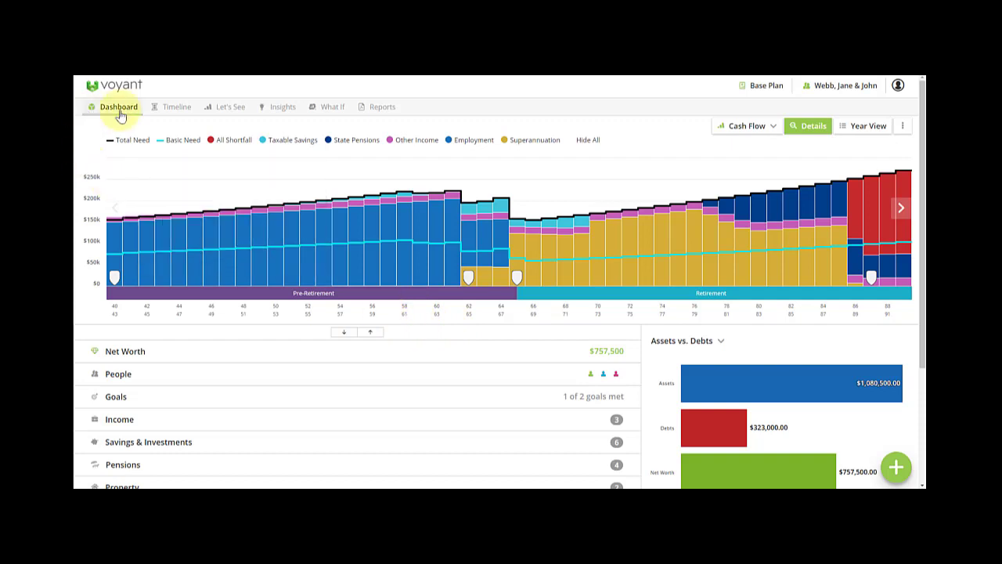
Expand the dashboard into detail tables and review Family Home, Rental Property and both mortgages.
{"action": "left_click", "coordinate": [227, 245]}
{"action": "left_click", "coordinate": [344, 332]}
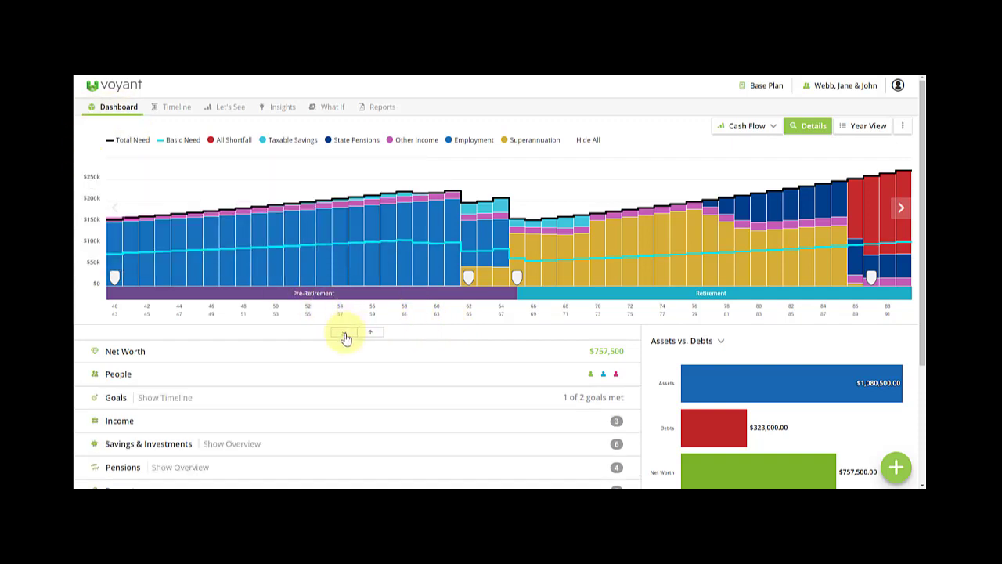
{"action": "scroll", "coordinate": [342, 338], "scroll_direction": "down", "scroll_amount": 3}
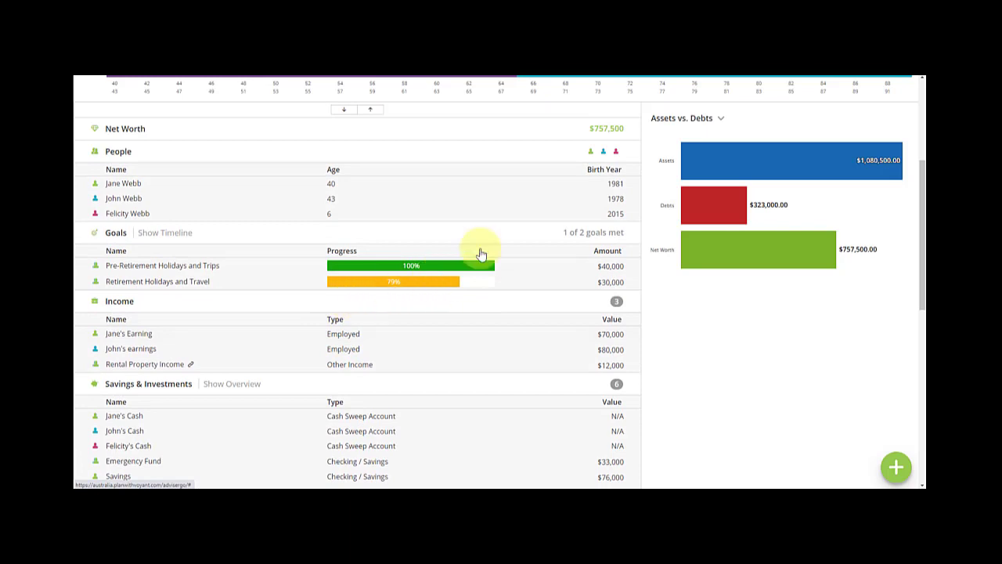
{"action": "scroll", "coordinate": [613, 467], "scroll_direction": "down", "scroll_amount": 3}
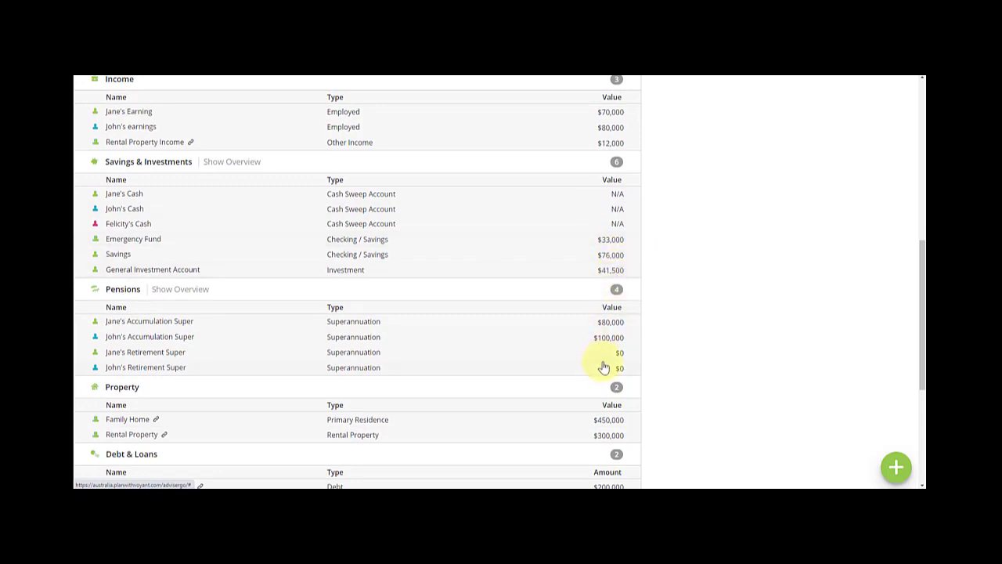
{"action": "scroll", "coordinate": [616, 342], "scroll_direction": "down", "scroll_amount": 2}
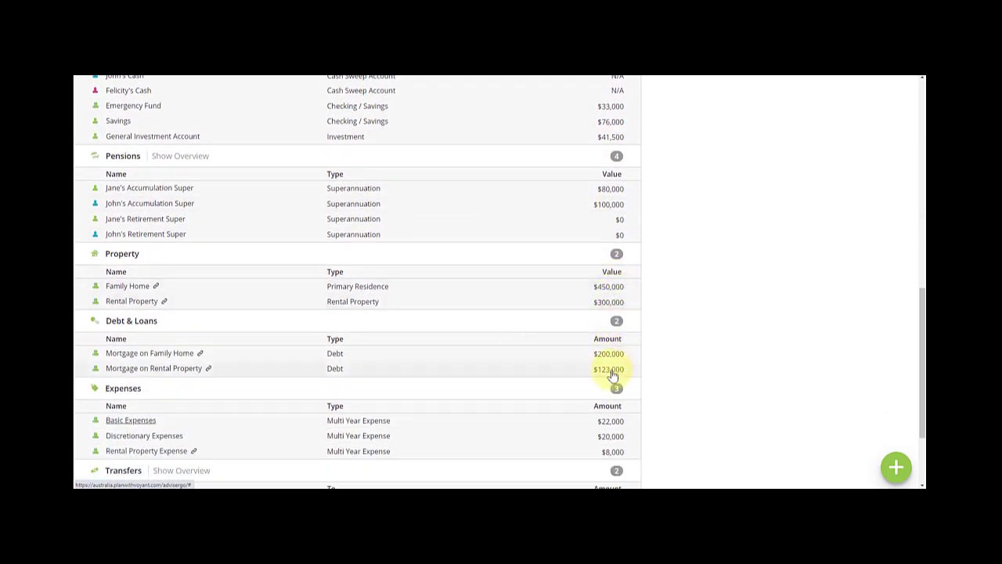
{"action": "scroll", "coordinate": [608, 357], "scroll_direction": "down", "scroll_amount": 1}
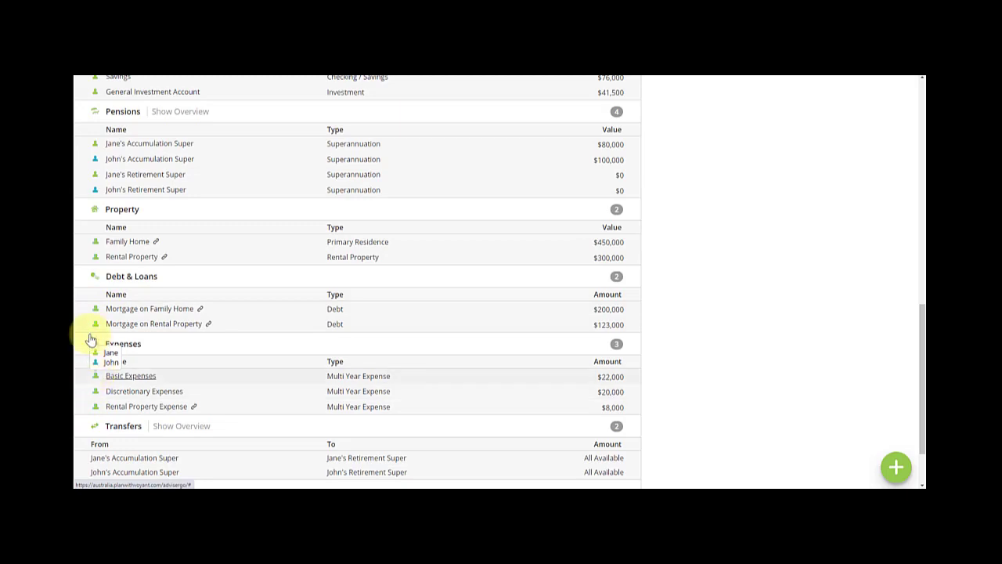
{"action": "mouse_move", "coordinate": [96, 327]}
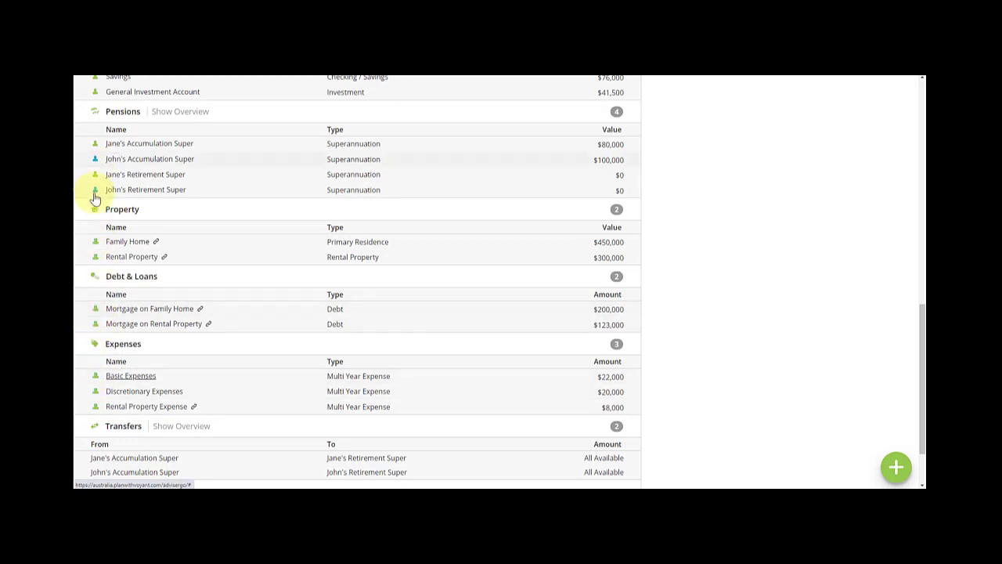
{"action": "mouse_move", "coordinate": [95, 195]}
{"action": "mouse_move", "coordinate": [93, 177]}
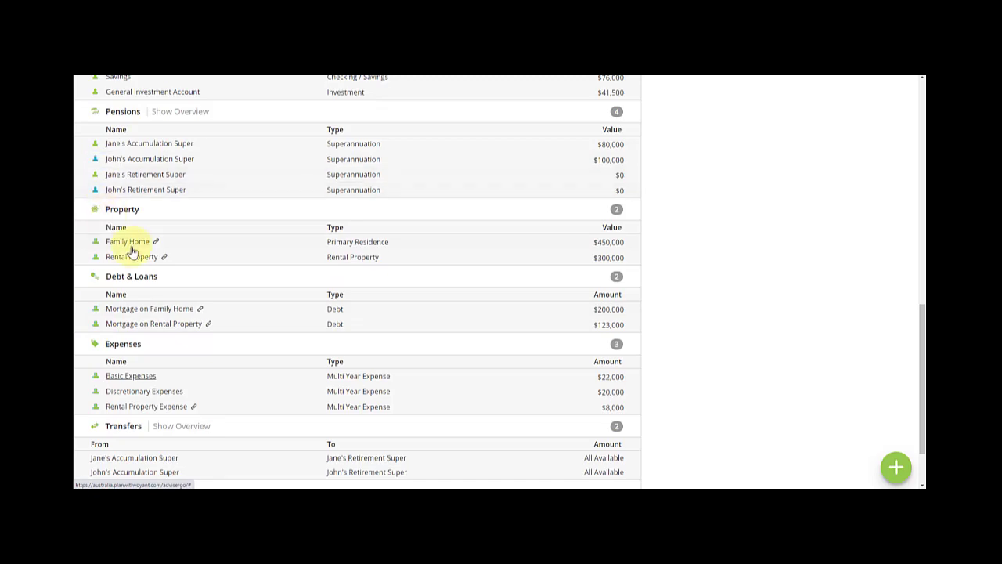
{"action": "scroll", "coordinate": [176, 280], "scroll_direction": "up", "scroll_amount": 3}
{"action": "scroll", "coordinate": [175, 280], "scroll_direction": "up", "scroll_amount": 5}
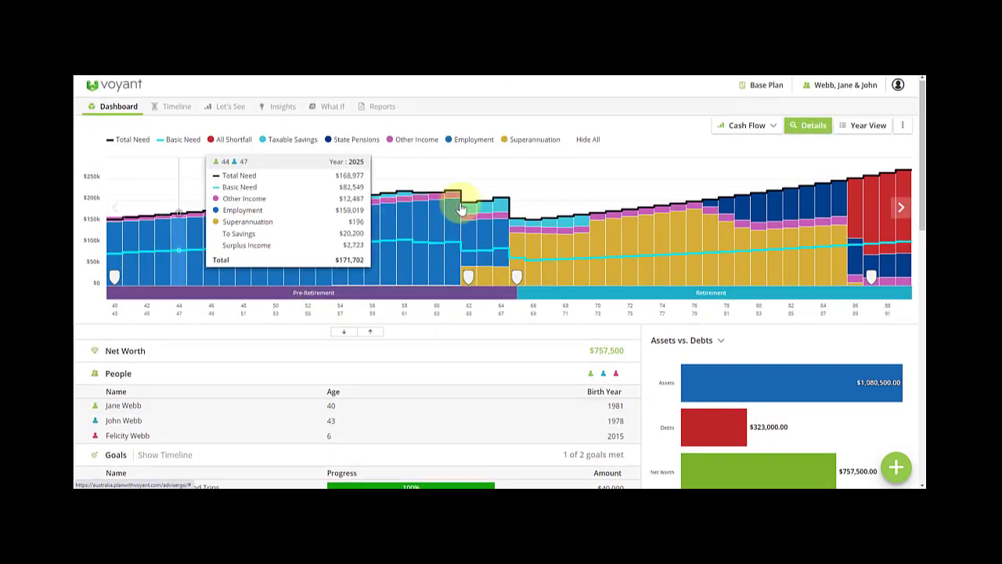
Check the single-year view, then back on the dashboard turn Details off to show inflows and shortfall.
{"action": "left_click", "coordinate": [864, 127]}
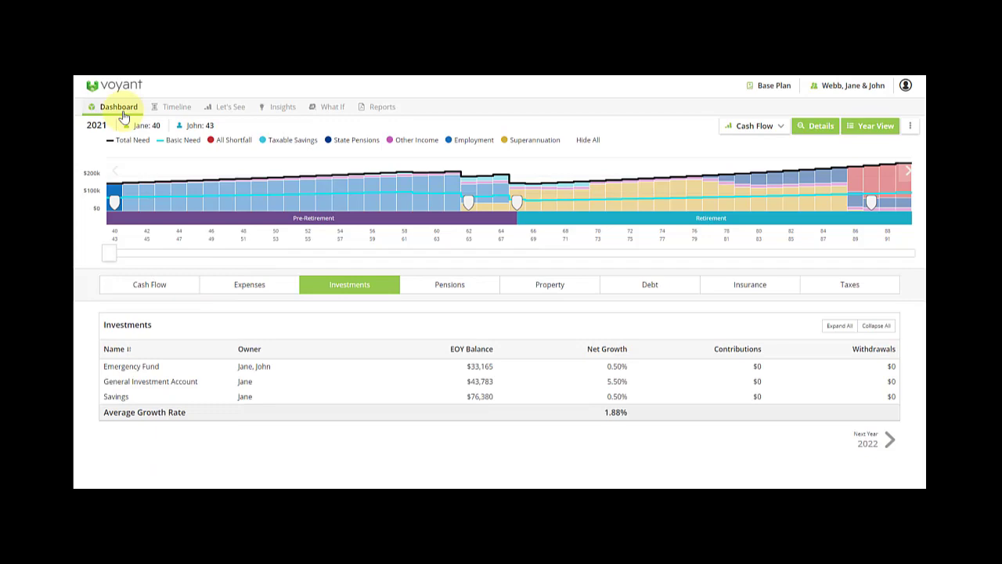
{"action": "left_click", "coordinate": [119, 110]}
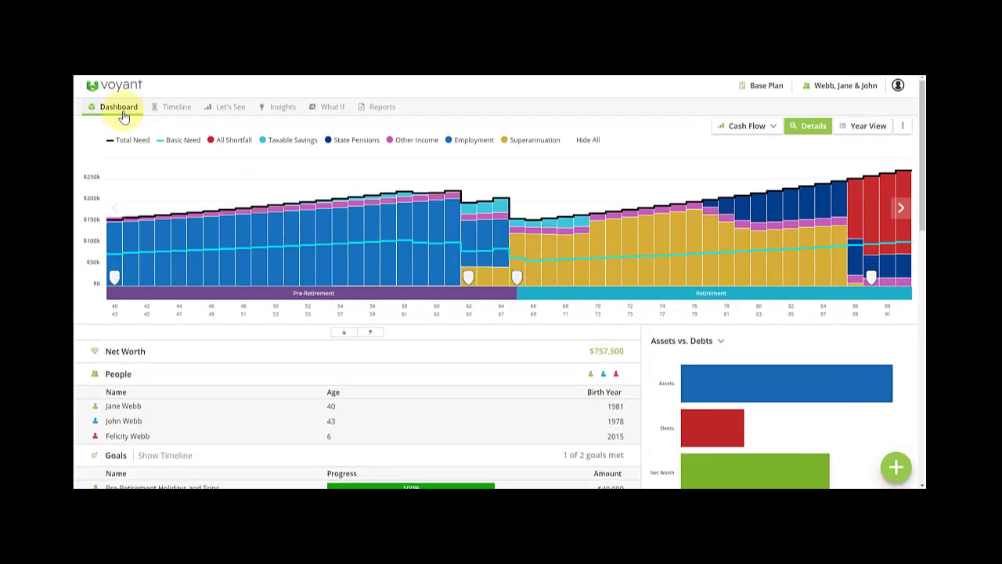
{"action": "mouse_move", "coordinate": [152, 270]}
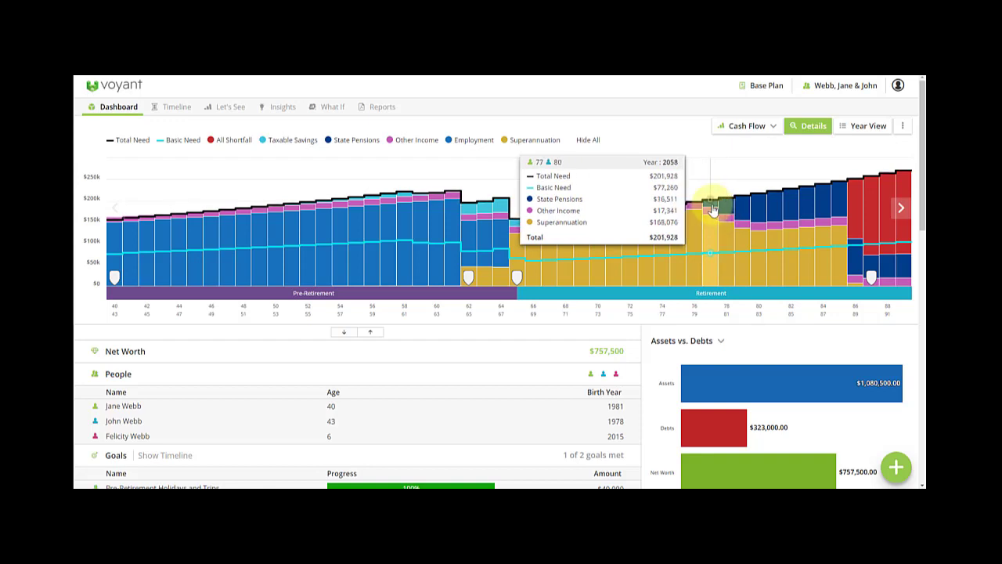
{"action": "left_click", "coordinate": [813, 128]}
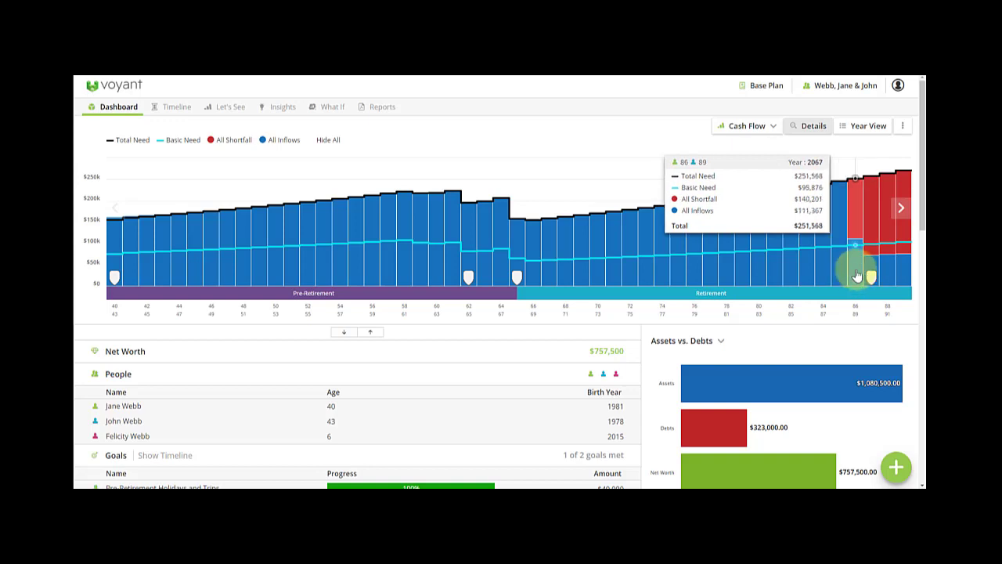
Switch the Let's See layout to Dual Chart, pairing cash flow with assets over time.
{"action": "left_click", "coordinate": [227, 109]}
{"action": "left_click", "coordinate": [228, 151]}
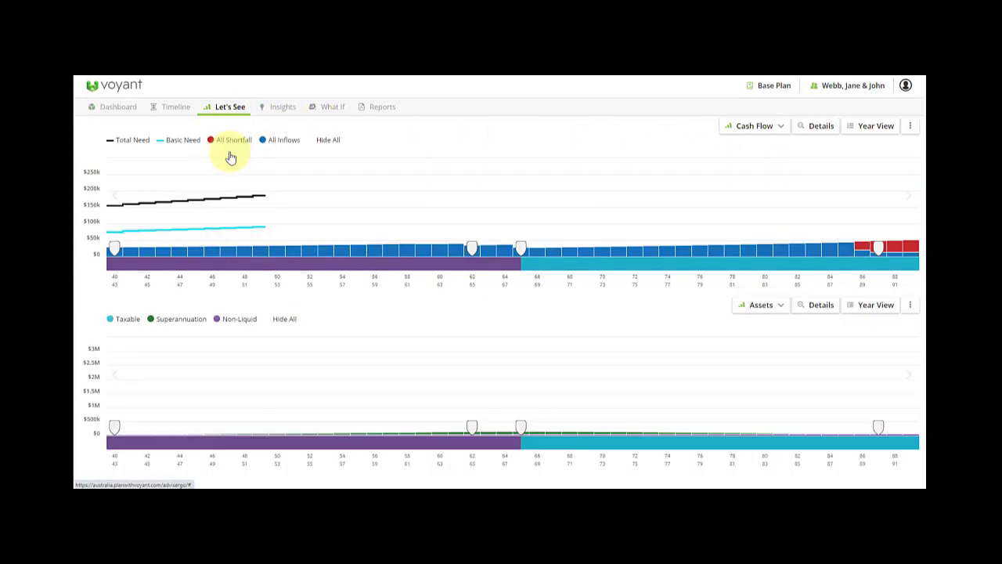
{"action": "mouse_move", "coordinate": [843, 417]}
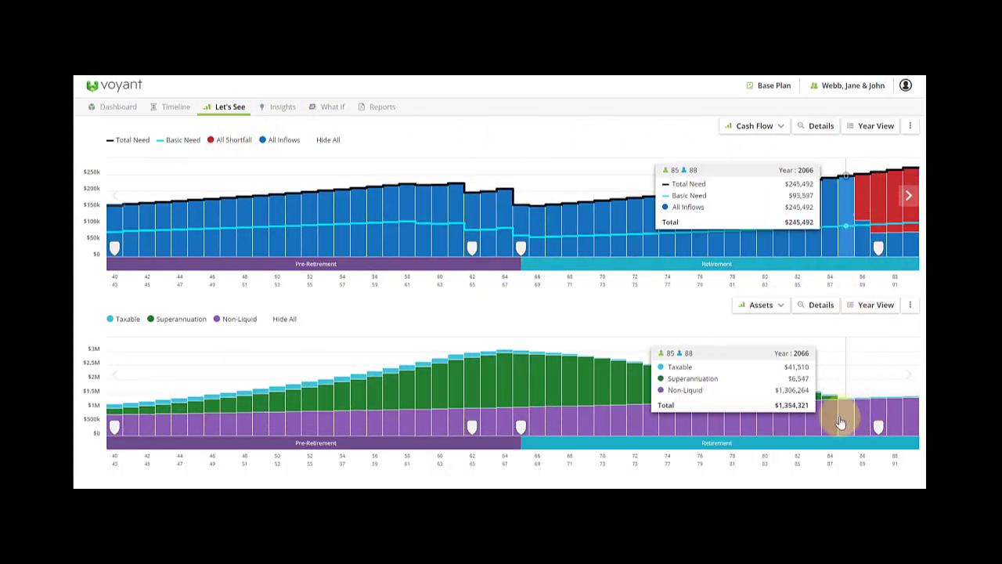